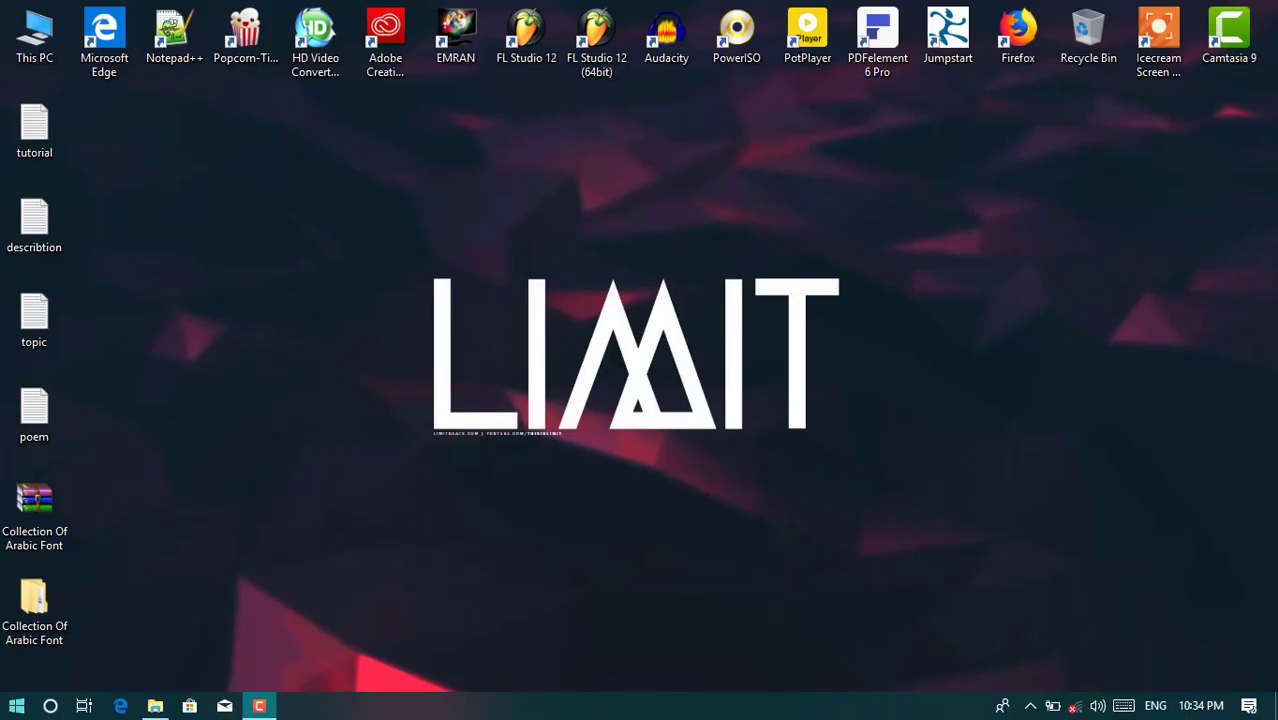
- Open the Windows Start menu to show the installed apps list
click(16, 706)
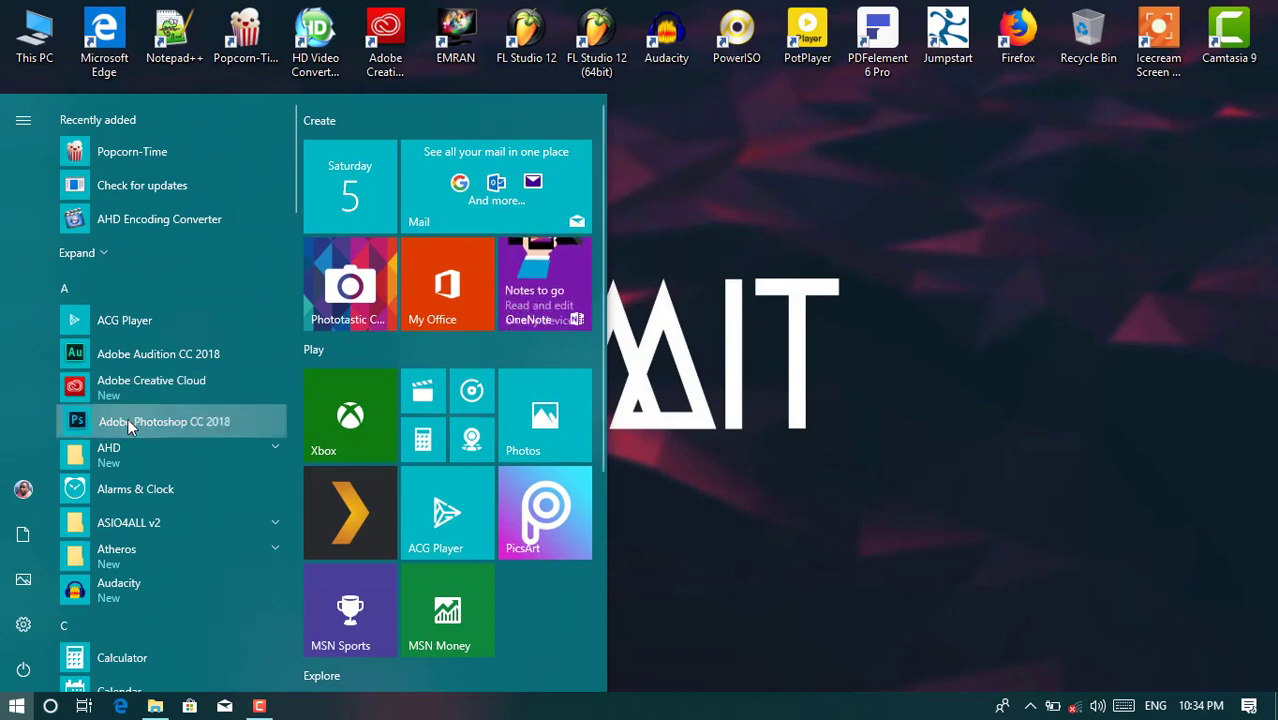
- Launch Adobe Photoshop CC 2018 and open its File menu once loaded
click(140, 421)
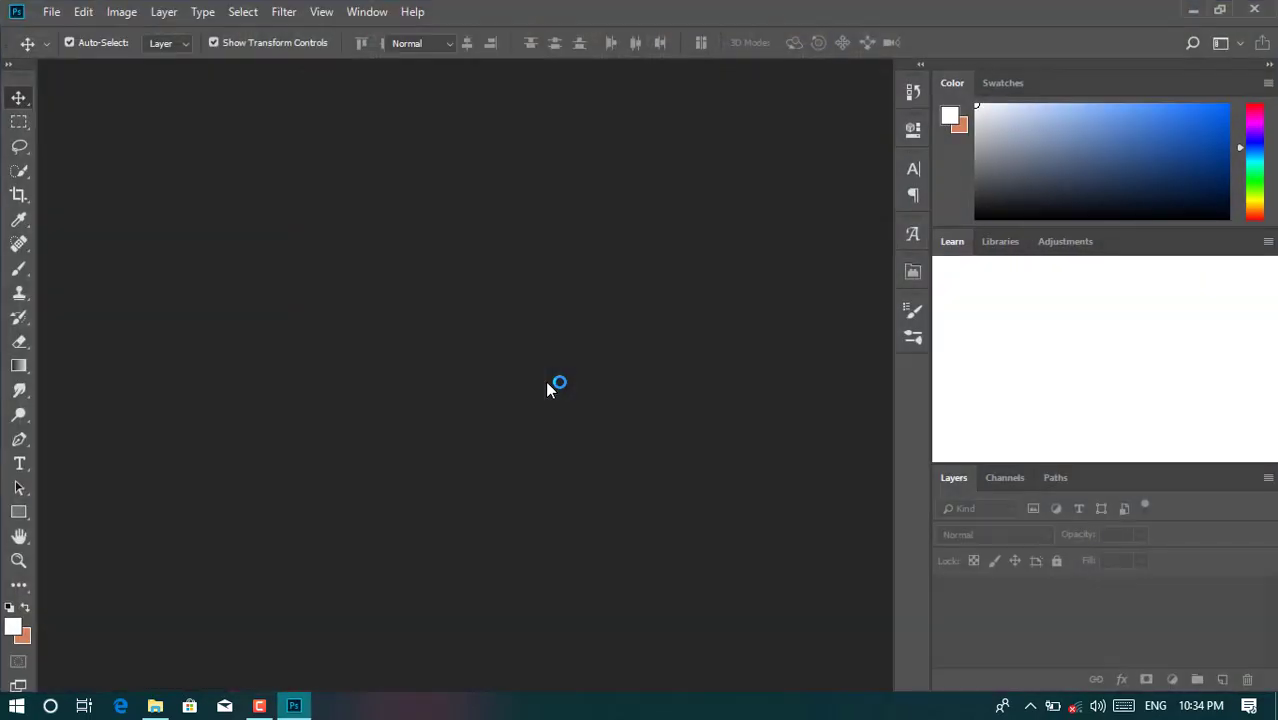
click(55, 14)
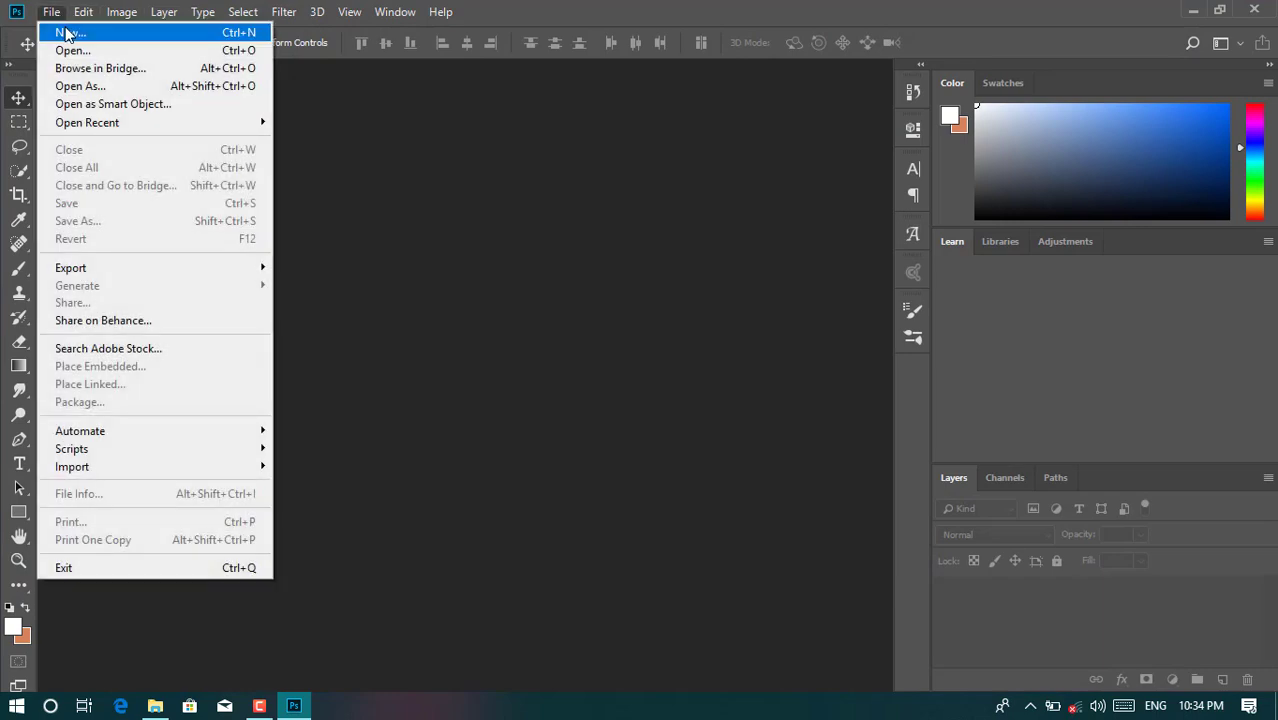
- Create a 1500 × 555 px, 400 ppi document 'Facebook cover design' and unlock its background
click(68, 32)
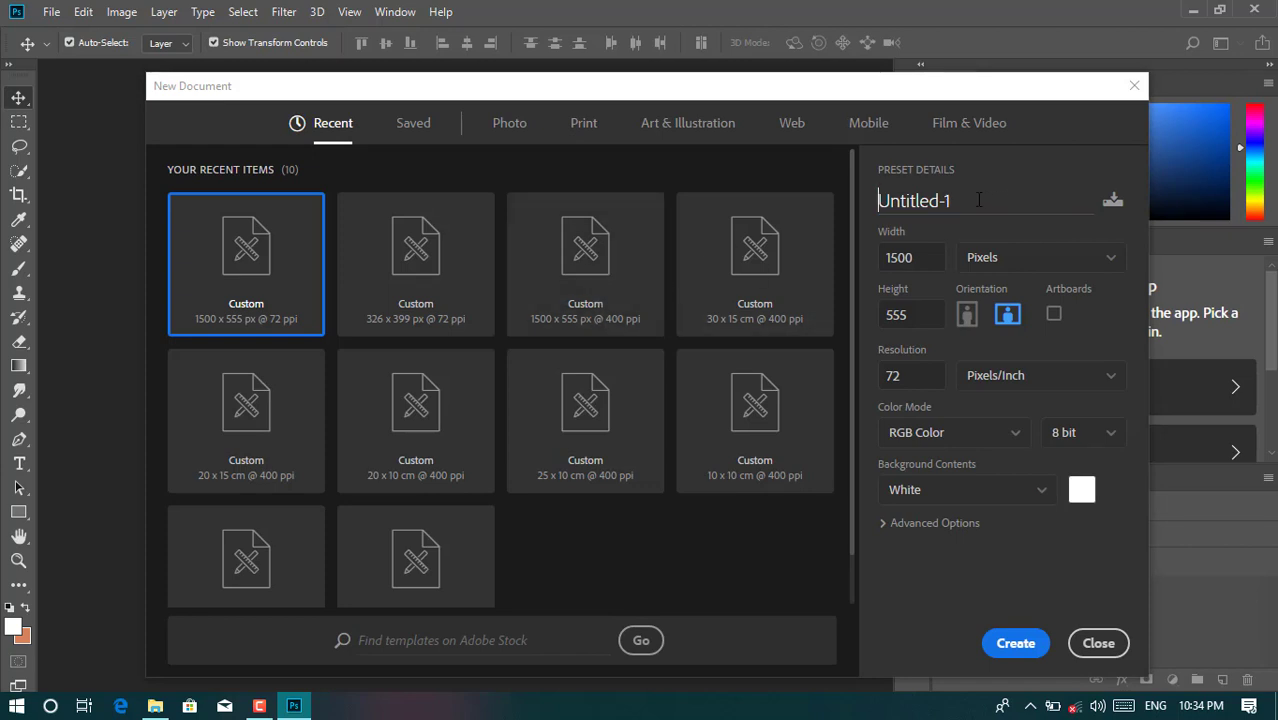
drag(1043, 193, 869, 204)
text(Facebook)
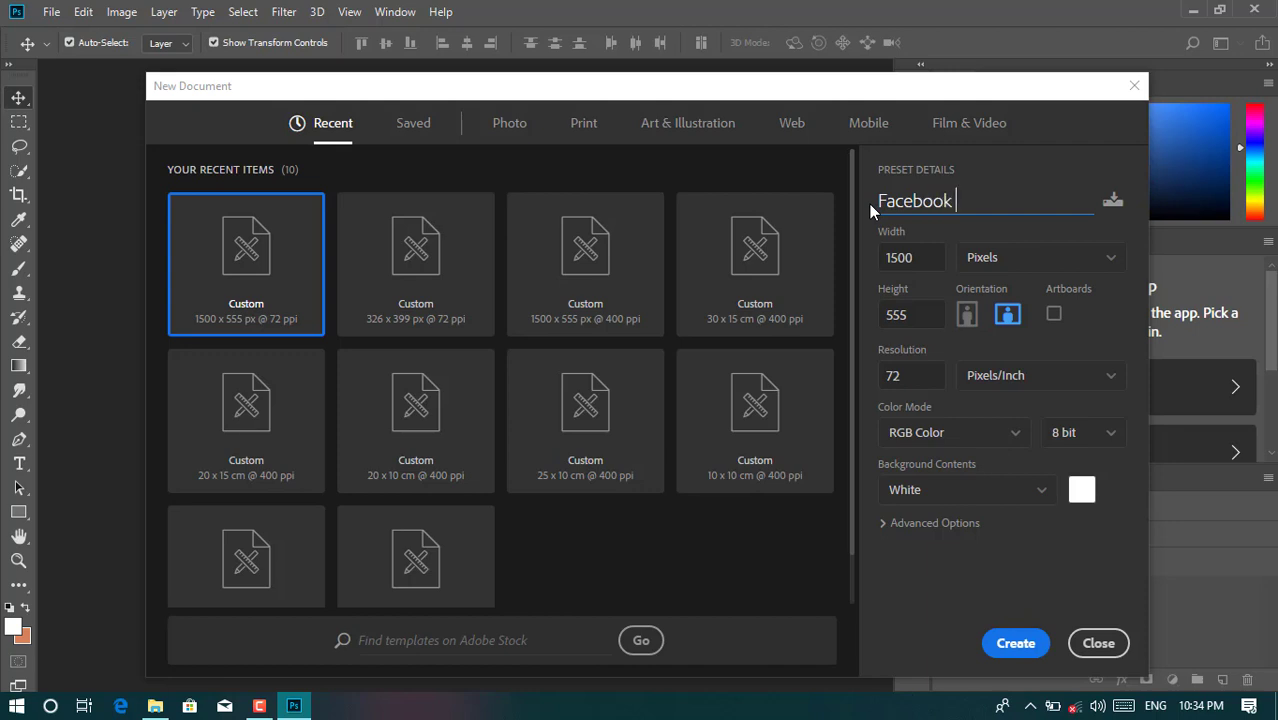
text( cover design)
click(928, 256)
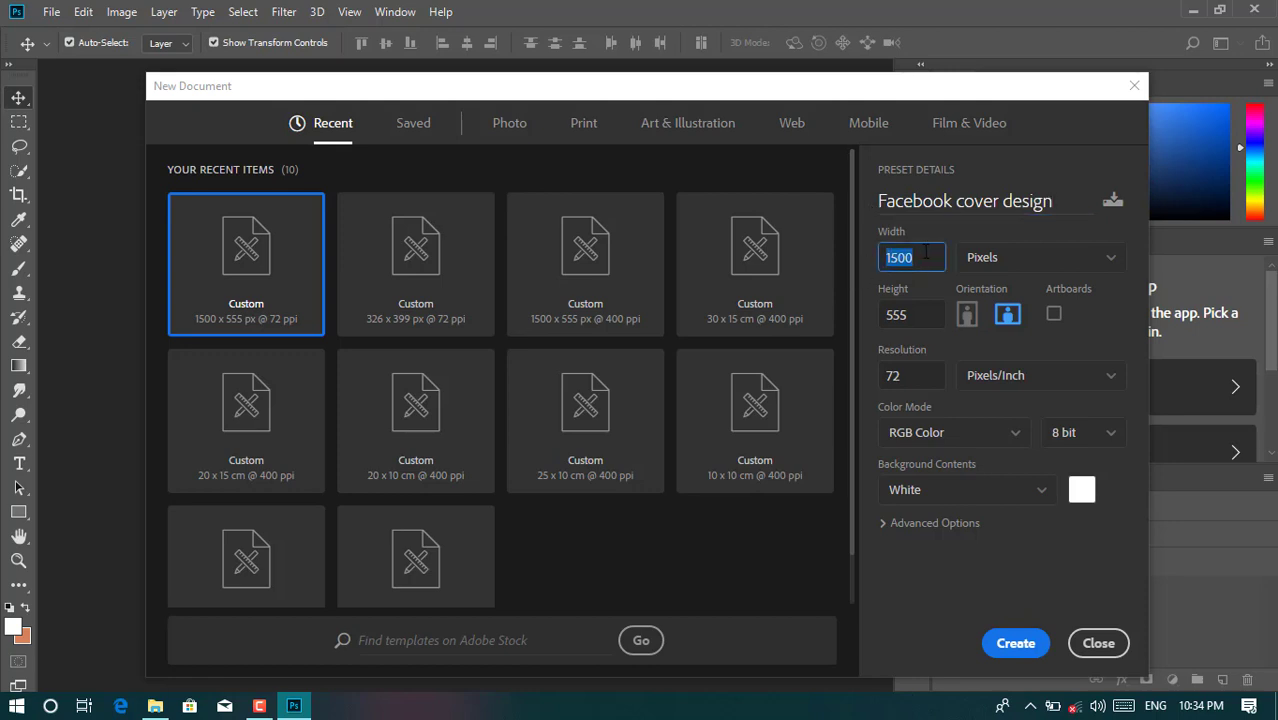
click(912, 317)
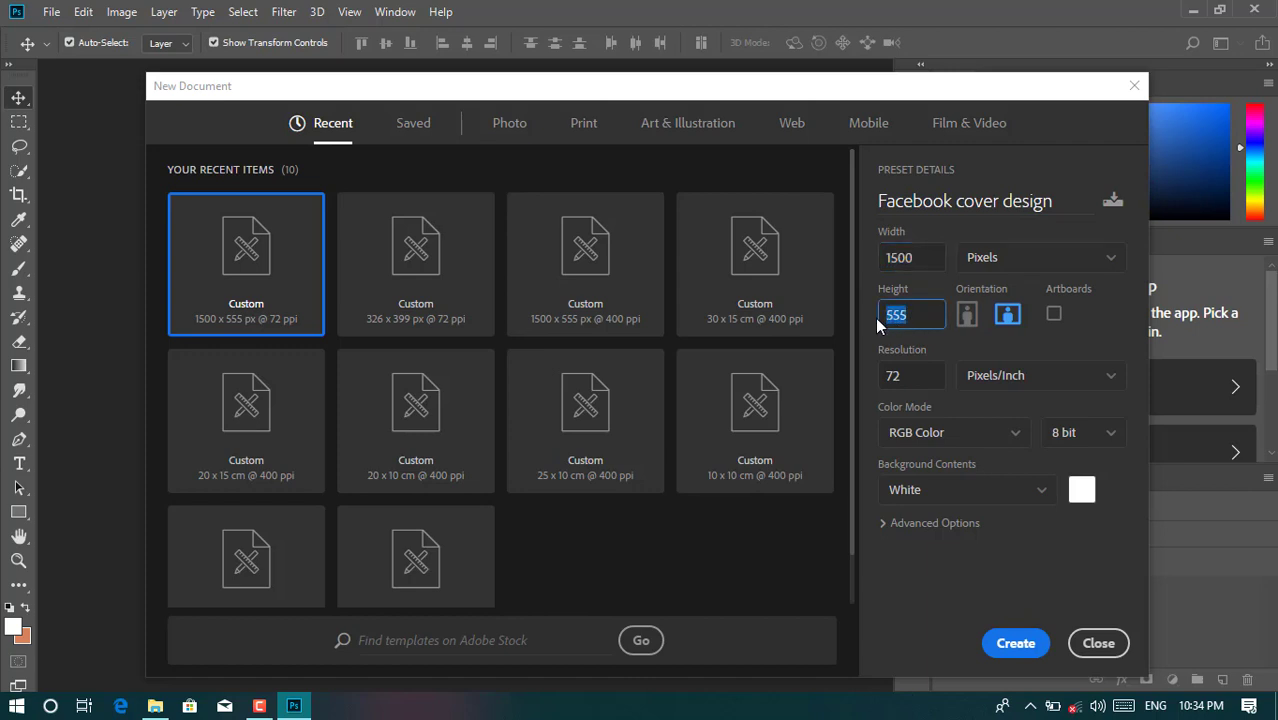
click(911, 378)
text(400)
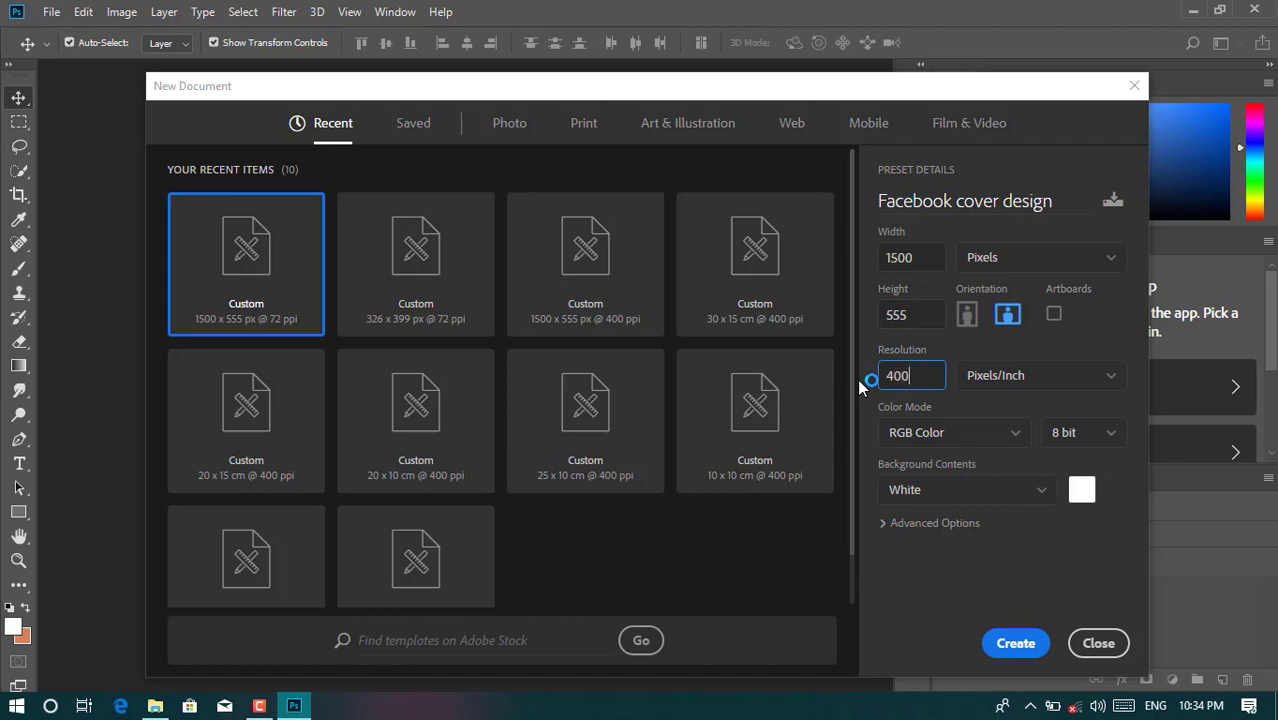
click(1012, 644)
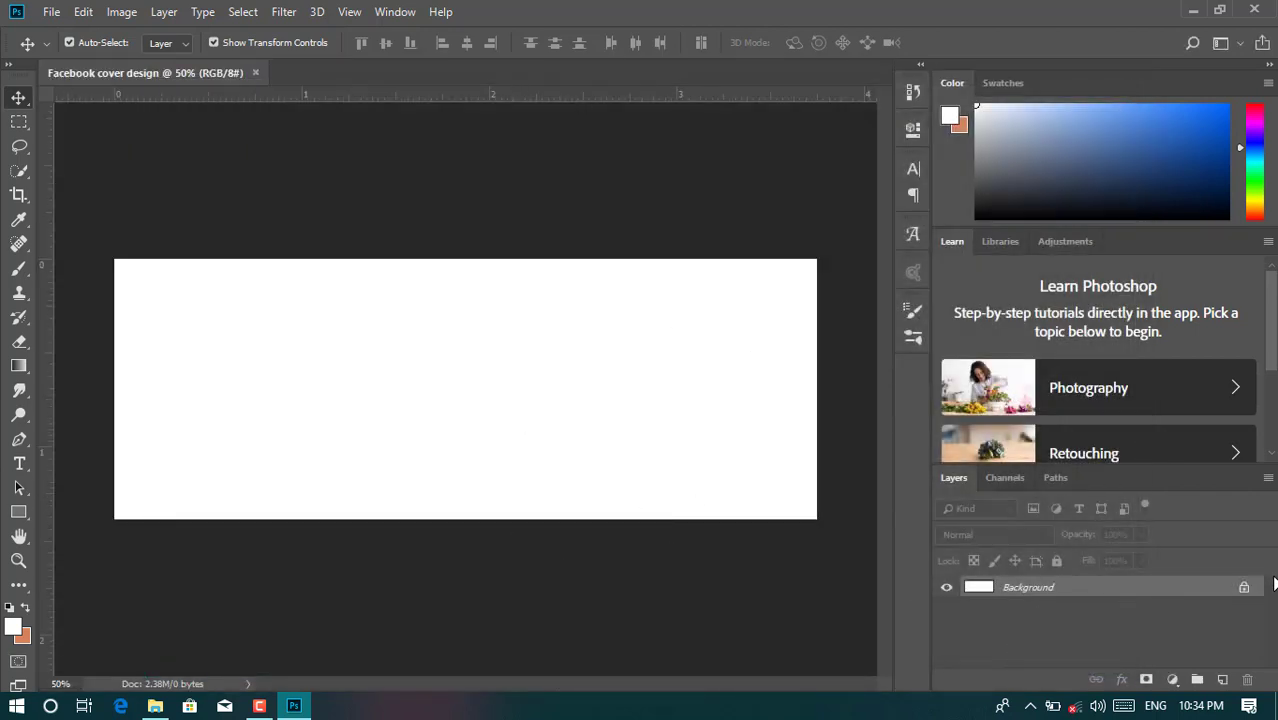
click(1245, 591)
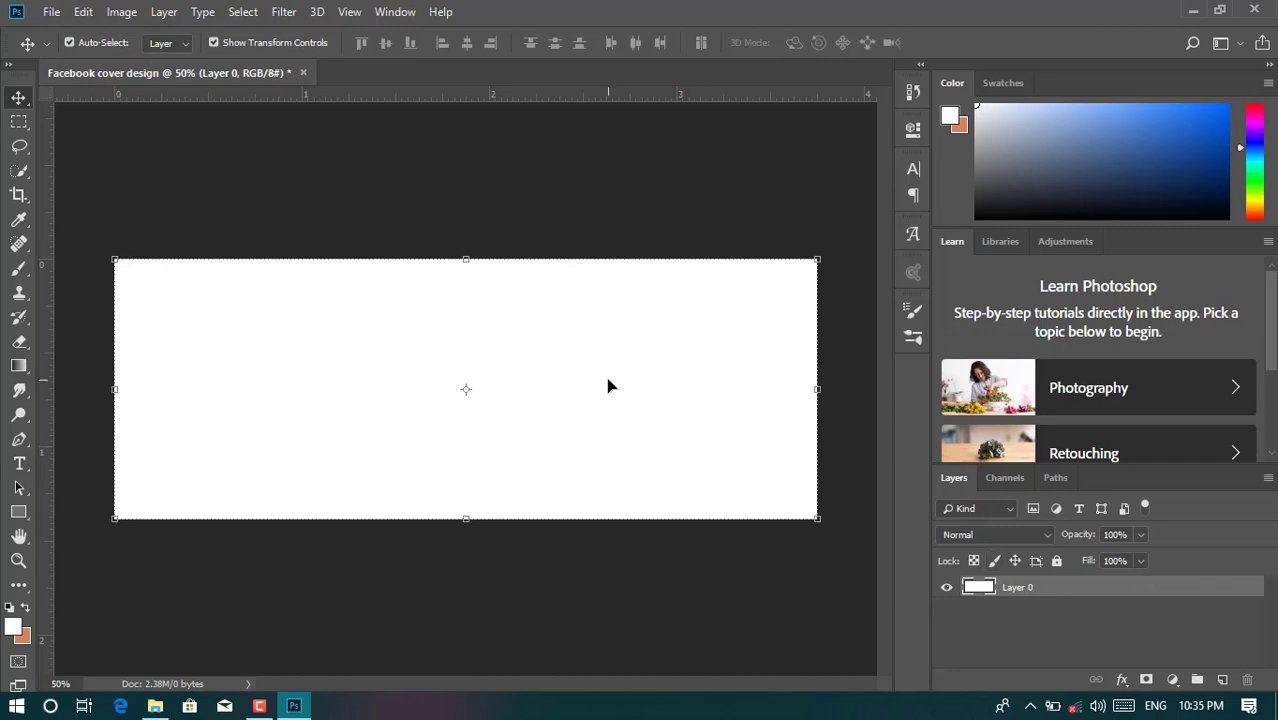
- Enable Auto-Select, choose the Rectangle tool, and set the foreground colour to #123c80
key(ctrl)
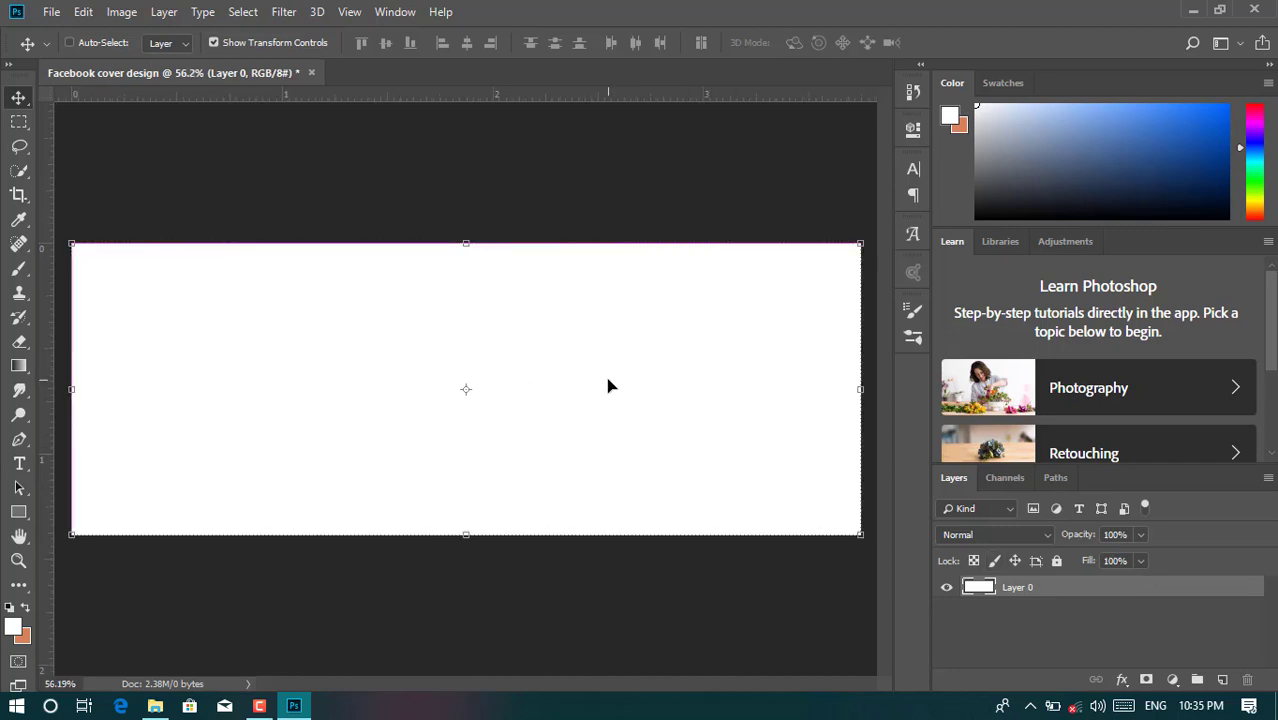
click(17, 514)
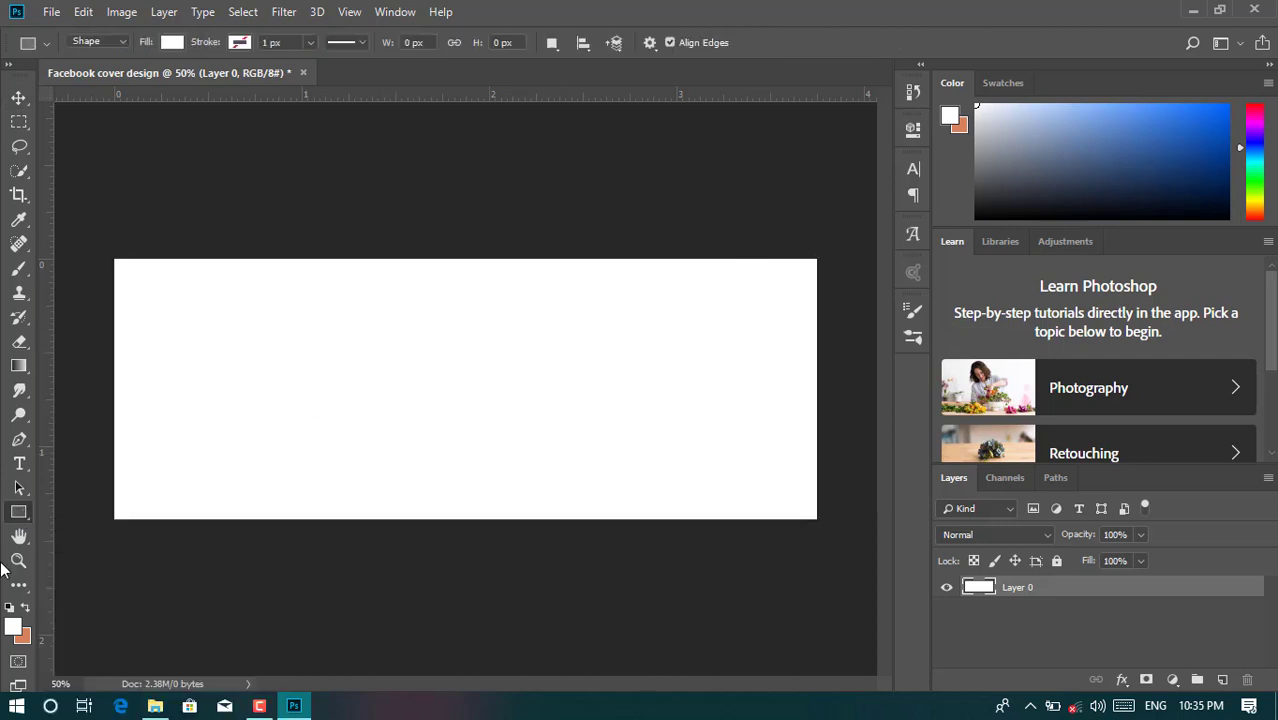
click(14, 629)
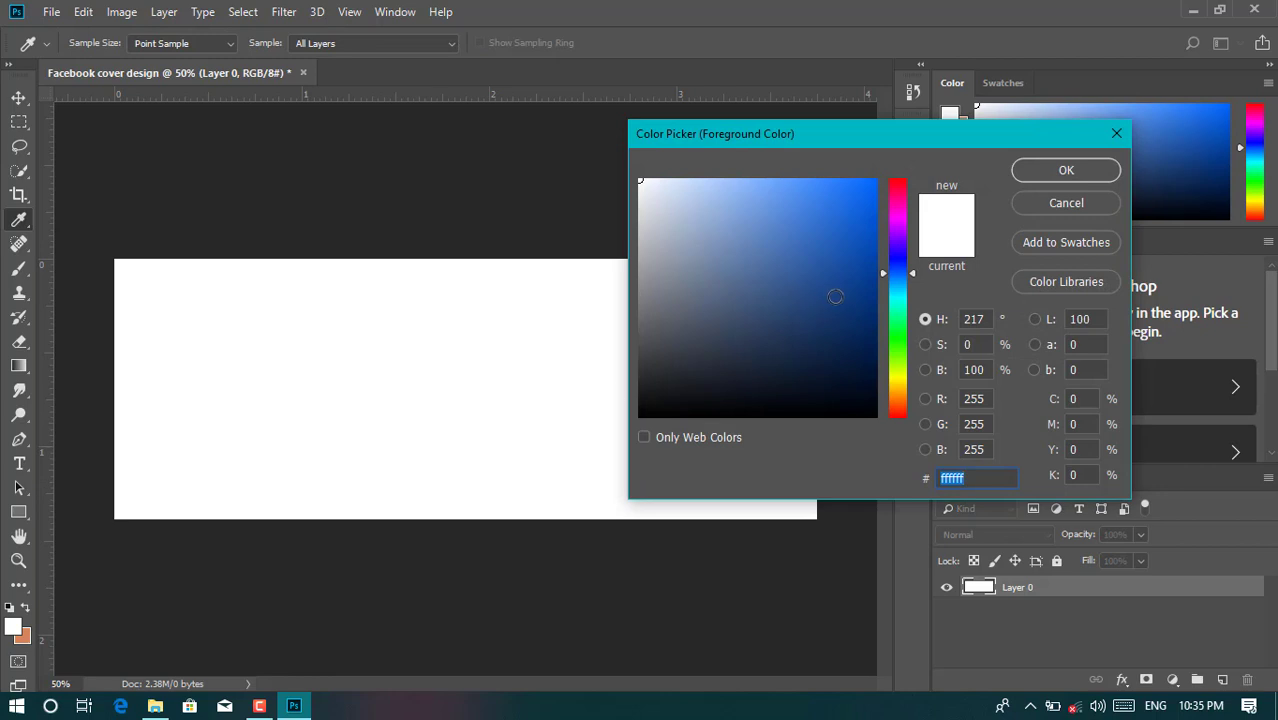
drag(840, 276, 845, 298)
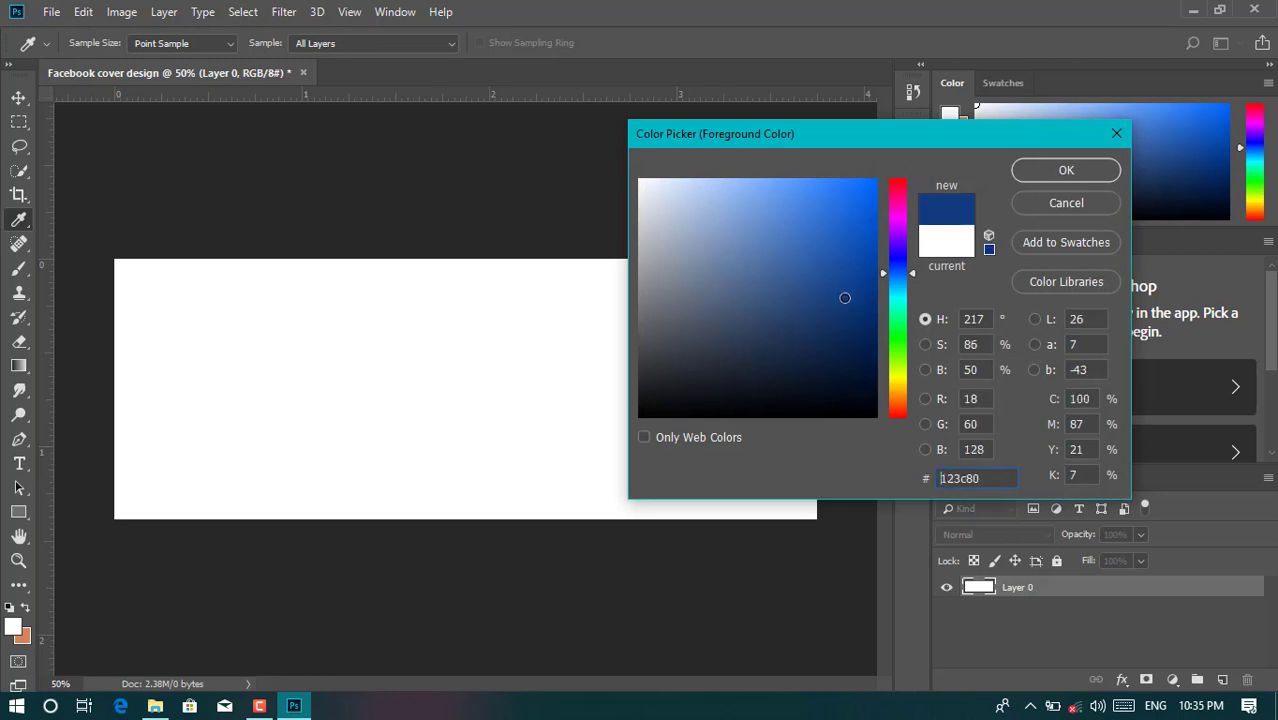
click(1031, 175)
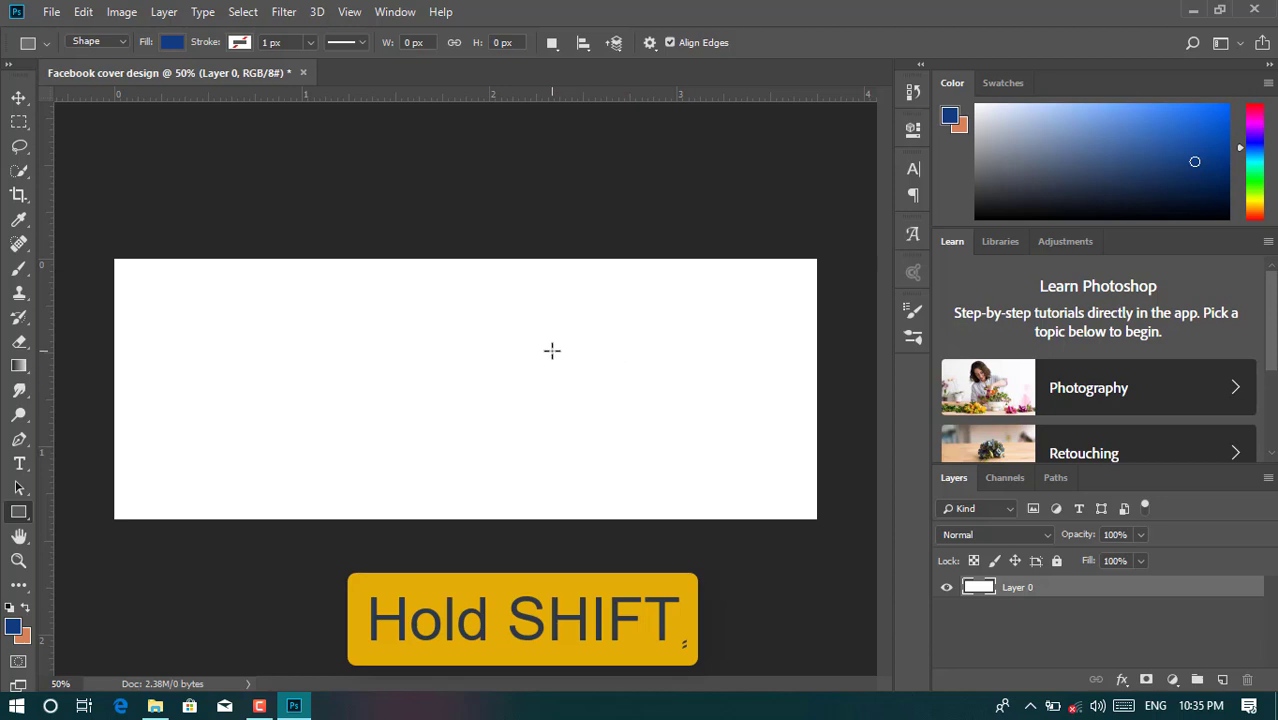
- Draw a dark blue square, duplicate it, and rotate the copy ~45° onto the top edge
drag(552, 350, 681, 465)
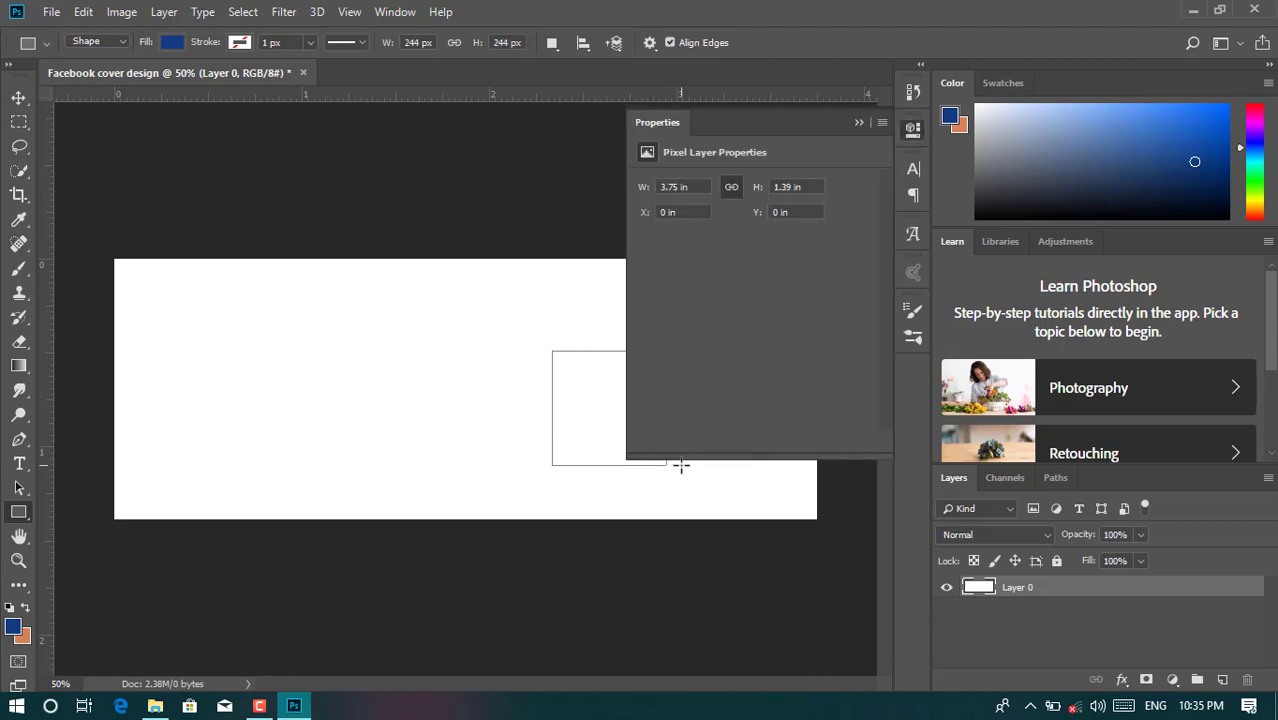
click(858, 123)
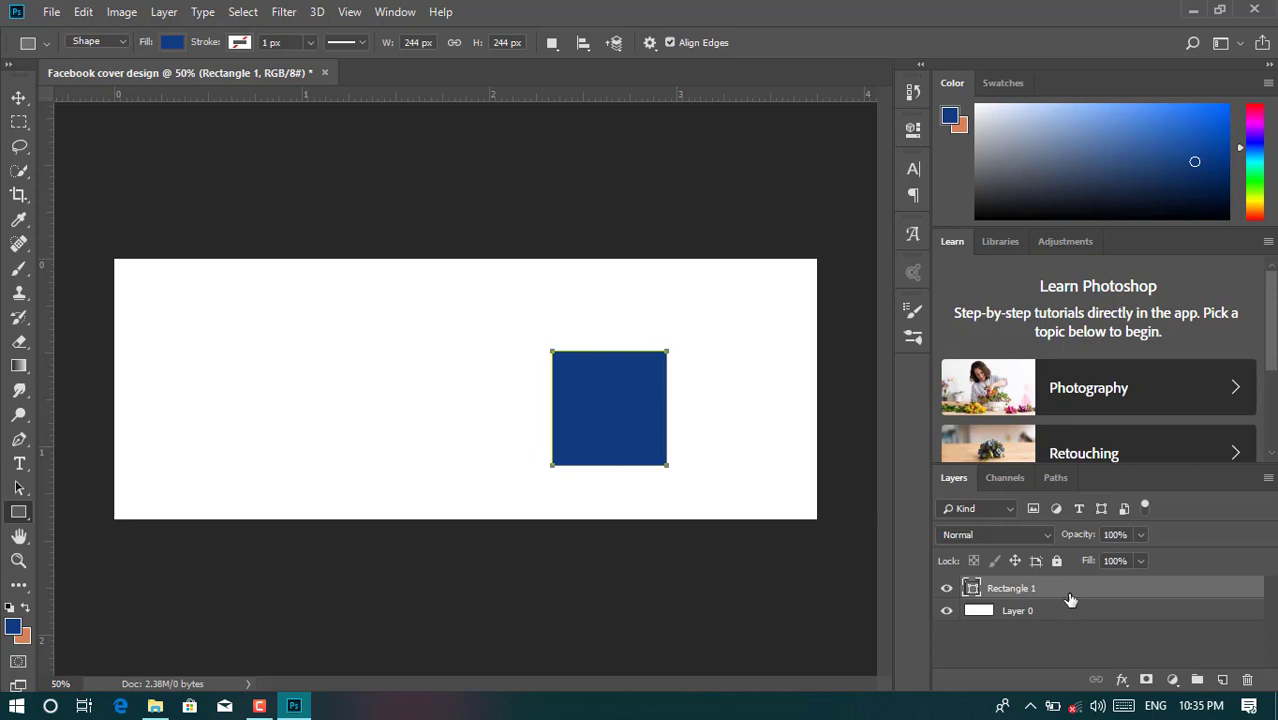
key(ctrl+j)
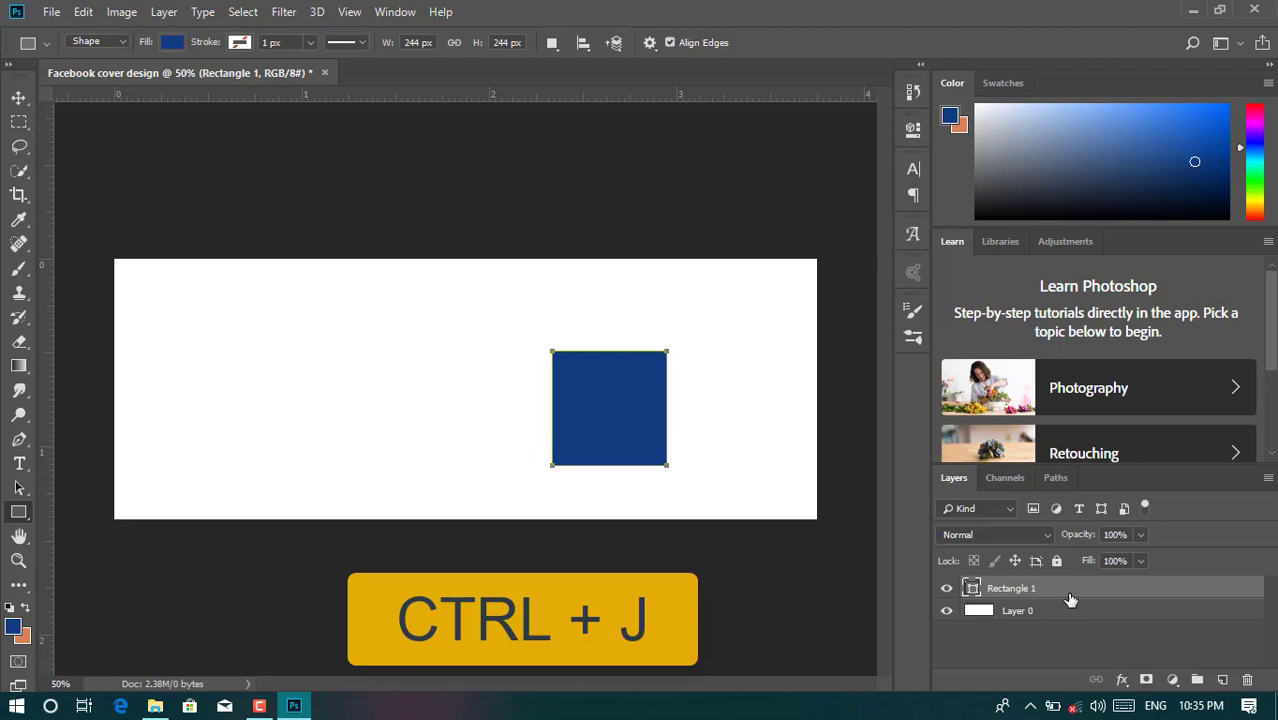
key(ctrl+j)
key(ctrl+t)
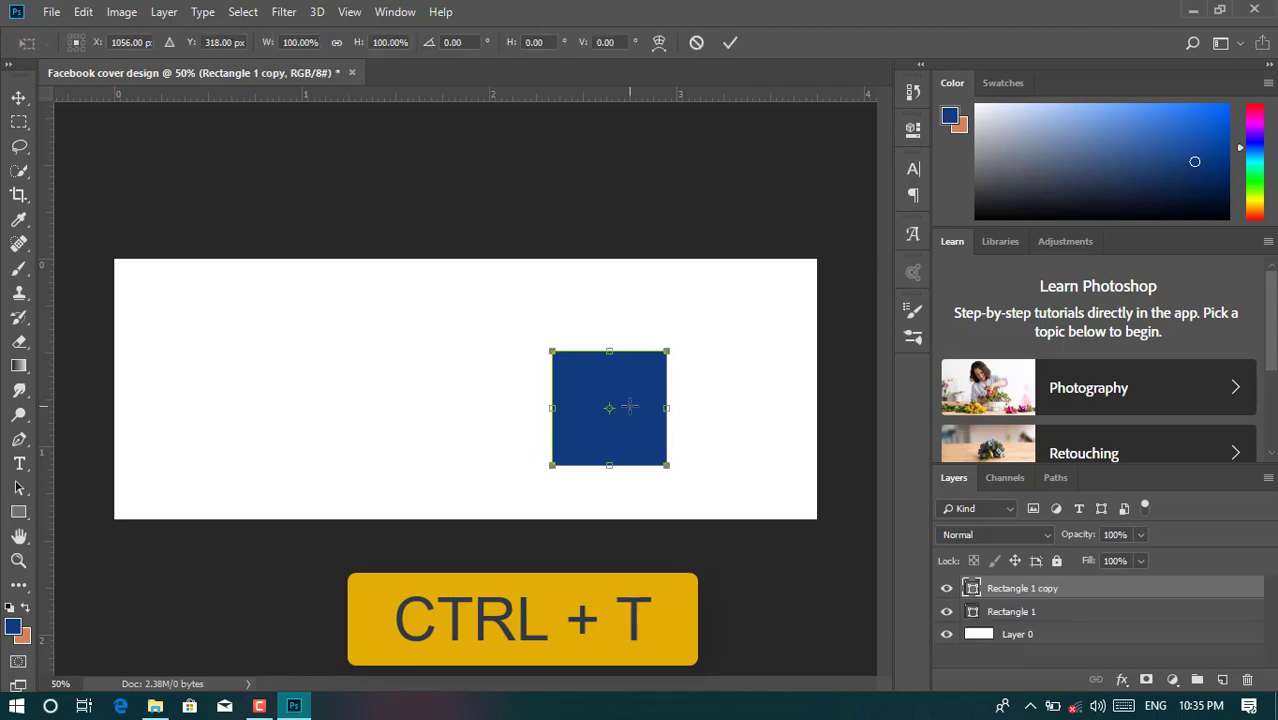
drag(684, 332, 741, 412)
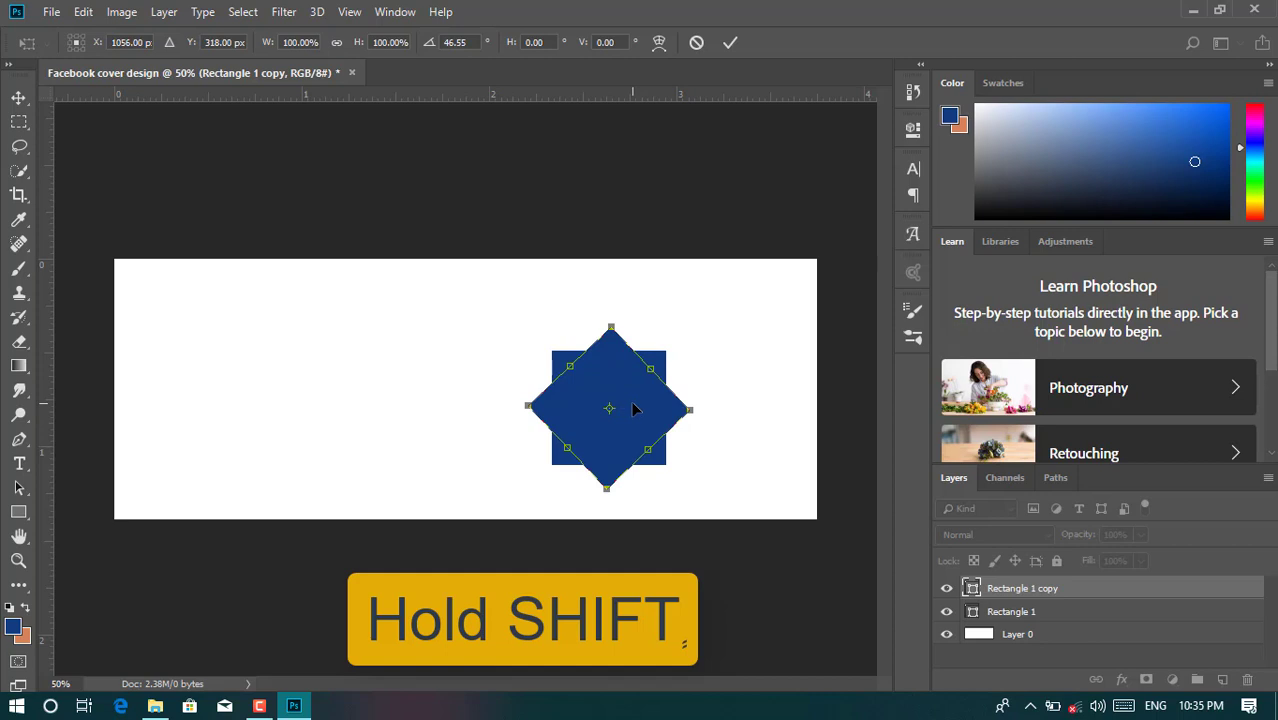
drag(633, 408, 640, 290)
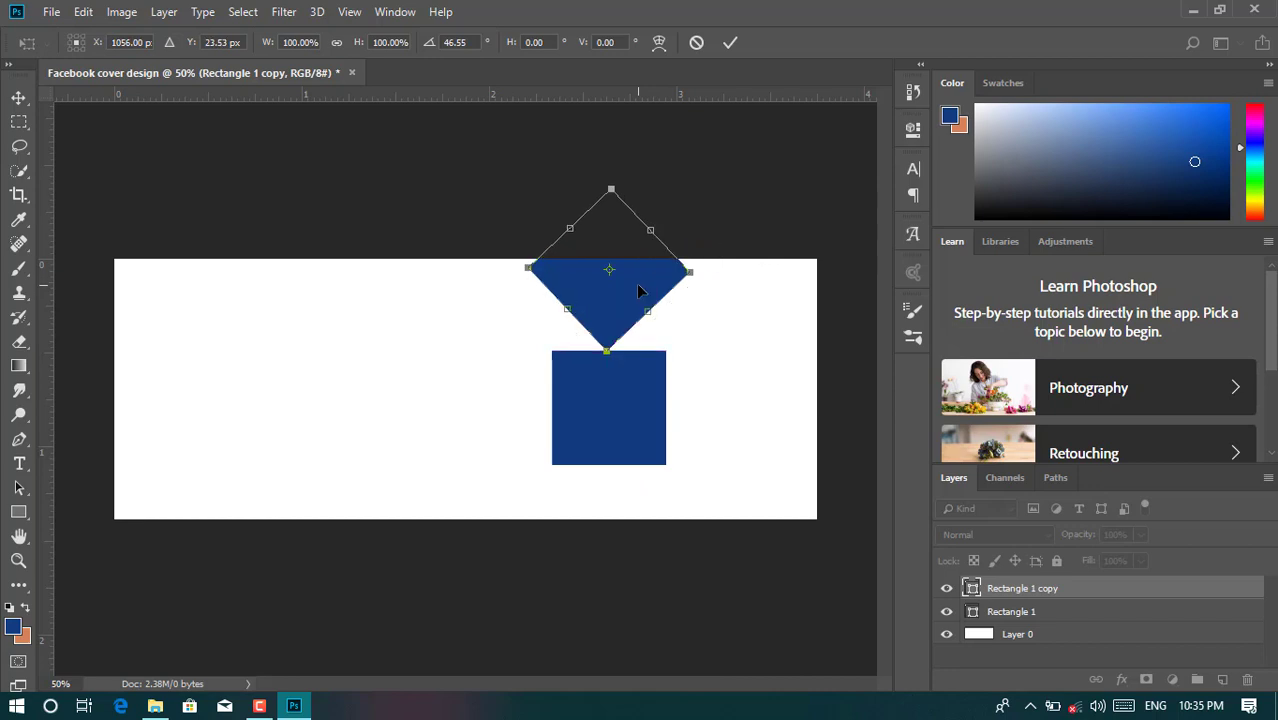
click(729, 47)
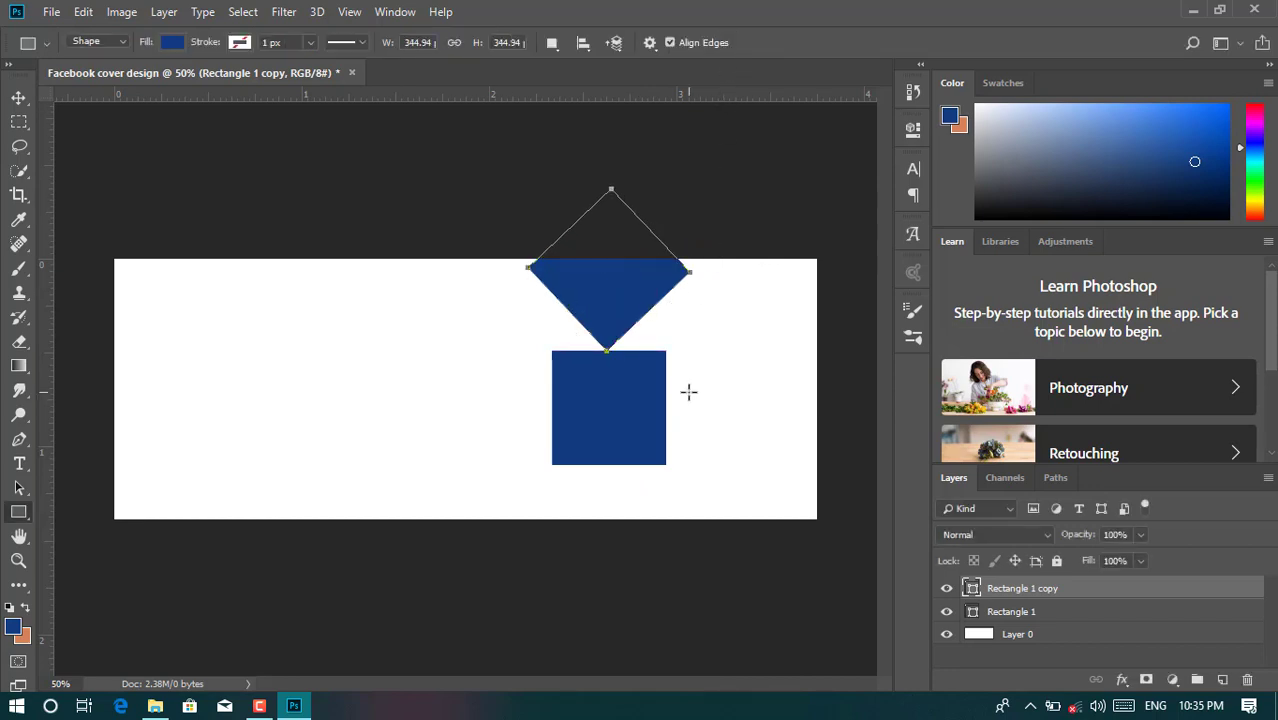
click(19, 97)
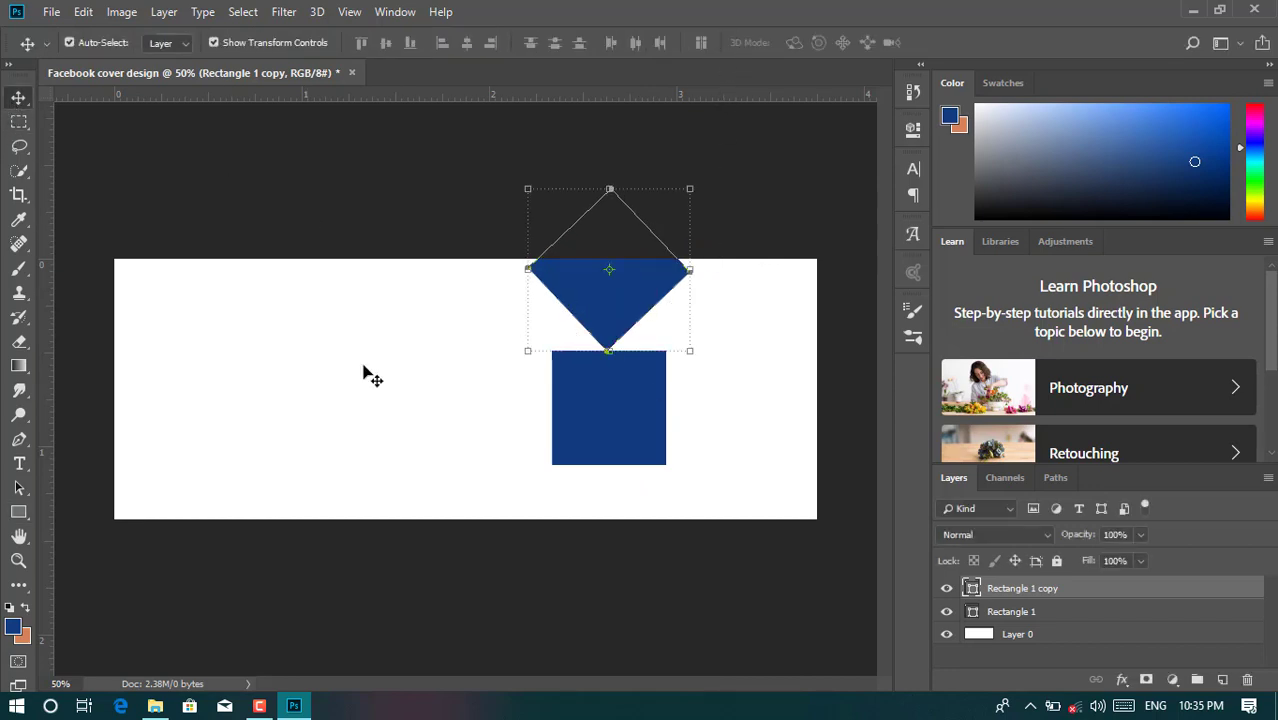
- Rotate the original square into a diamond hanging from the top-right edge
click(590, 410)
drag(680, 344, 725, 417)
drag(641, 415, 791, 288)
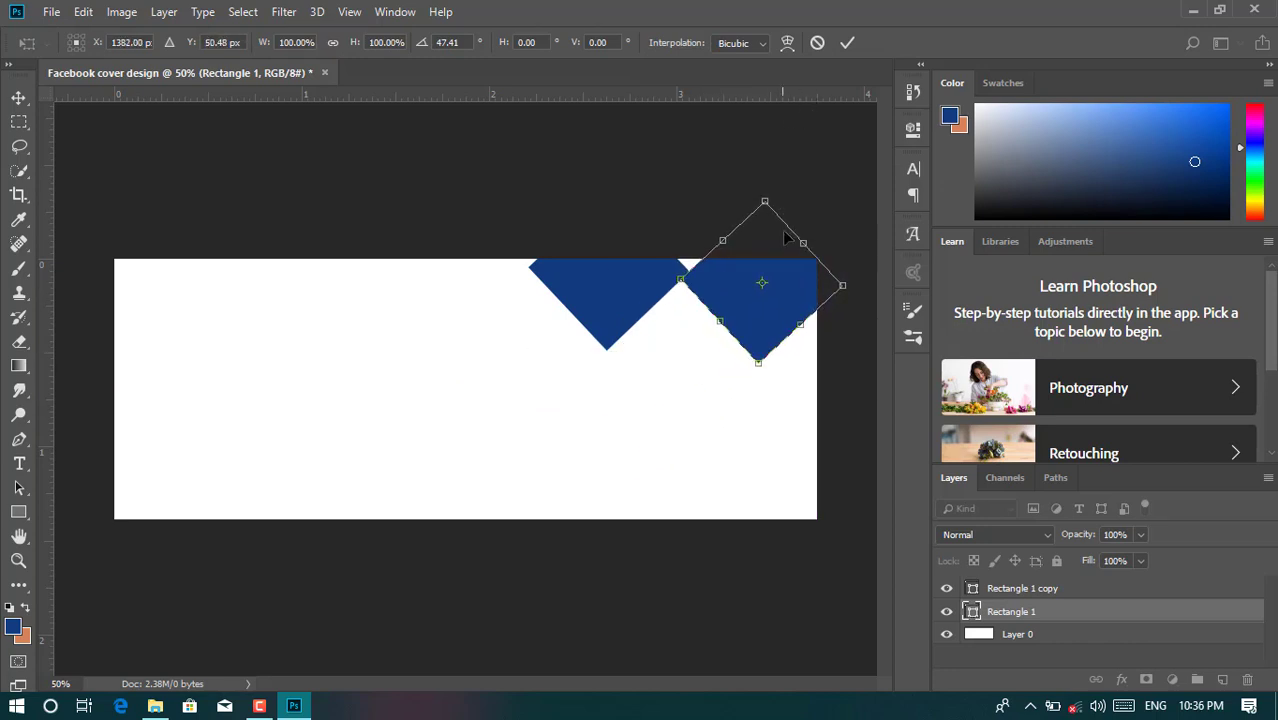
click(846, 43)
click(850, 512)
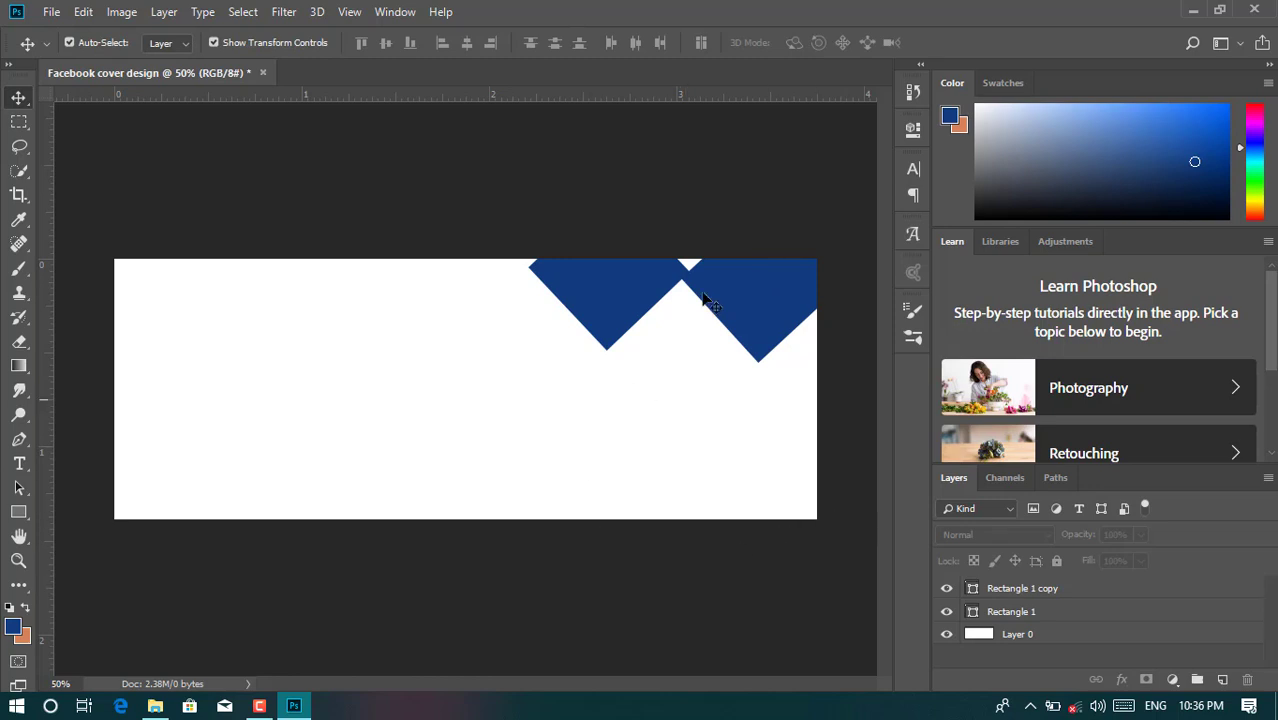
- Select the right diamond, turn off Auto-Select, and duplicate it
click(752, 294)
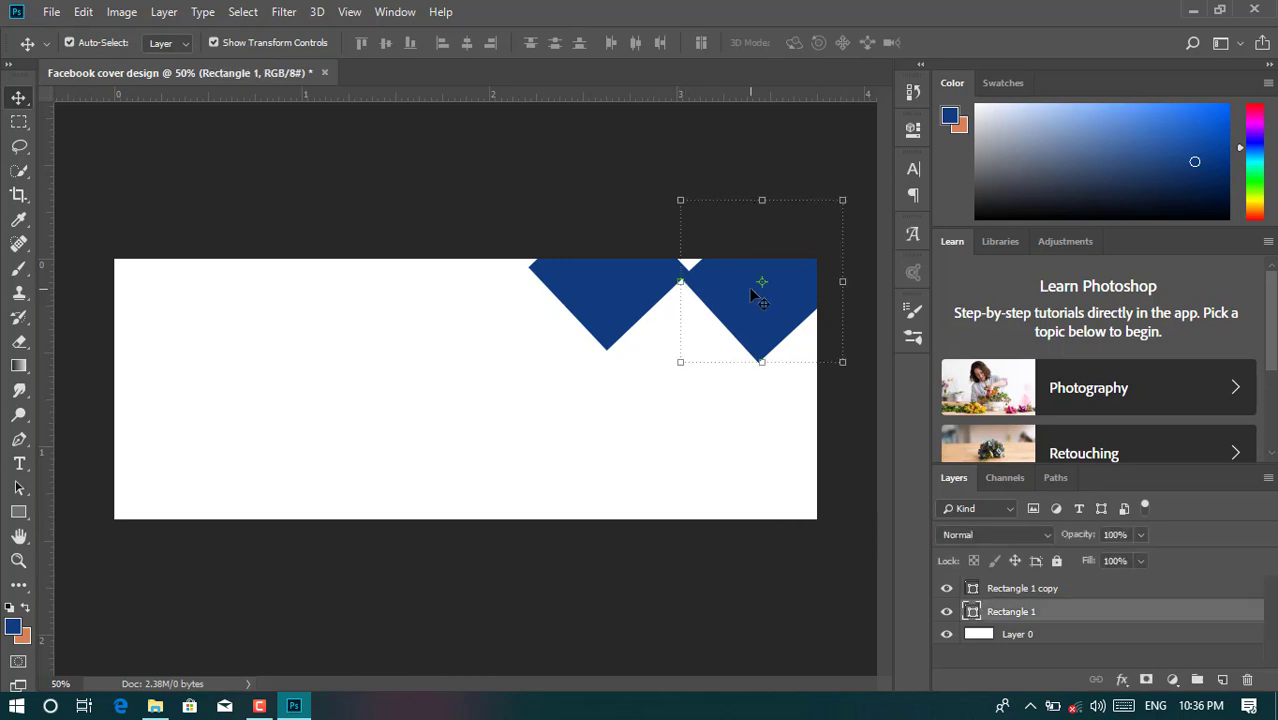
key(ctrl)
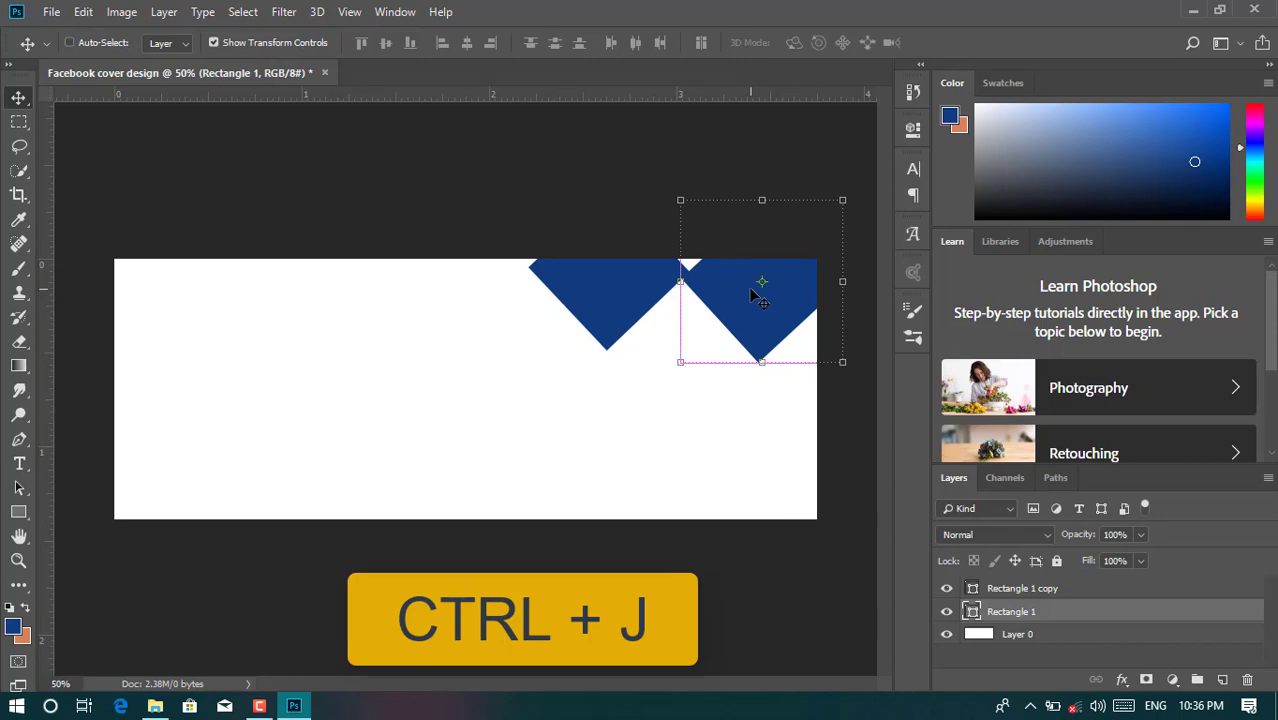
drag(752, 294, 752, 295)
key(ctrl+j)
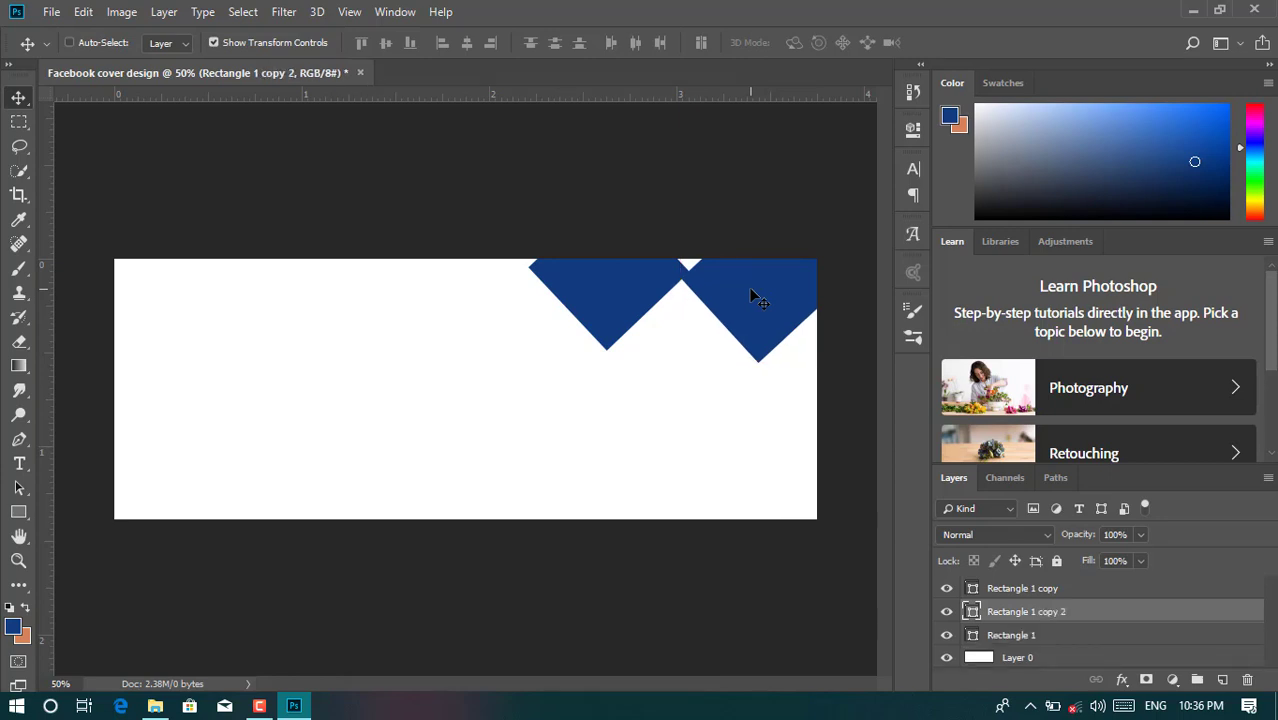
key(ctrl+t)
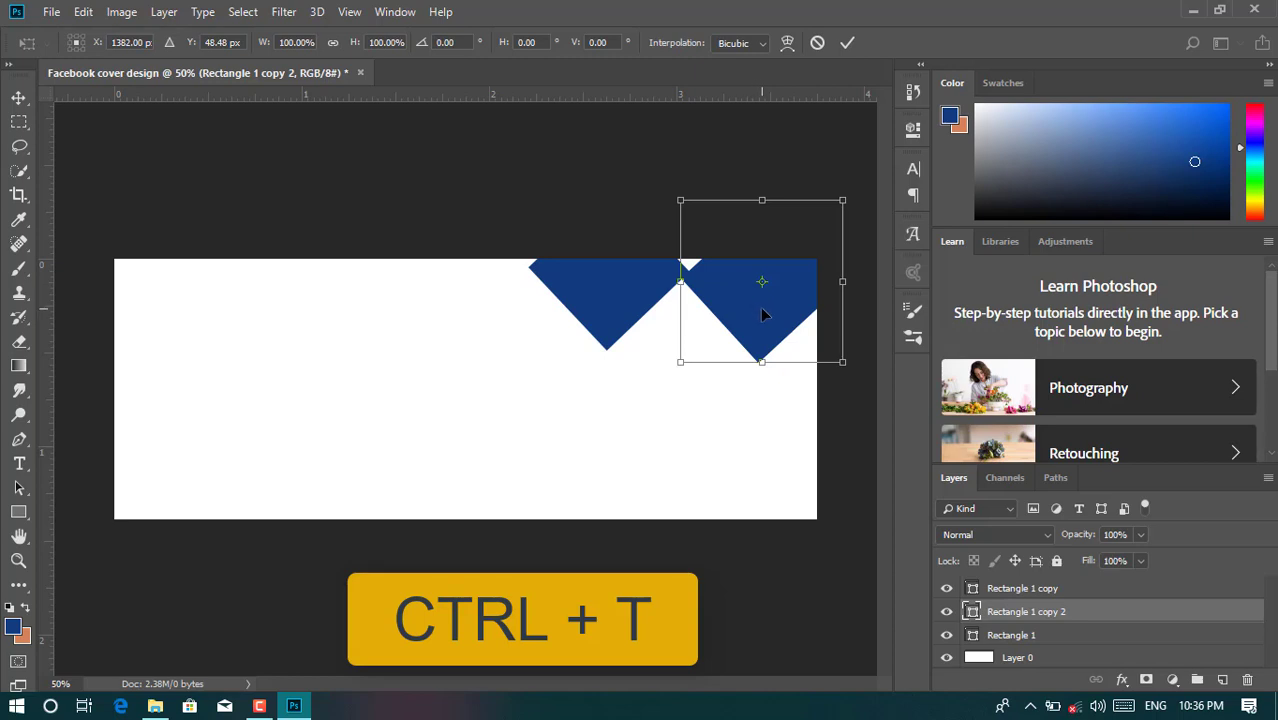
- Move the duplicate diamond down to peek up from the bottom edge, nudged slightly lower
drag(760, 310, 676, 555)
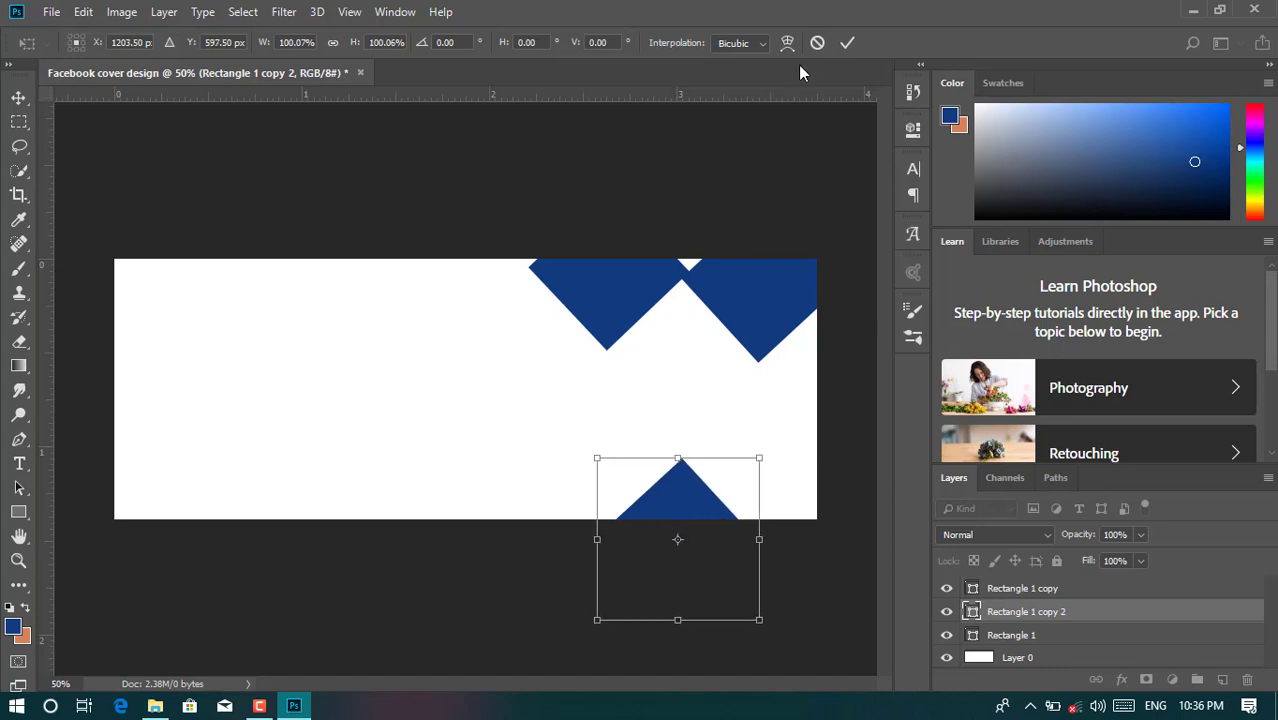
click(845, 45)
click(259, 706)
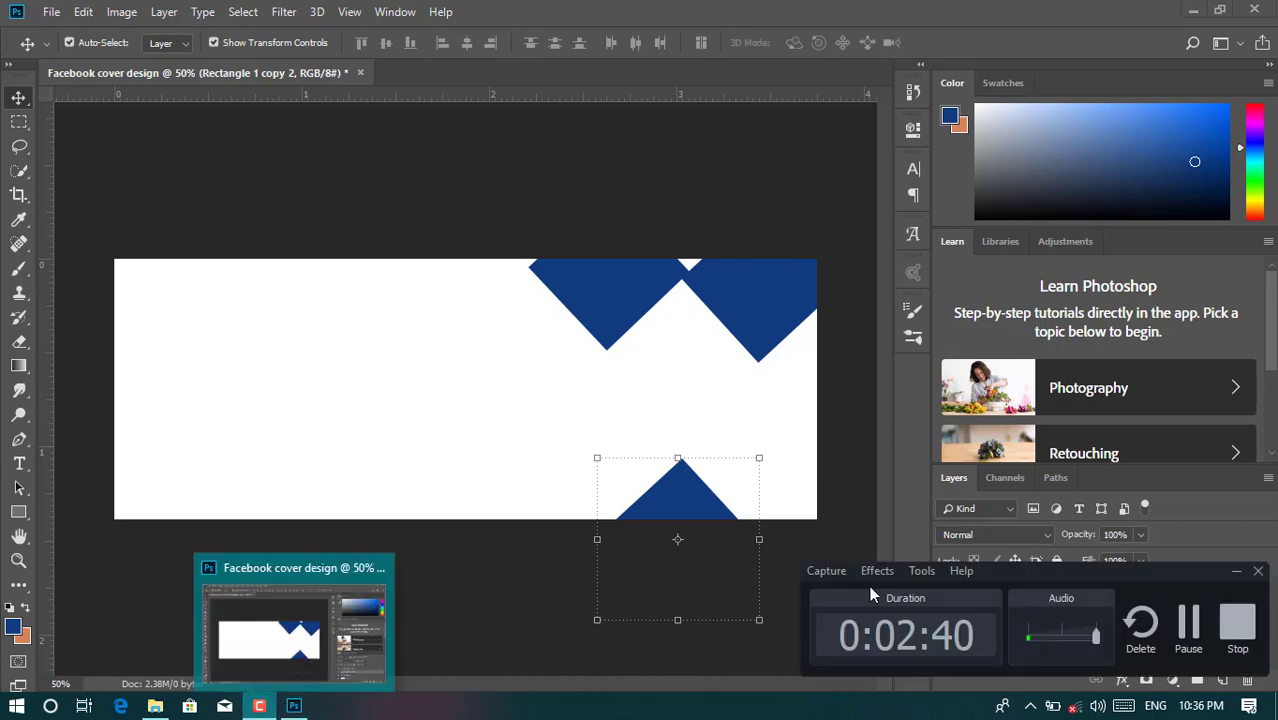
click(838, 609)
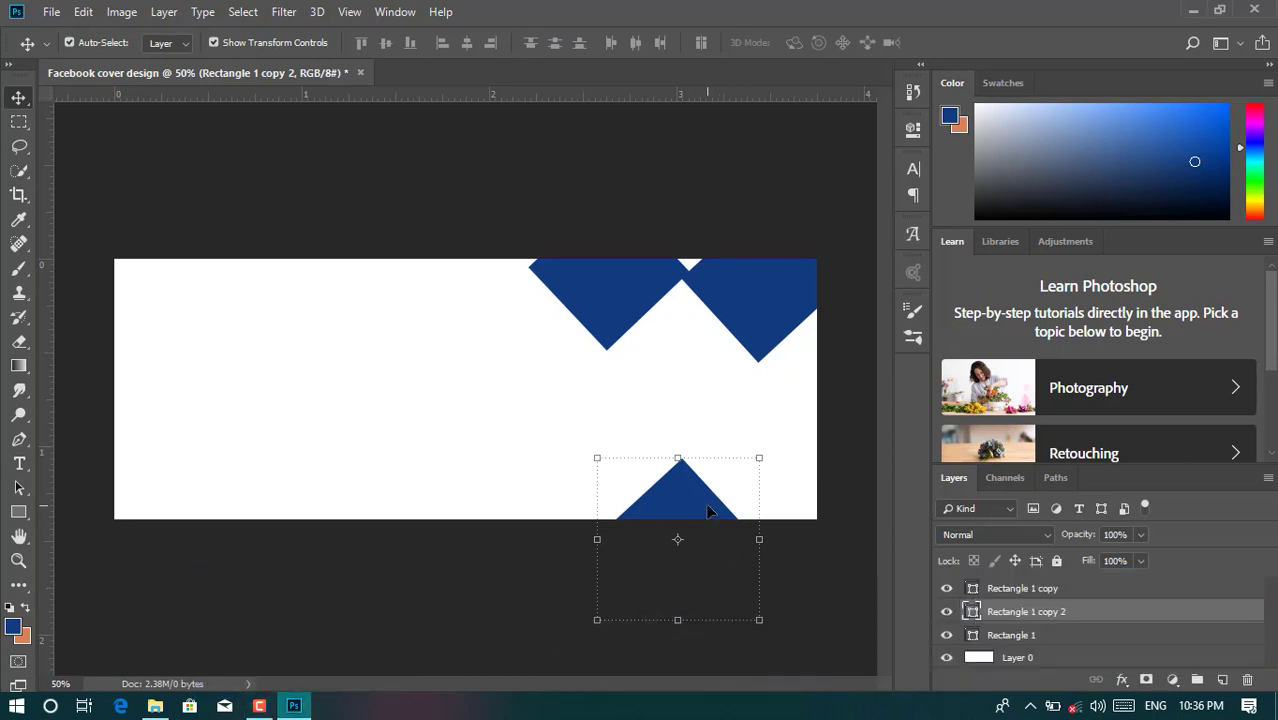
key(Down)
key(Down)
key(Down)
key(Down)
key(Down)
key(Down)
key(Down)
key(Down)
key(Down)
key(Down)
key(Down)
key(Down)
key(Down)
key(Down)
key(Down)
key(Down)
key(Down)
key(Down)
key(Down)
key(Down)
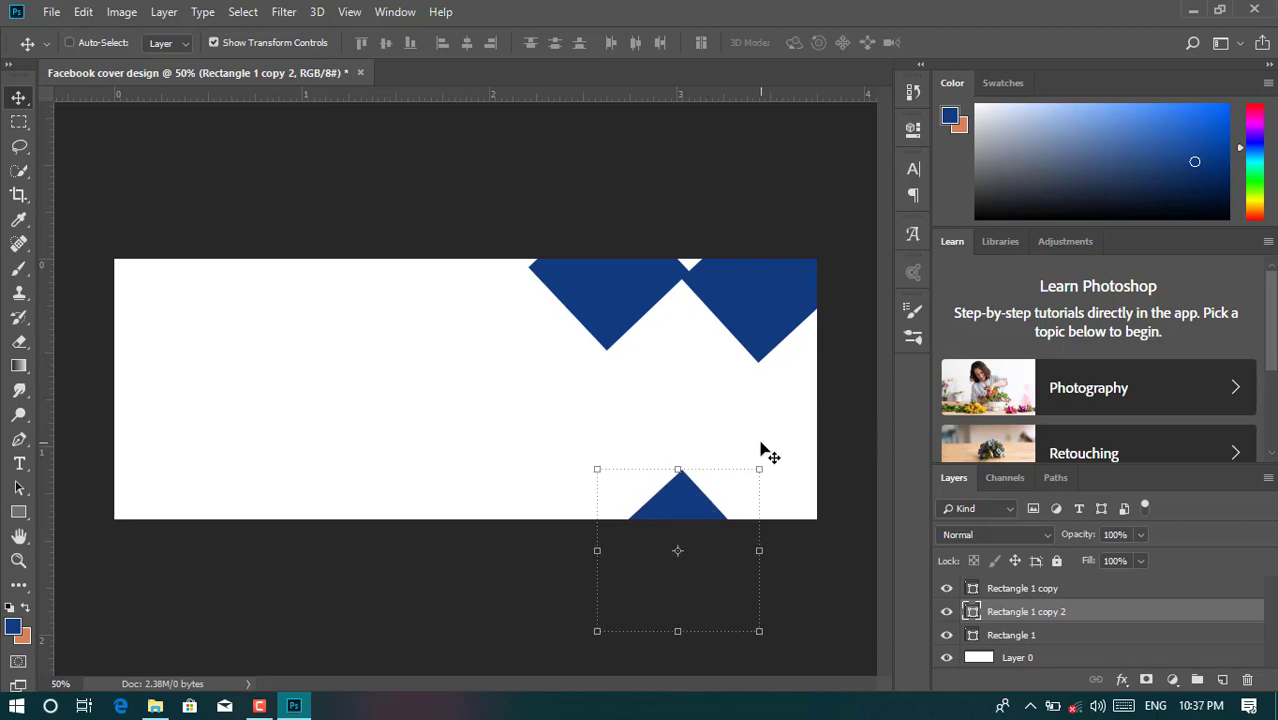
- Duplicate the bottom diamond and place the copy on the cover's right edge
key(ctrl+j)
key(ctrl+j)
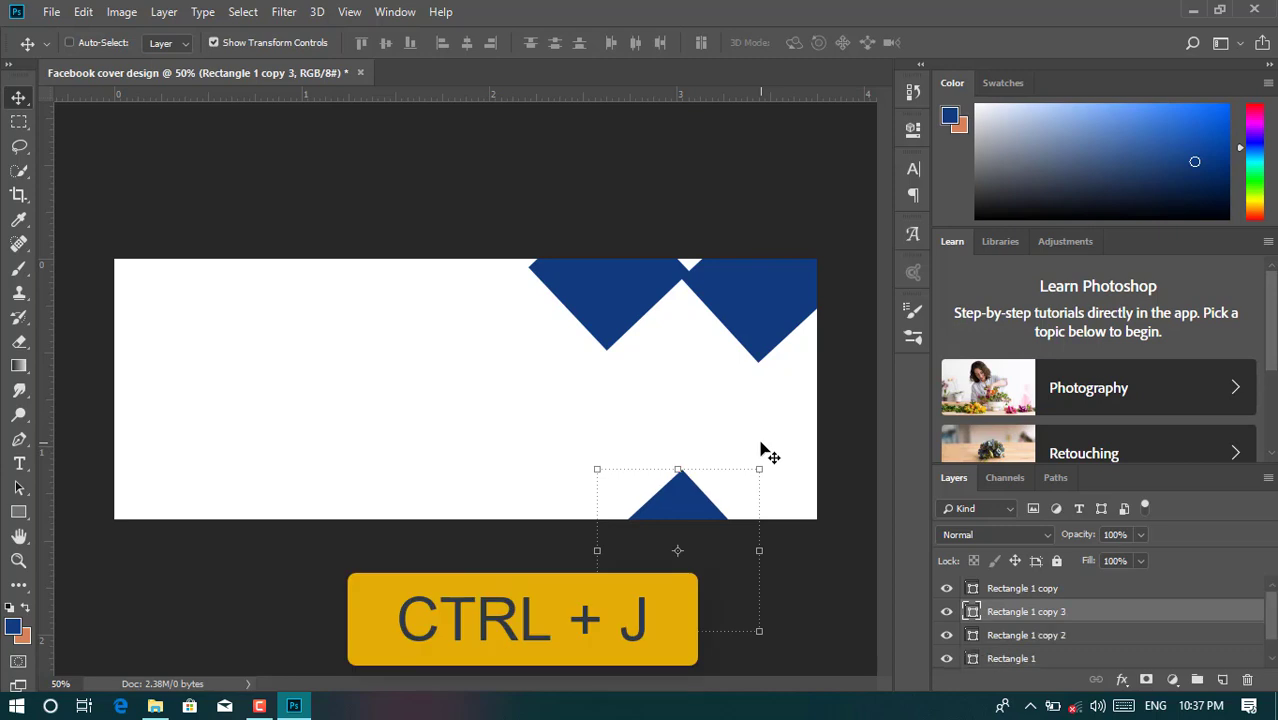
key(ctrl+t)
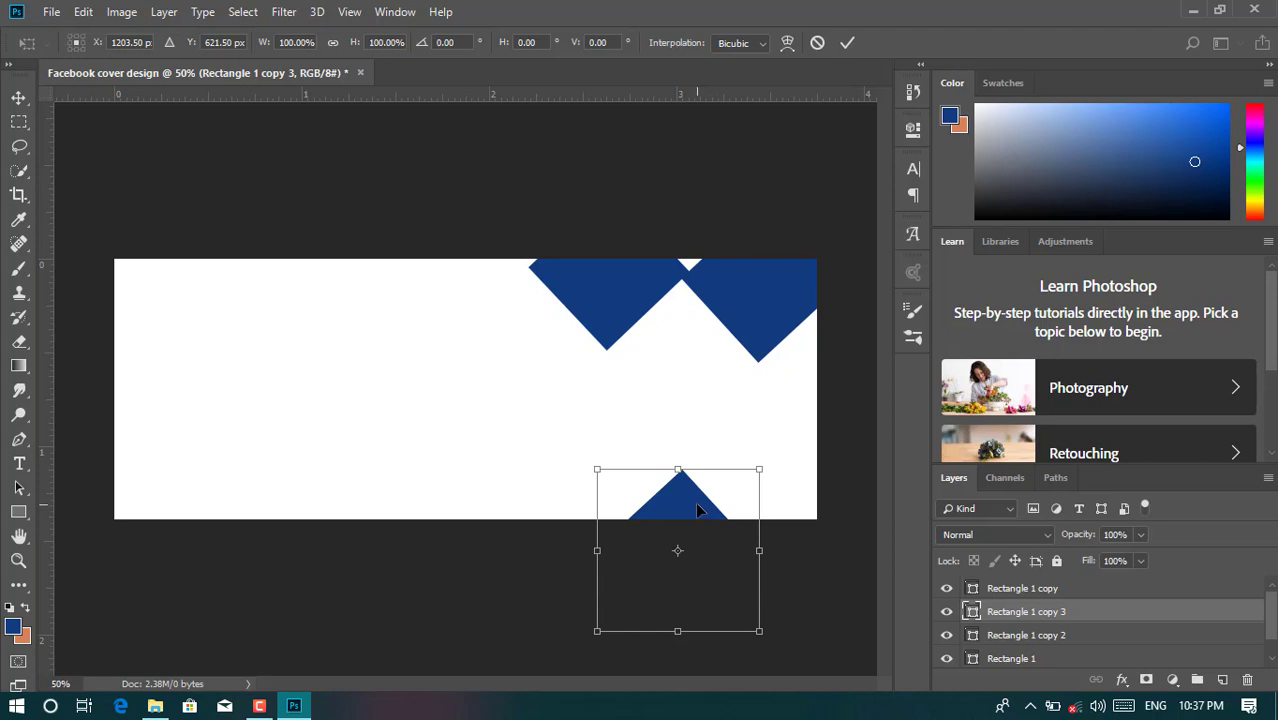
drag(697, 510, 763, 399)
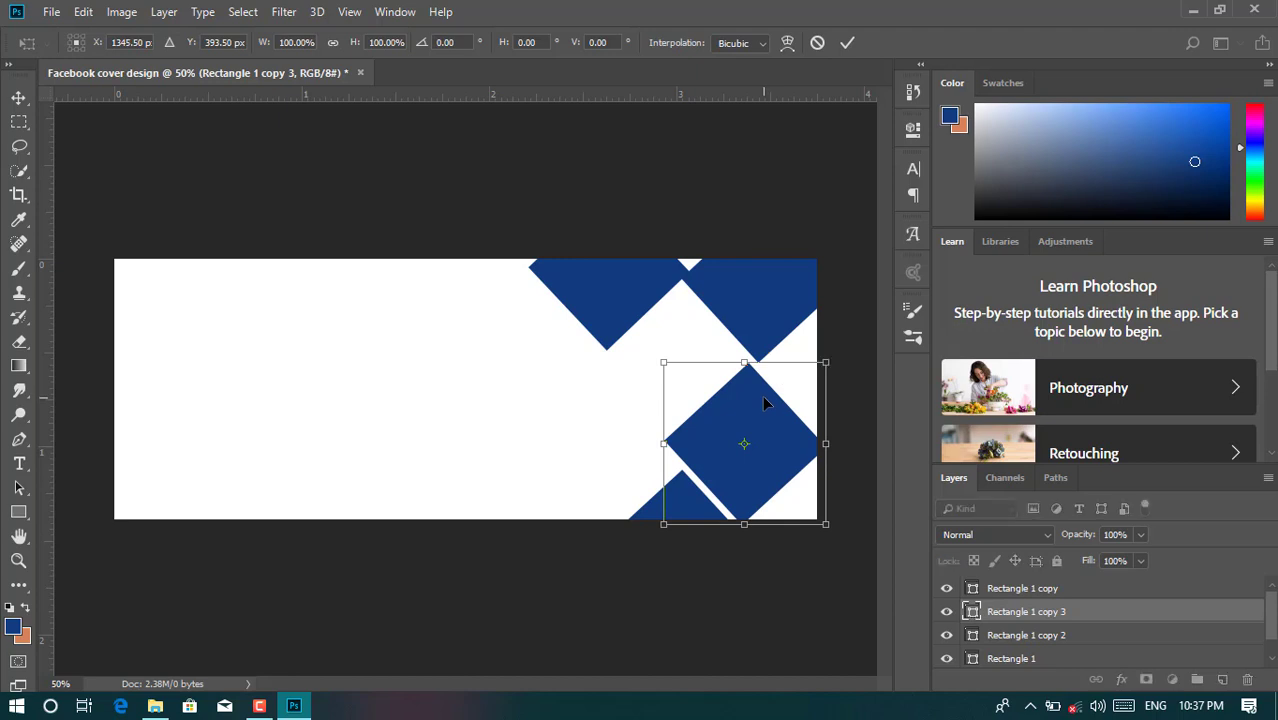
key(Down)
key(Down)
key(Right)
key(Right)
key(Right)
key(Right)
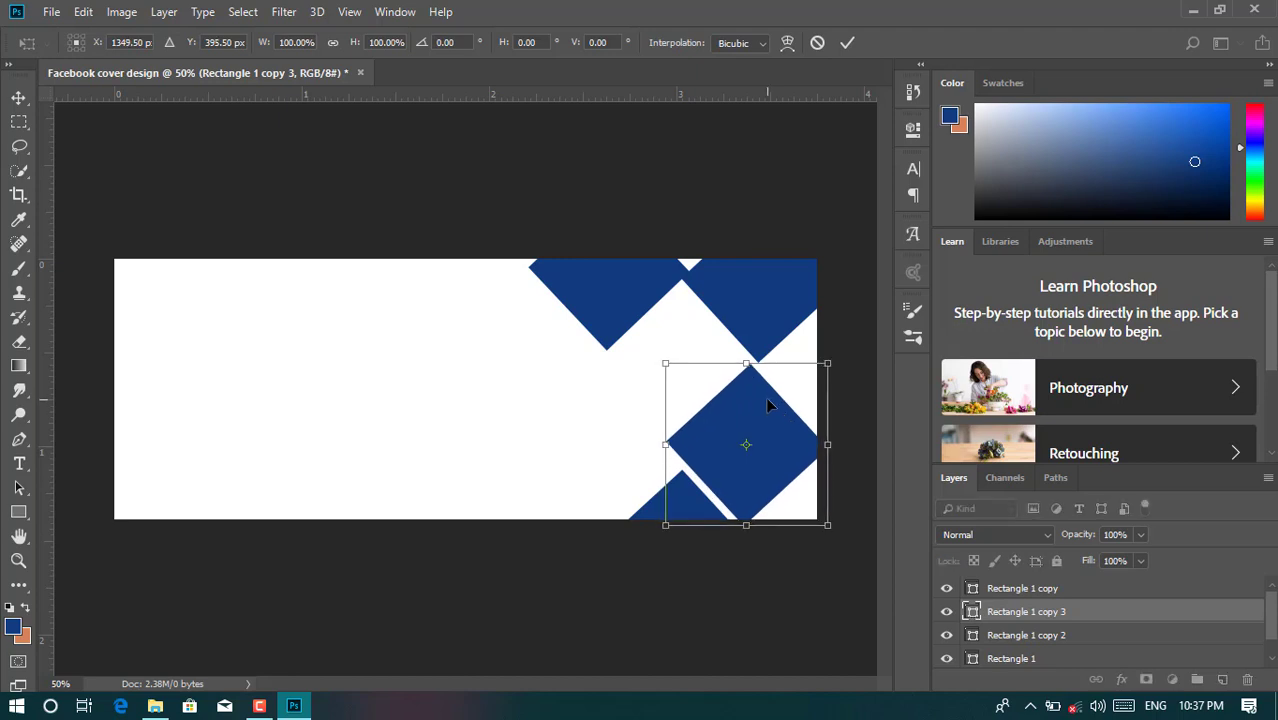
key(Down)
key(Down)
key(Right)
key(Right)
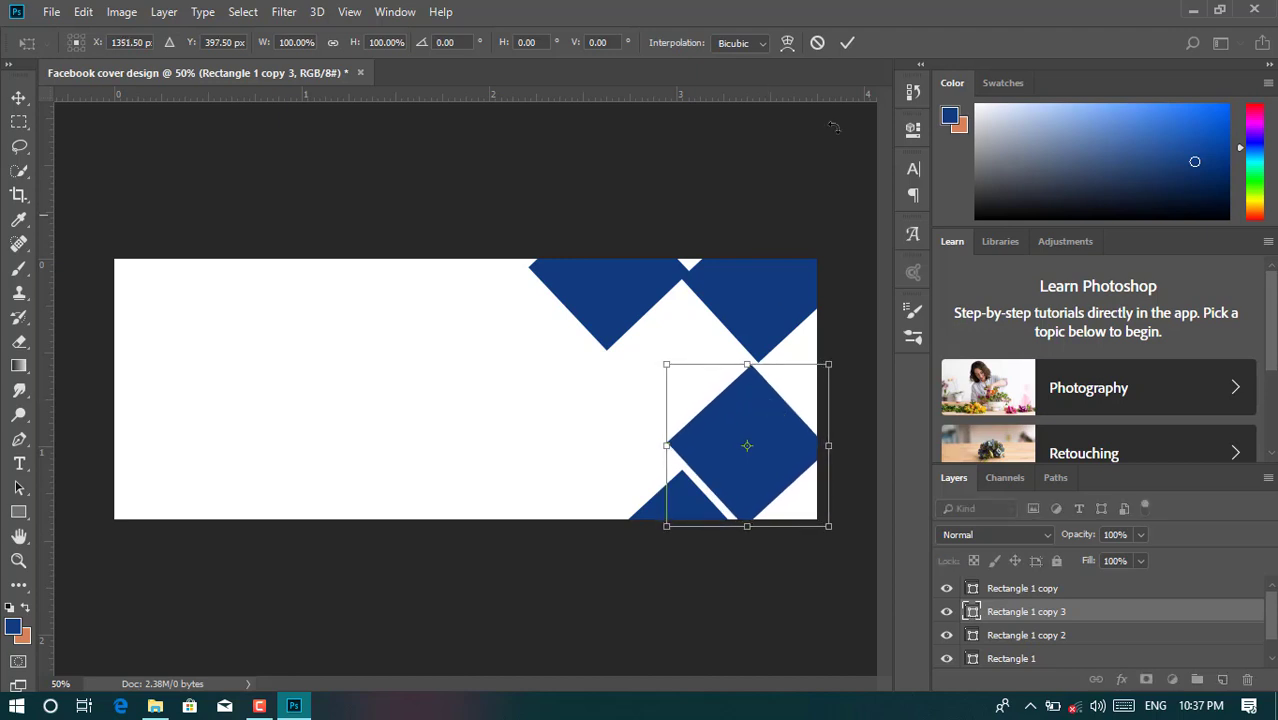
click(846, 42)
key(ctrl+j)
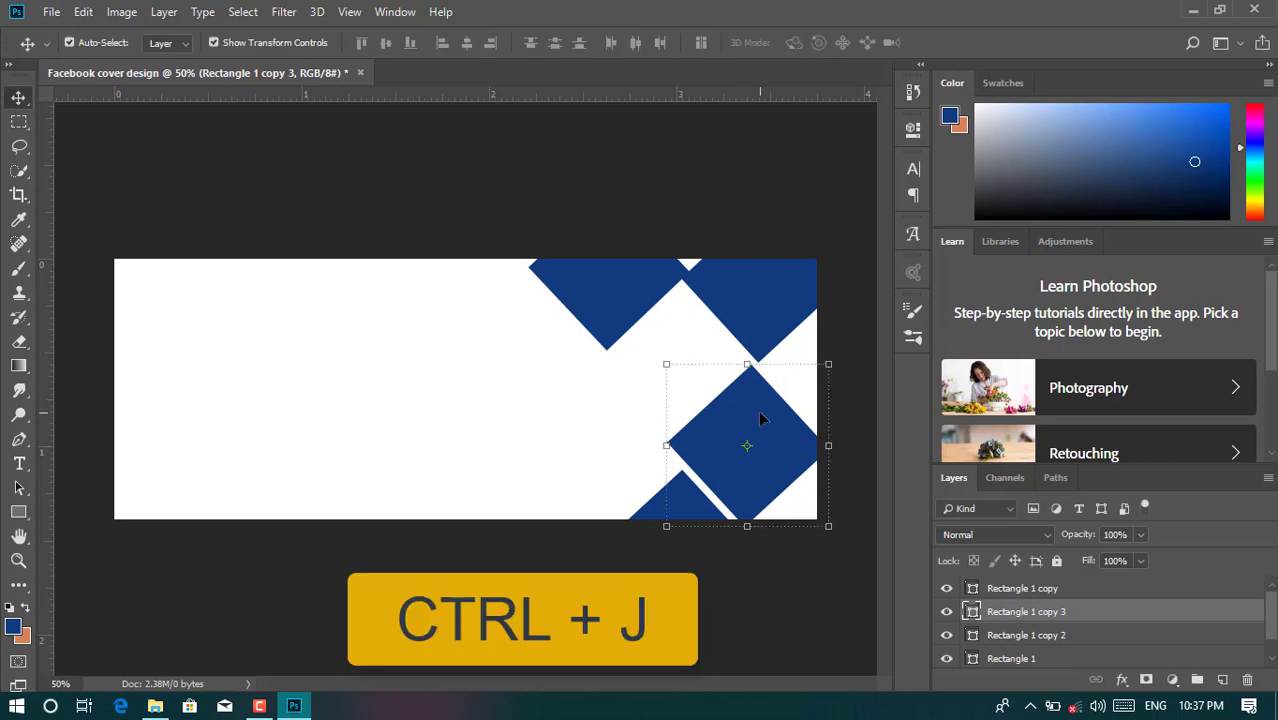
- Copy the right-edge diamond into the middle gap of the pattern
key(ctrl+j)
key(ctrl+t)
drag(760, 418, 687, 344)
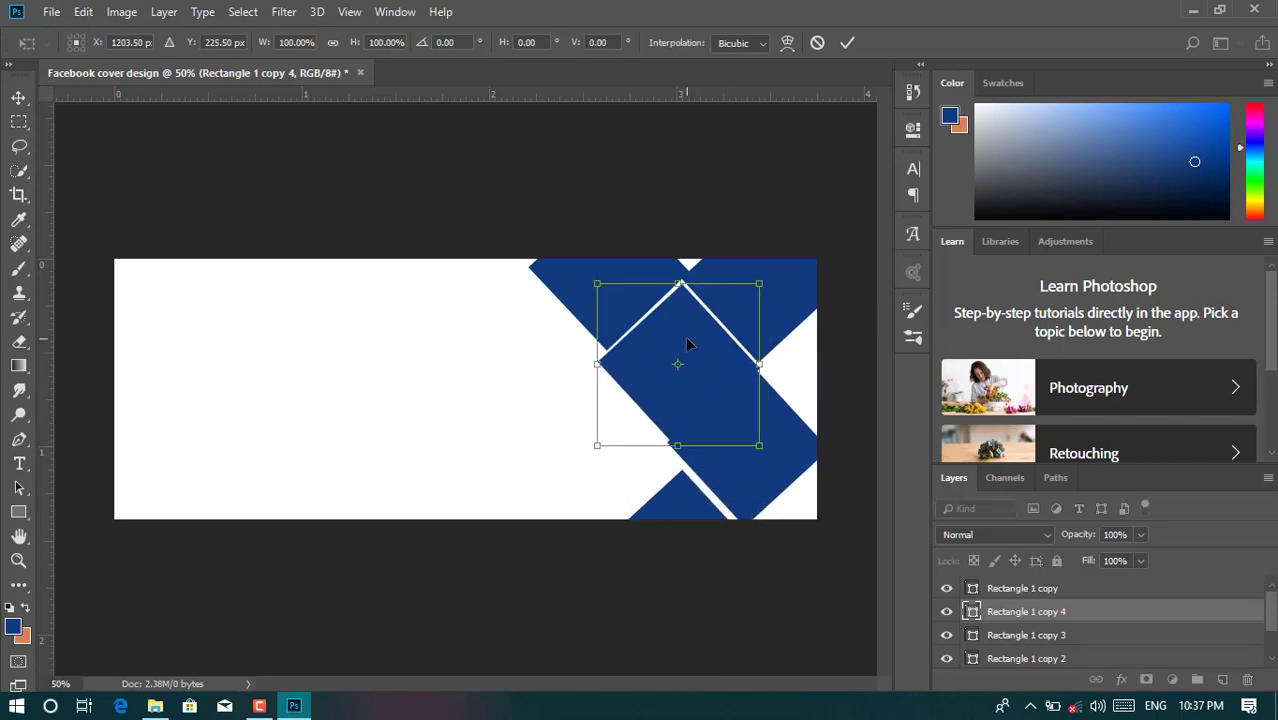
key(Down)
key(Down)
key(Down)
key(Down)
key(Down)
key(Down)
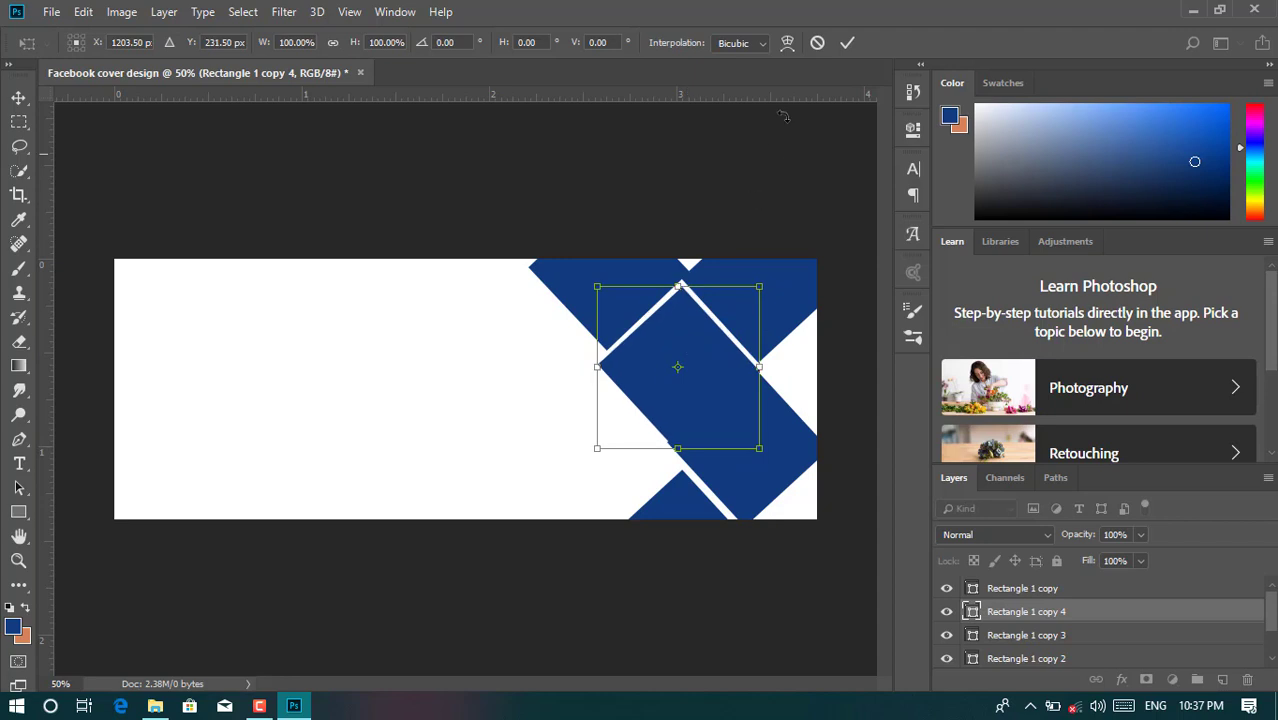
- Scale the right-edge diamond to 92.46% and shift it right and down
click(790, 437)
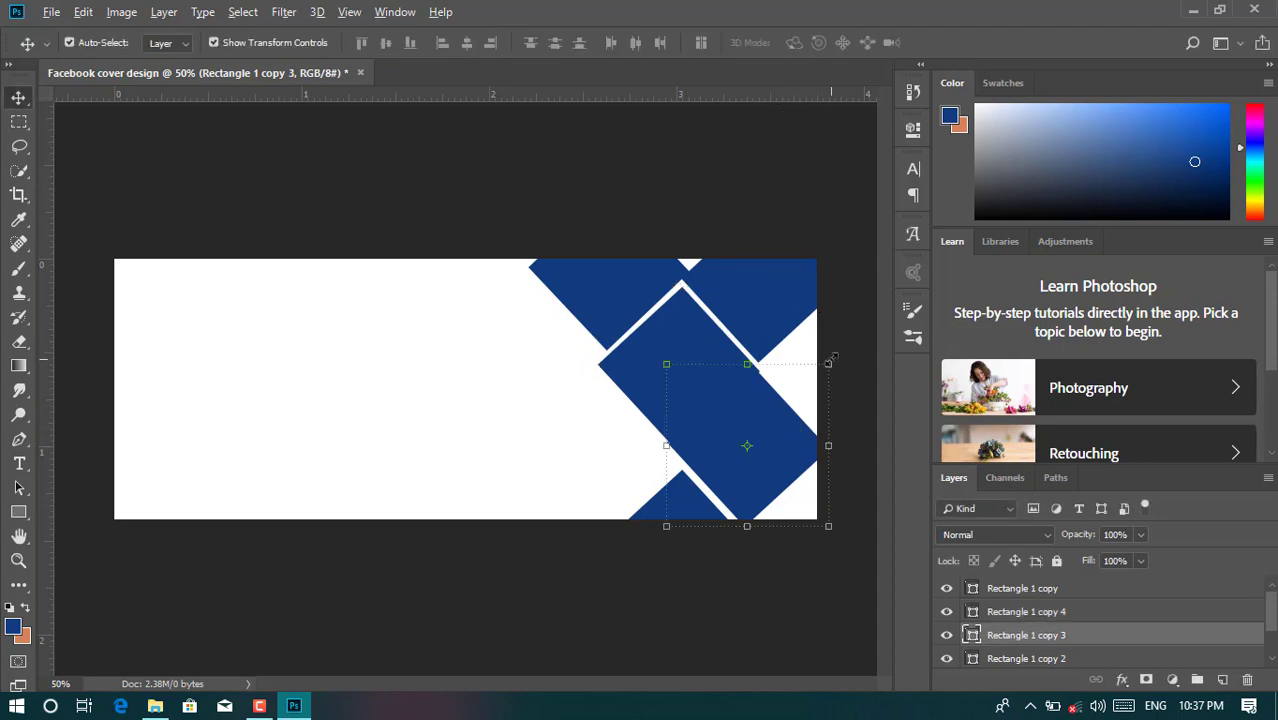
mouse_move(831, 359)
mouse_down()
mouse_move(818, 373)
mouse_move(828, 363)
mouse_up()
drag(770, 428, 779, 432)
key(Down)
key(Down)
key(Down)
key(Down)
key(Down)
key(Down)
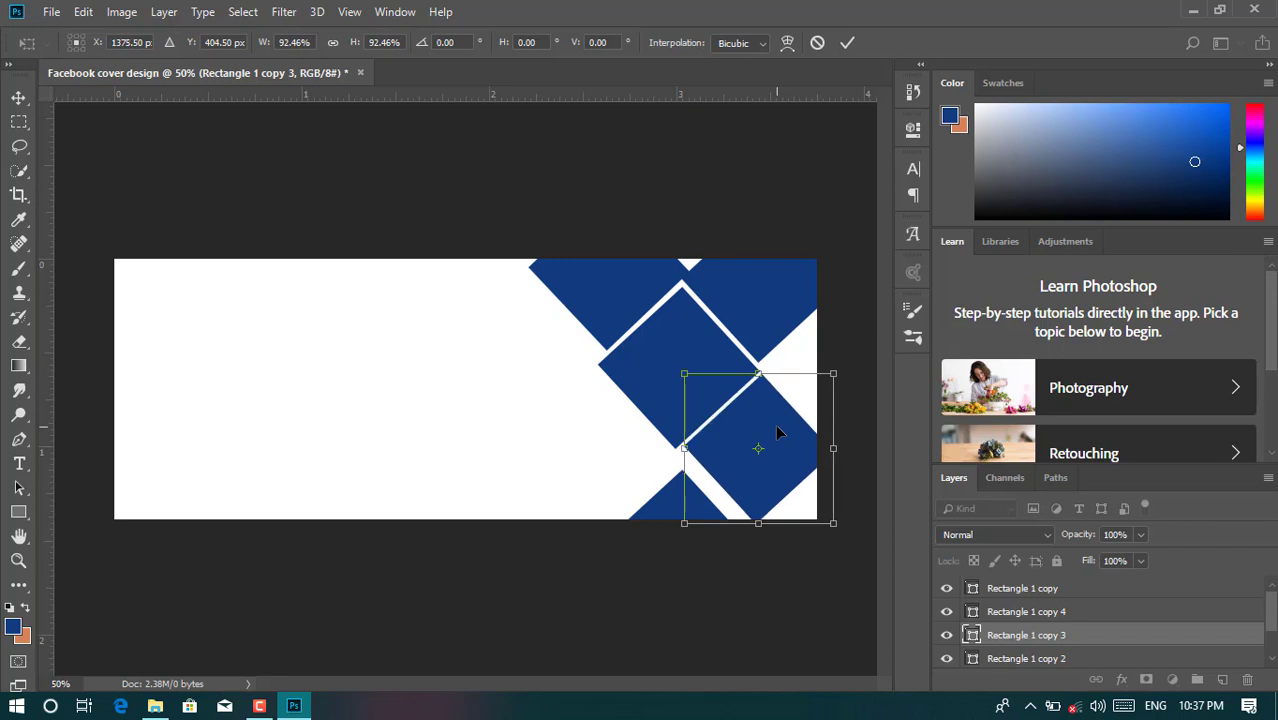
key(Right)
key(Right)
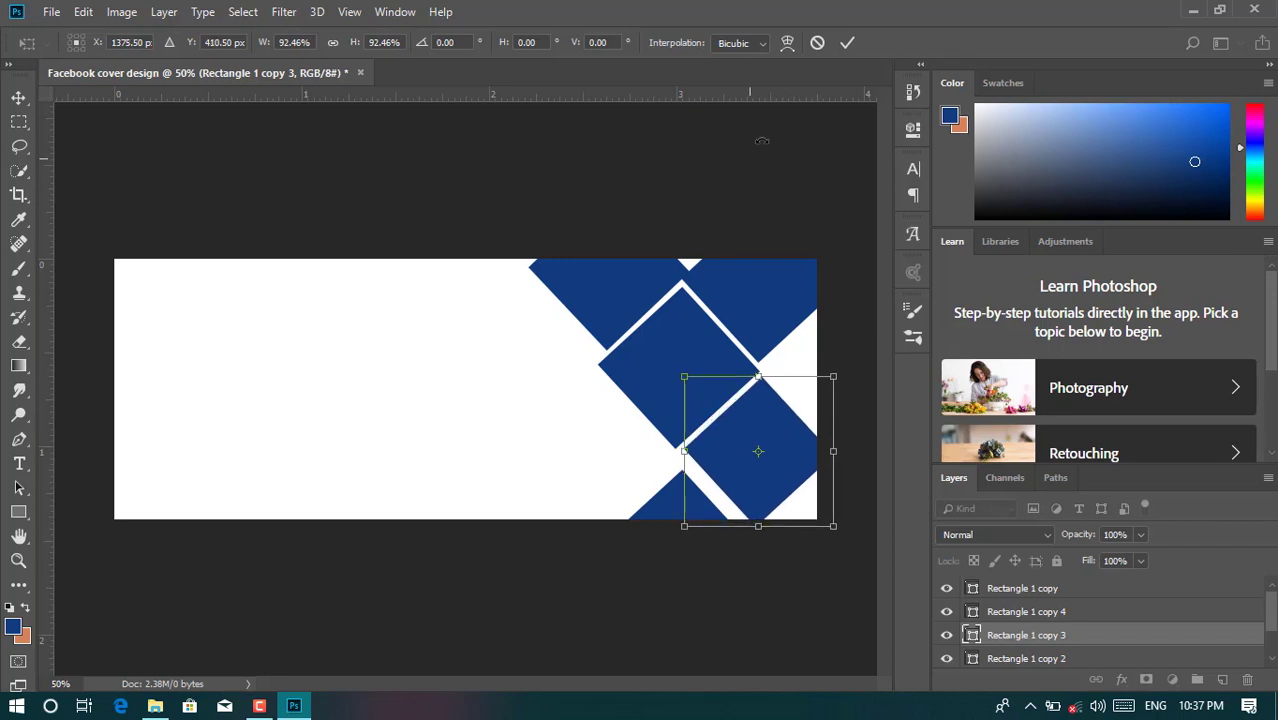
click(847, 42)
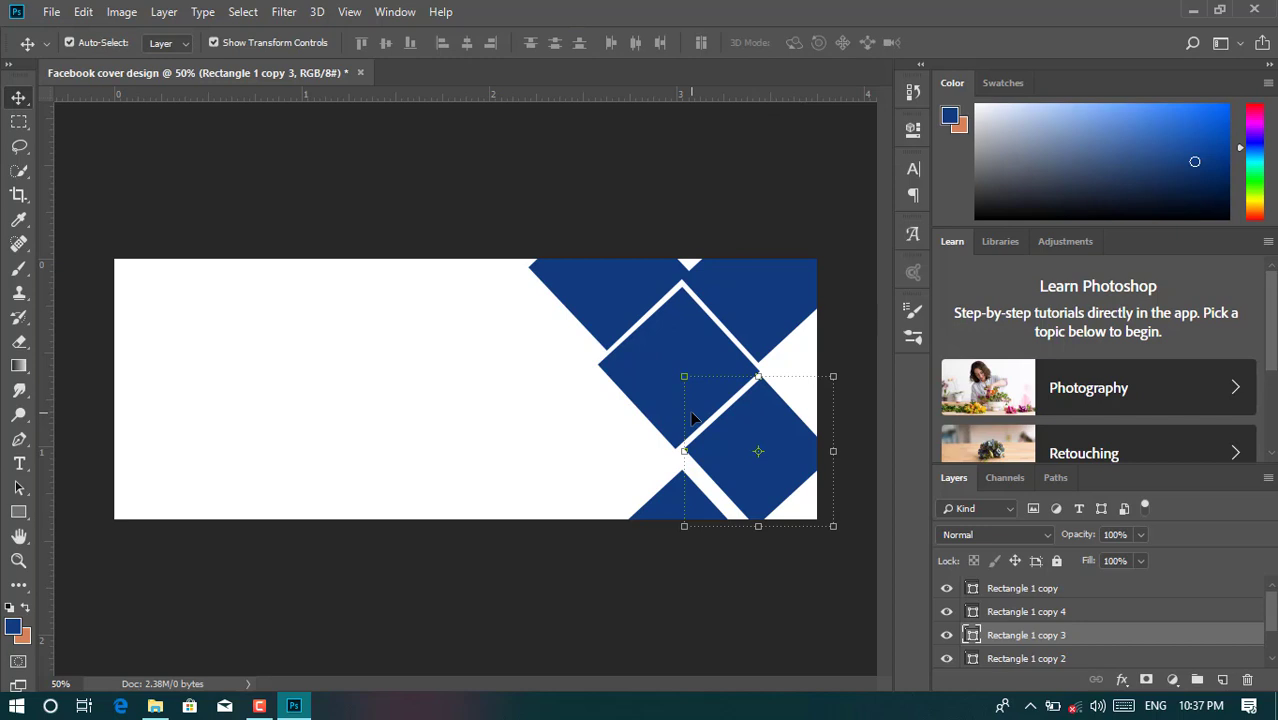
- Place a diamond copy left of the pattern near the top, enlarged to 103.13%
key(ctrl+j)
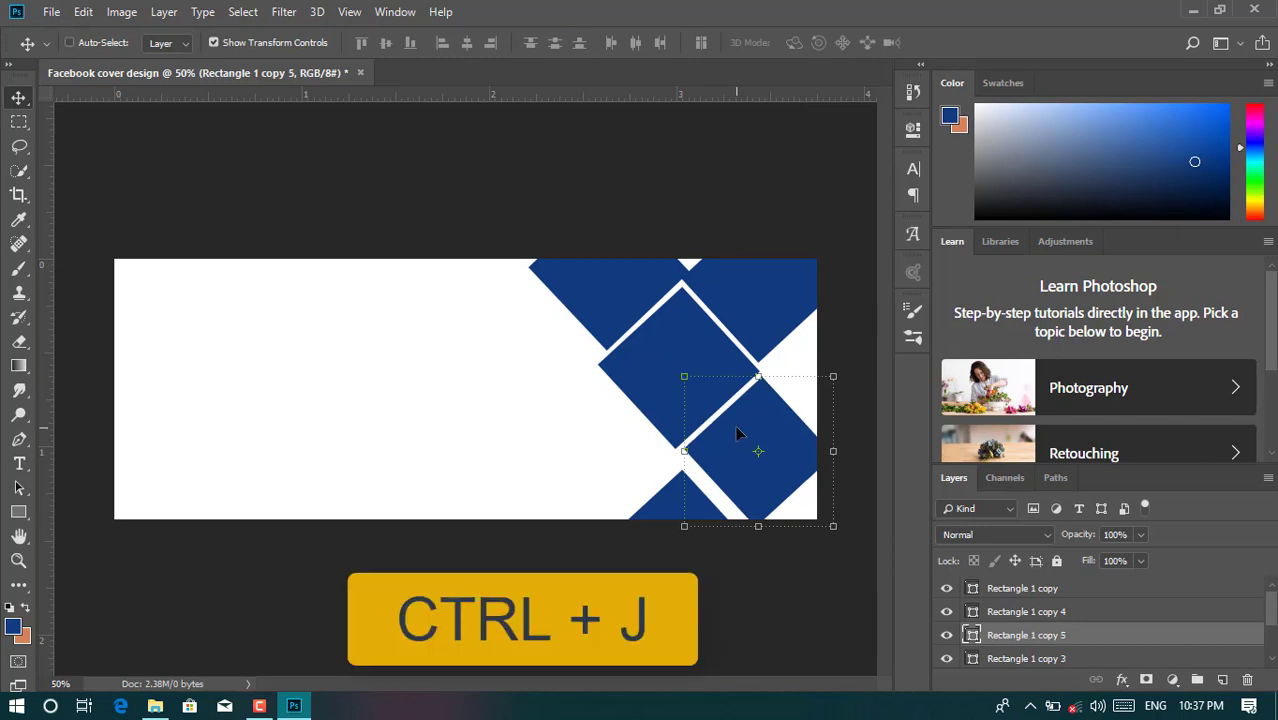
key(ctrl+t)
drag(737, 432, 495, 327)
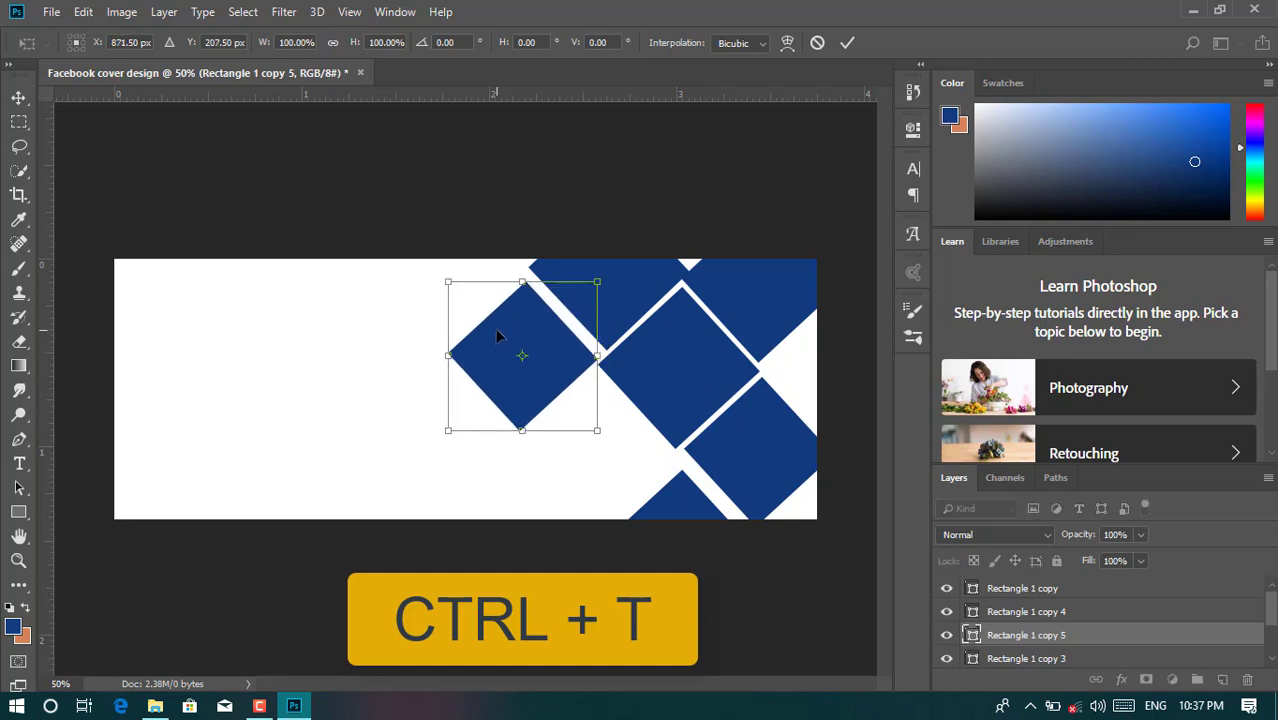
key(Up)
key(Up)
key(Up)
key(Up)
key(Up)
key(Up)
key(Up)
key(Up)
key(Up)
key(Up)
key(Up)
key(Up)
key(Up)
key(Up)
key(Up)
key(Up)
key(Up)
key(Up)
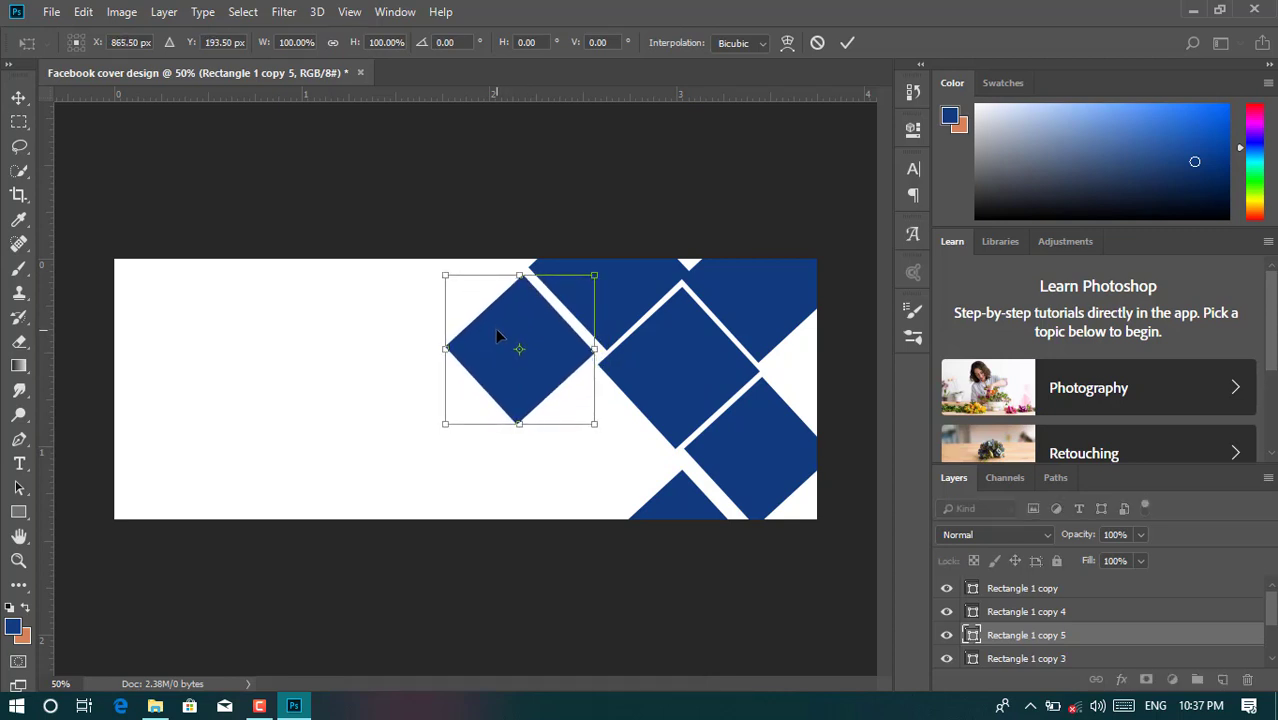
key(Right)
key(Right)
key(Right)
key(Right)
key(Right)
key(Right)
key(Right)
key(Right)
key(Right)
key(Right)
key(Down)
key(Down)
key(Down)
key(Down)
key(Down)
key(Down)
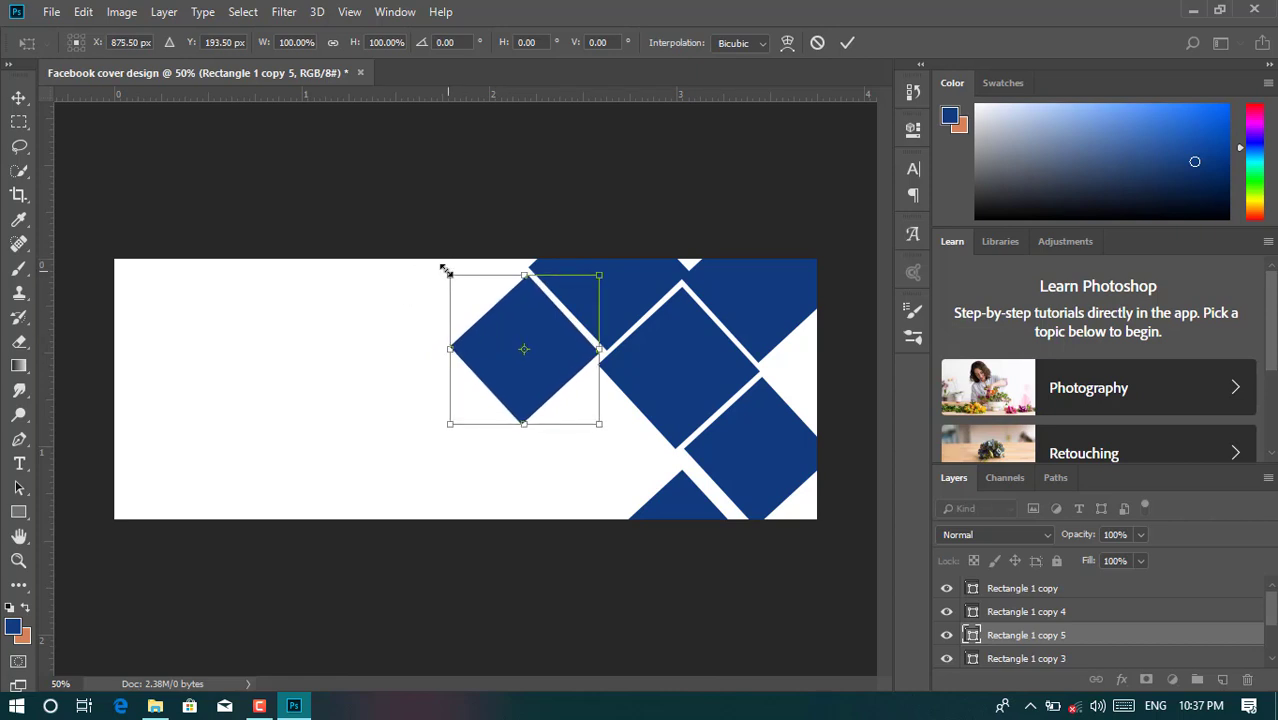
drag(446, 272, 445, 270)
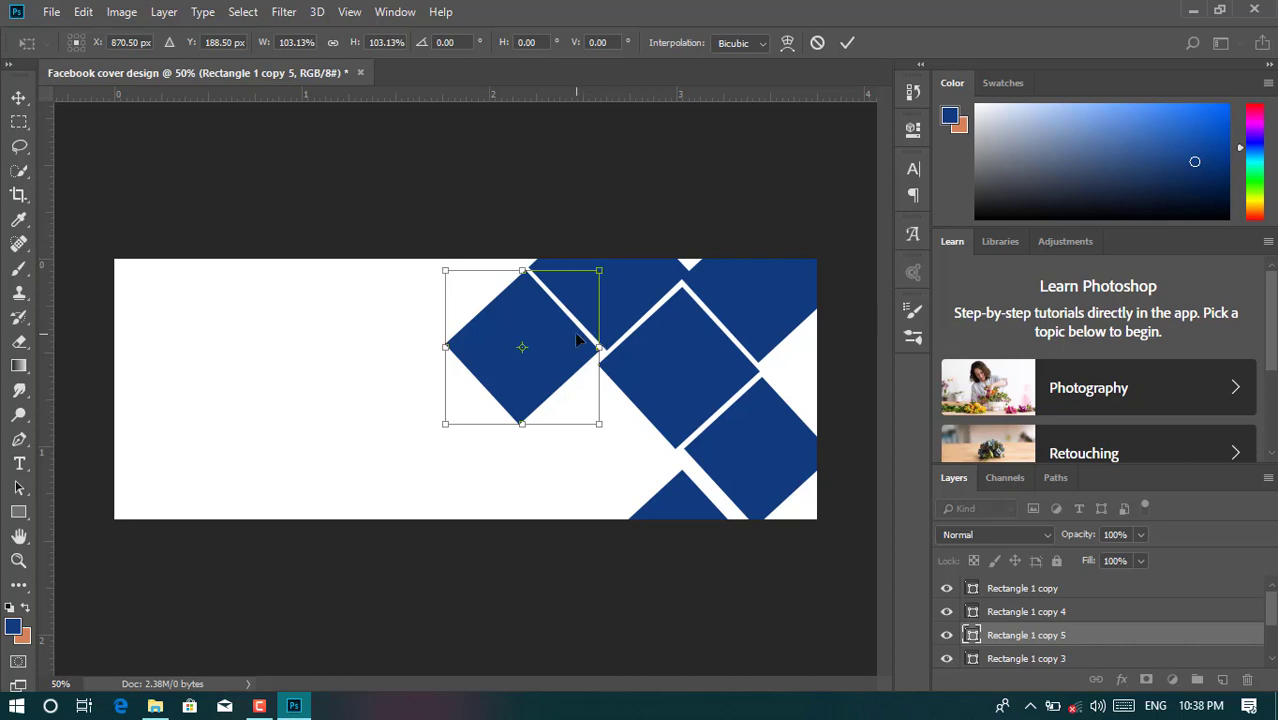
key(Down)
key(Down)
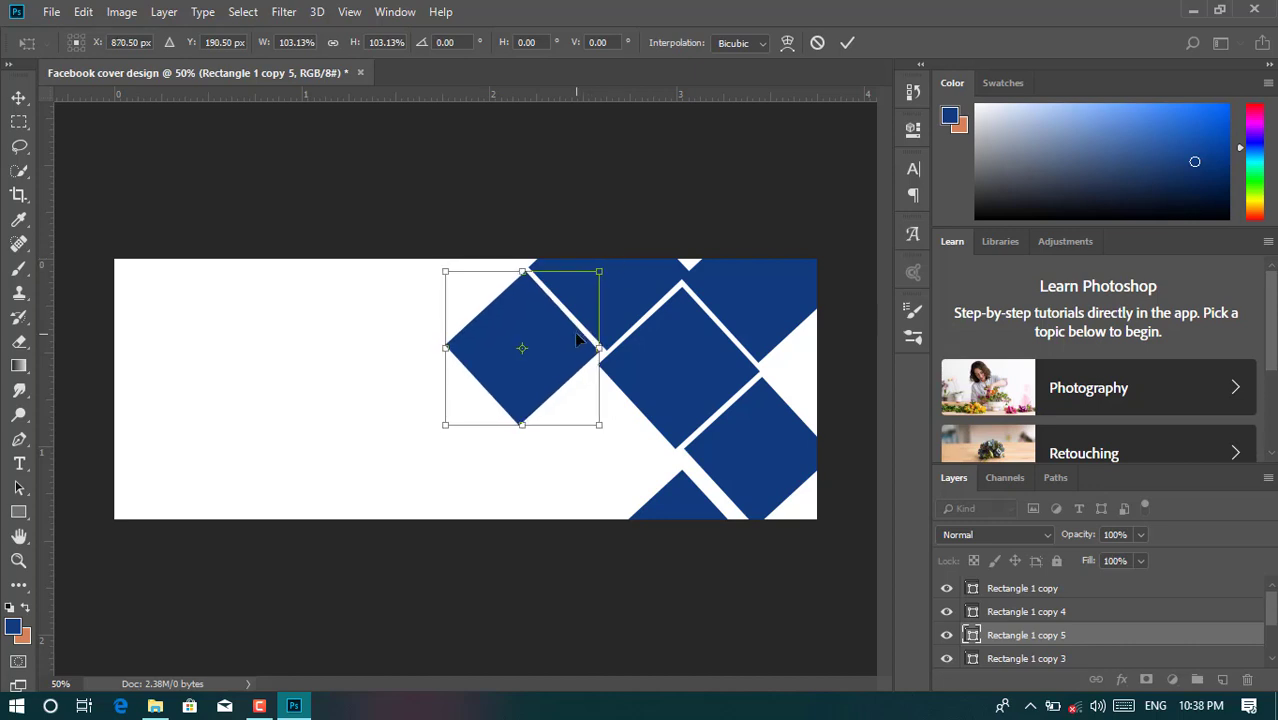
click(847, 42)
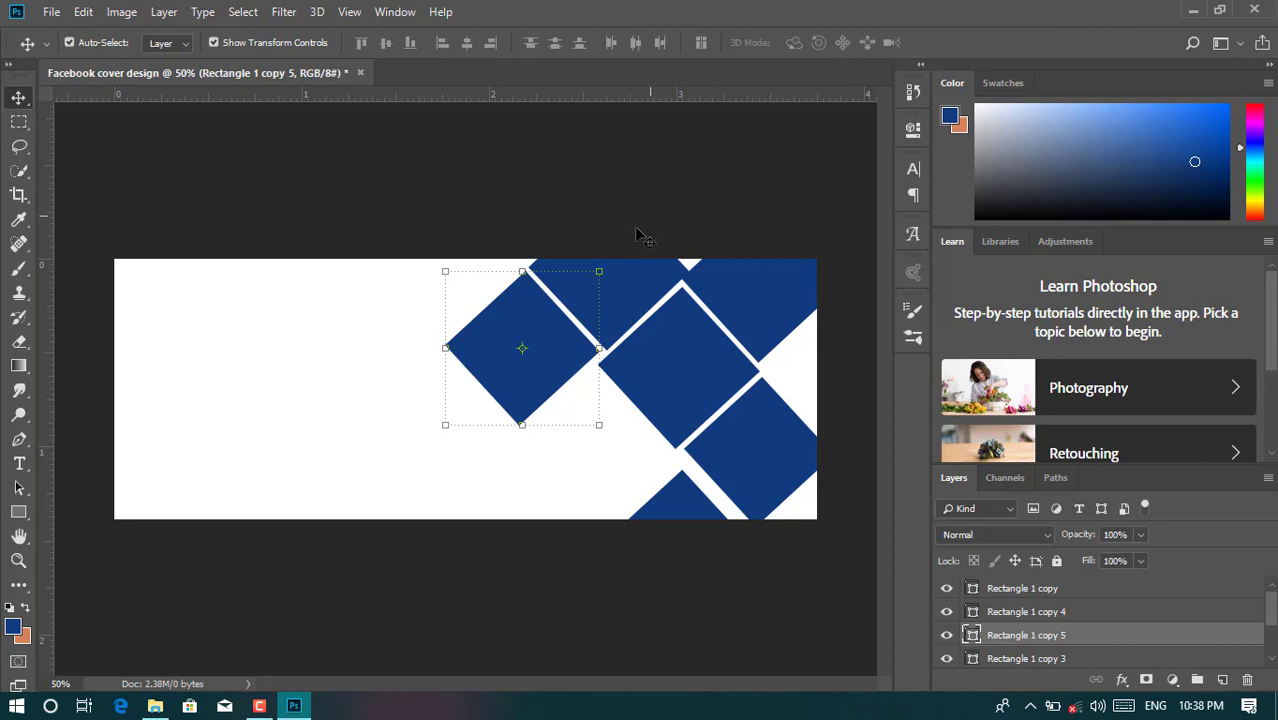
key(ctrl+j)
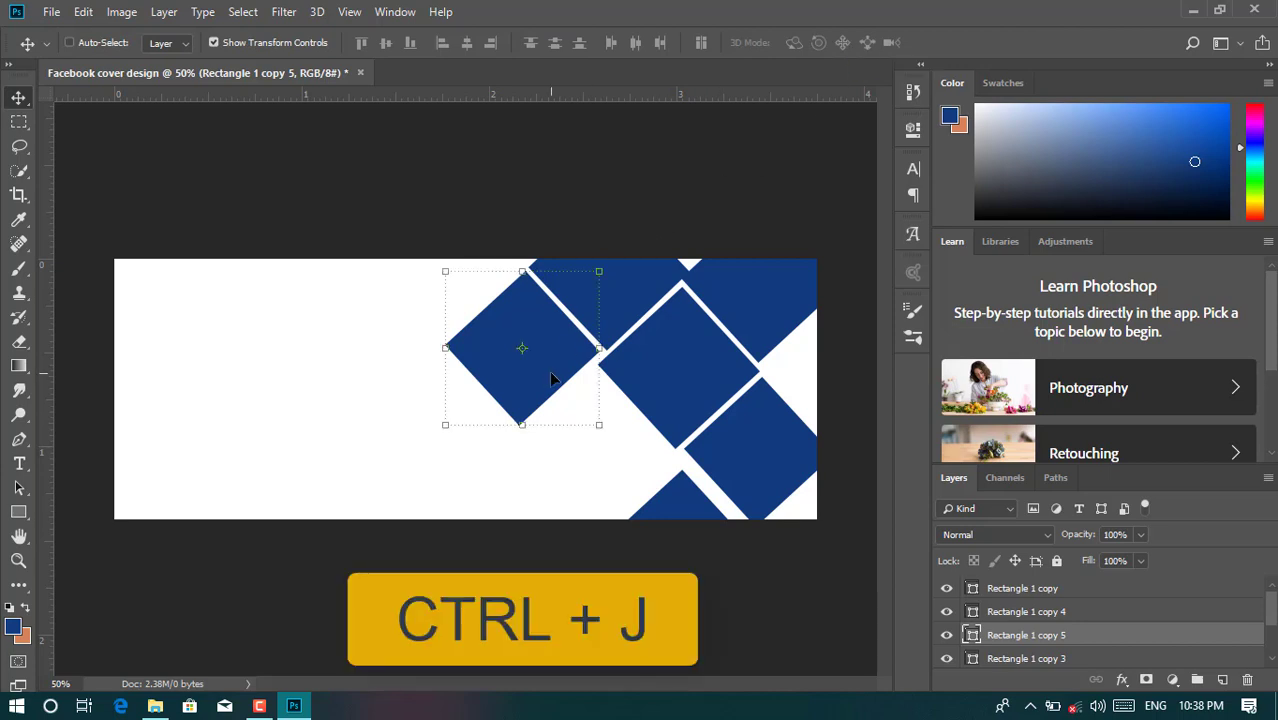
- Scale the copy to 53.19% and tuck it below the left diamond beside the middle one
key(ctrl+t)
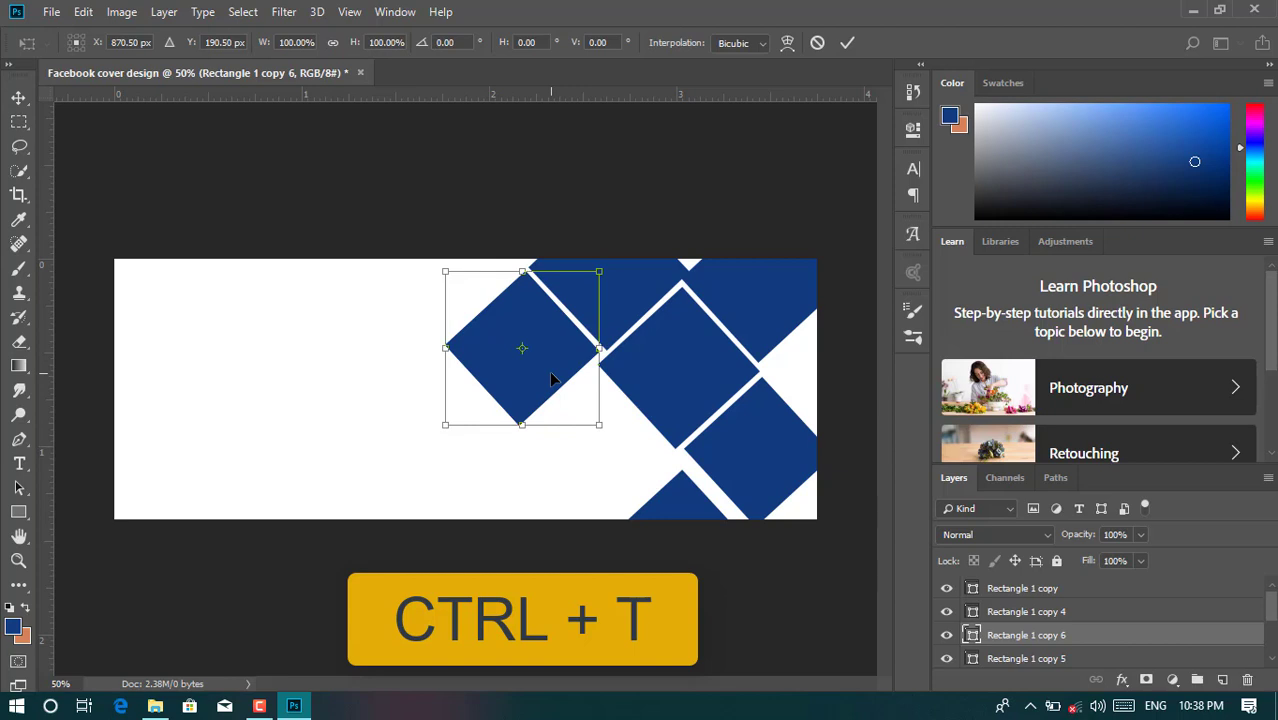
drag(551, 378, 604, 449)
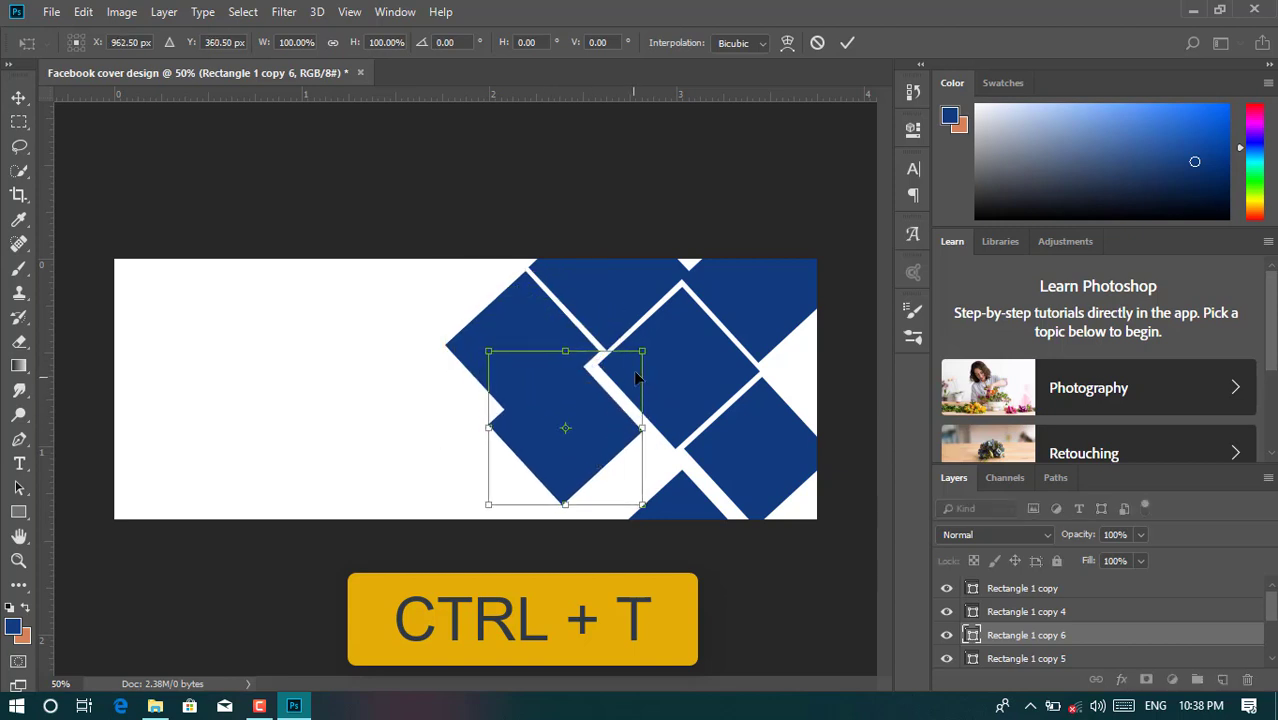
drag(643, 352, 607, 412)
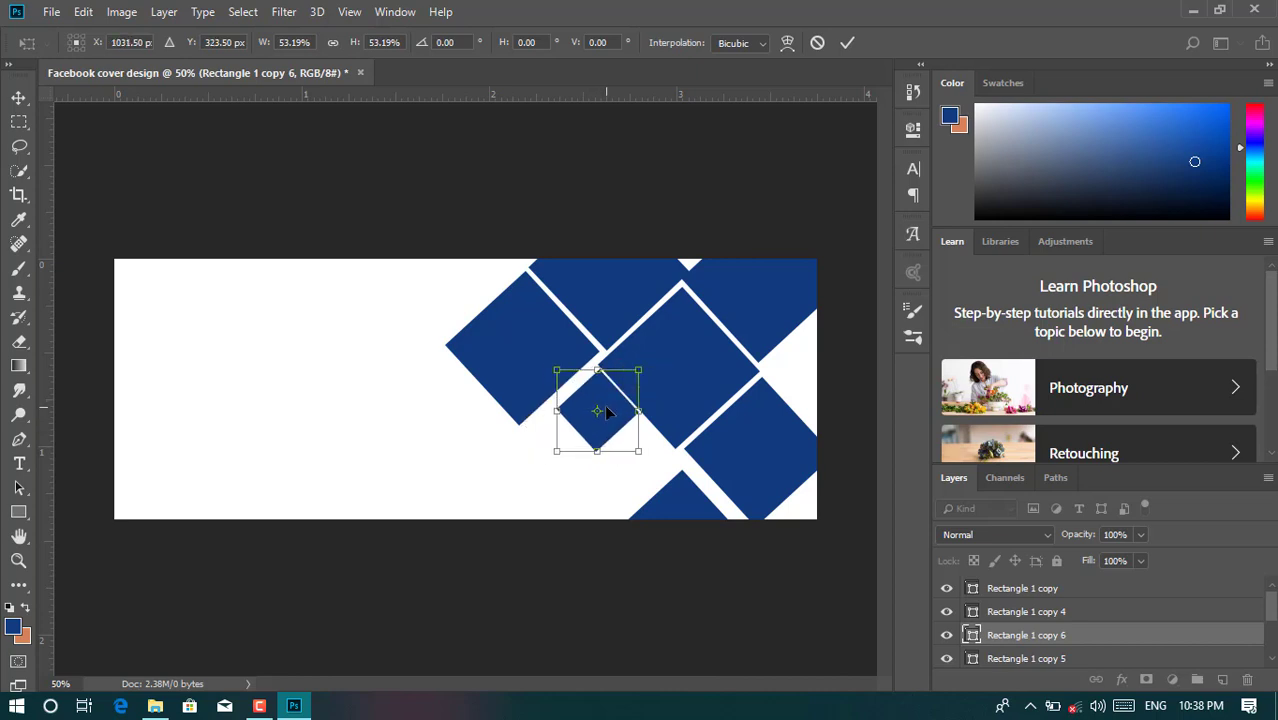
key(Left)
key(Left)
key(Left)
key(Left)
key(Down)
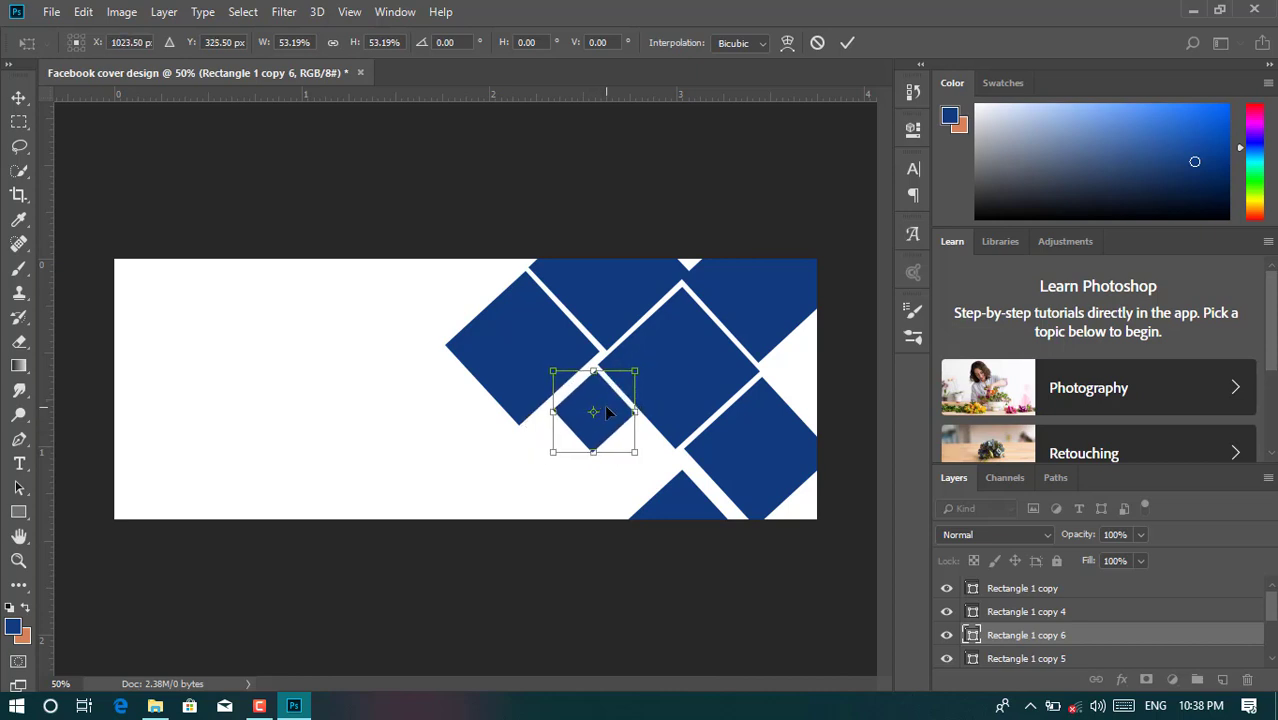
key(Down)
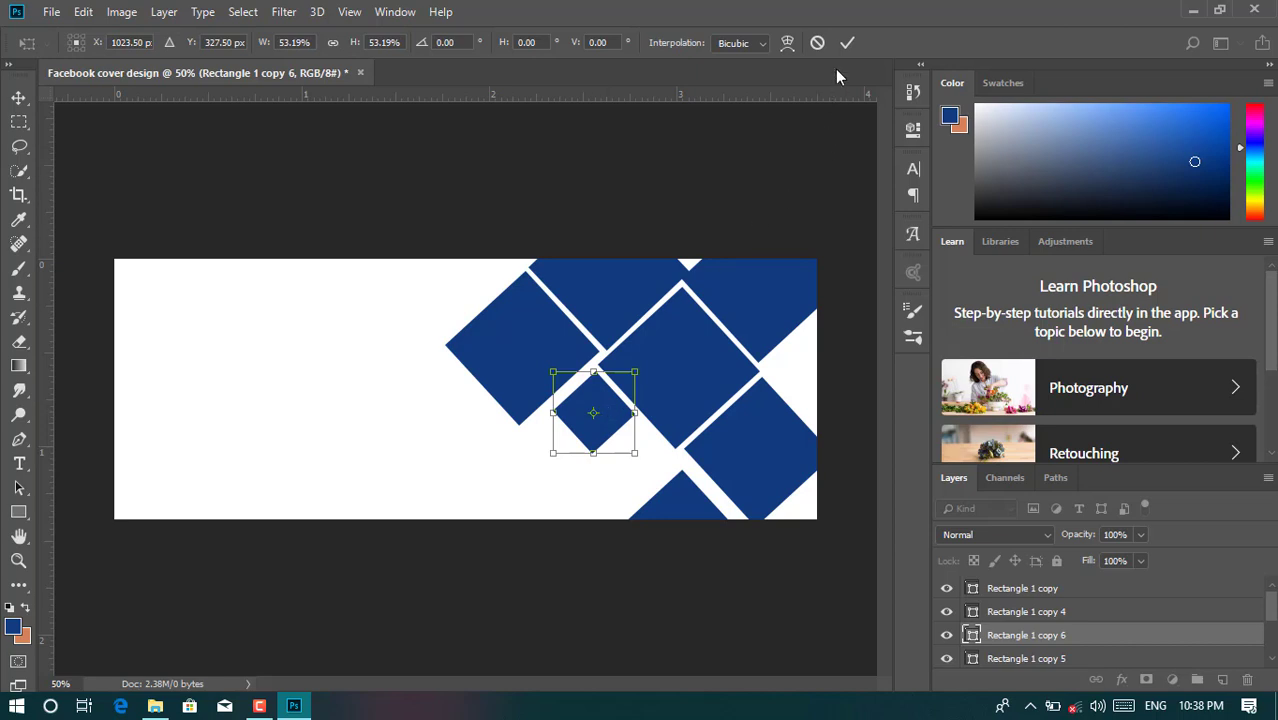
click(847, 42)
- Duplicate the small diamond as Rectangle 1 copy 7, scaled to 72.57%, placed just below-right of it
key(ctrl+j)
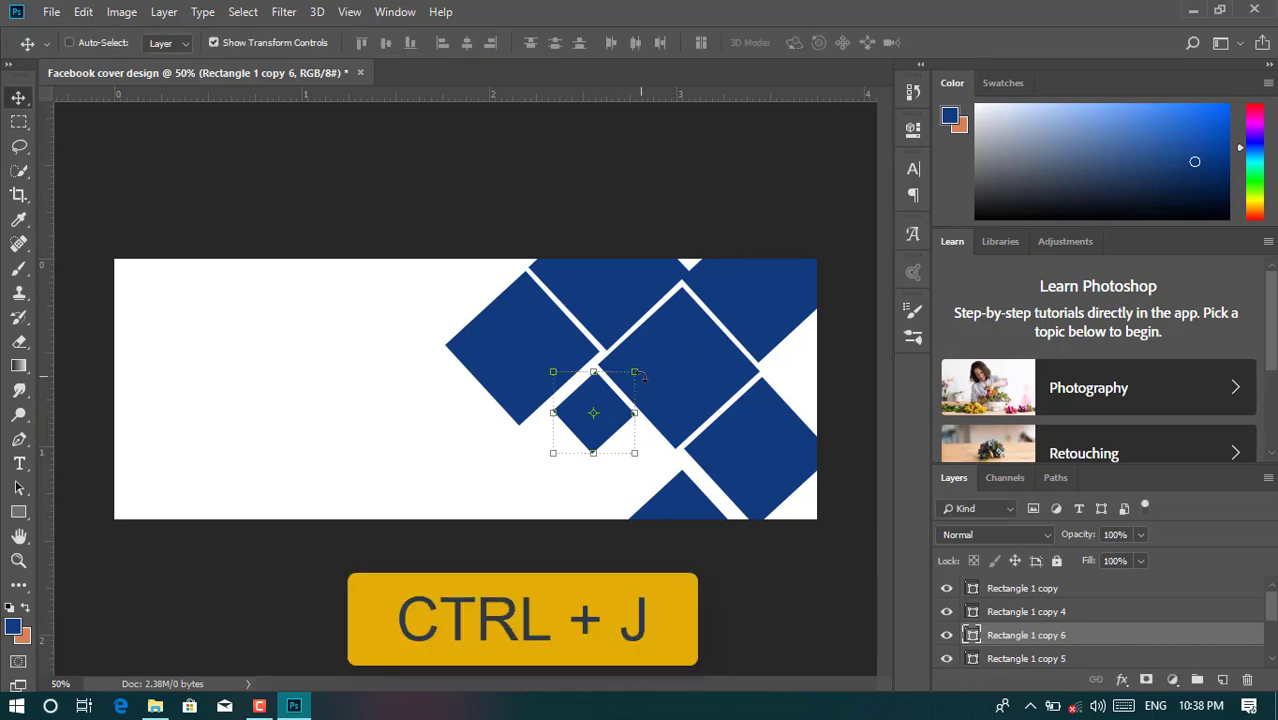
key(ctrl+t)
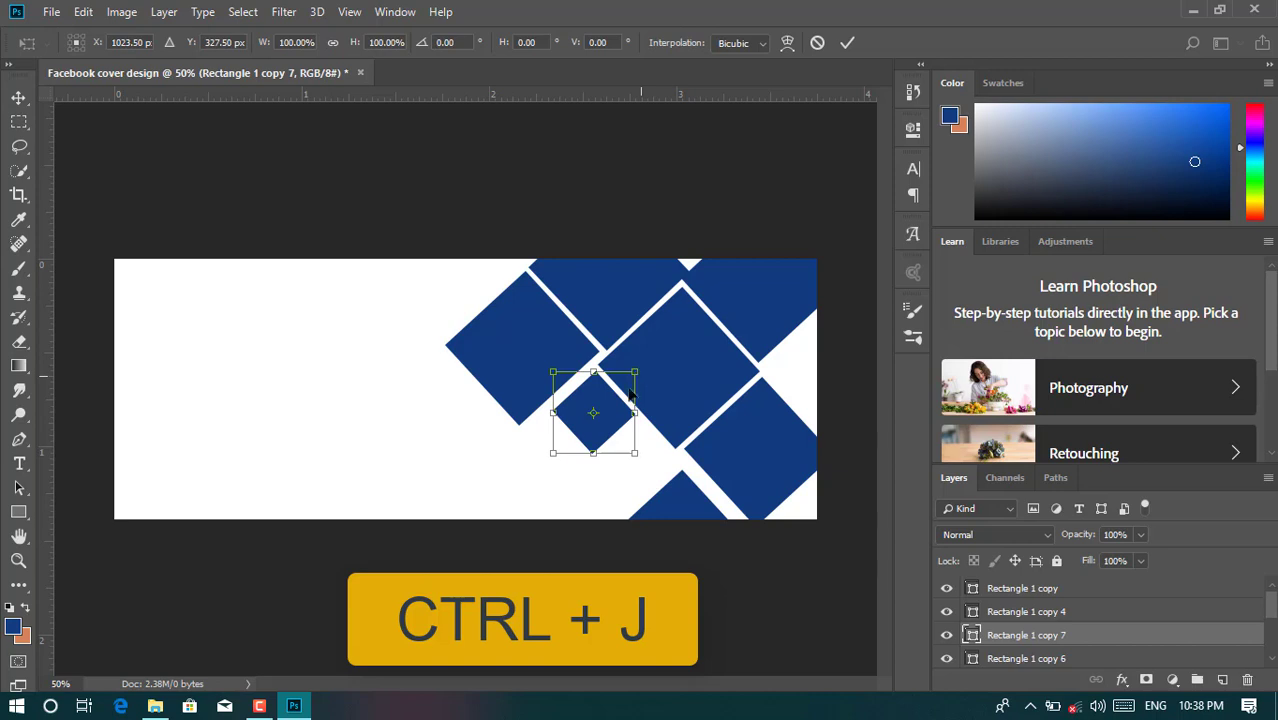
drag(604, 412, 645, 457)
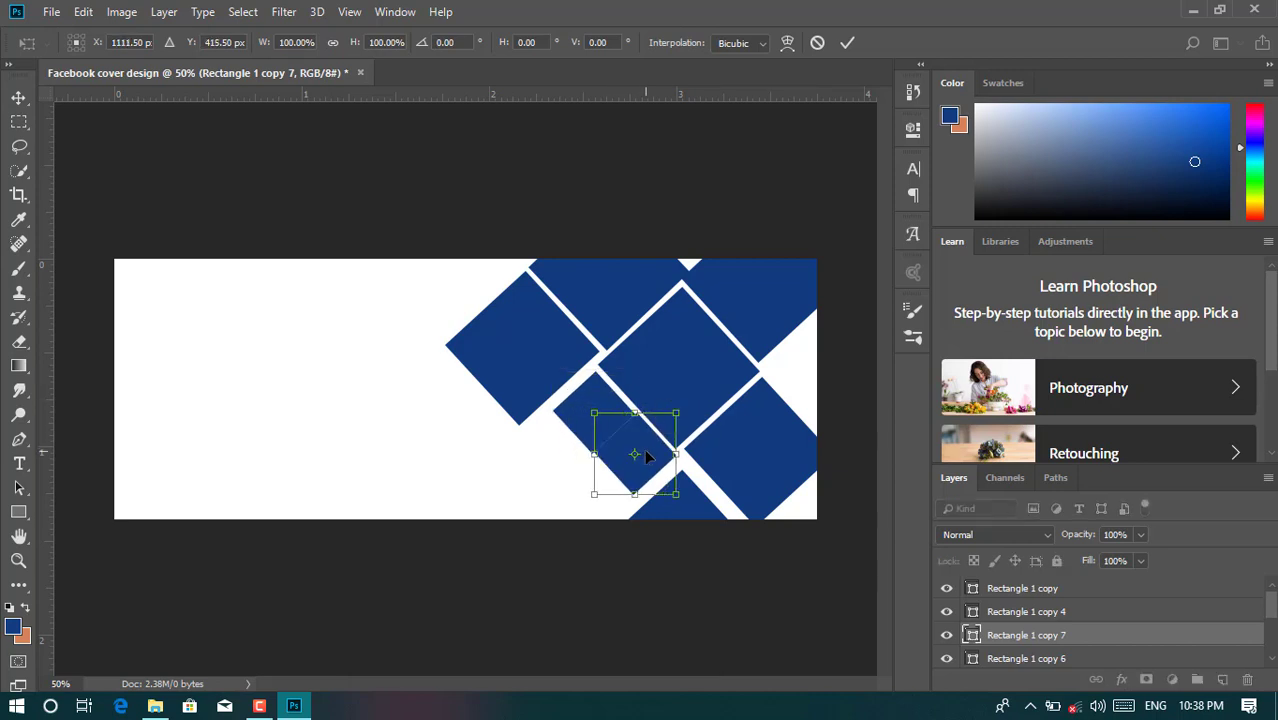
drag(677, 412, 671, 425)
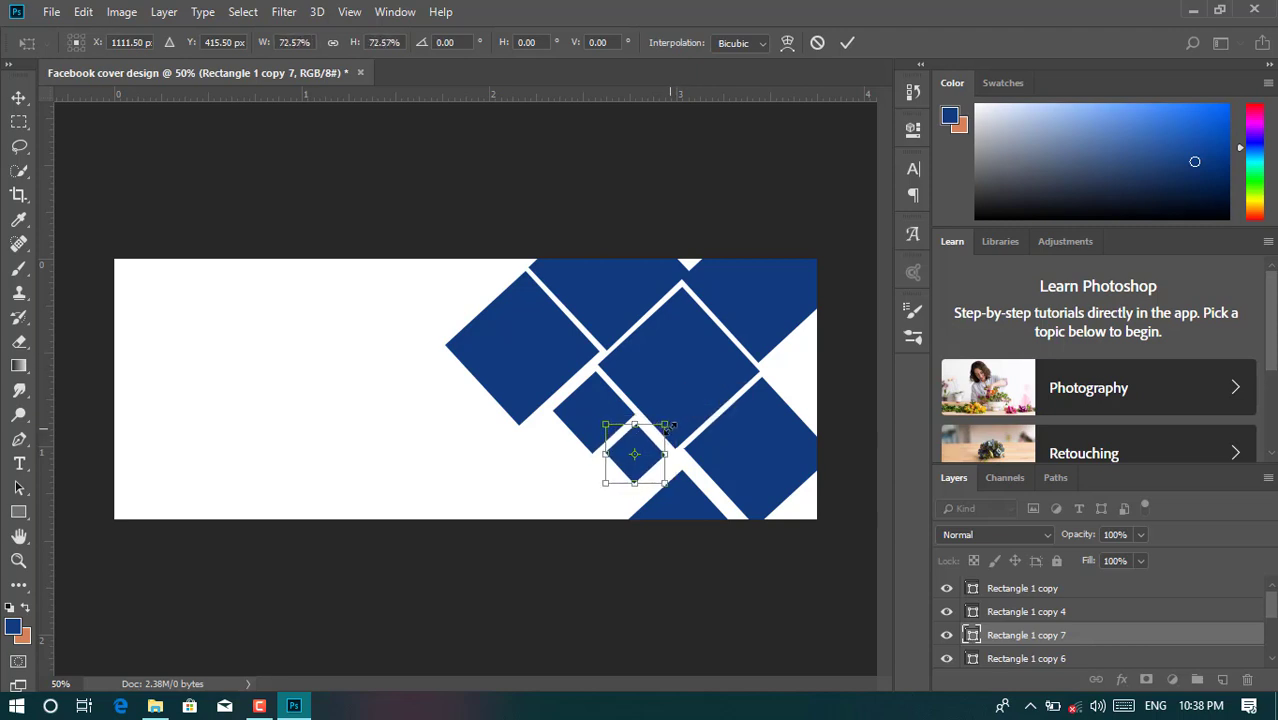
key(Up)
key(Up)
key(Up)
key(Up)
key(Up)
key(Up)
key(Up)
key(Up)
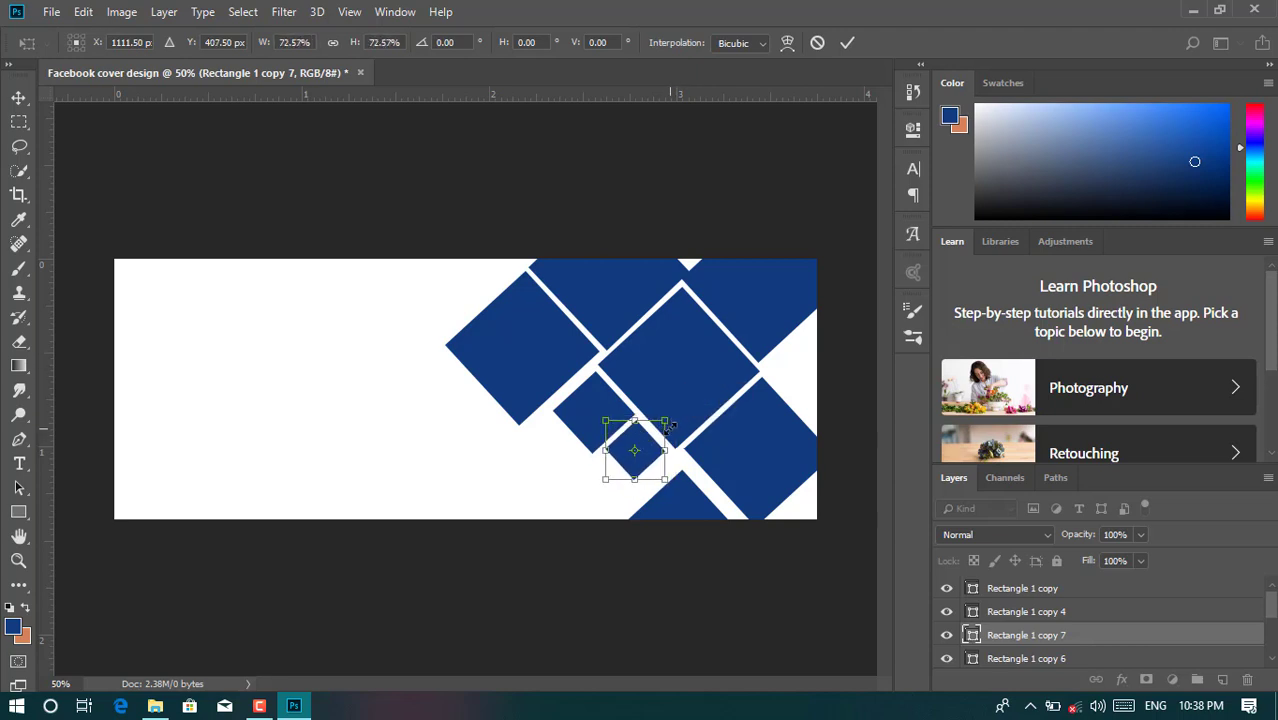
click(843, 50)
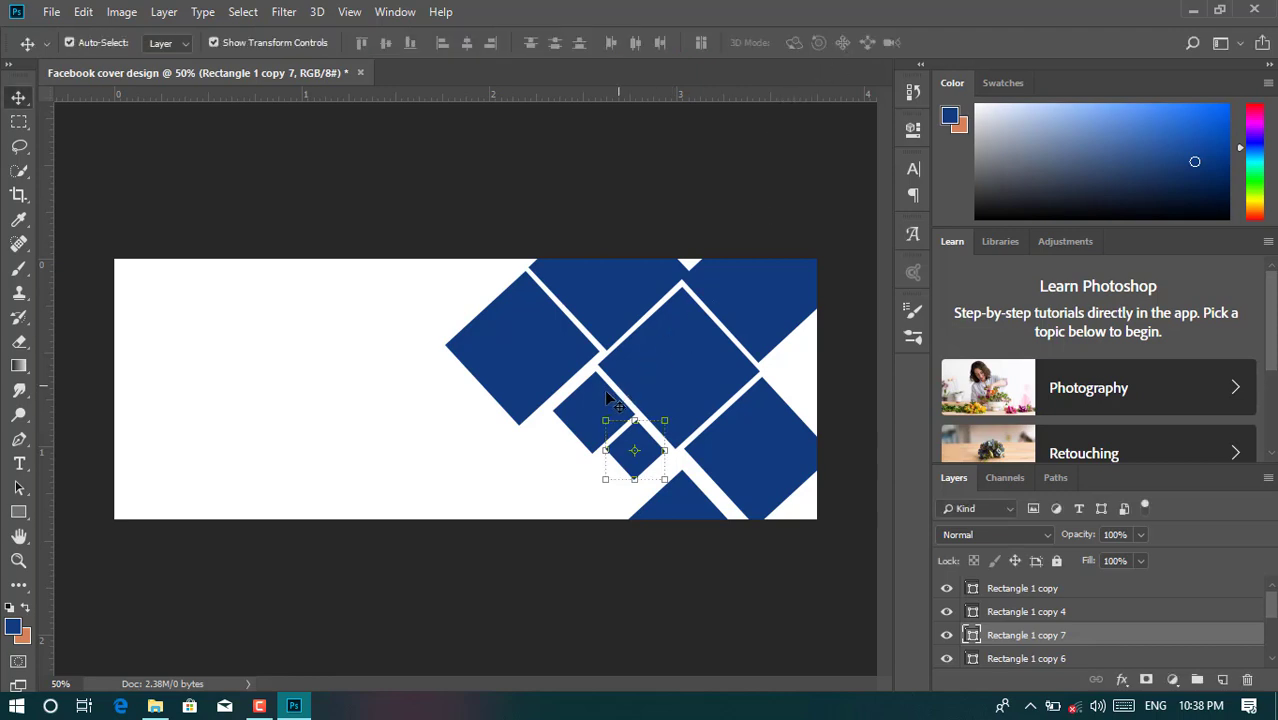
key(ctrl+t)
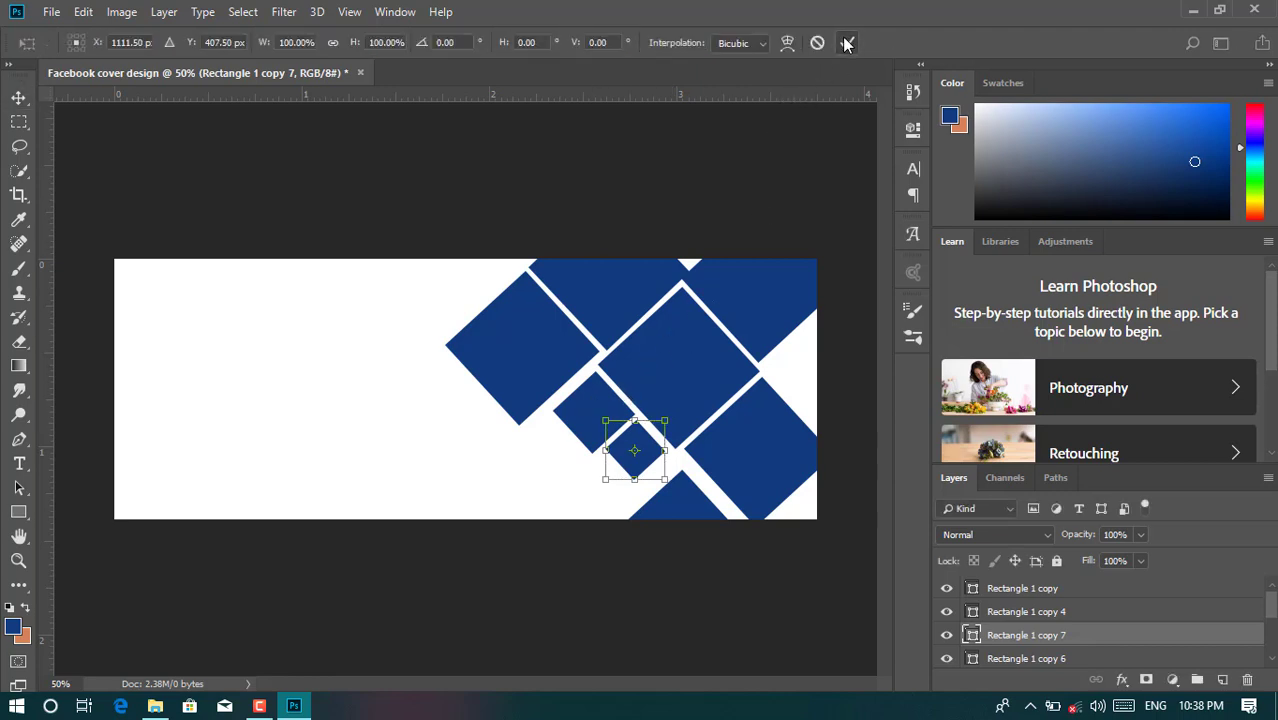
click(846, 42)
key(ctrl+t)
click(846, 42)
click(785, 143)
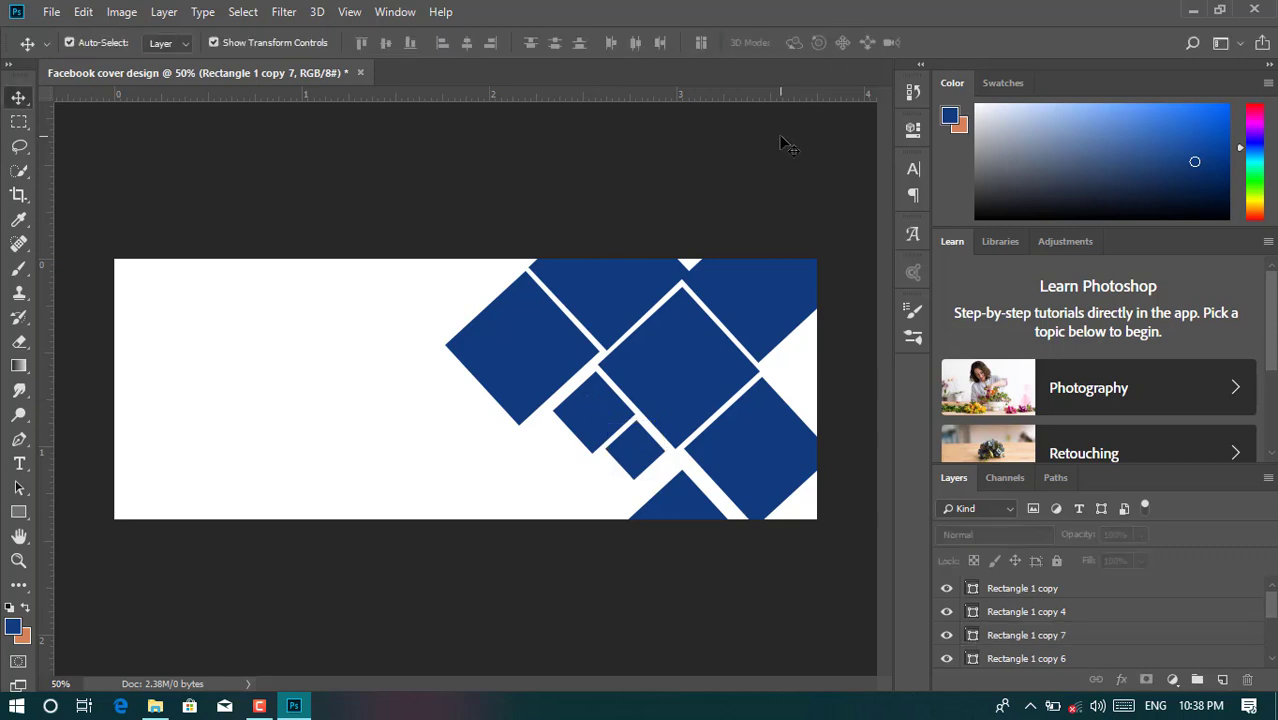
- Duplicate the small diamond as Rectangle 1 copy 8, scaled to 58.86%, at the cover's right edge
click(610, 432)
key(ctrl+j)
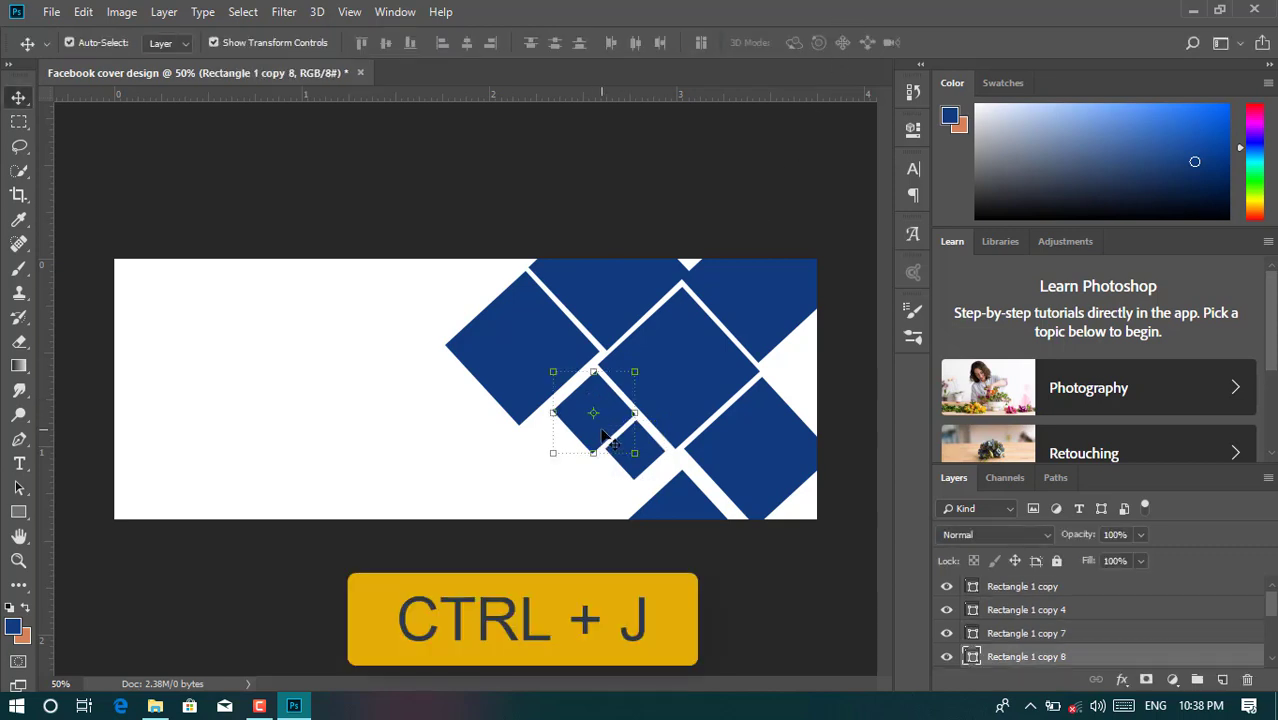
key(ctrl+t)
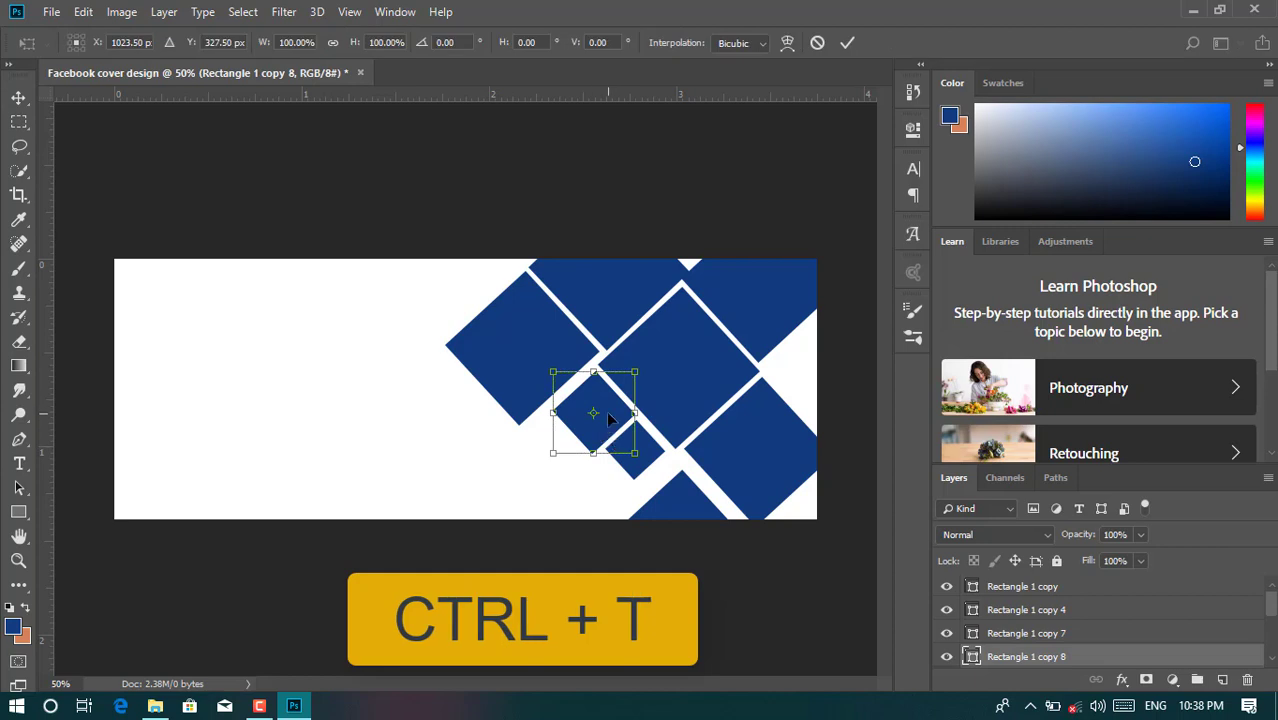
drag(608, 418, 797, 377)
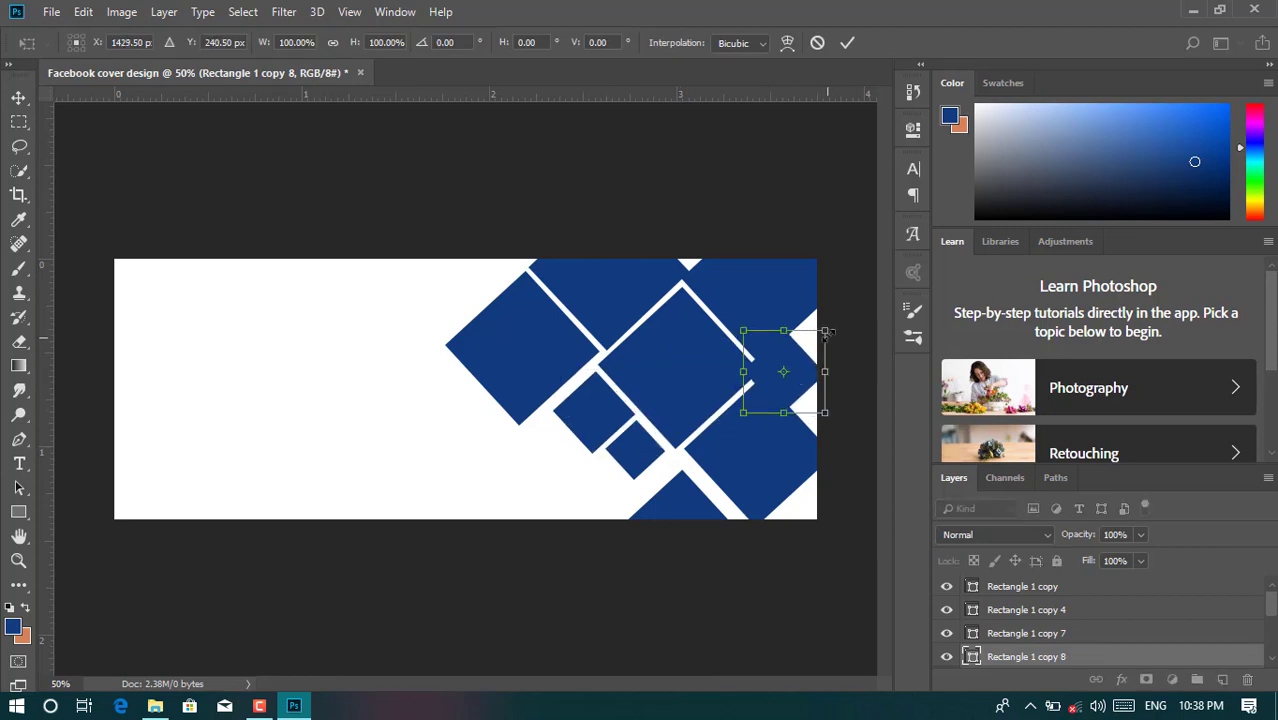
drag(828, 328, 801, 364)
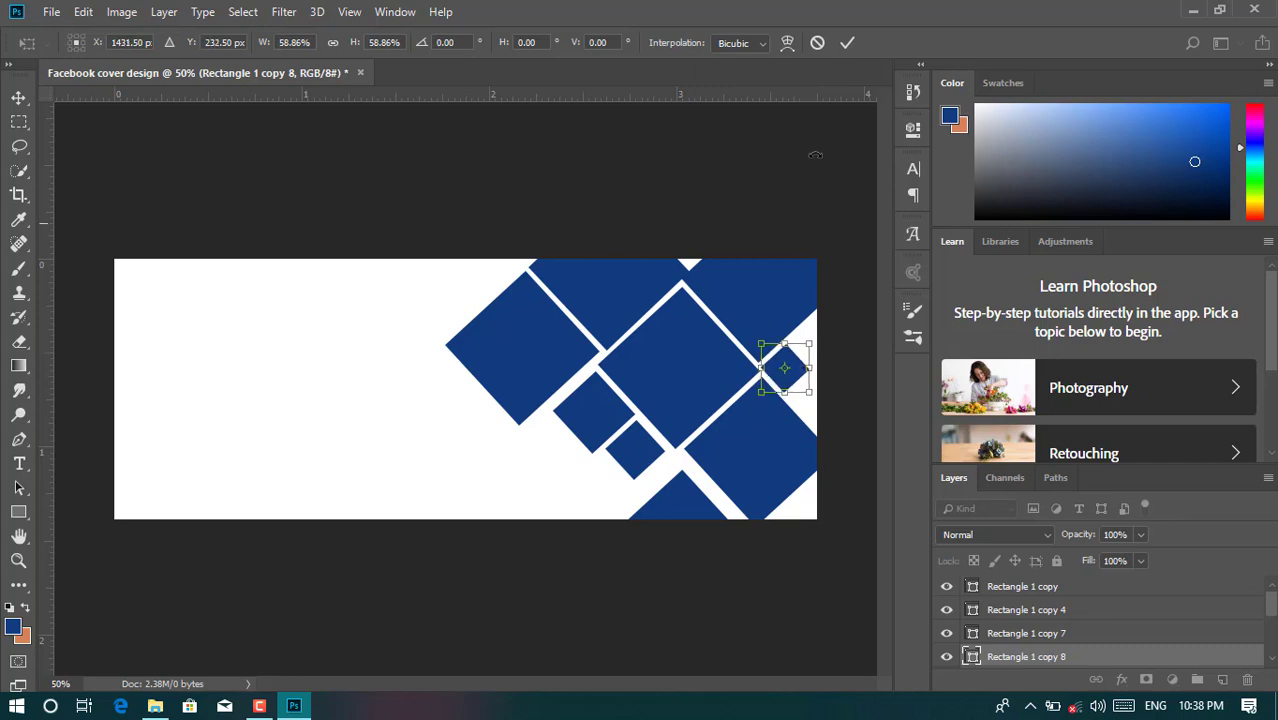
click(849, 46)
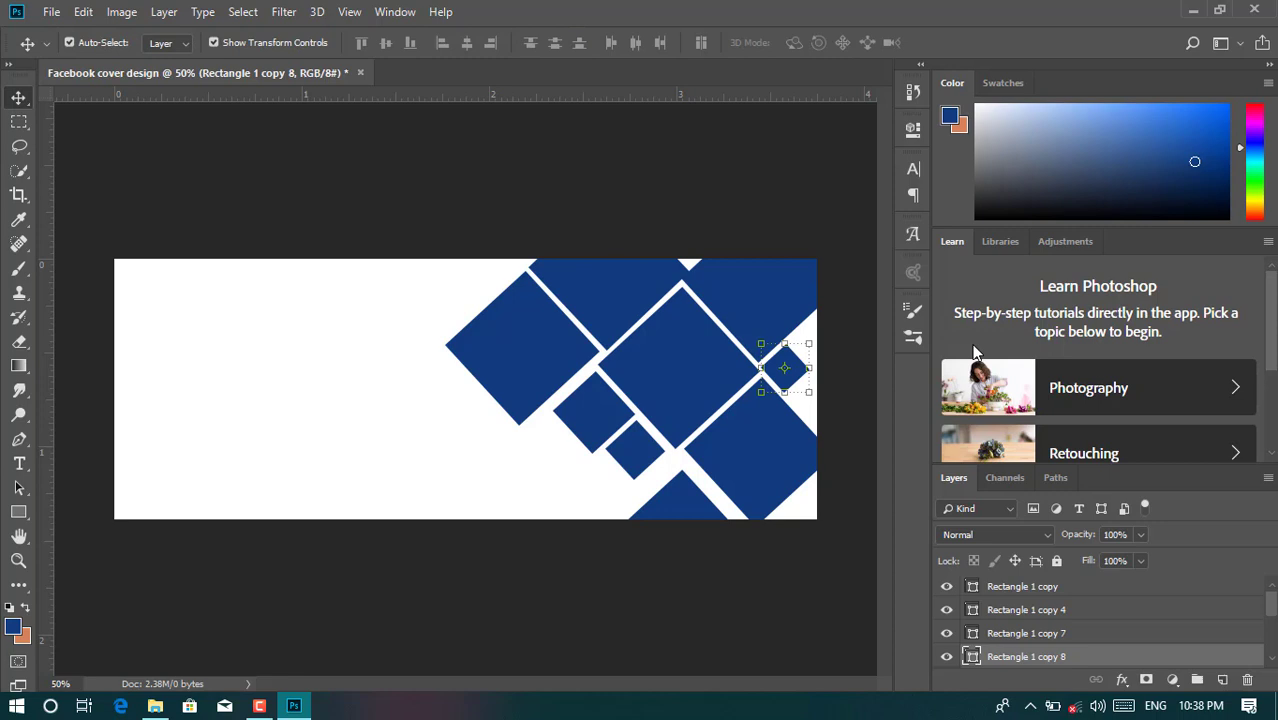
click(845, 460)
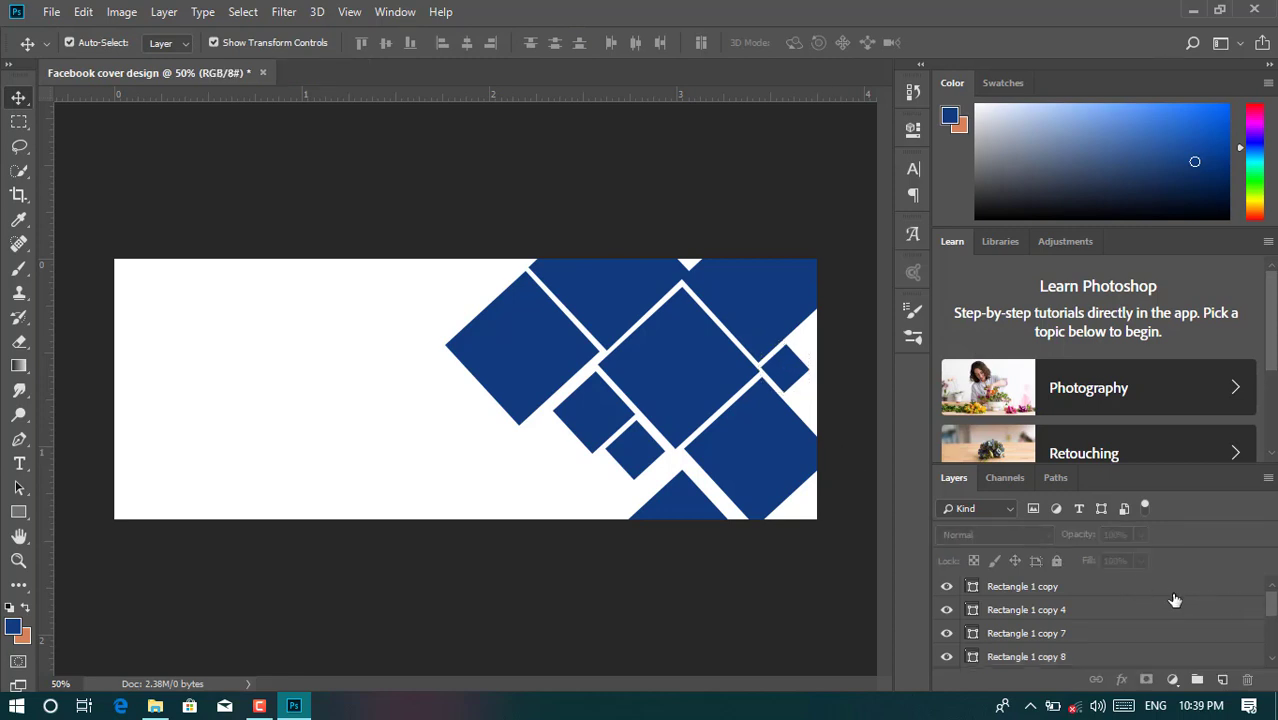
- Select every diamond layer from Rectangle 1 copy down to Rectangle 1 in the Layers panel
click(1158, 596)
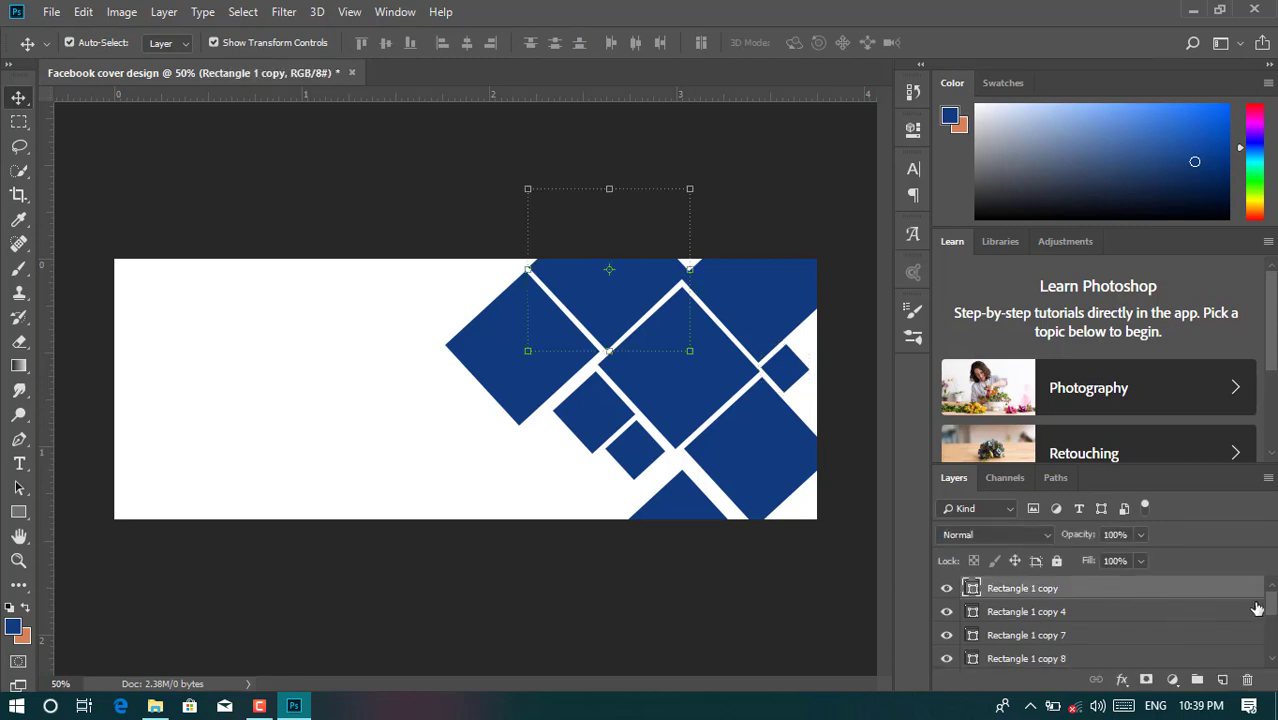
drag(1270, 610, 1270, 653)
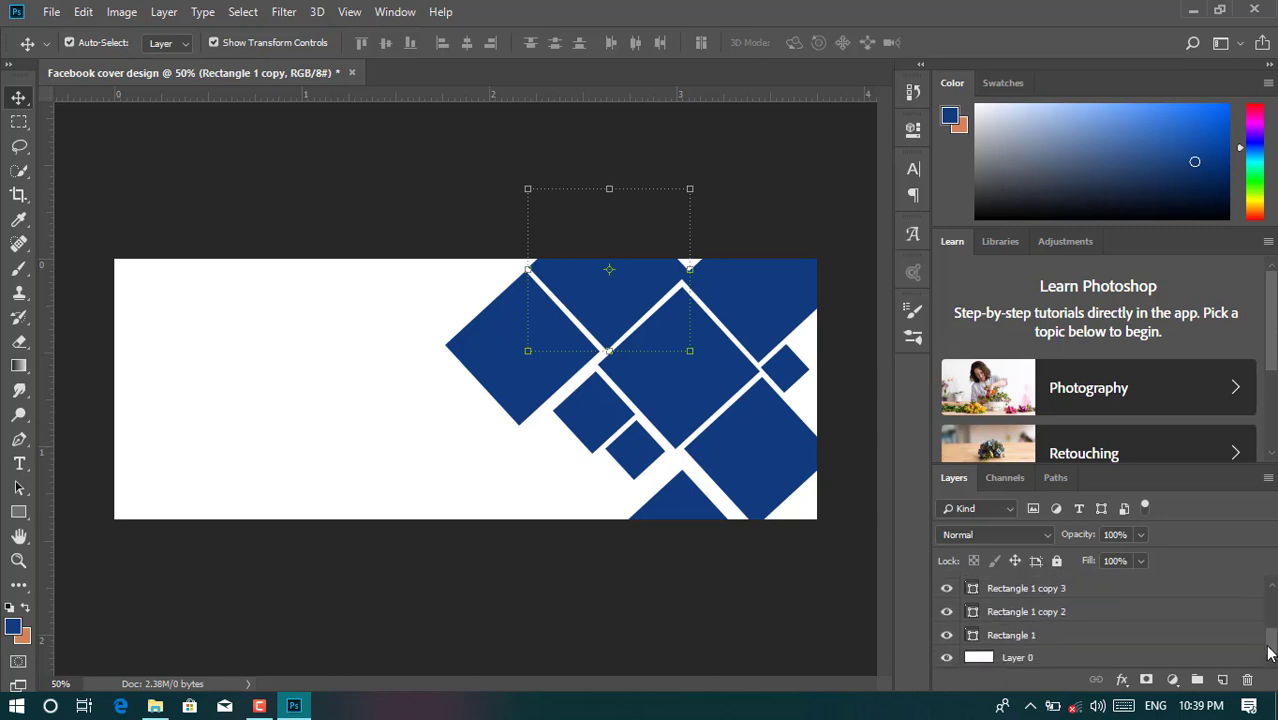
shift+click(1087, 636)
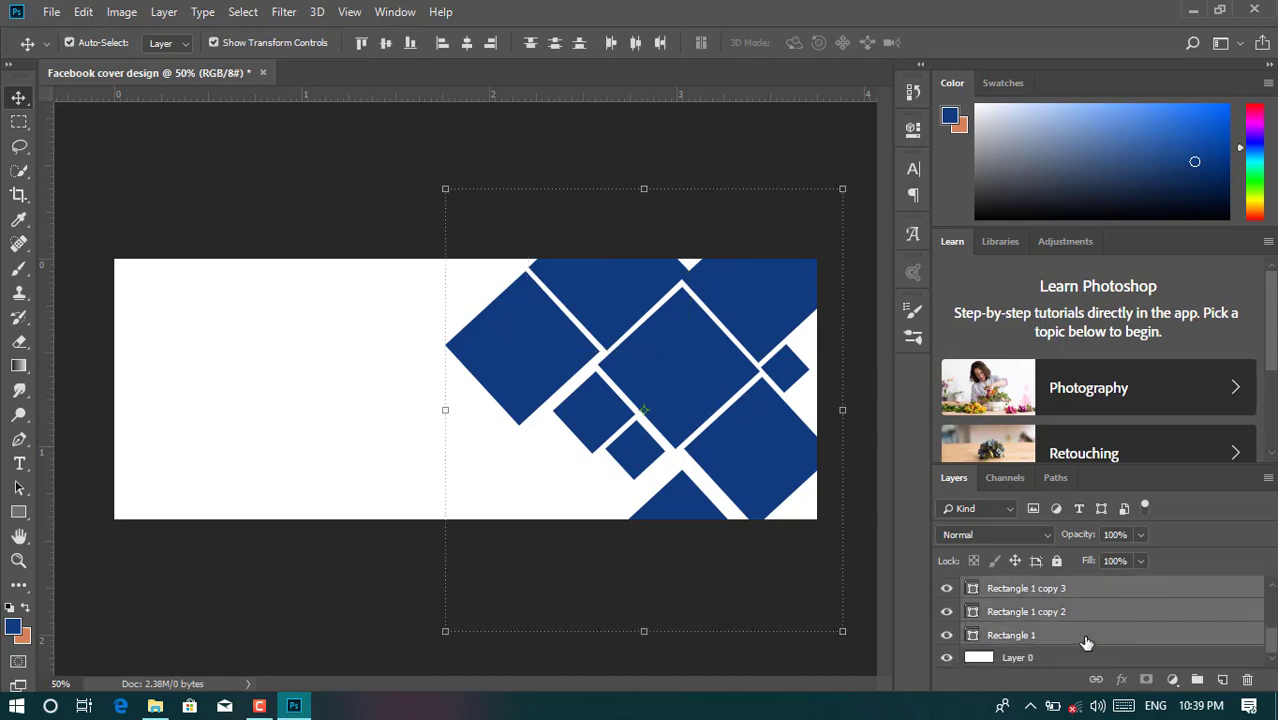
drag(1267, 640, 1268, 596)
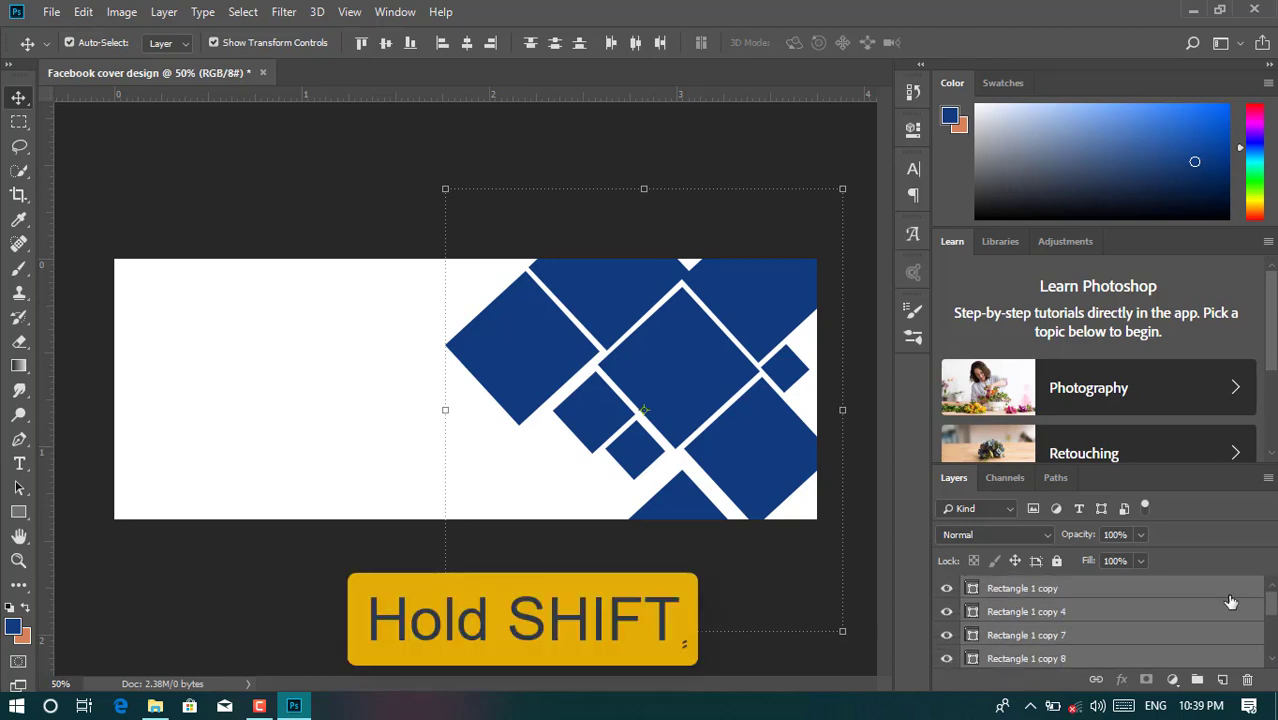
click(1122, 595)
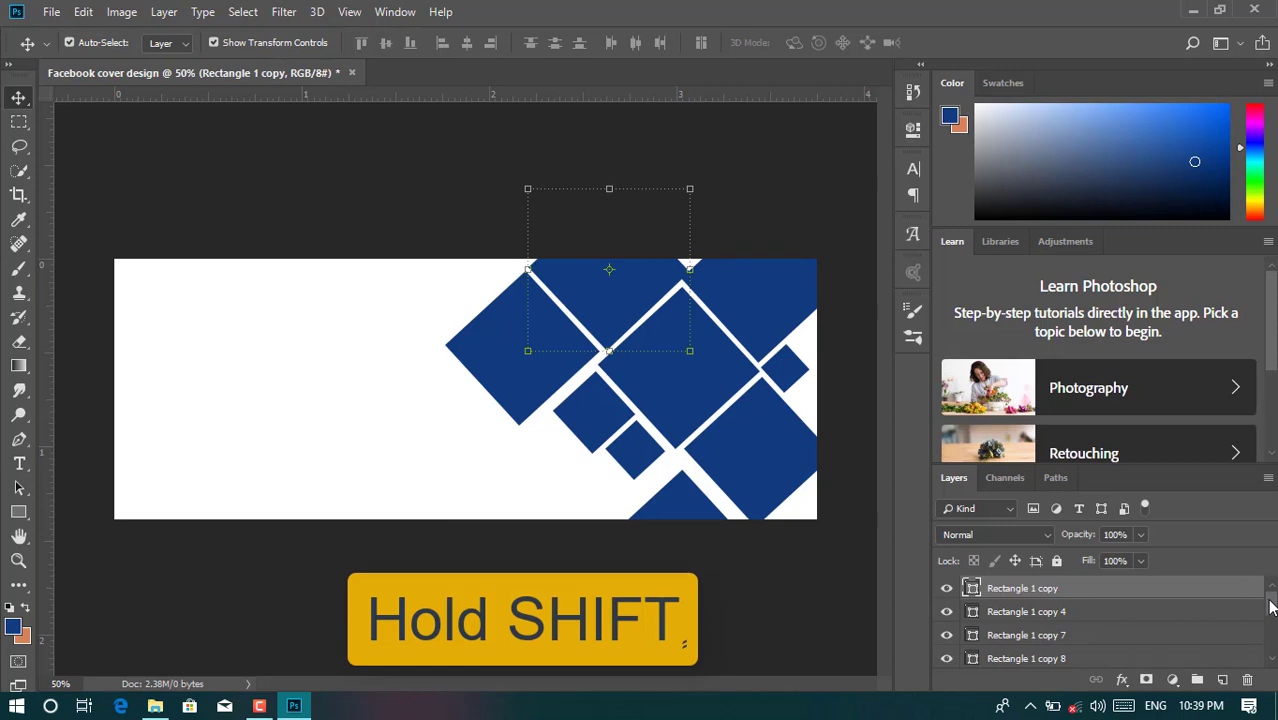
drag(1271, 607, 1271, 660)
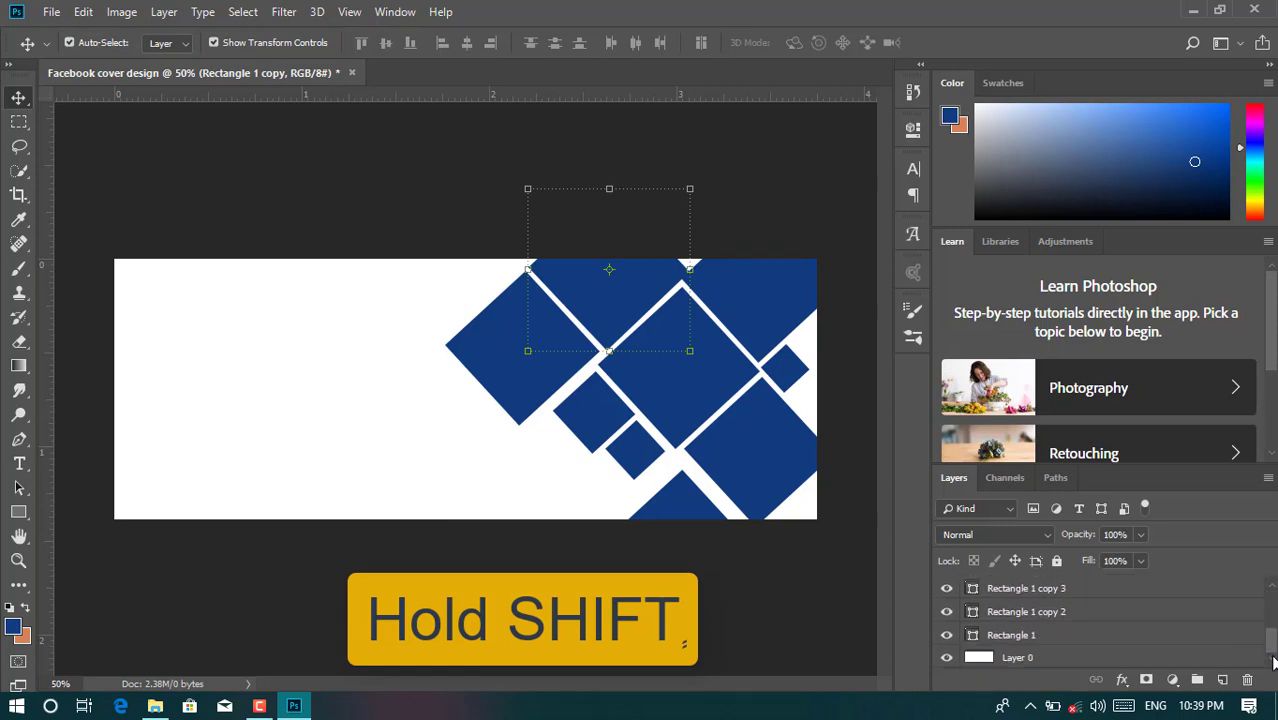
shift+click(1086, 636)
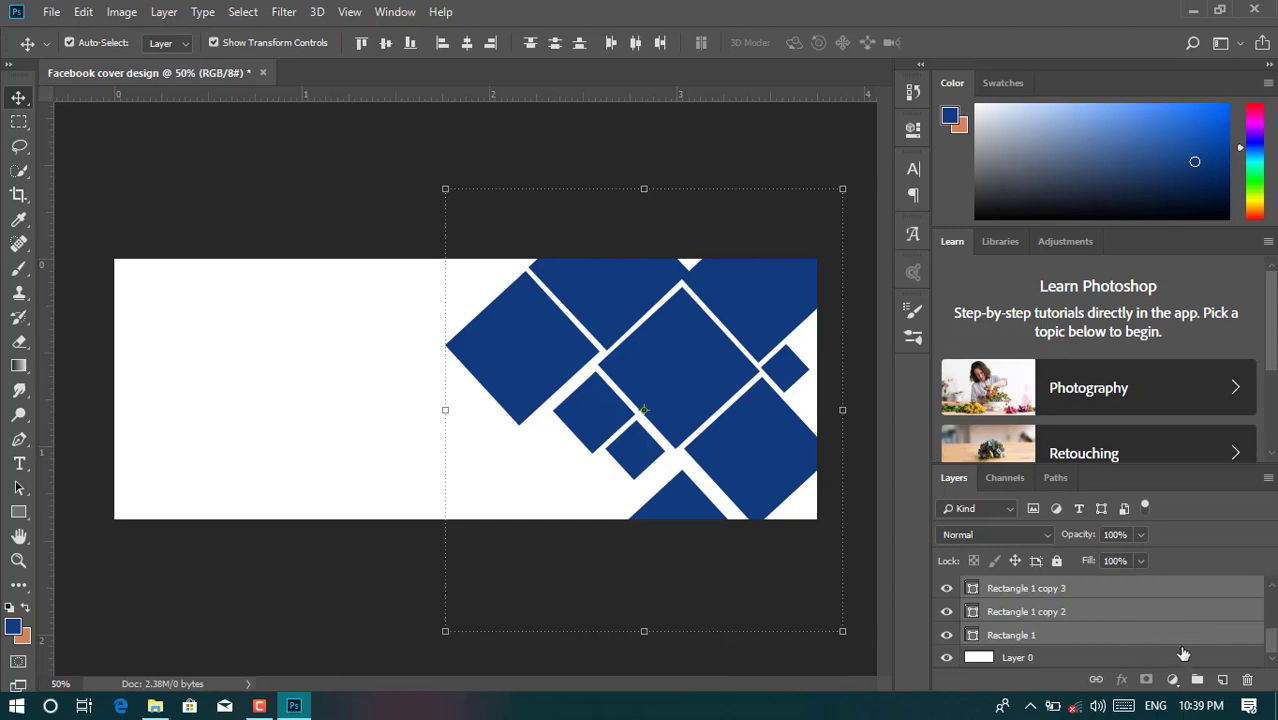
- Group the selected diamond layers and rename the group 'Design'
click(1199, 685)
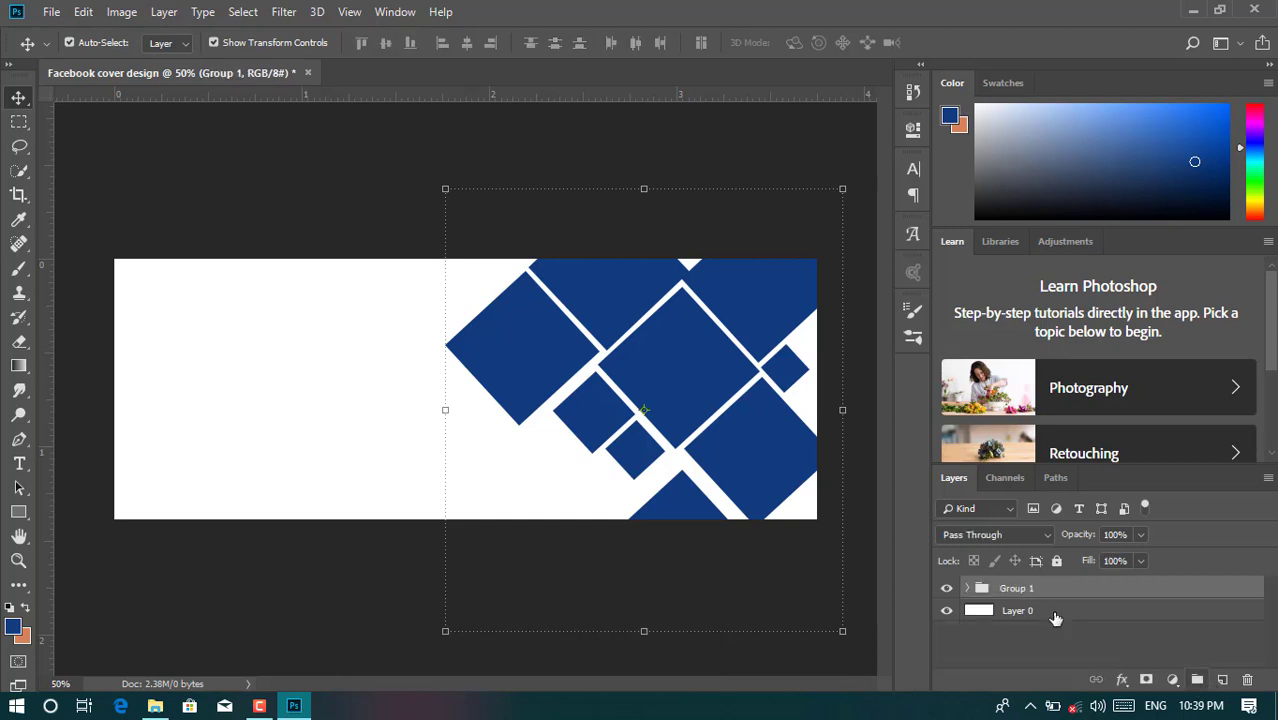
double_click(1030, 588)
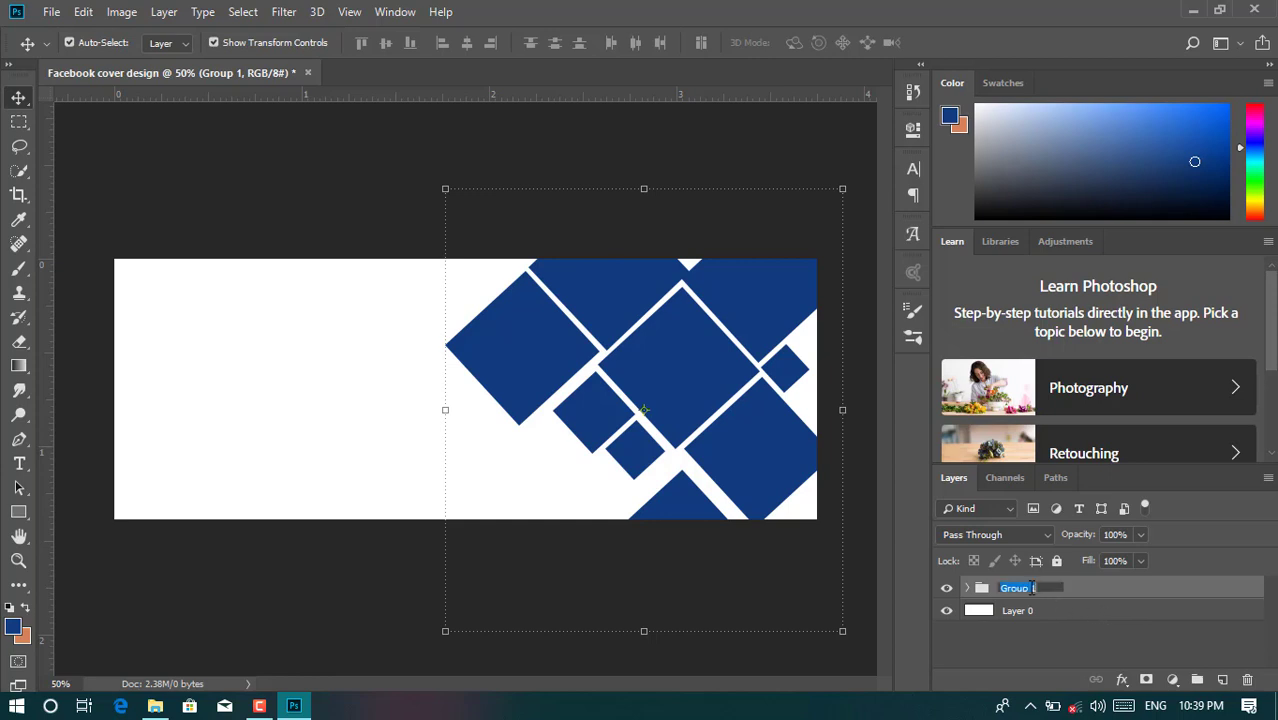
text(Design)
key(Return)
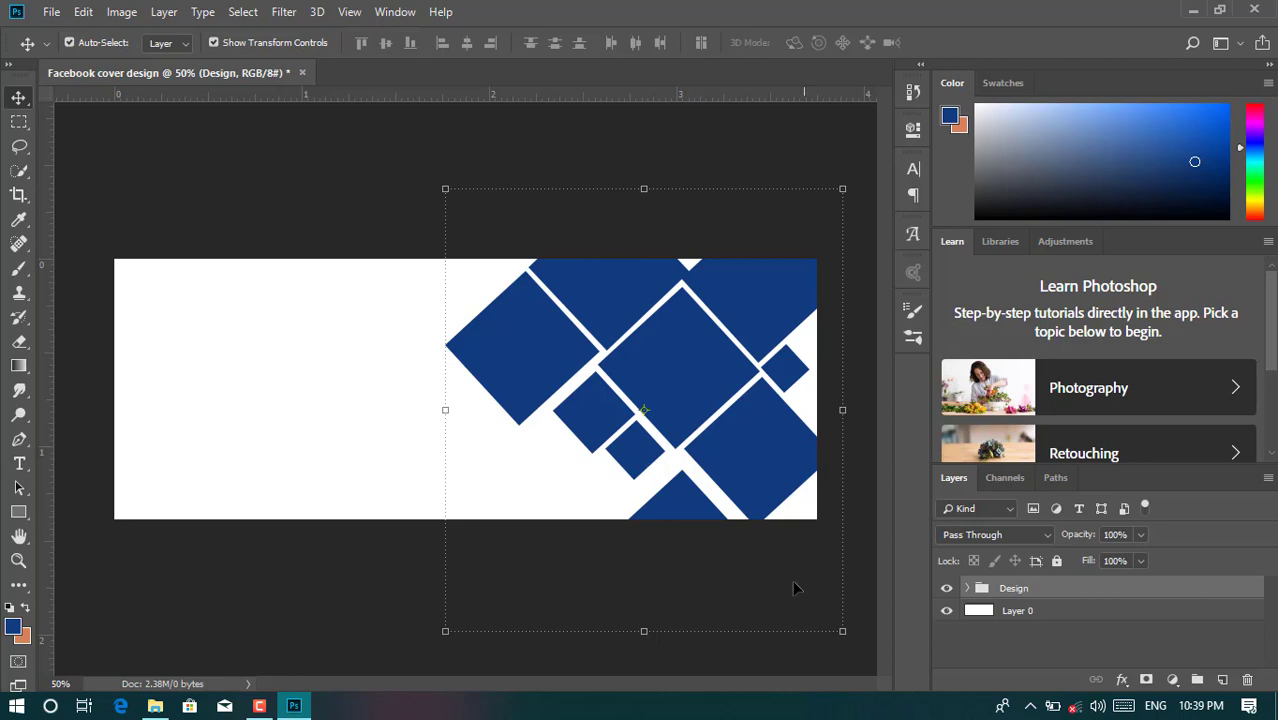
key(ctrl+t)
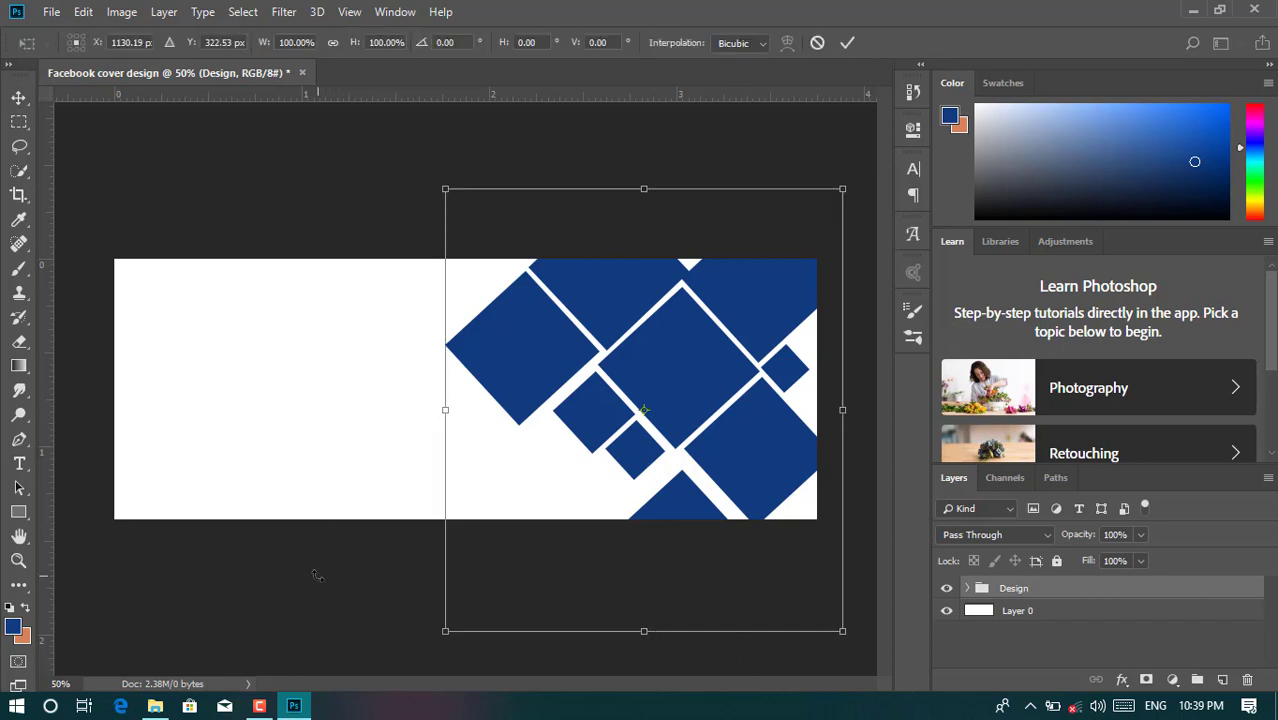
- Place the Screenshot (4) photo from File Explorer over the right-hand diamonds at about 18.11% scale
click(845, 43)
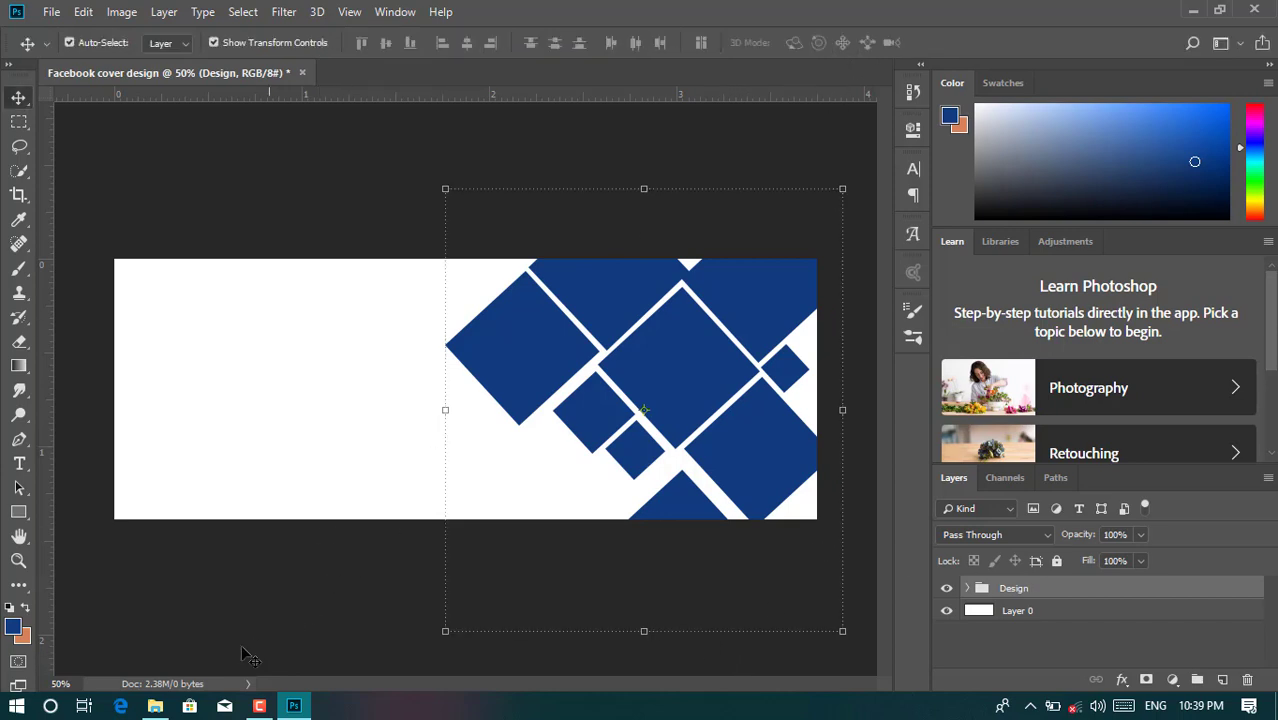
click(155, 706)
drag(497, 157, 570, 398)
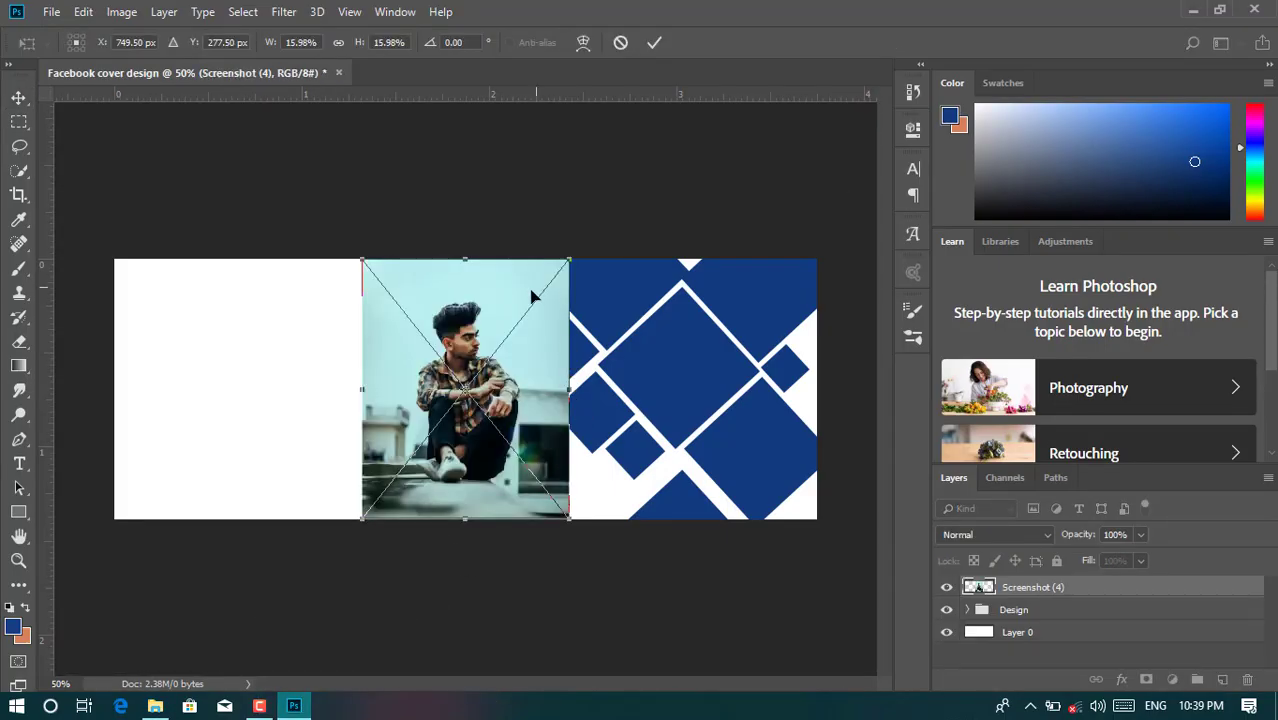
drag(519, 358, 716, 356)
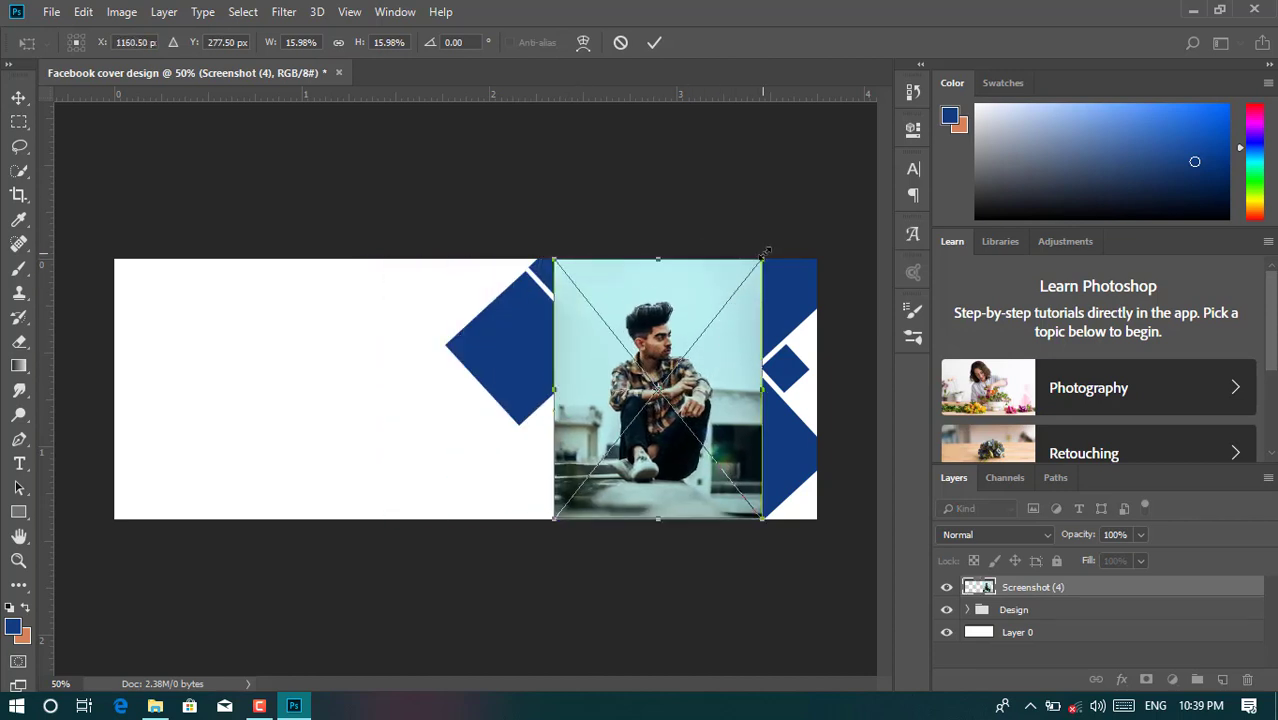
drag(763, 255, 775, 242)
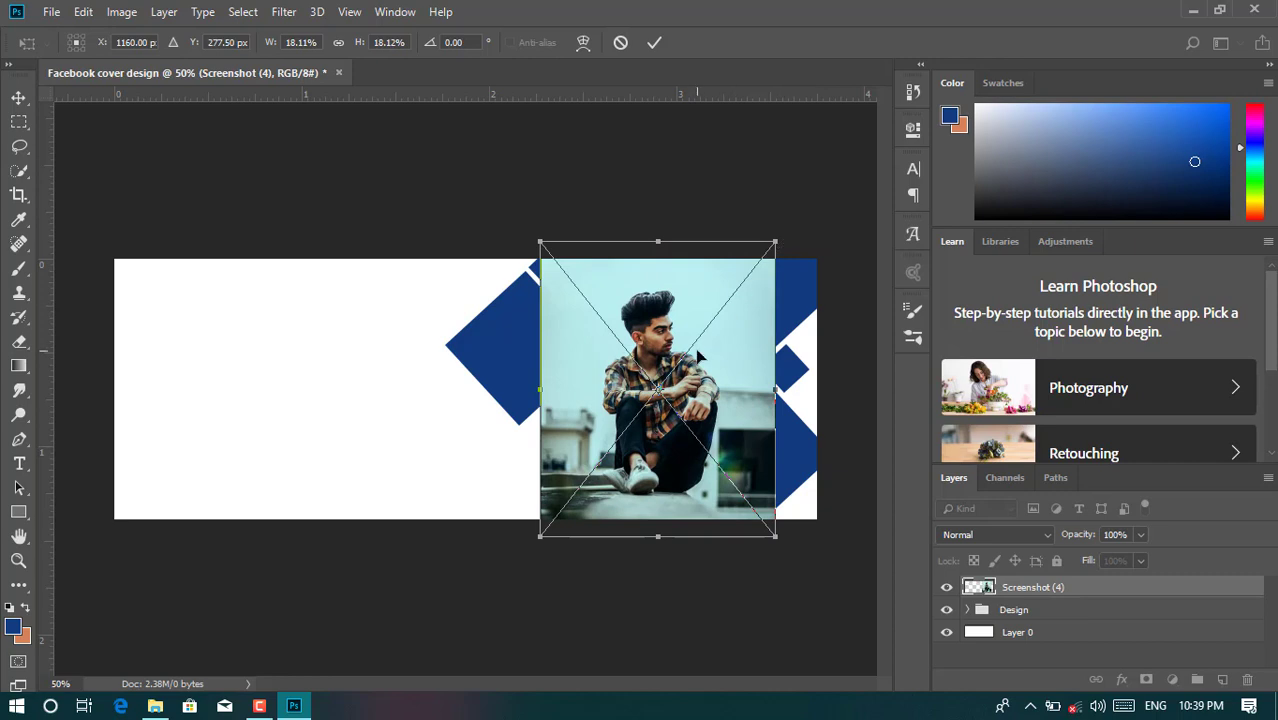
drag(698, 356, 711, 352)
key(Return)
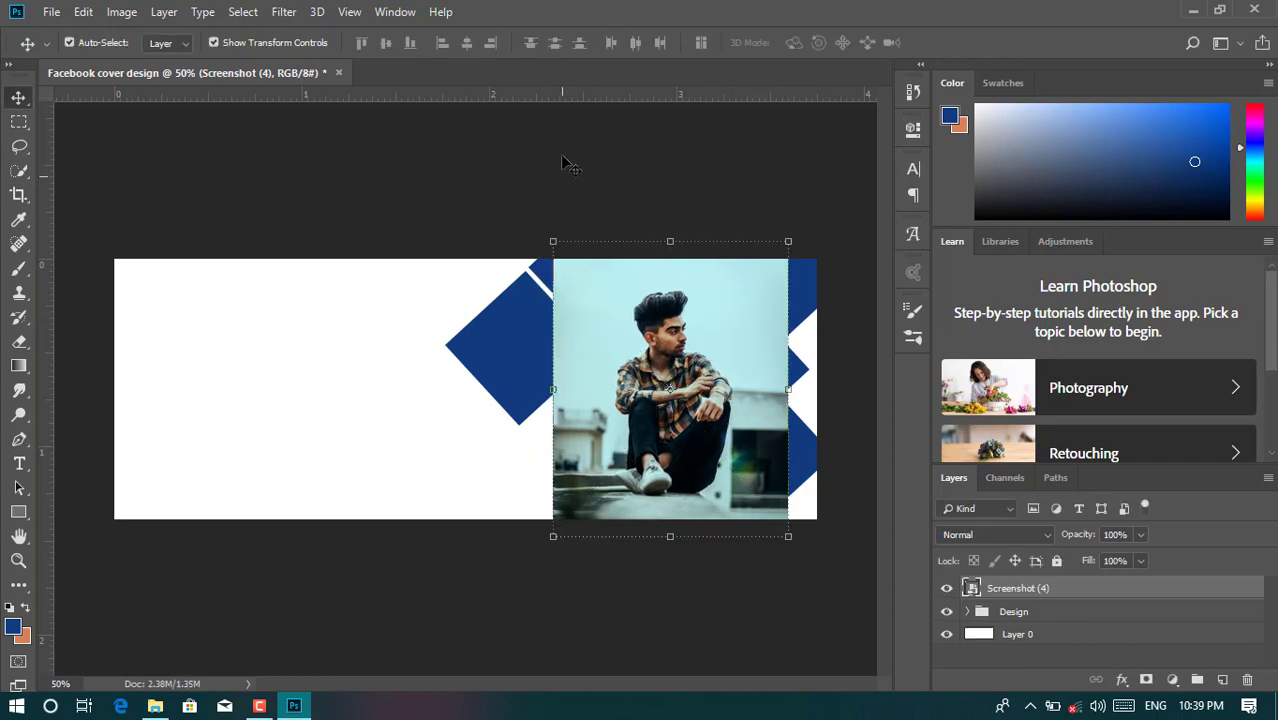
- Draw a rectangular marquee selection over the left part of the photo
click(563, 158)
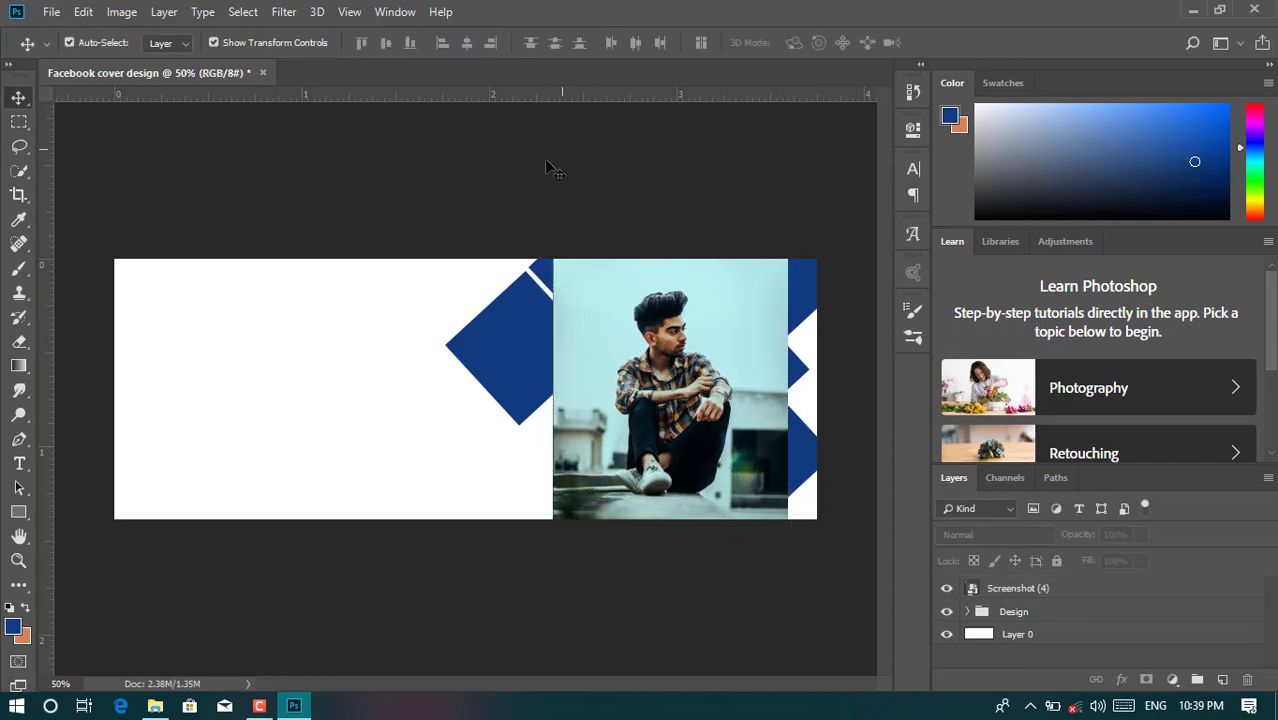
click(18, 121)
drag(536, 247, 614, 416)
- Copy the selected pale sky strip of the photo onto a new layer, Layer 1
right_click(589, 368)
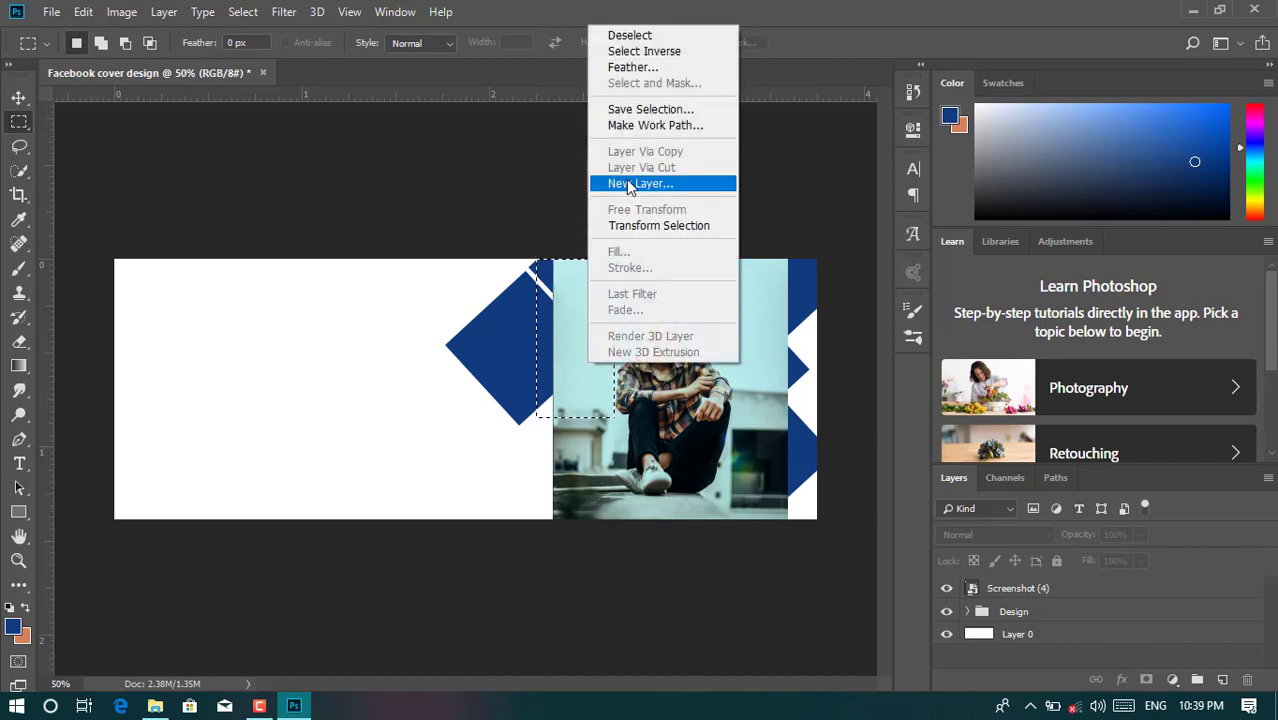
click(1045, 592)
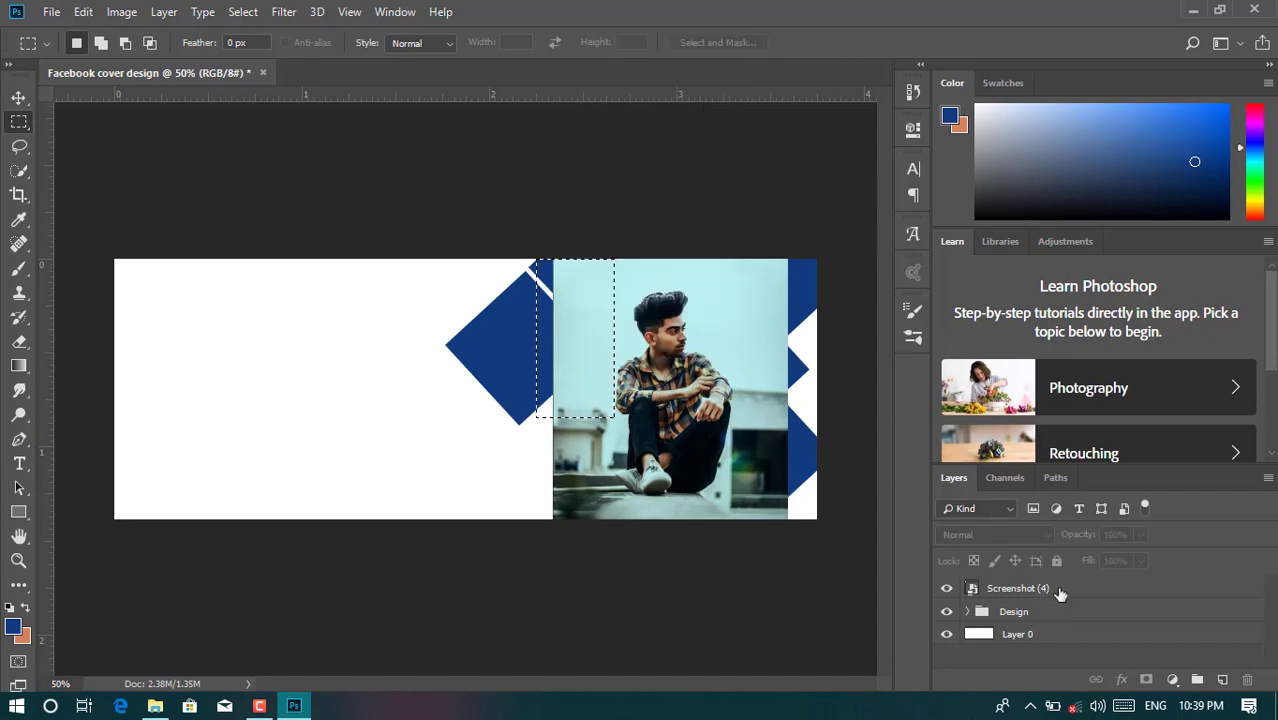
double_click(1052, 592)
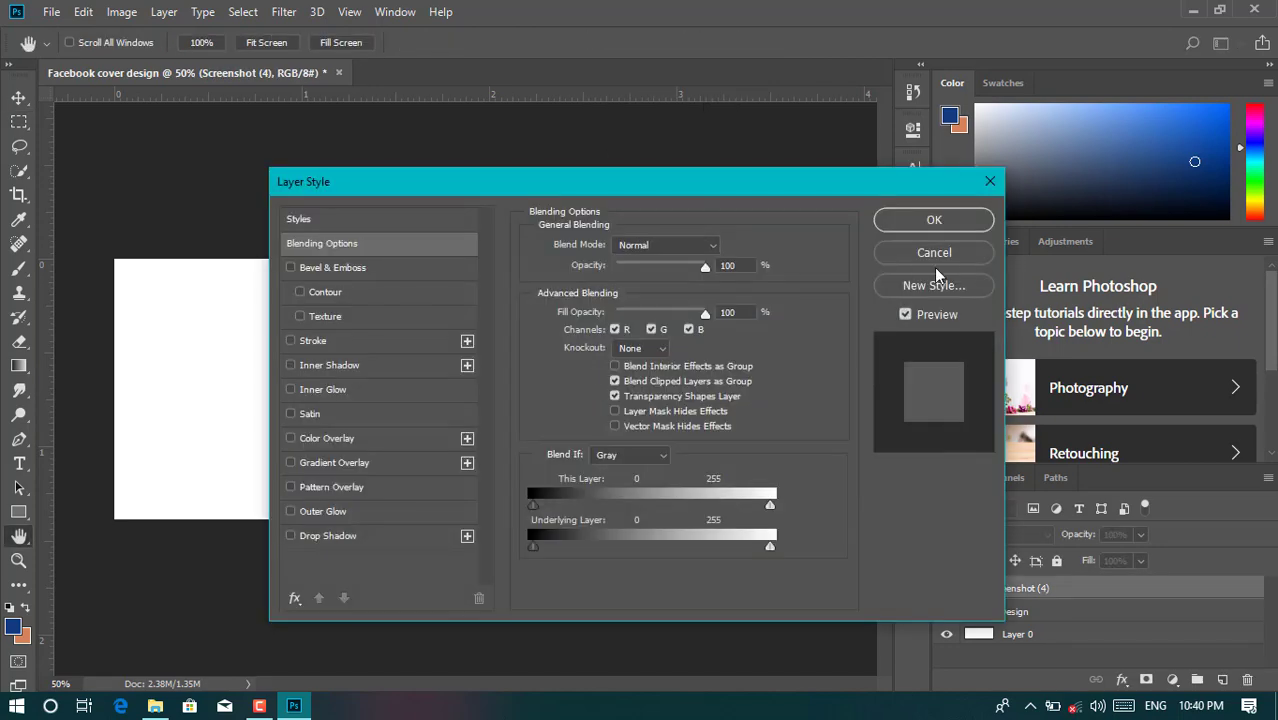
click(958, 258)
right_click(575, 357)
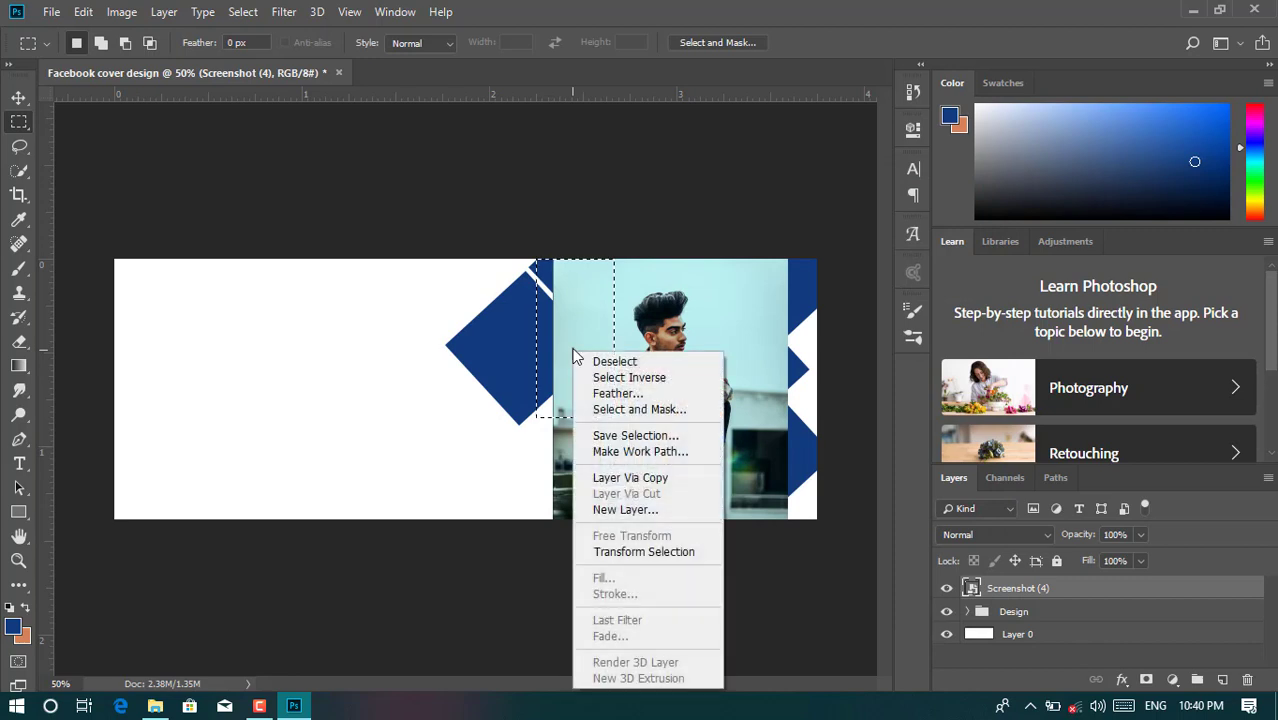
click(632, 478)
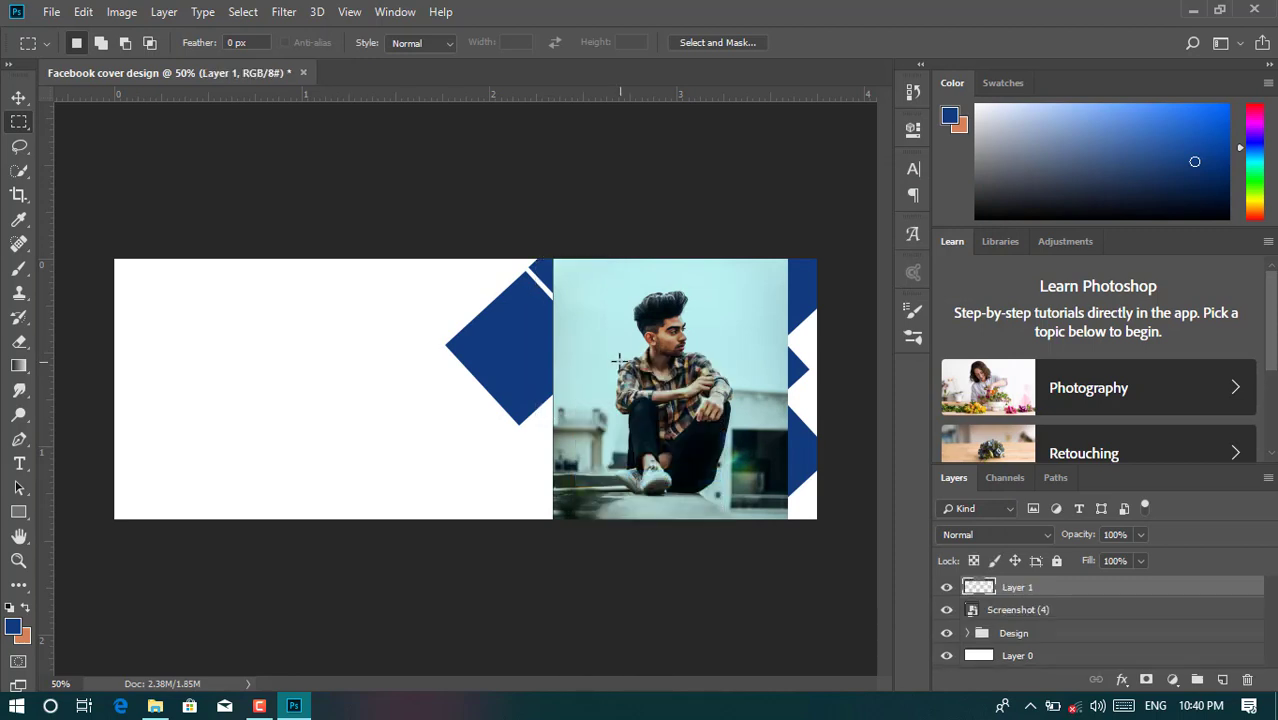
- Enlarge Layer 1, move it left over the white area, and delete its dark seam line
key(ctrl+t)
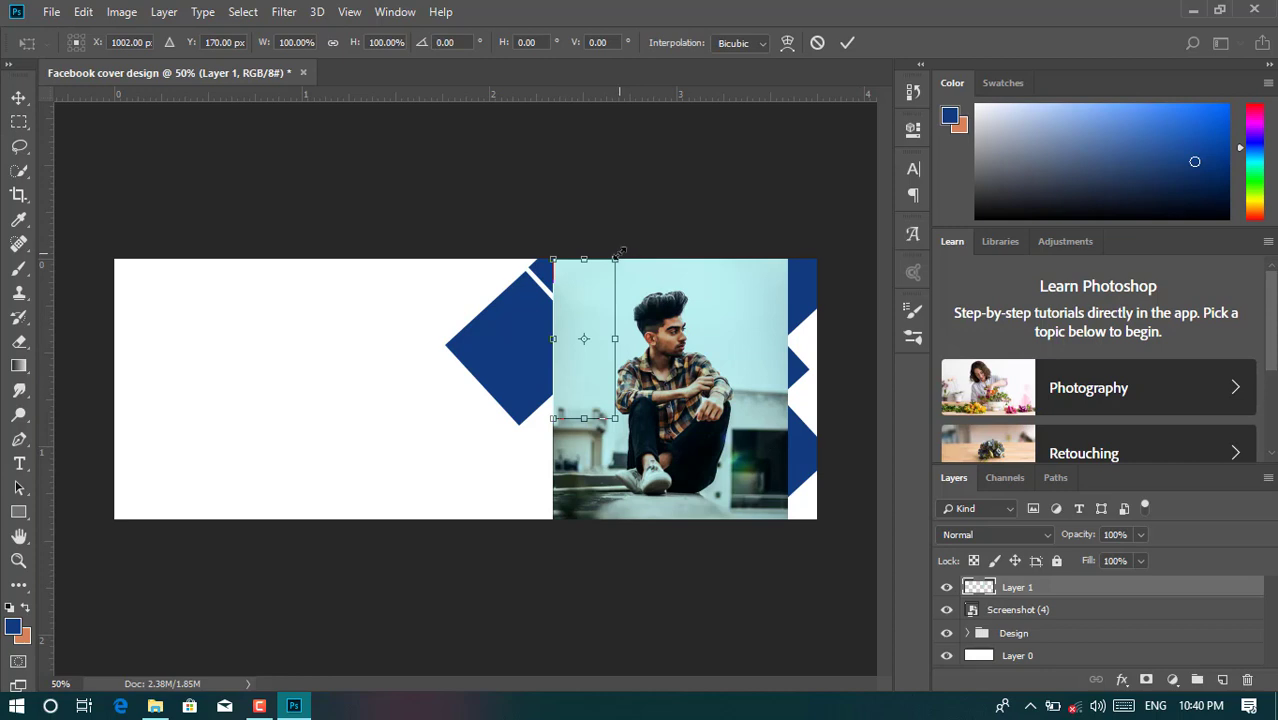
drag(619, 253, 665, 127)
drag(623, 323, 844, 345)
click(850, 43)
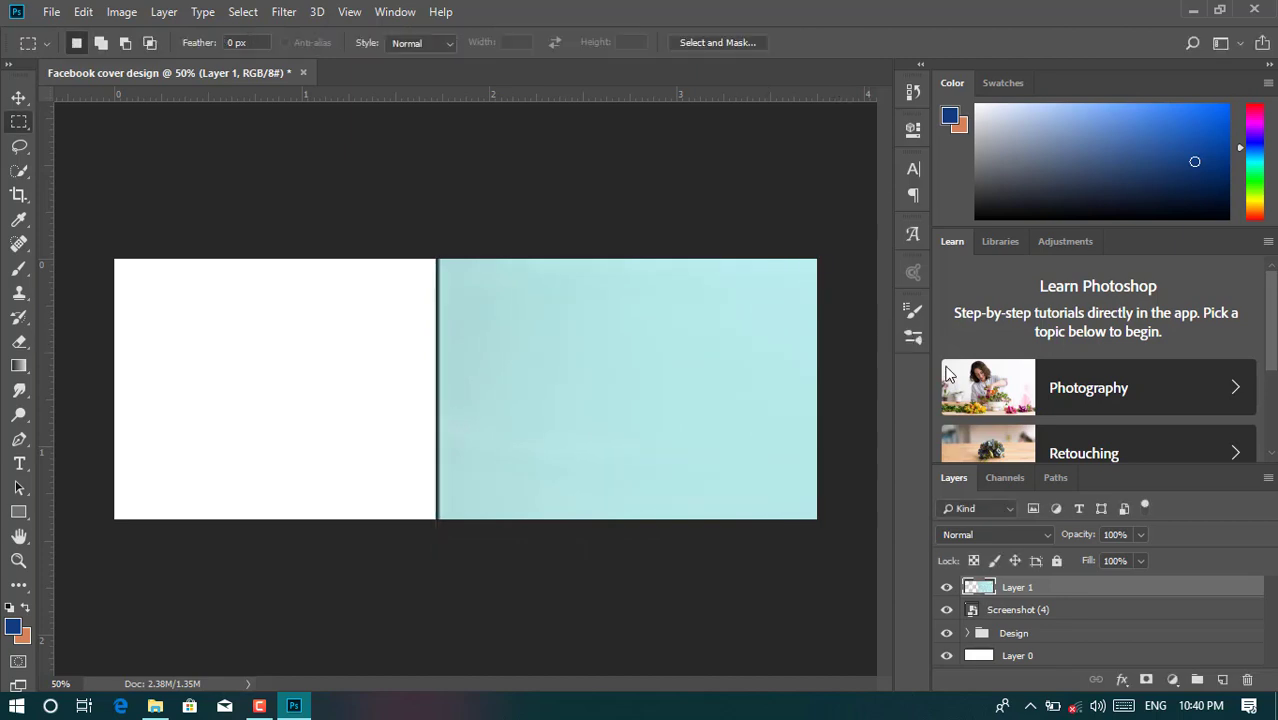
drag(421, 252, 448, 549)
key(Delete)
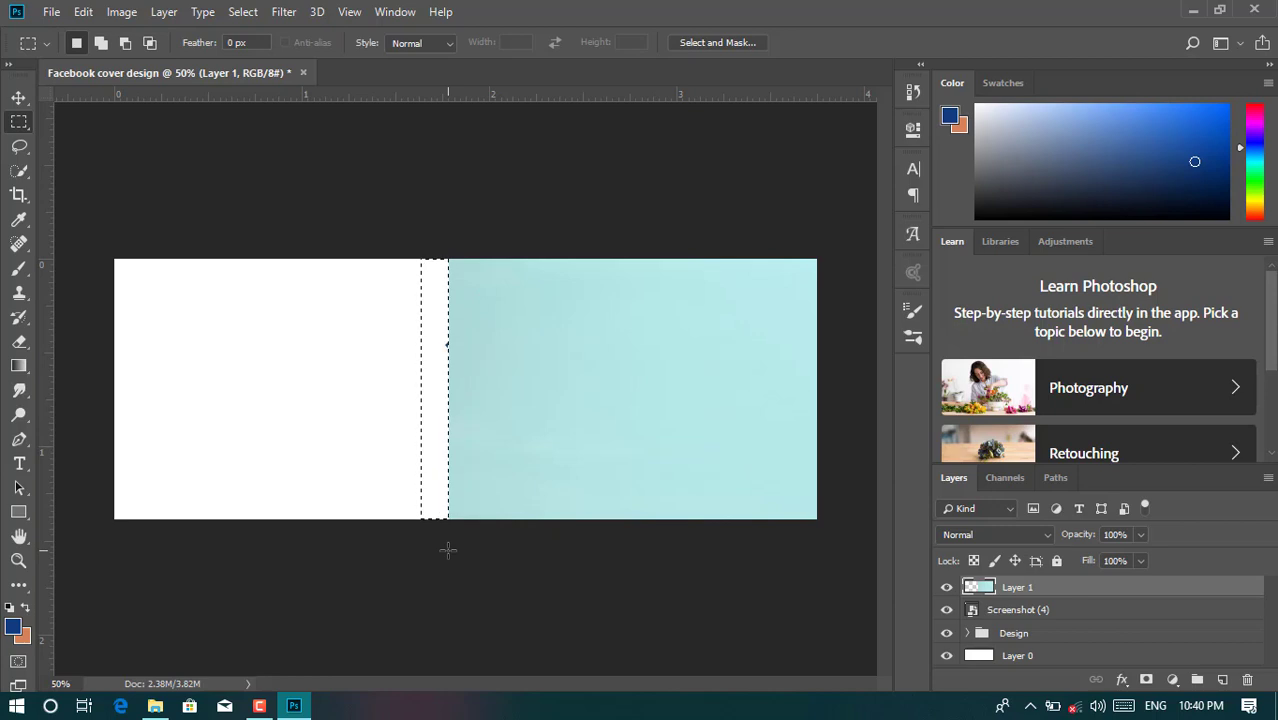
key(ctrl+d)
- Stretch Layer 1 slightly further left and move it beneath the Screenshot (4) layer
key(ctrl+t)
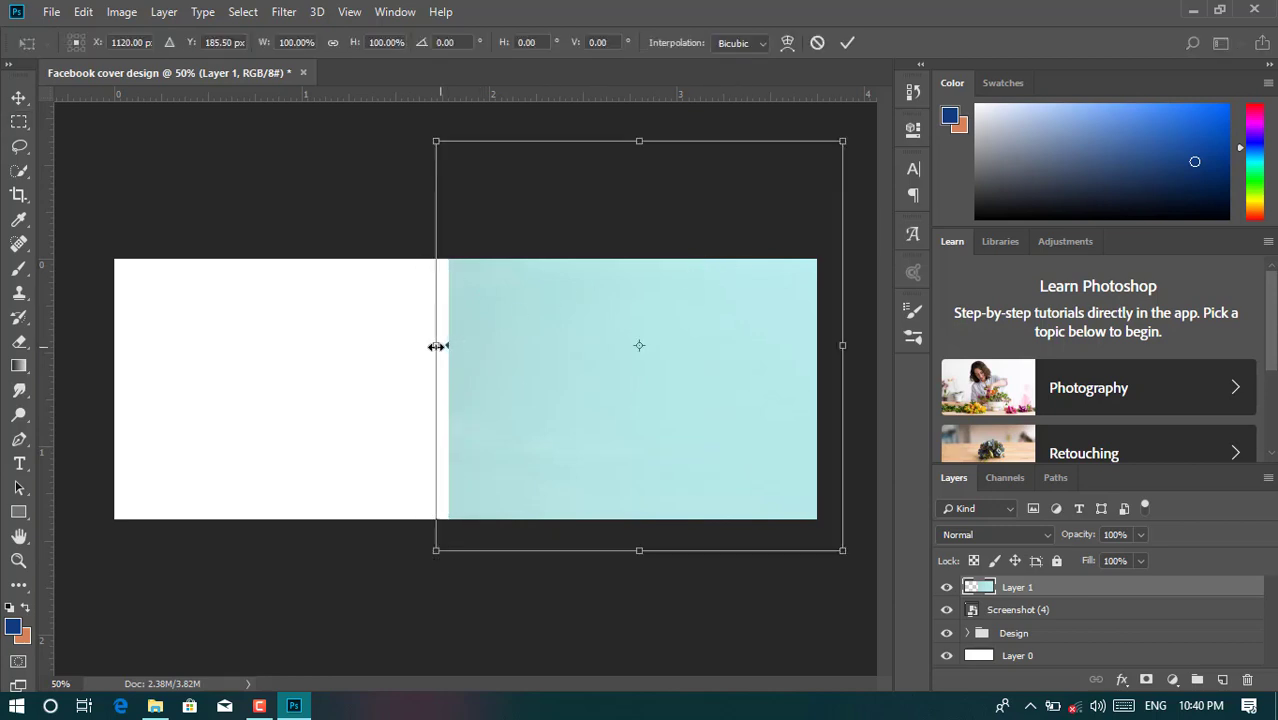
drag(437, 346, 427, 346)
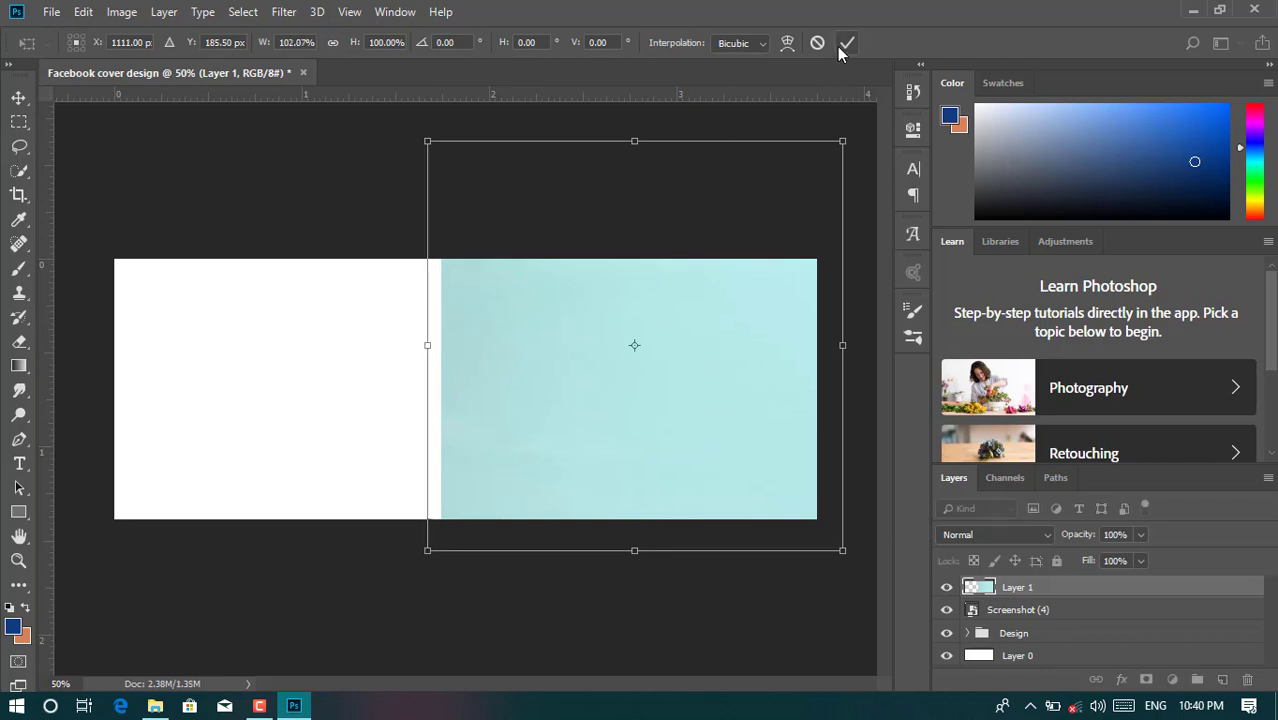
click(843, 46)
drag(1094, 588, 1076, 616)
click(1044, 590)
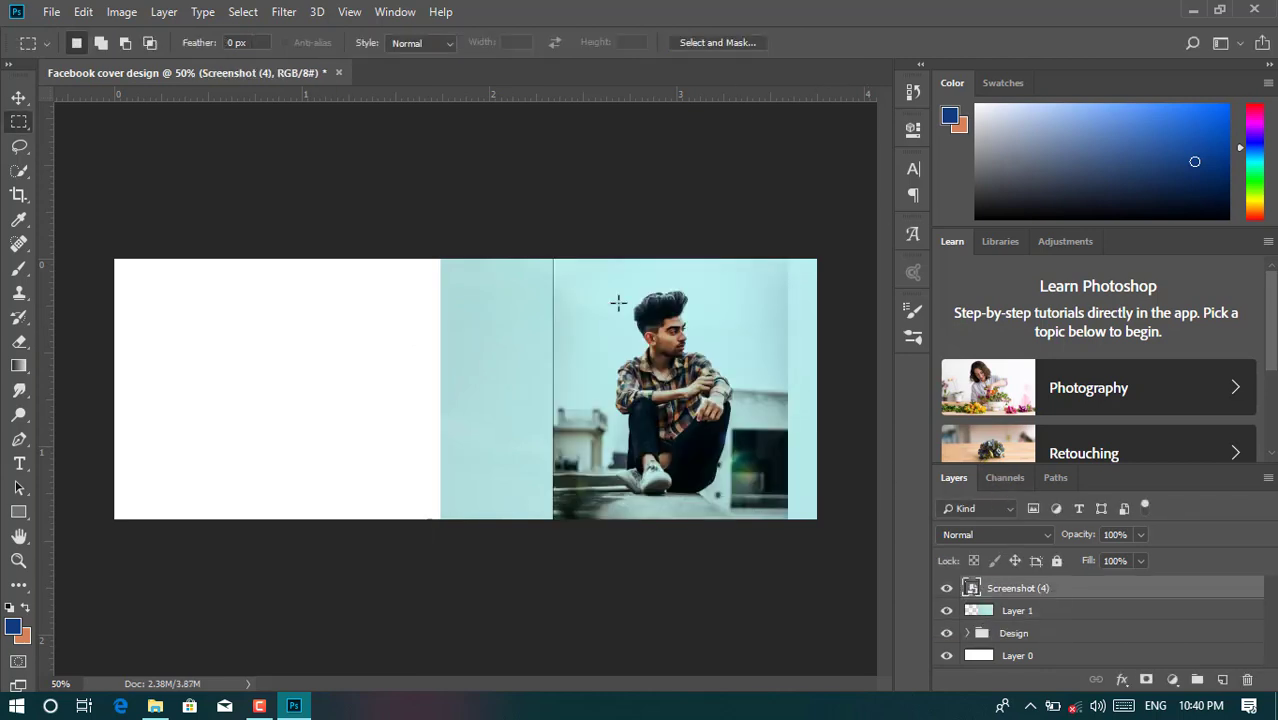
- Rasterize the Screenshot (4) layer and delete the thin hard strip along its left edge
right_click(1075, 595)
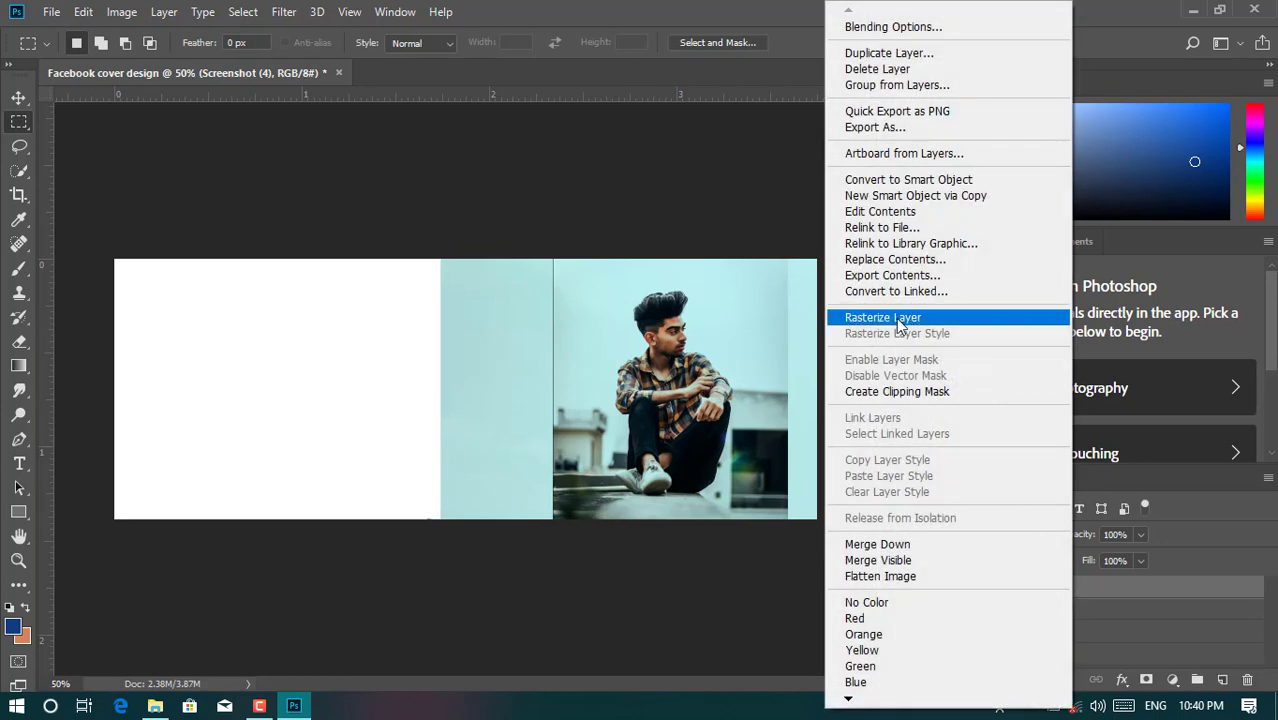
click(896, 318)
drag(542, 257, 558, 521)
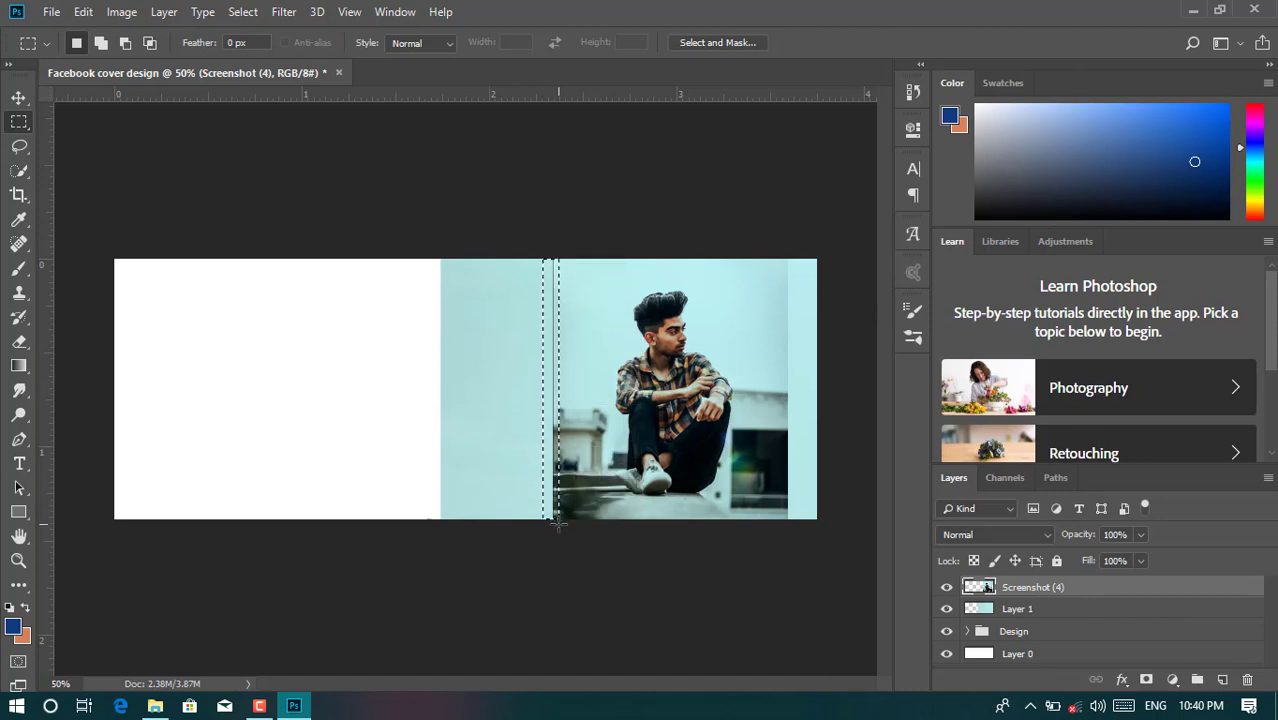
key(Delete)
key(ctrl+d)
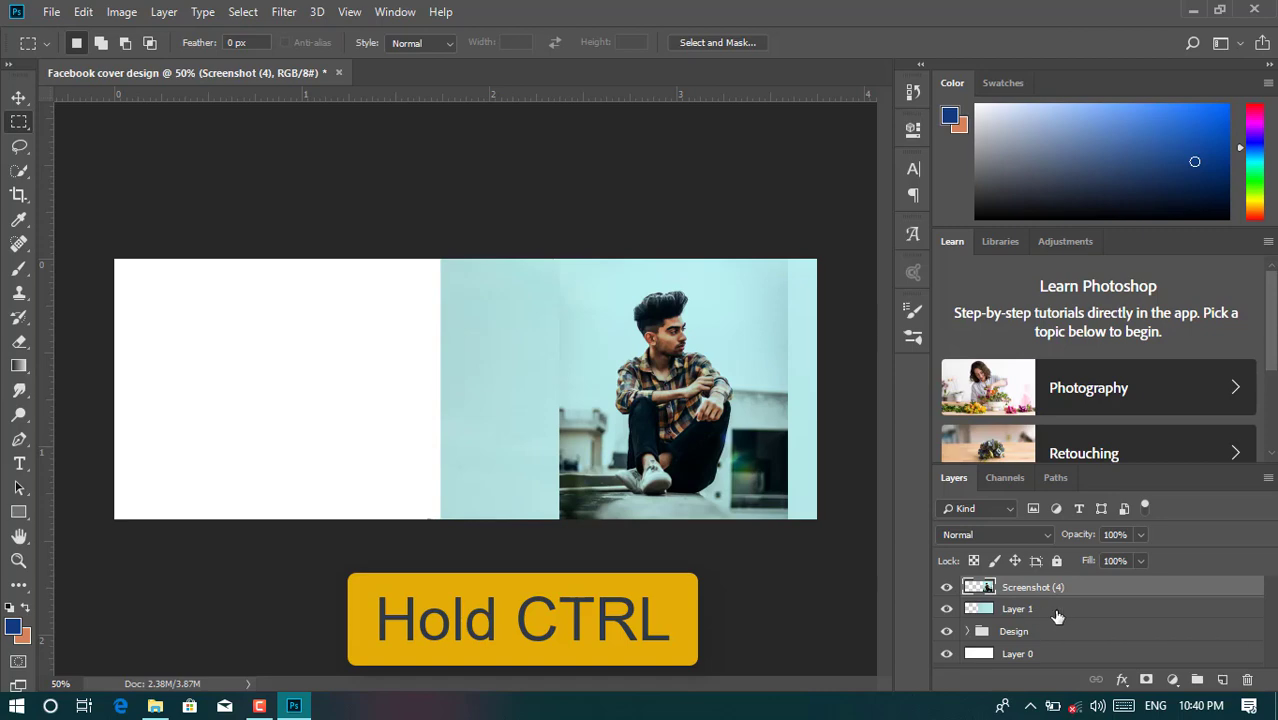
- Merge Layer 1 into Screenshot (4), clip it to the Design diamonds, then select Layer 0
ctrl+click(1057, 612)
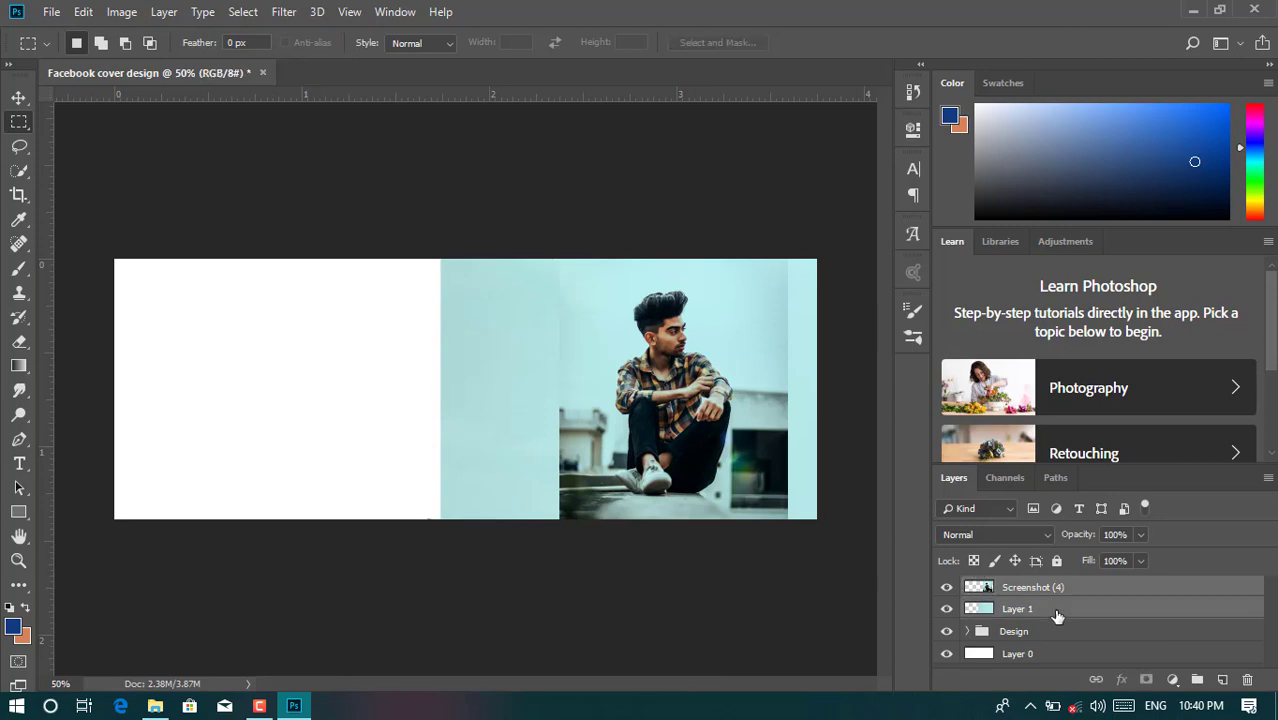
right_click(1055, 610)
click(862, 522)
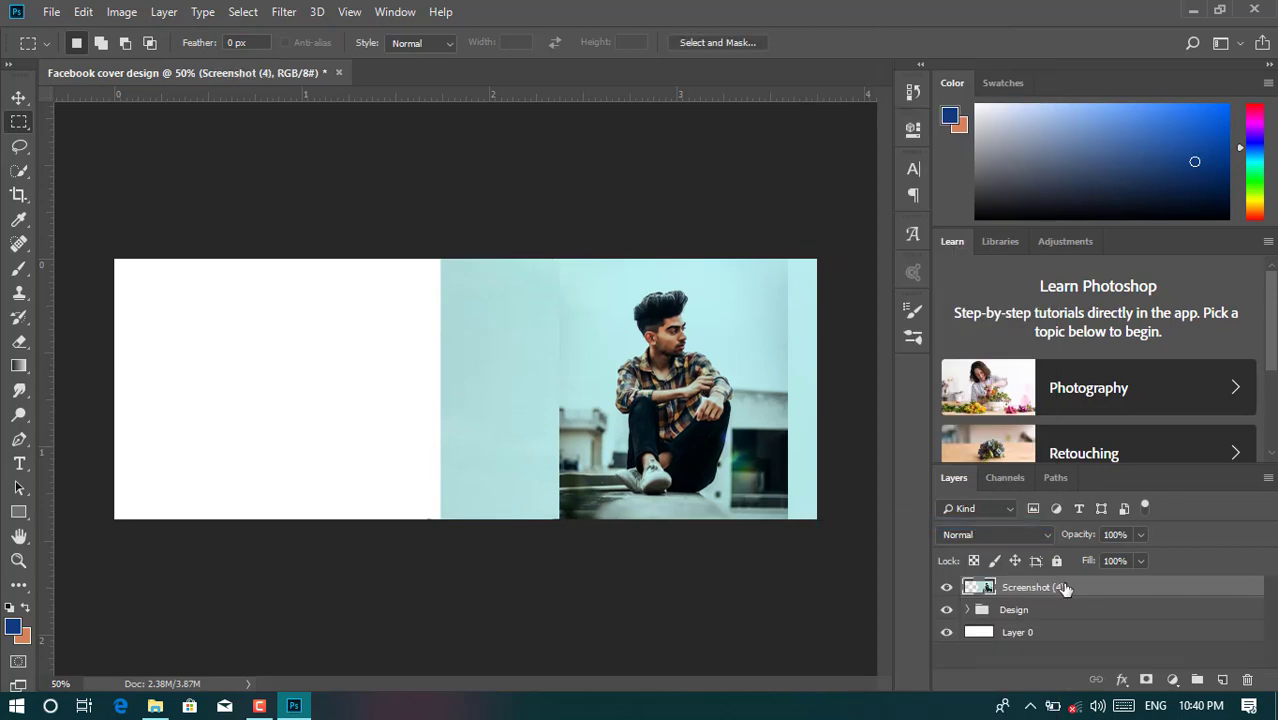
right_click(1080, 590)
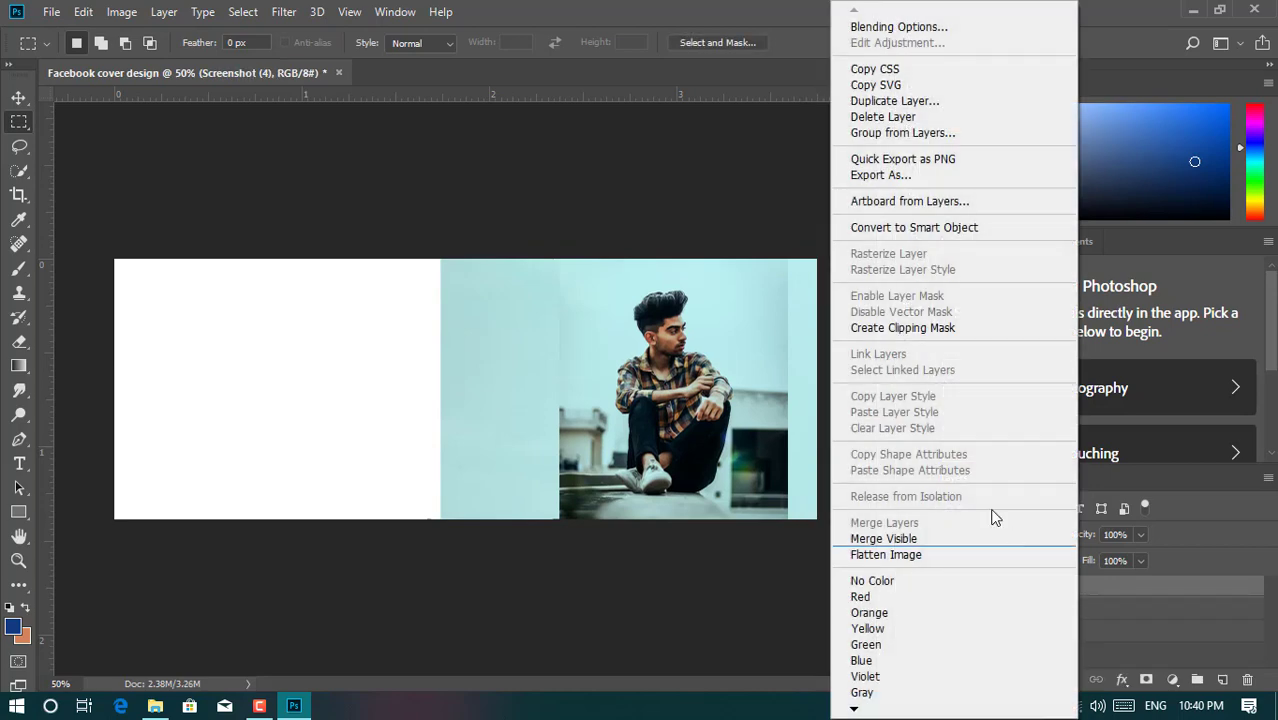
click(903, 338)
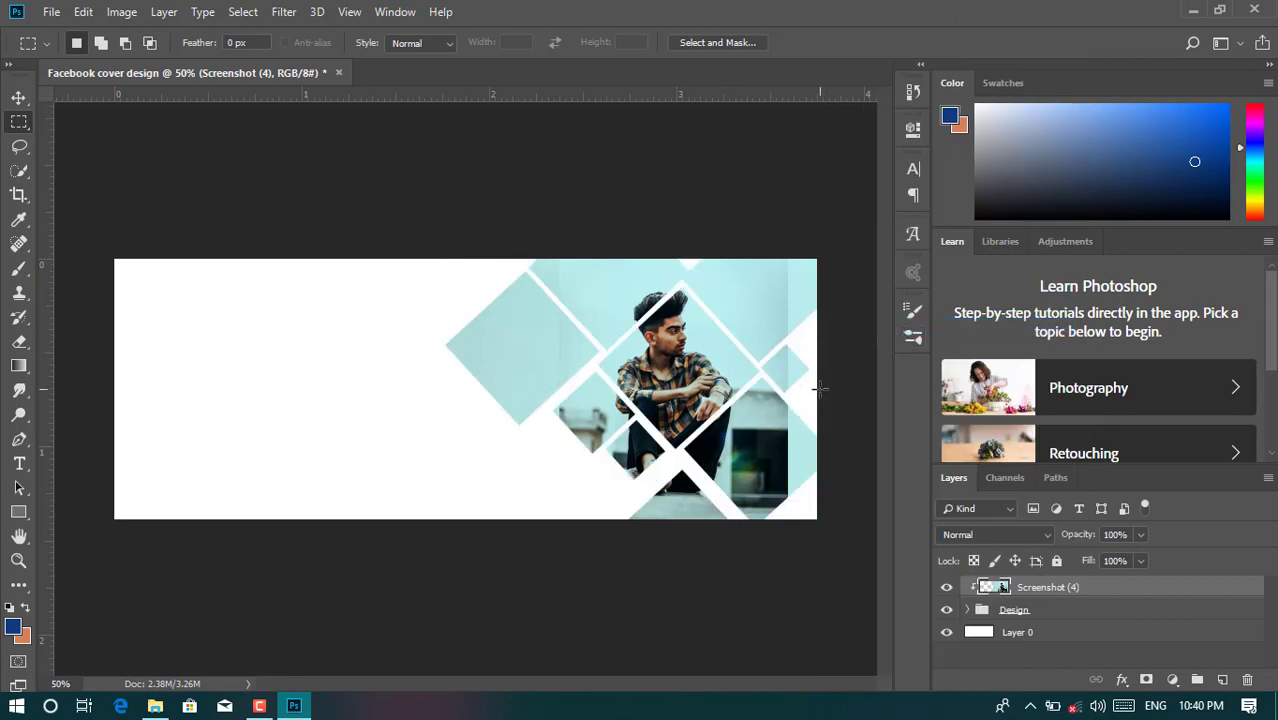
click(1052, 632)
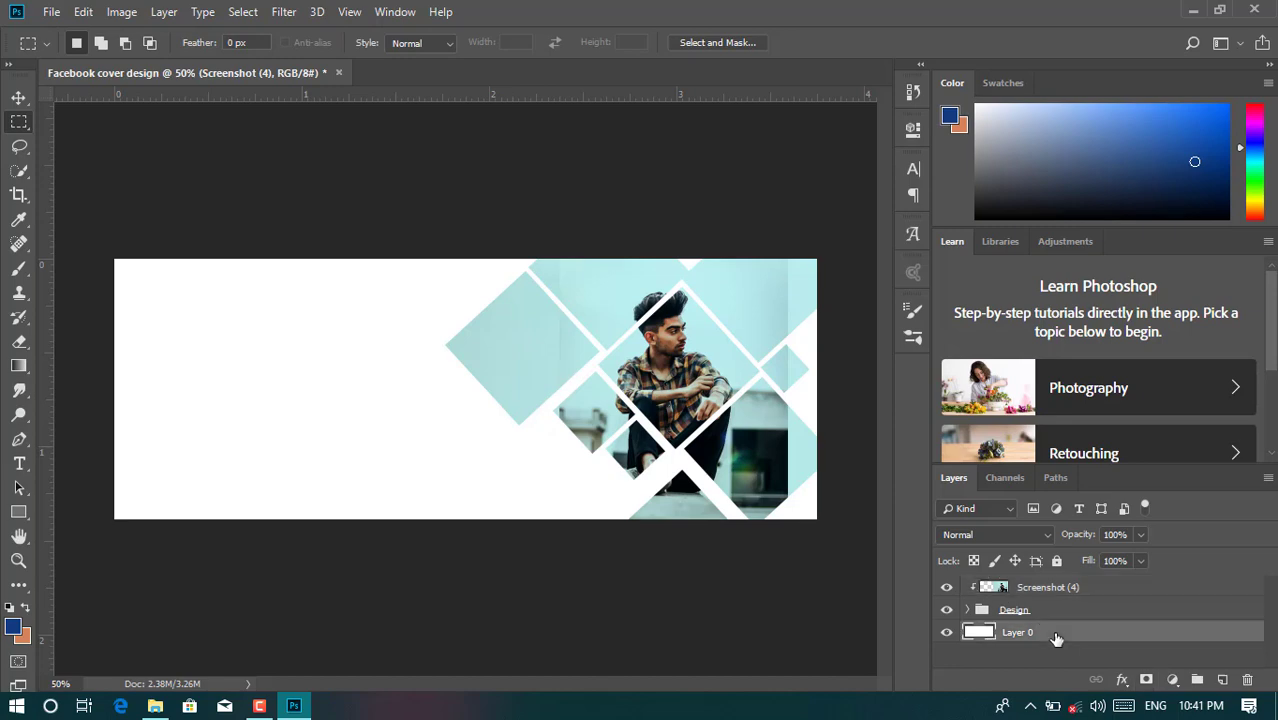
- Add a Solid Color fill layer with hex 2a2e2e as the dark grey background
click(1175, 681)
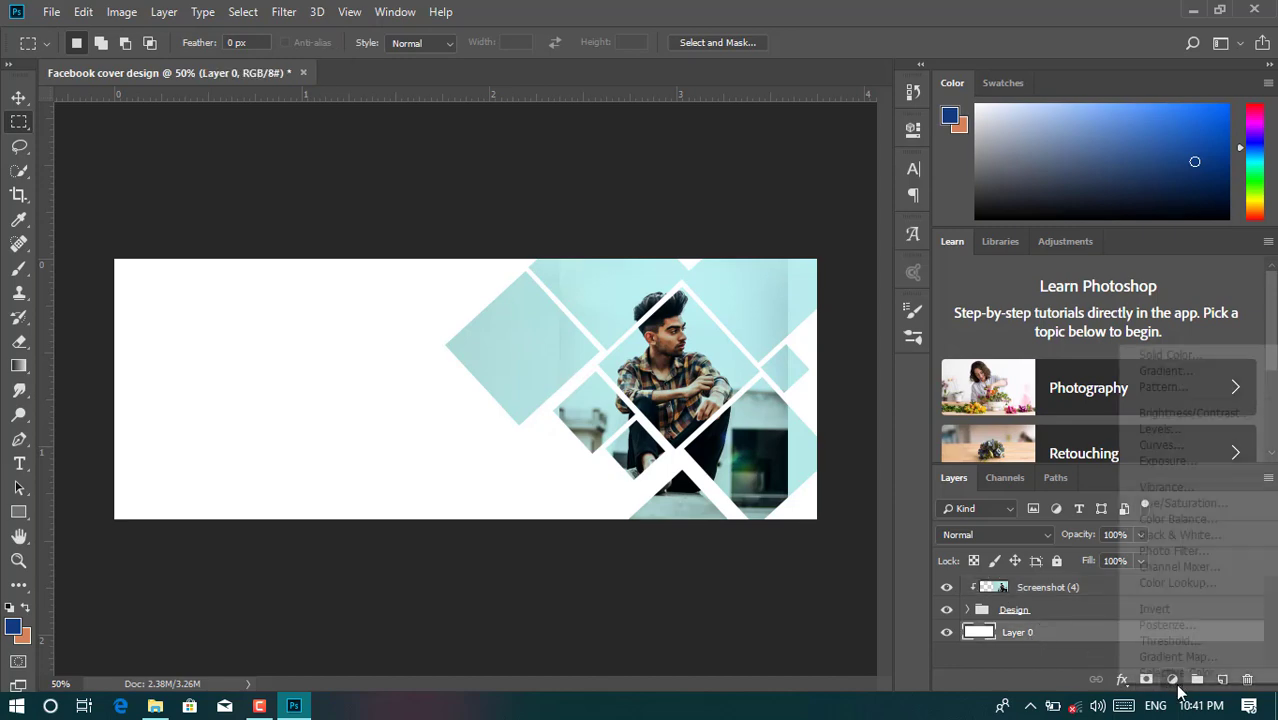
click(1152, 354)
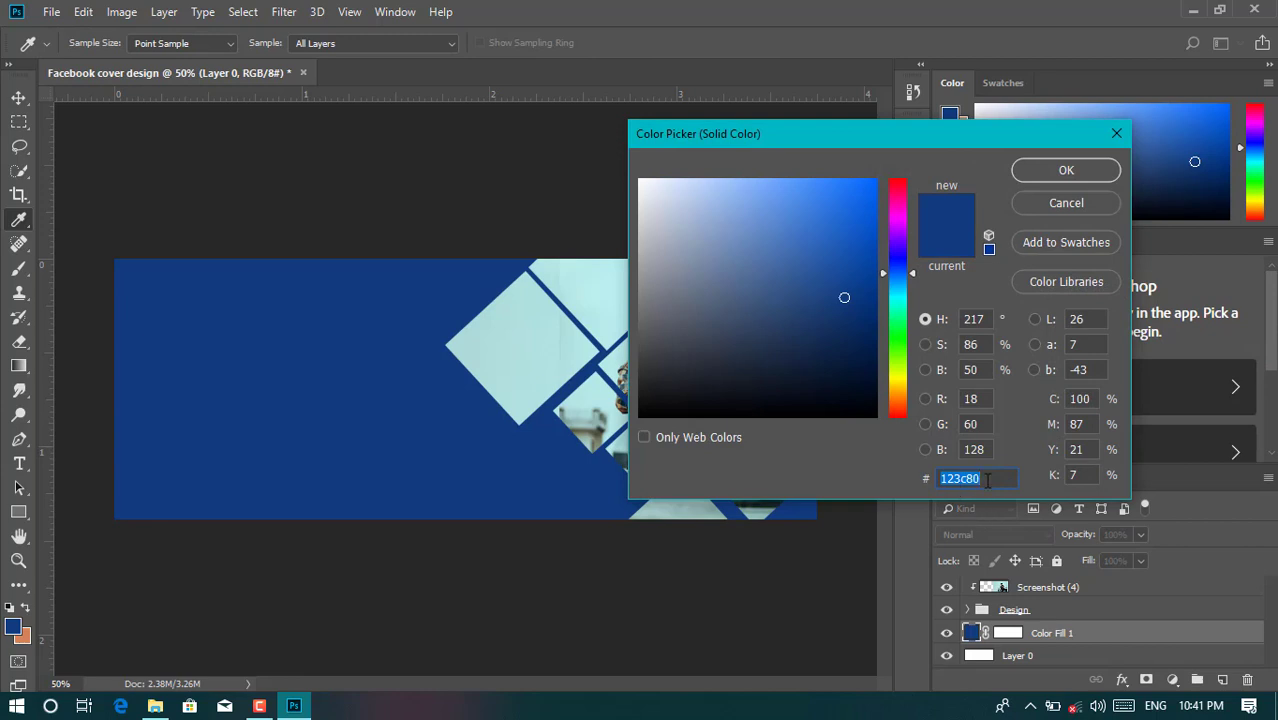
drag(987, 480, 932, 477)
text(2a2e2e)
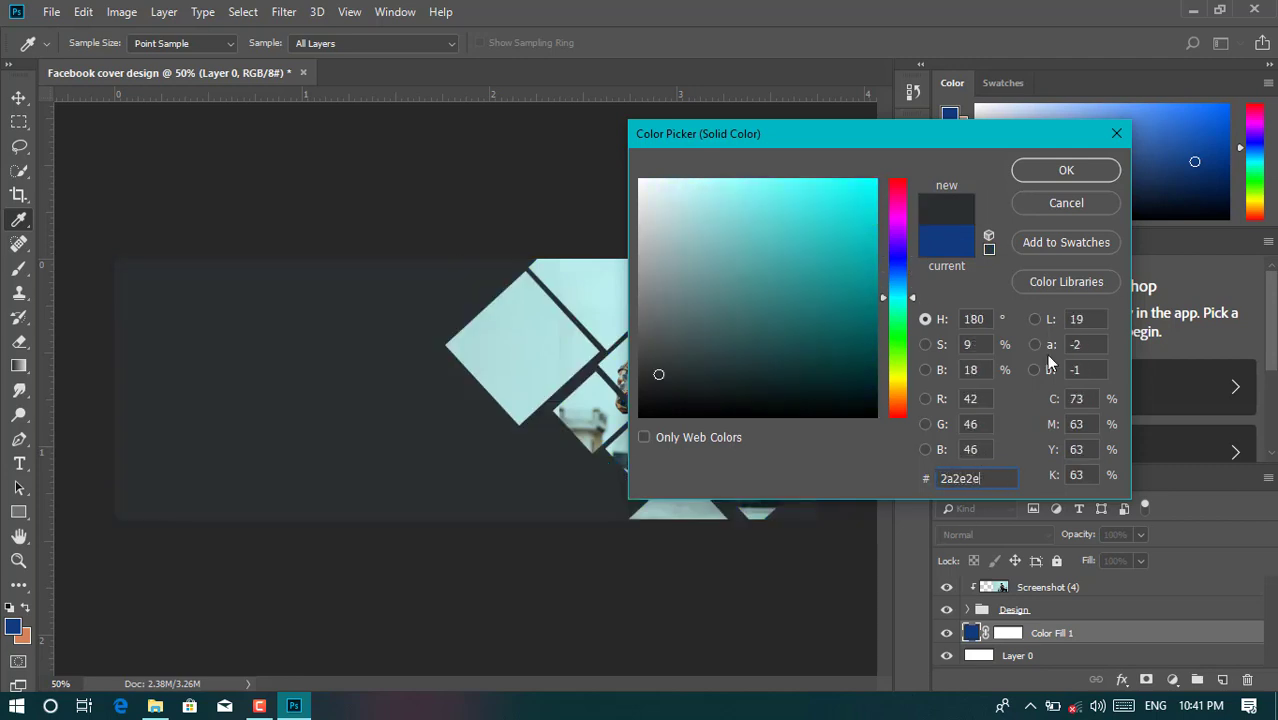
click(1063, 171)
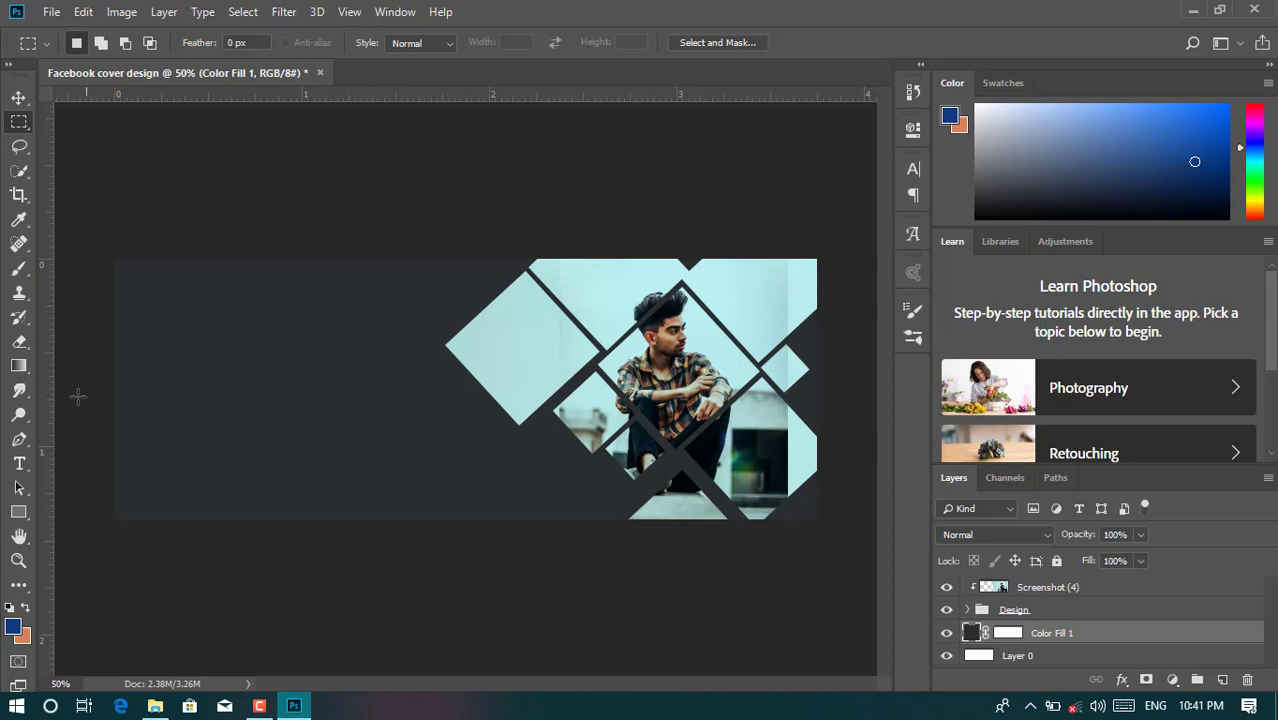
click(22, 467)
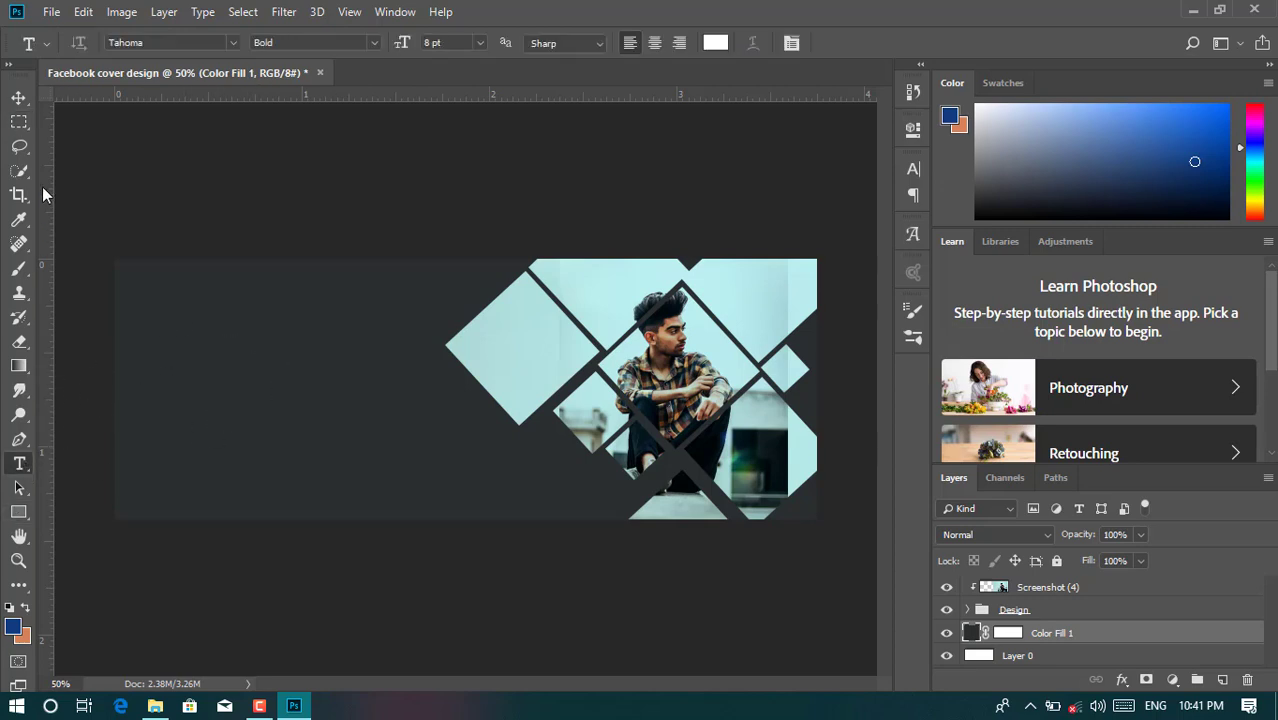
- Draw a small square, Rectangle 2, at the lower left and fill it with blue #0f4d78
click(18, 98)
click(18, 512)
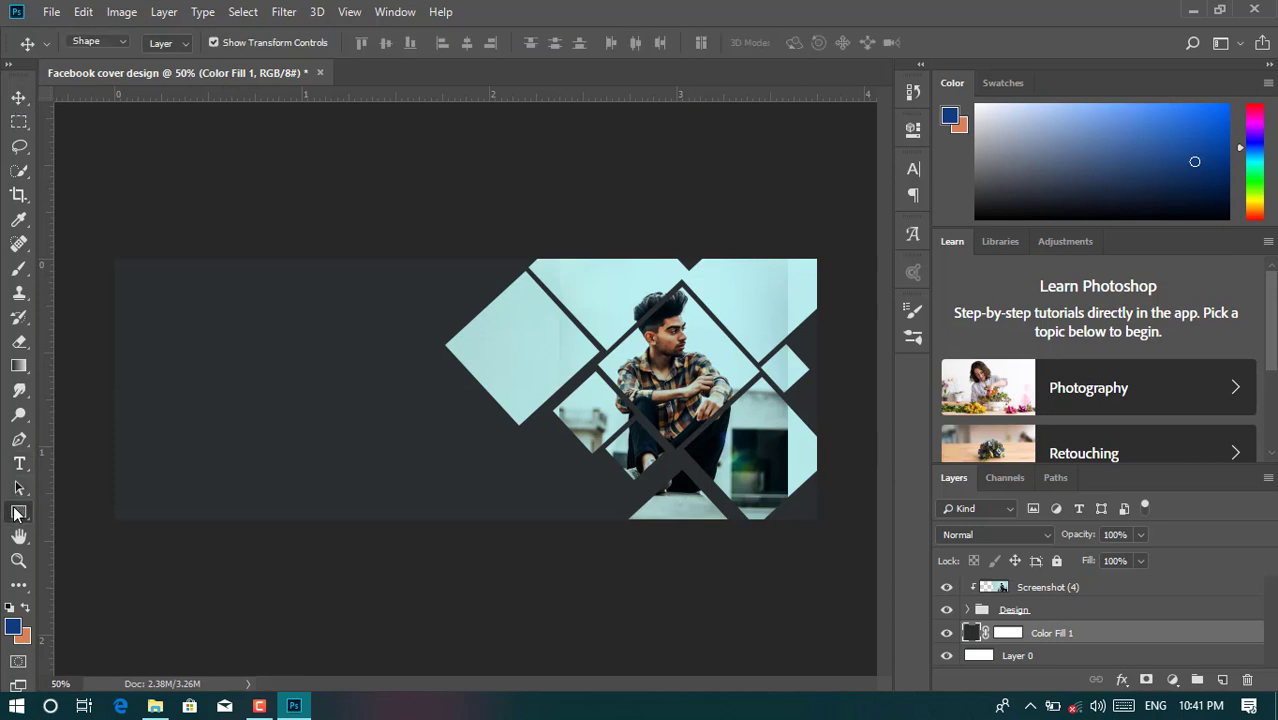
drag(138, 445, 196, 496)
click(647, 241)
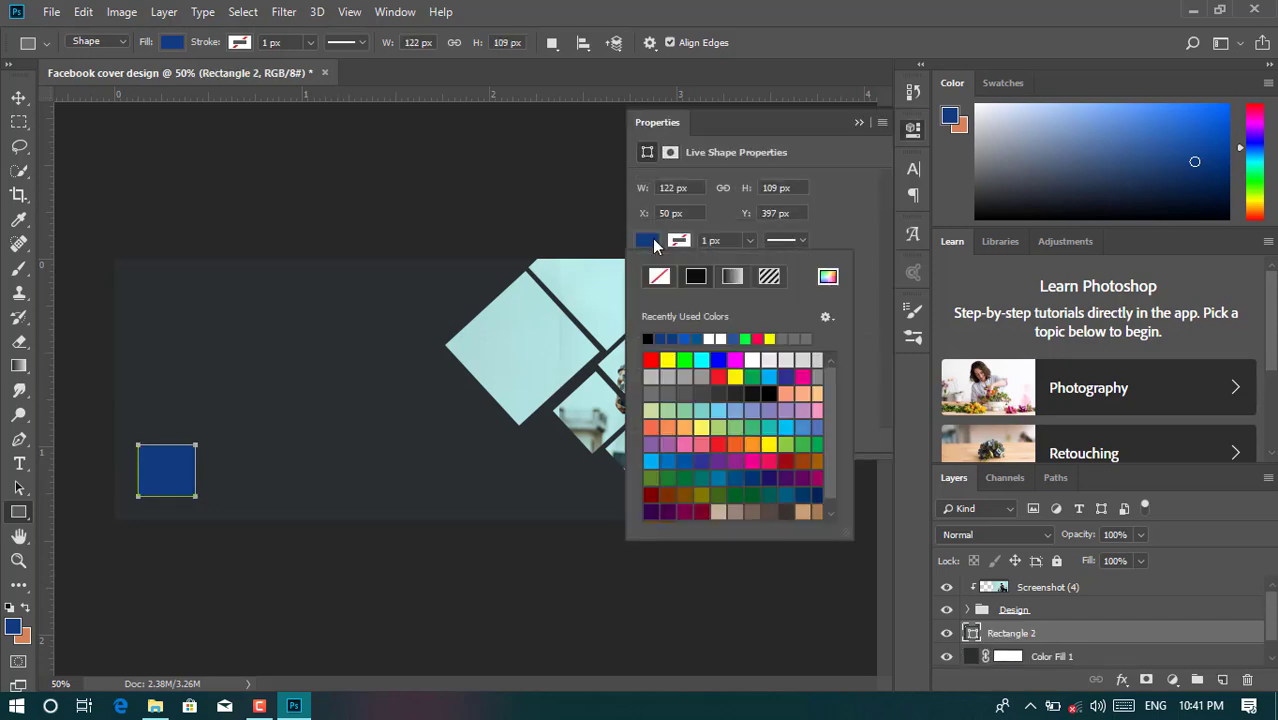
click(827, 276)
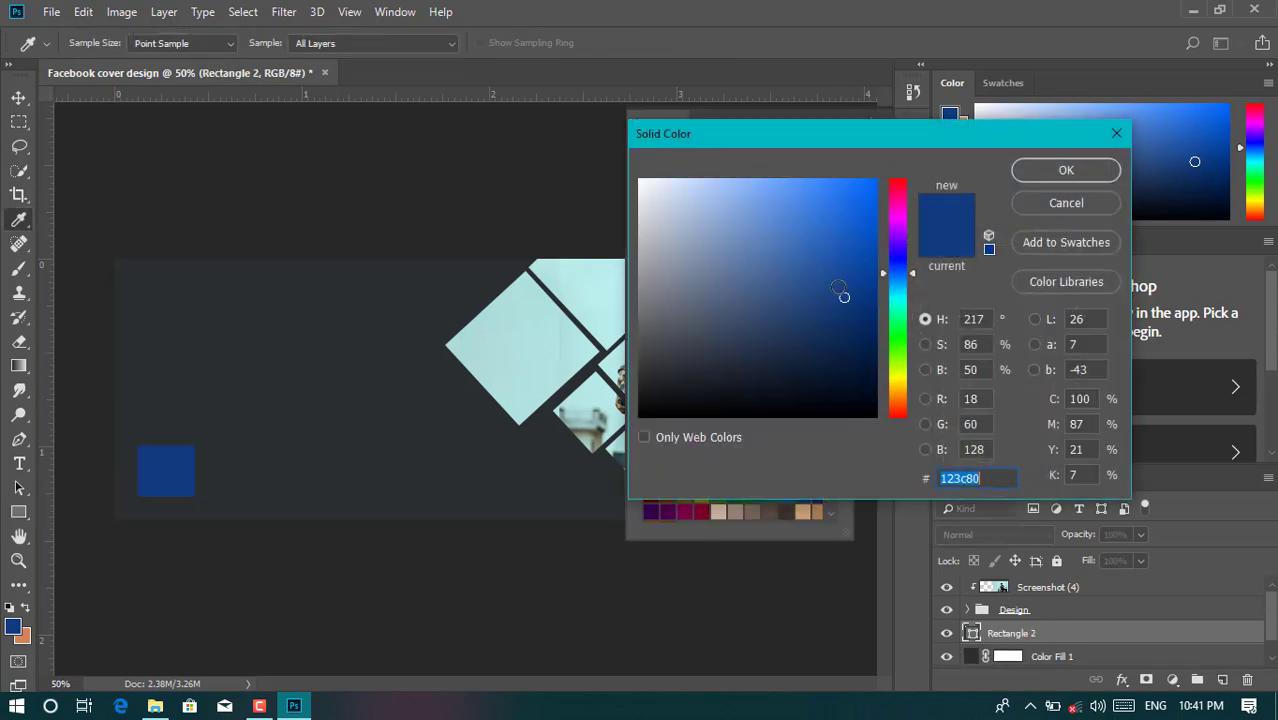
mouse_move(897, 270)
mouse_down()
mouse_move(899, 288)
mouse_move(847, 305)
mouse_up()
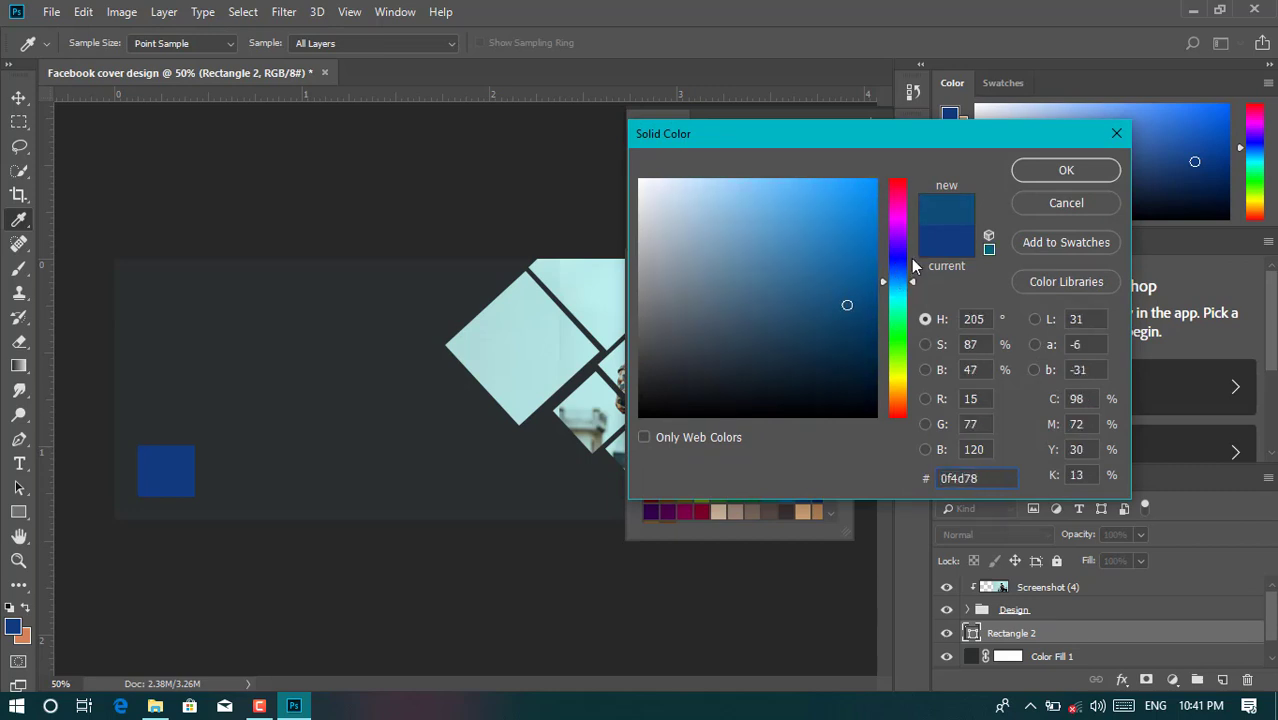
click(1026, 170)
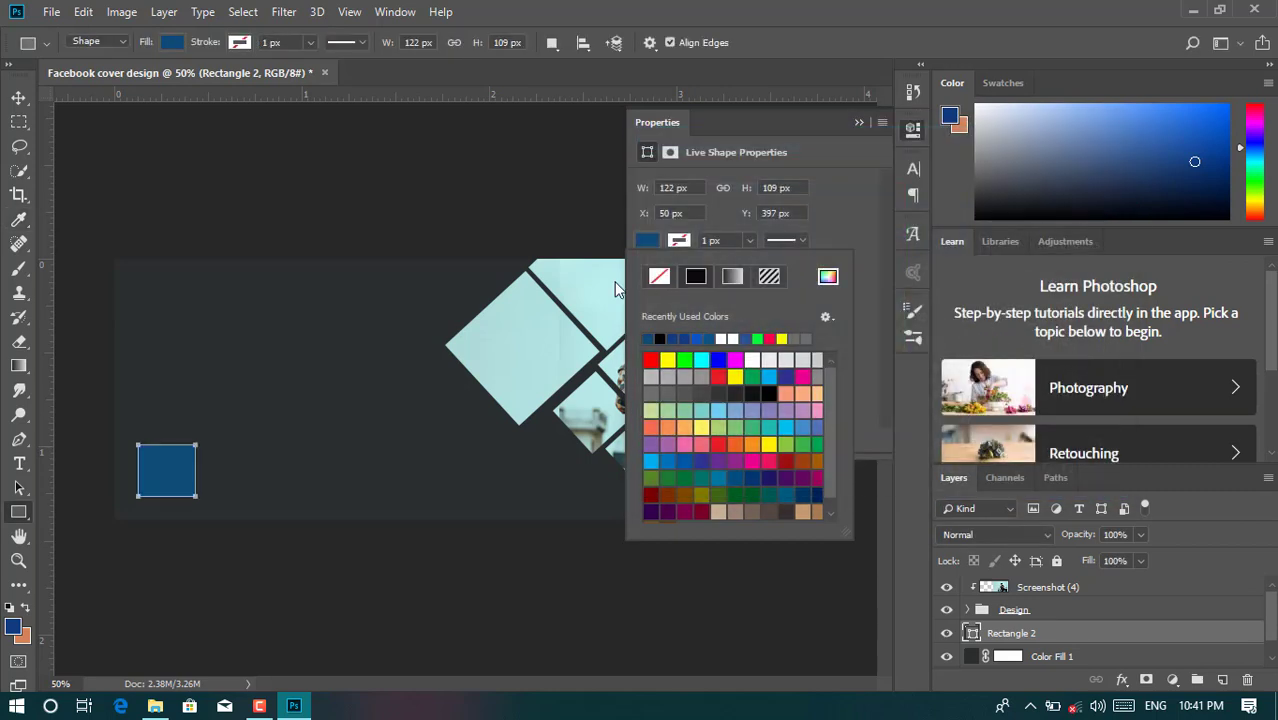
click(20, 98)
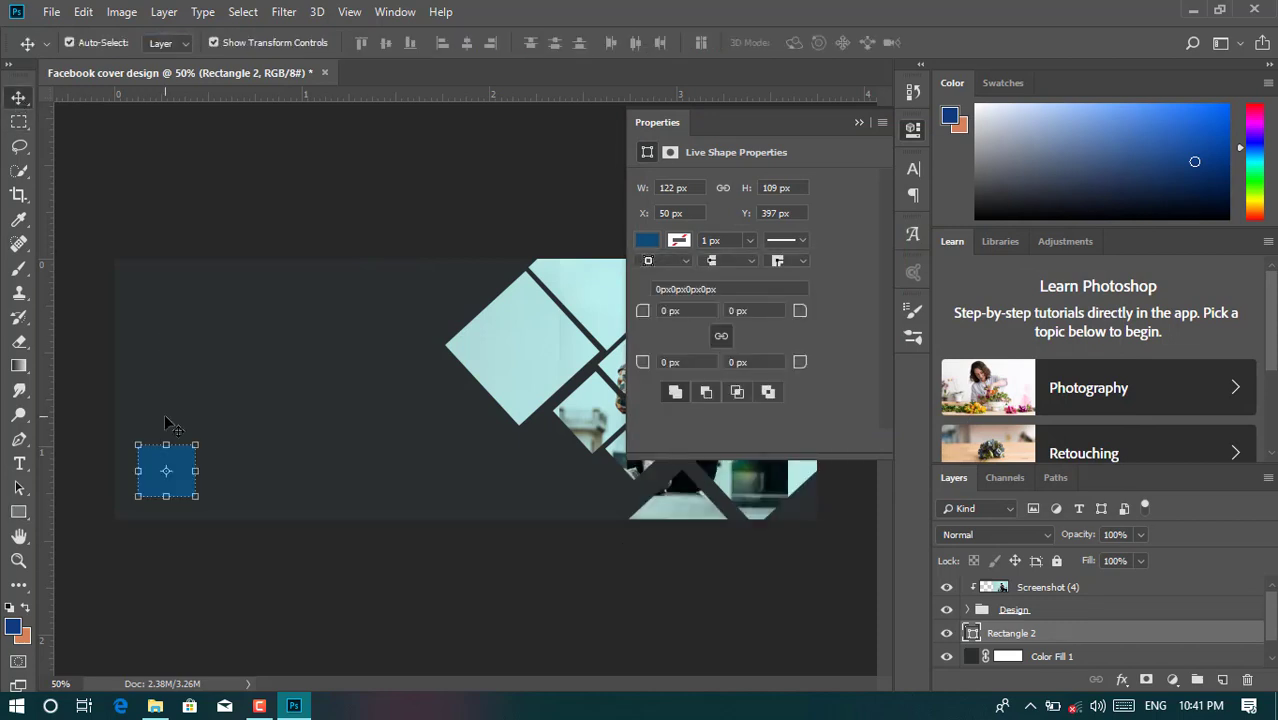
- Move the blue square into the bottom-left corner and duplicate it as a shrunken copy
drag(179, 471, 148, 511)
click(330, 555)
click(142, 510)
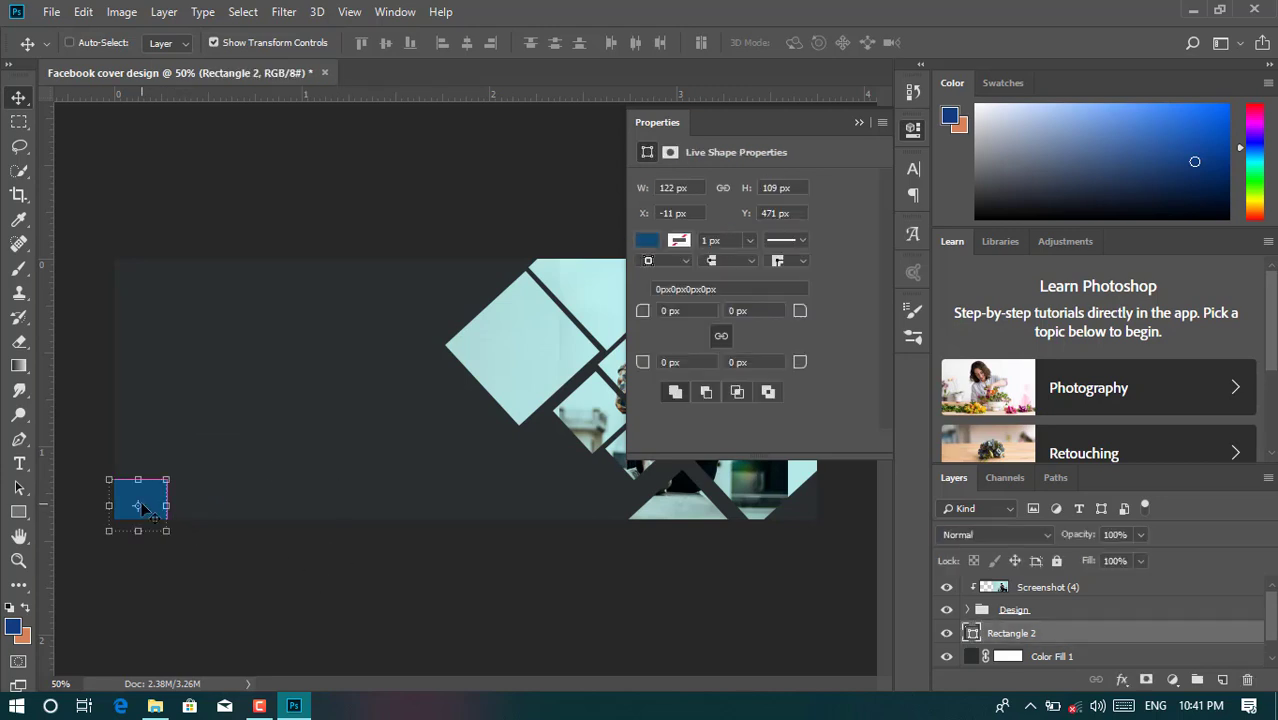
key(ctrl+j)
key(ctrl+t)
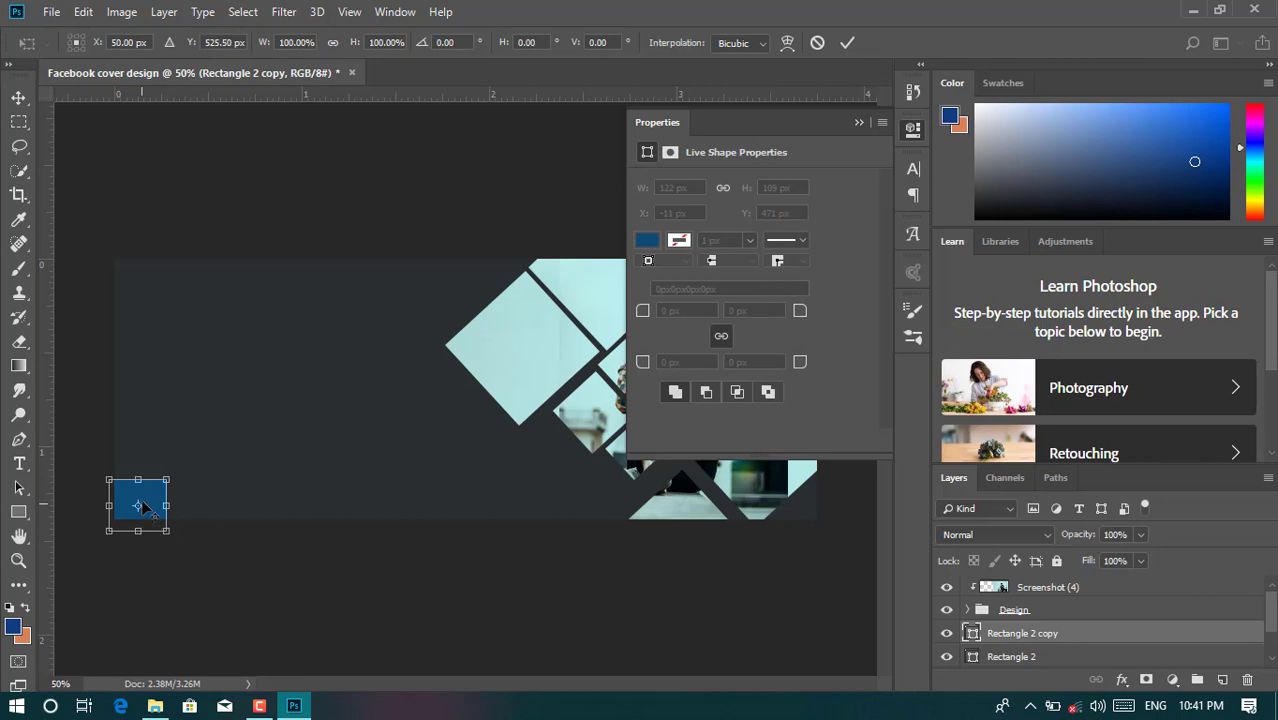
drag(153, 496, 212, 497)
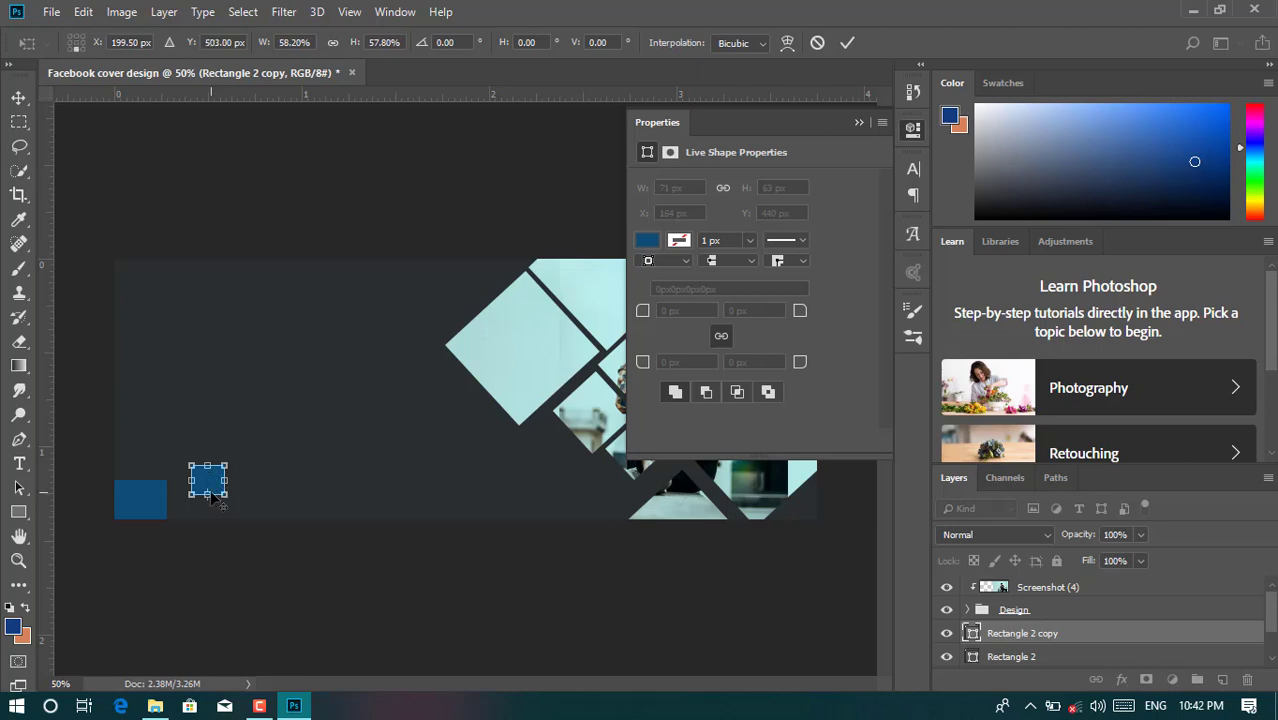
- Position the roughly 58% copy just up and right of the original square and apply it
key(ctrl+plus)
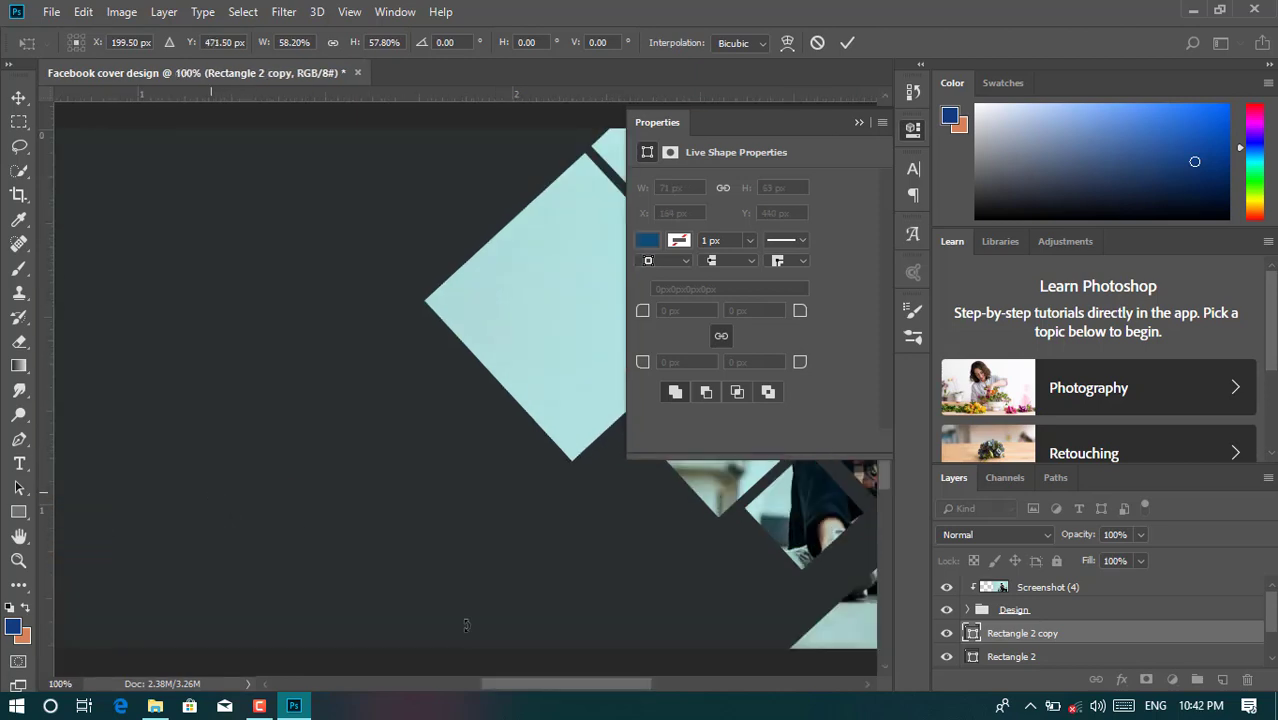
drag(553, 683, 446, 684)
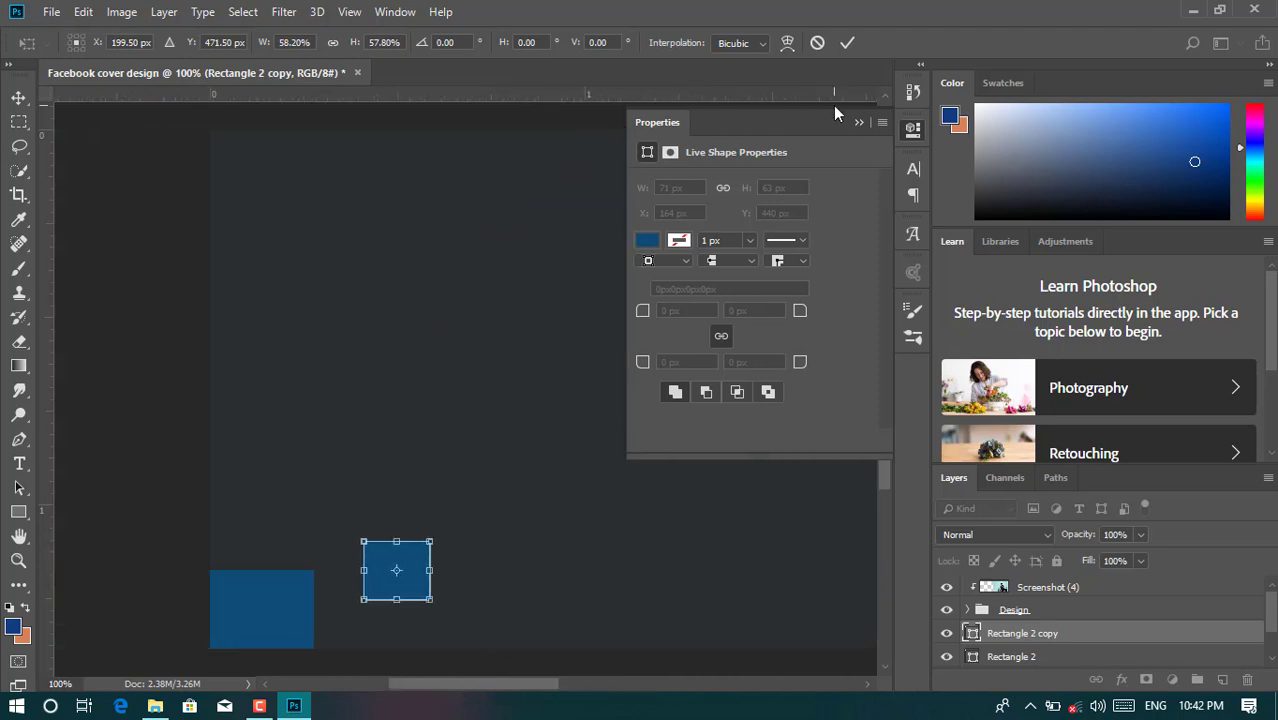
click(859, 123)
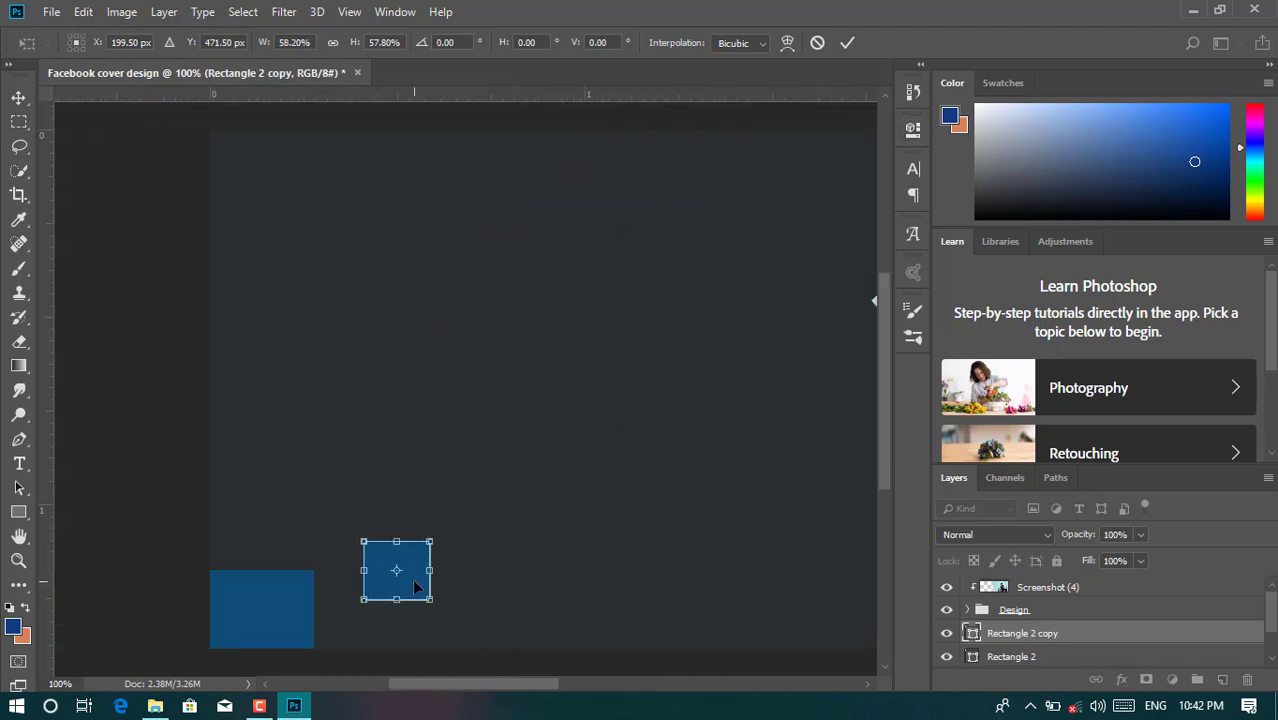
drag(417, 587, 380, 594)
key(Left)
key(Left)
key(Up)
key(Up)
key(Up)
key(Up)
key(Up)
key(Up)
key(Up)
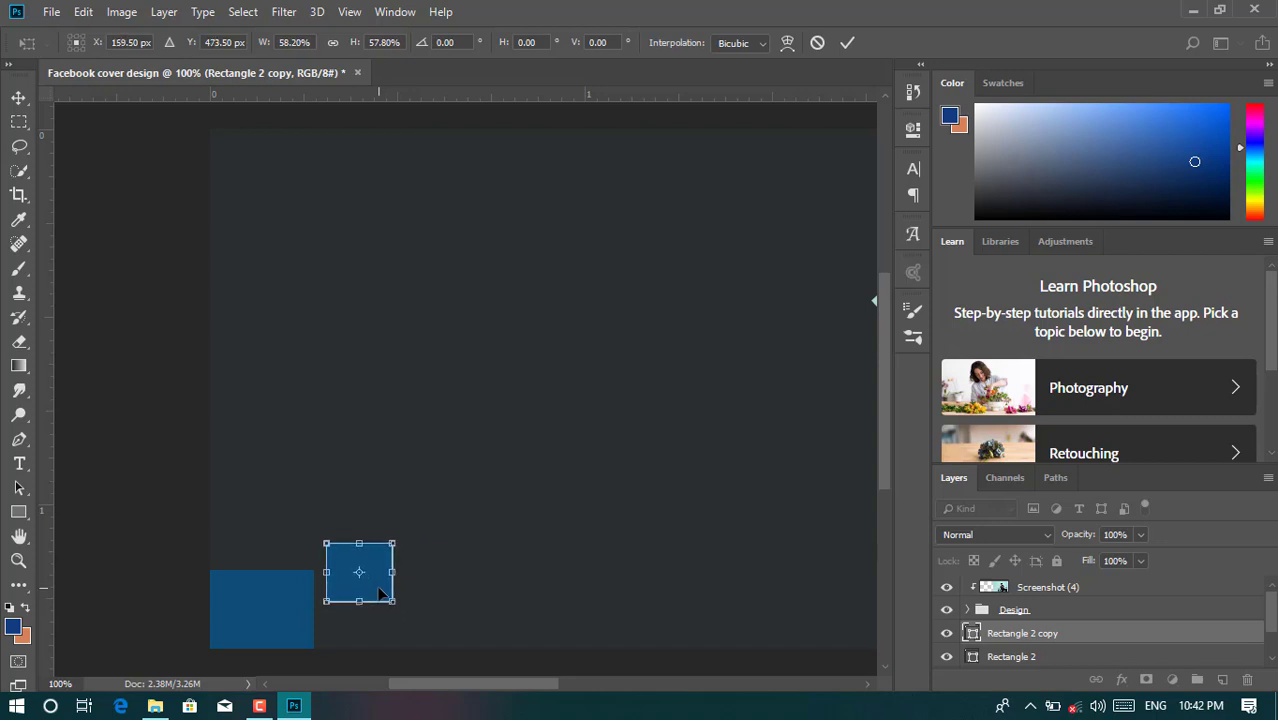
key(Up)
key(Up)
key(Up)
key(Up)
key(Left)
key(Left)
key(Up)
key(Up)
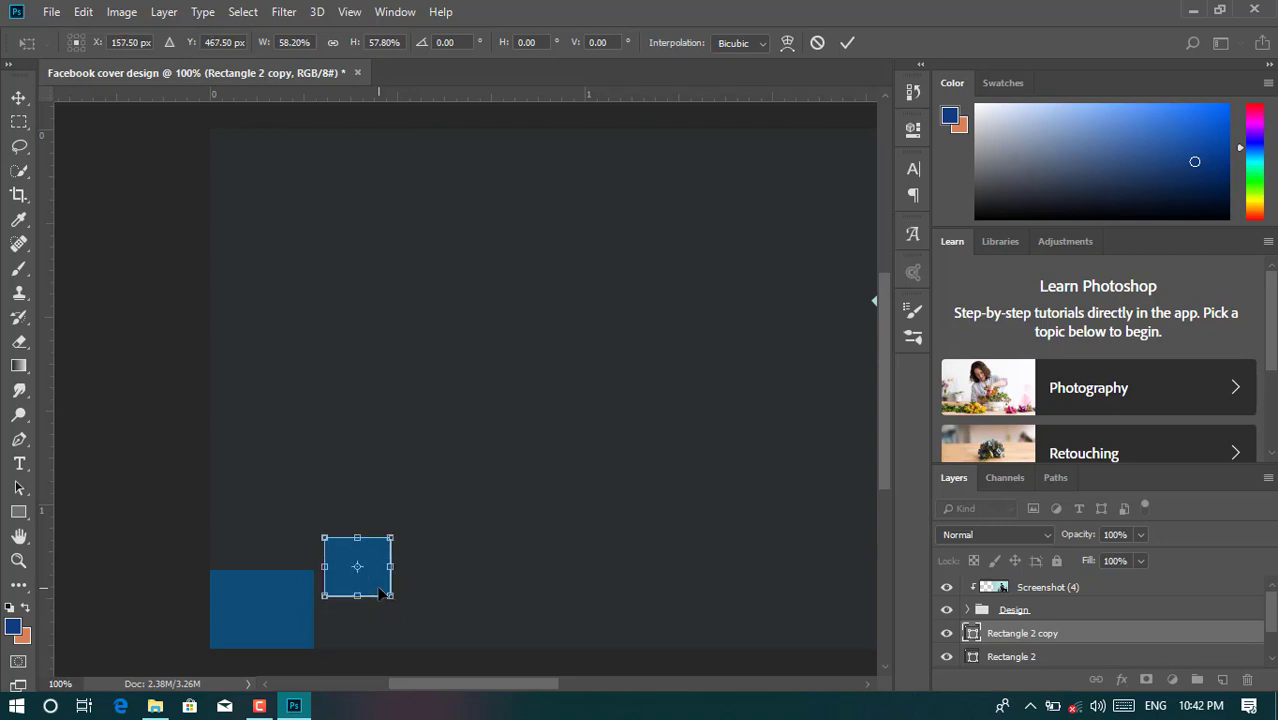
click(846, 44)
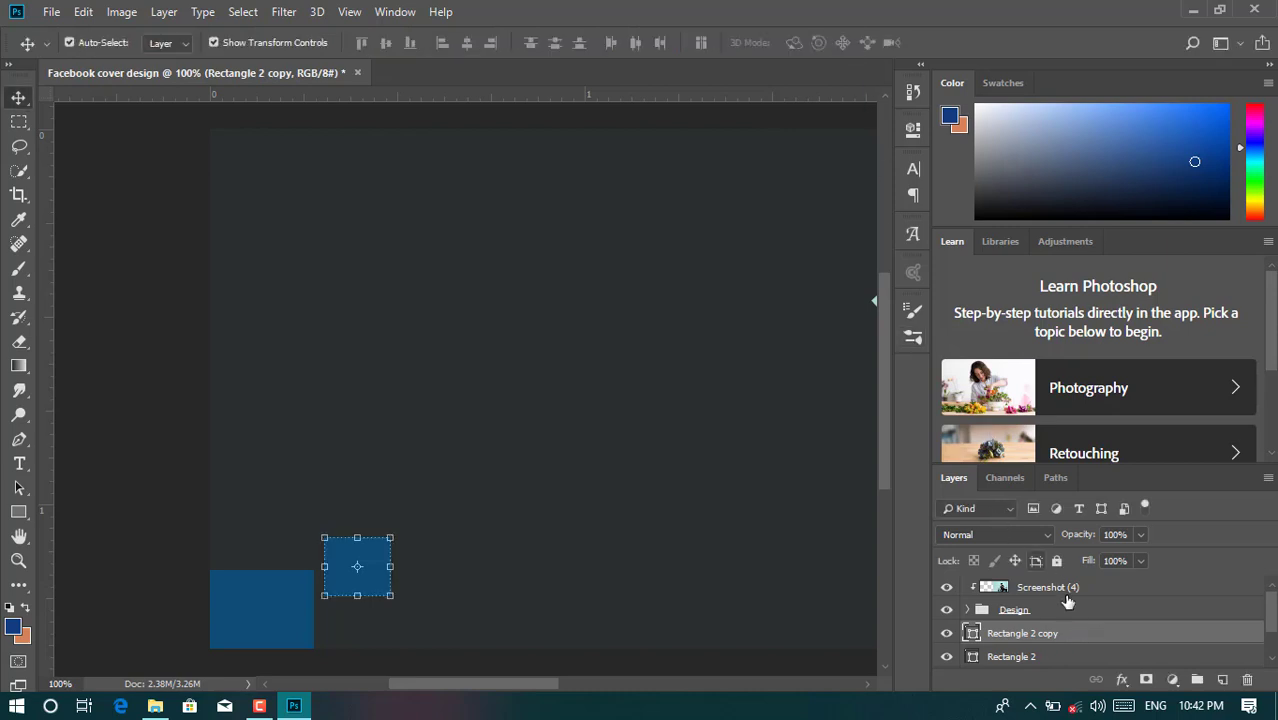
- Give Rectangle 2 copy a dark red #720303 Color Overlay layer style
double_click(1074, 633)
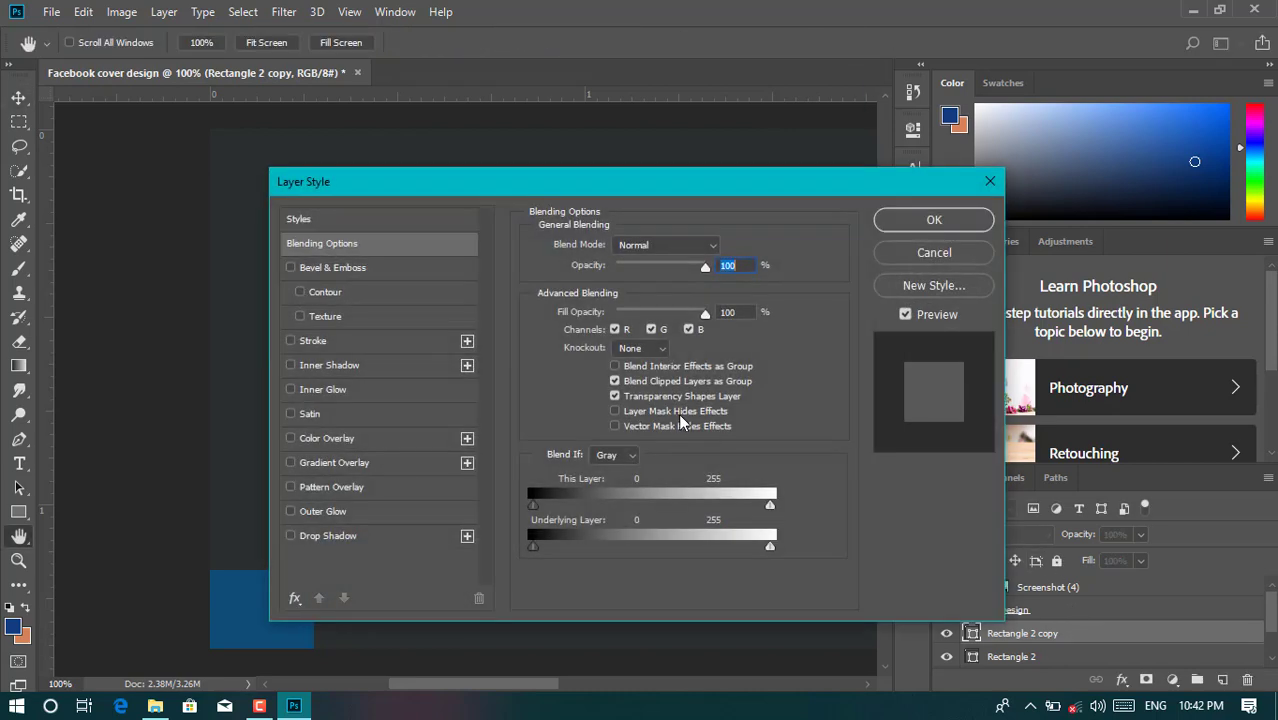
drag(470, 188, 777, 154)
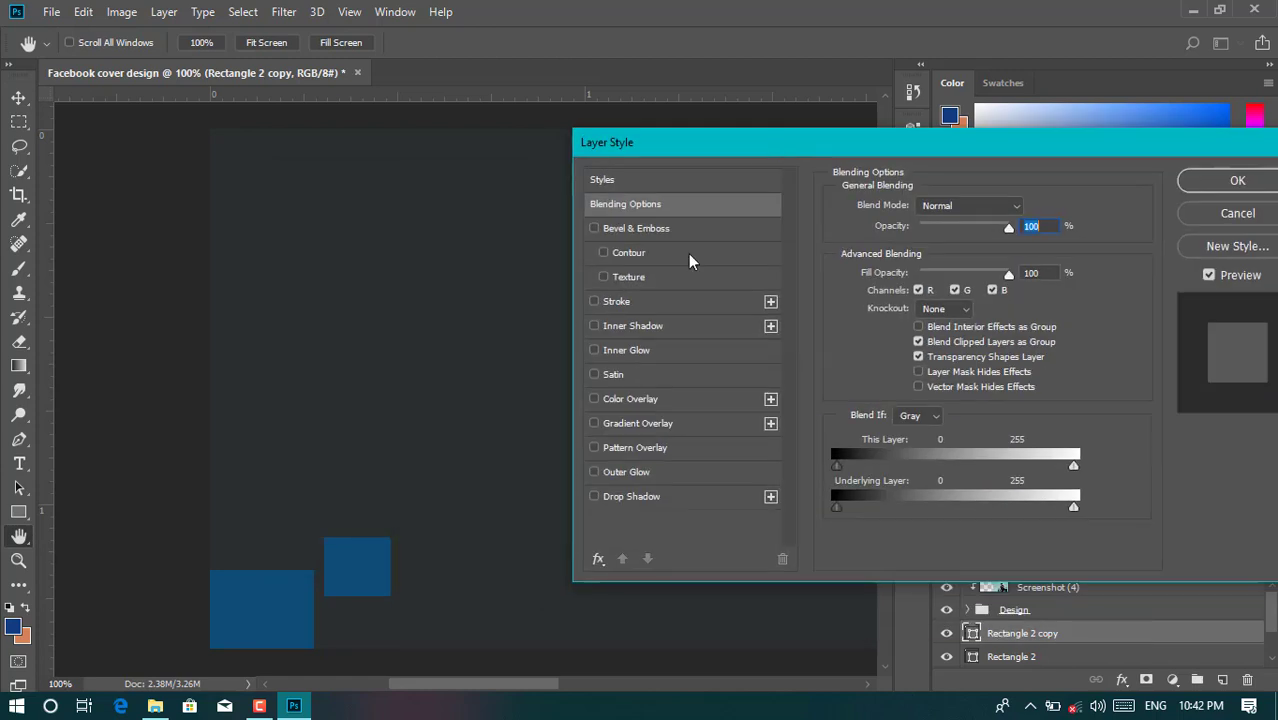
click(594, 399)
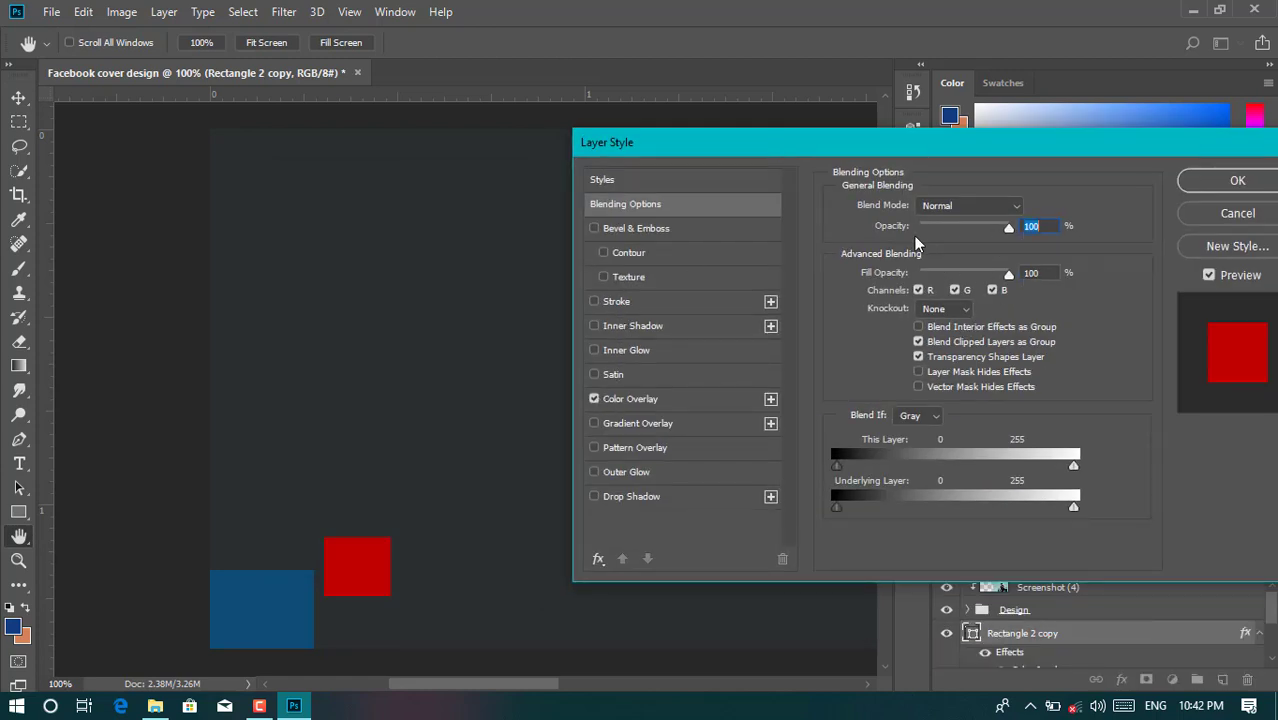
click(668, 399)
click(1028, 208)
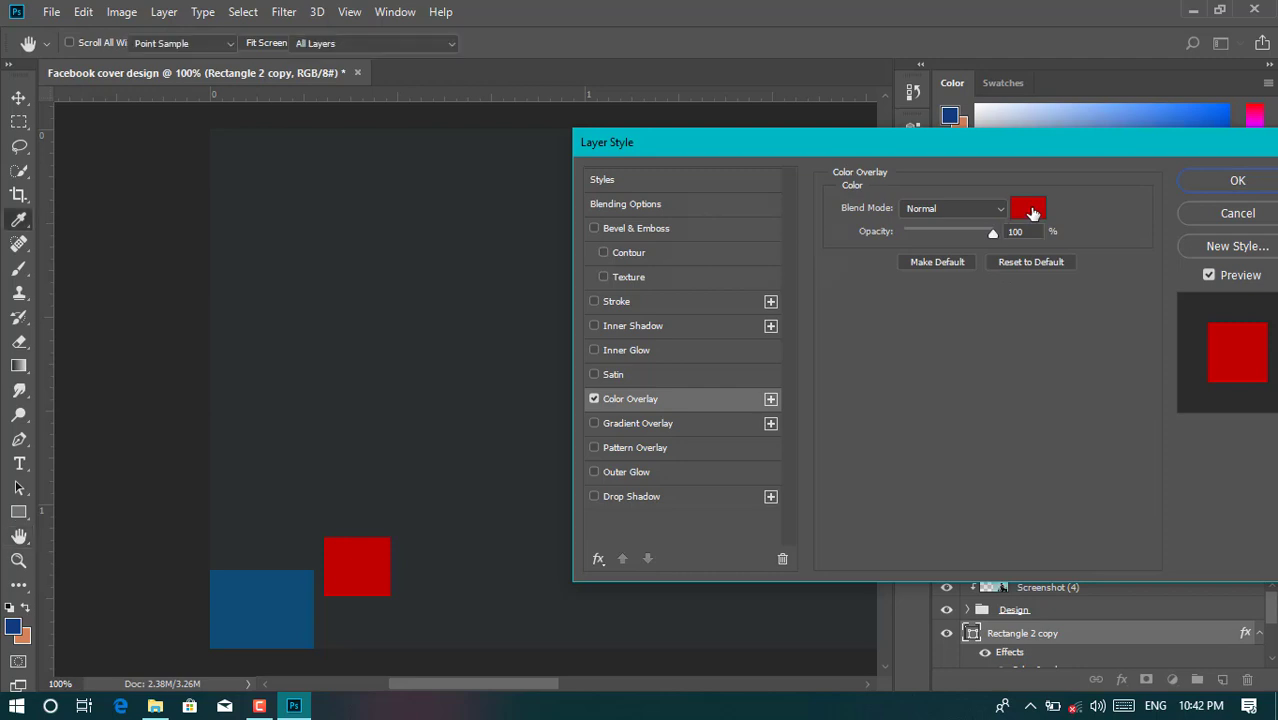
drag(867, 258, 872, 311)
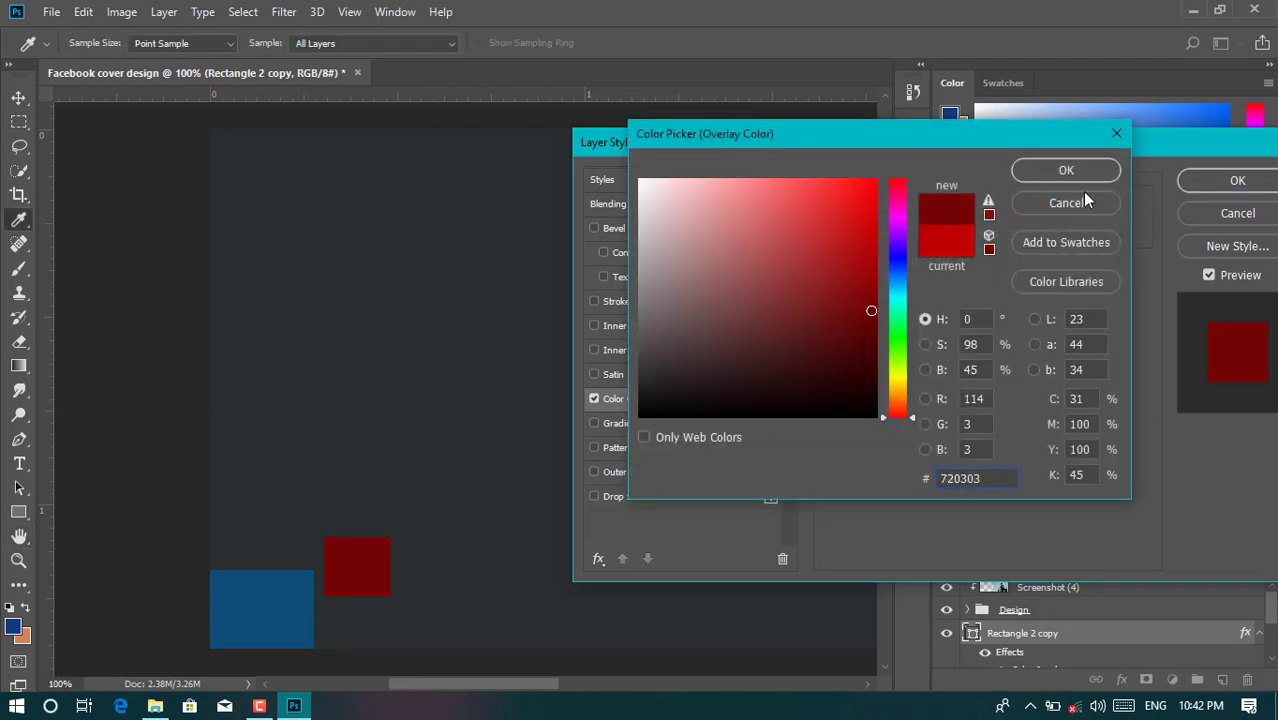
click(1088, 174)
click(1213, 182)
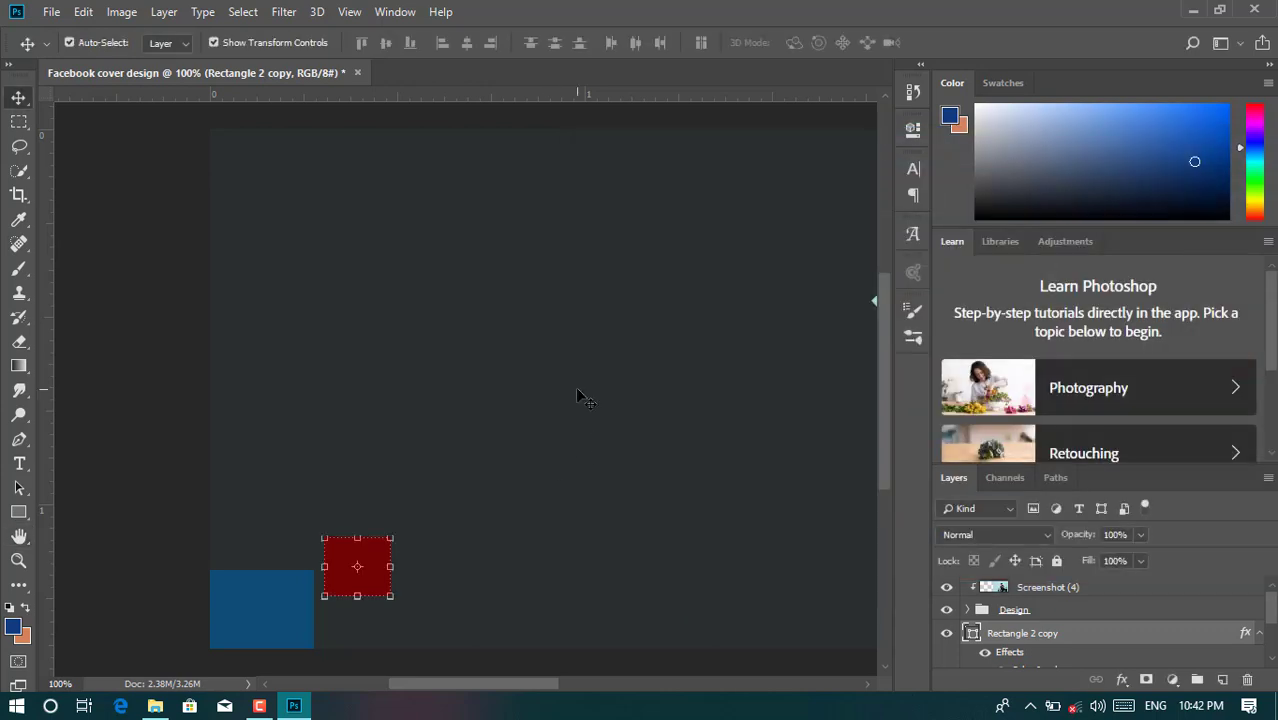
key(ctrl+0)
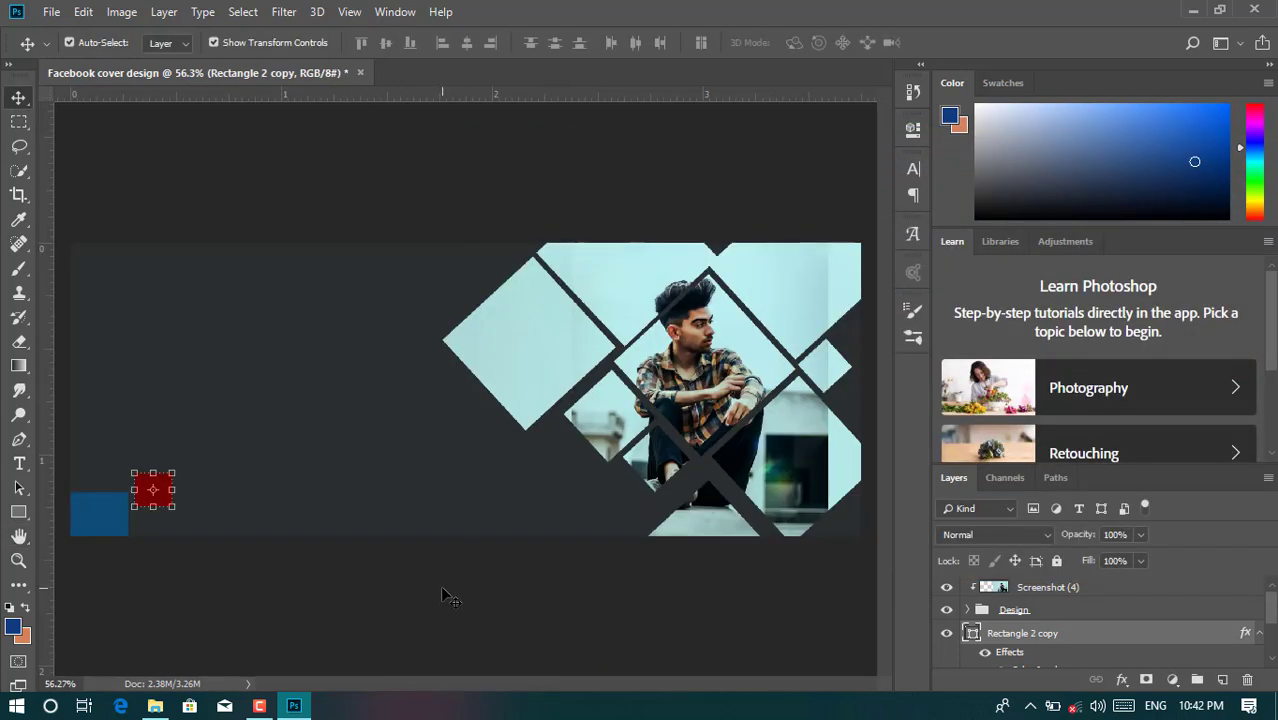
- Type the designer's first name as a text line in the cover's upper left
ctrl+click(147, 370)
key(t)
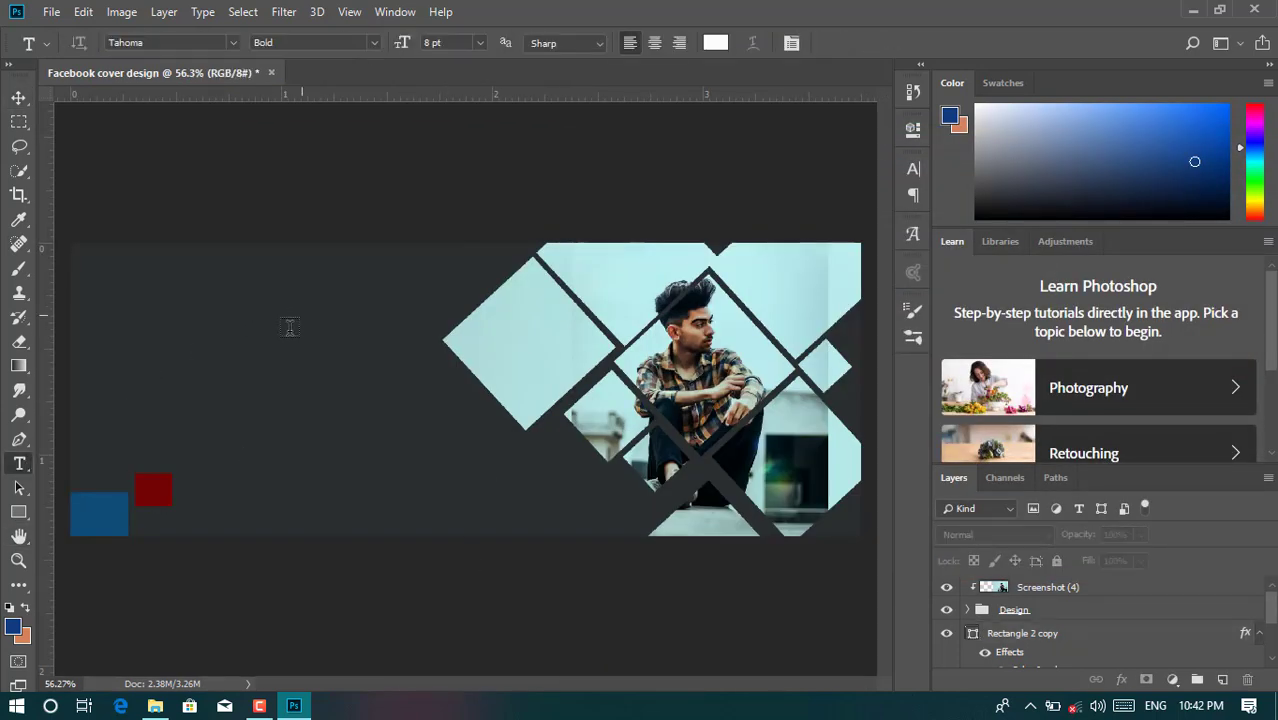
click(288, 324)
text(J)
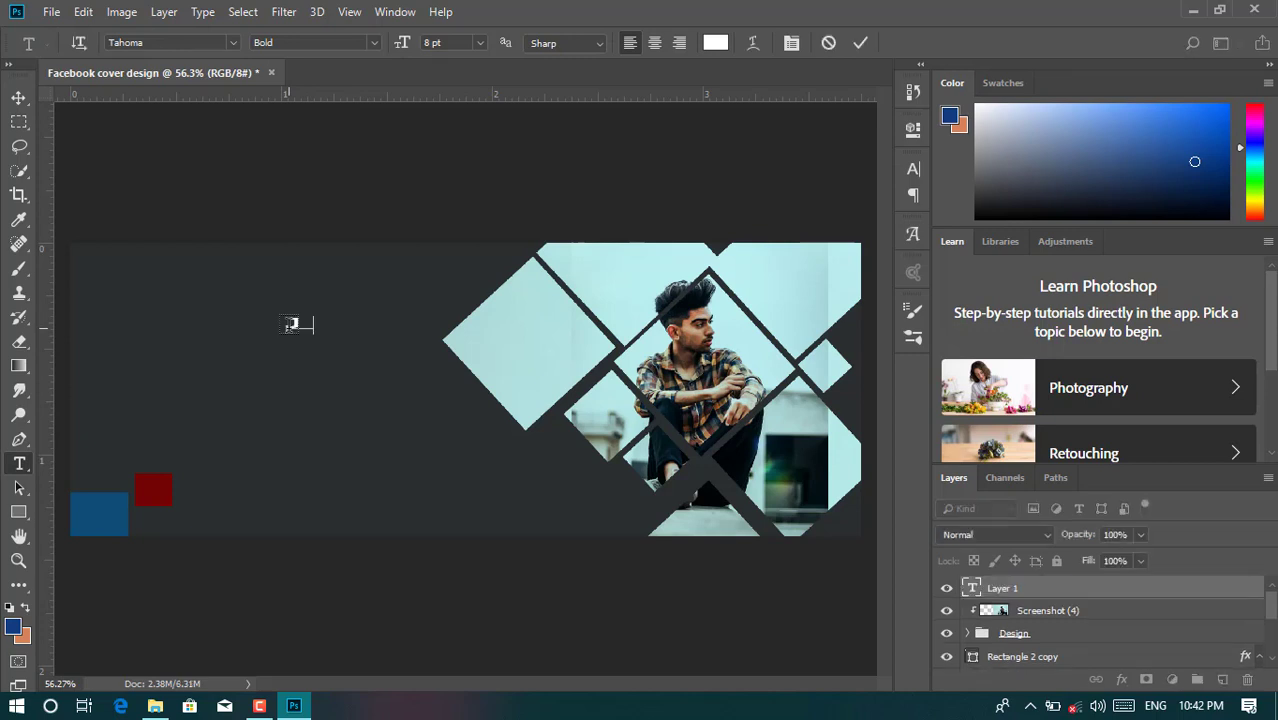
text(ohan)
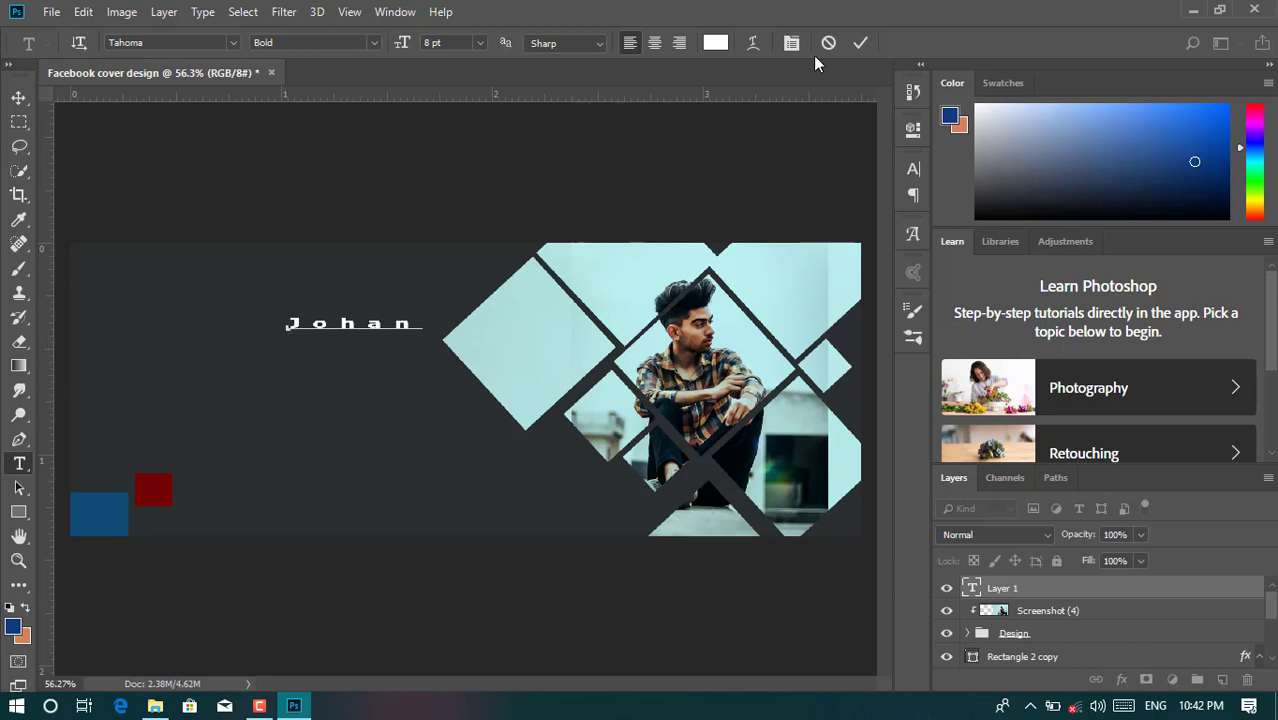
click(860, 42)
- Set the name's tracking to 0 and its size to 16 pt
click(913, 195)
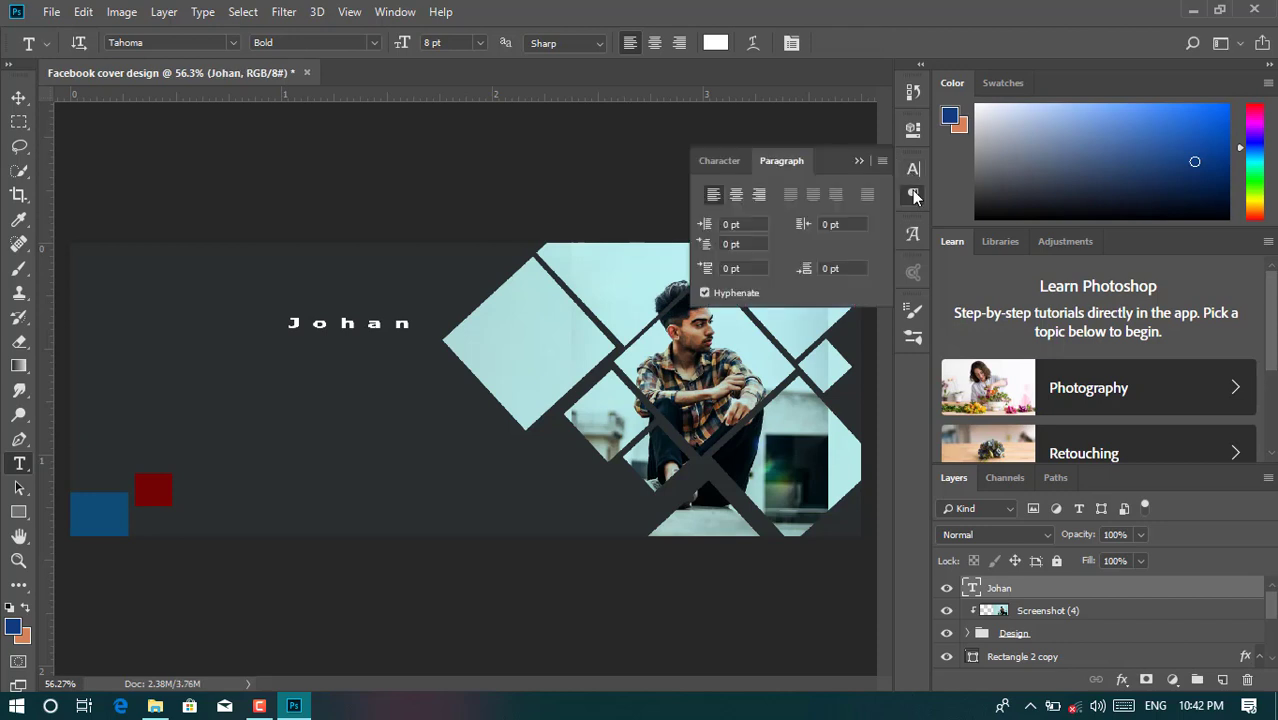
click(913, 169)
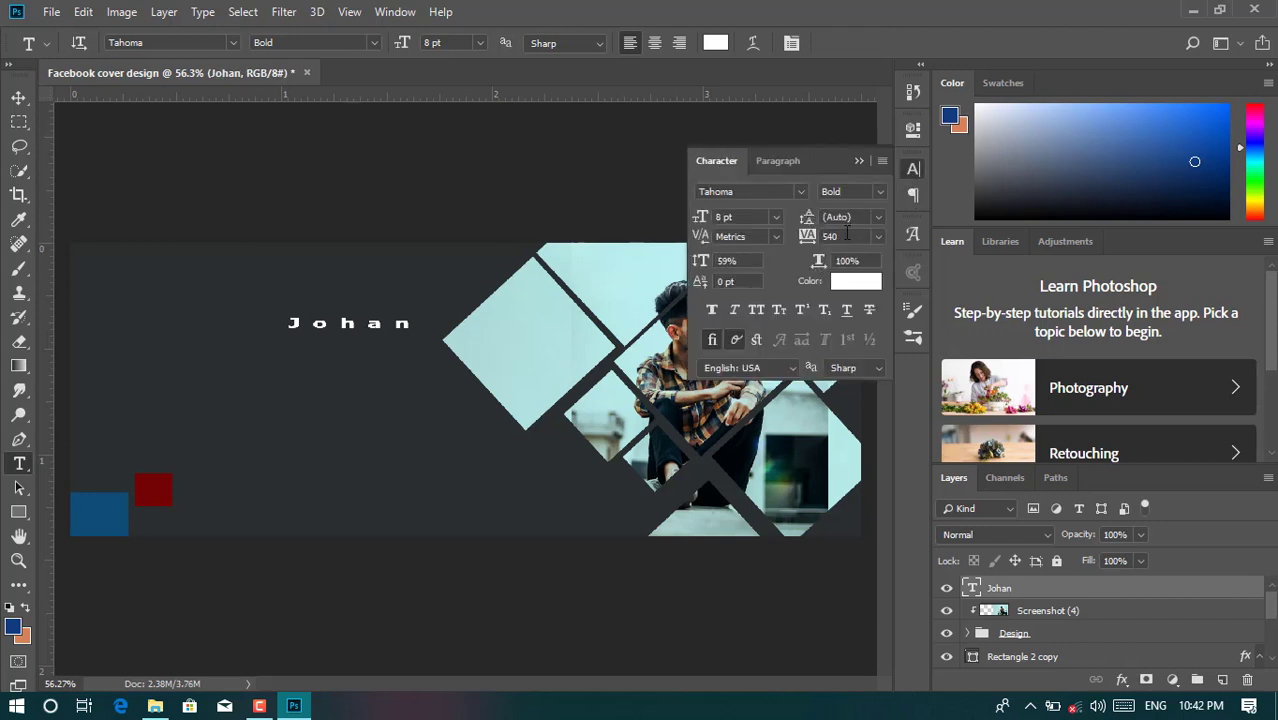
click(846, 235)
key(Return)
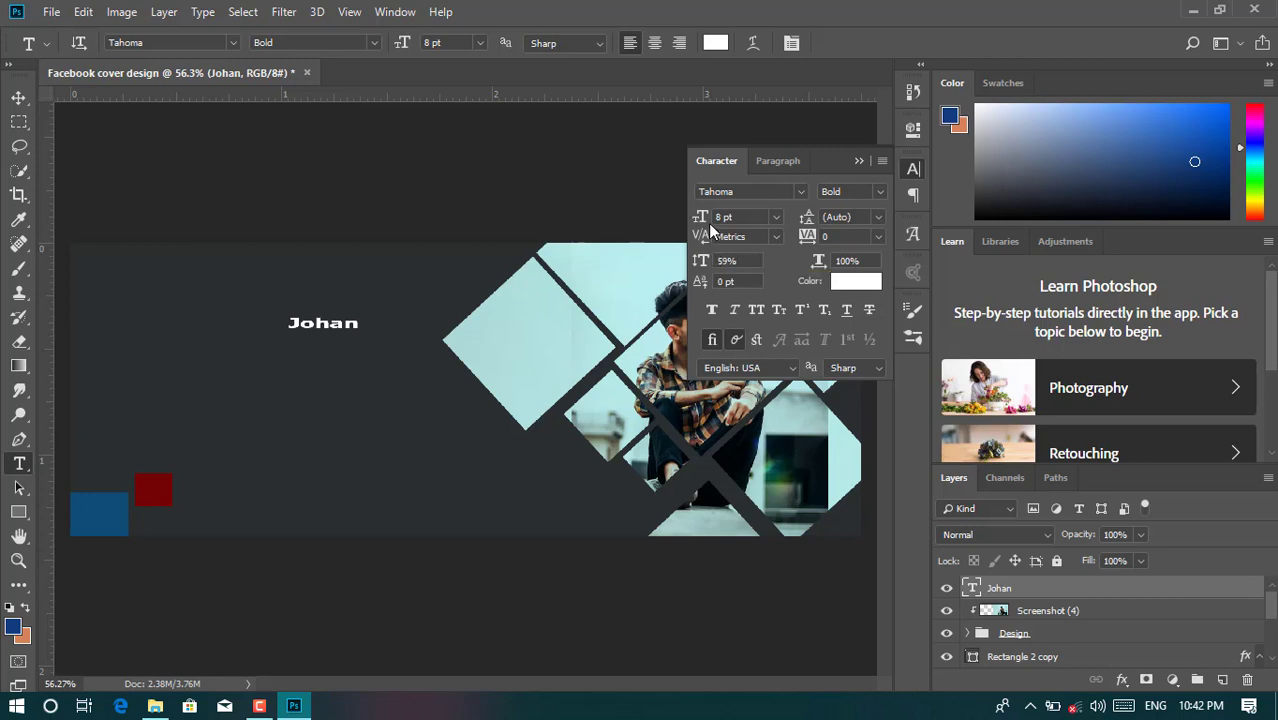
drag(698, 222, 702, 222)
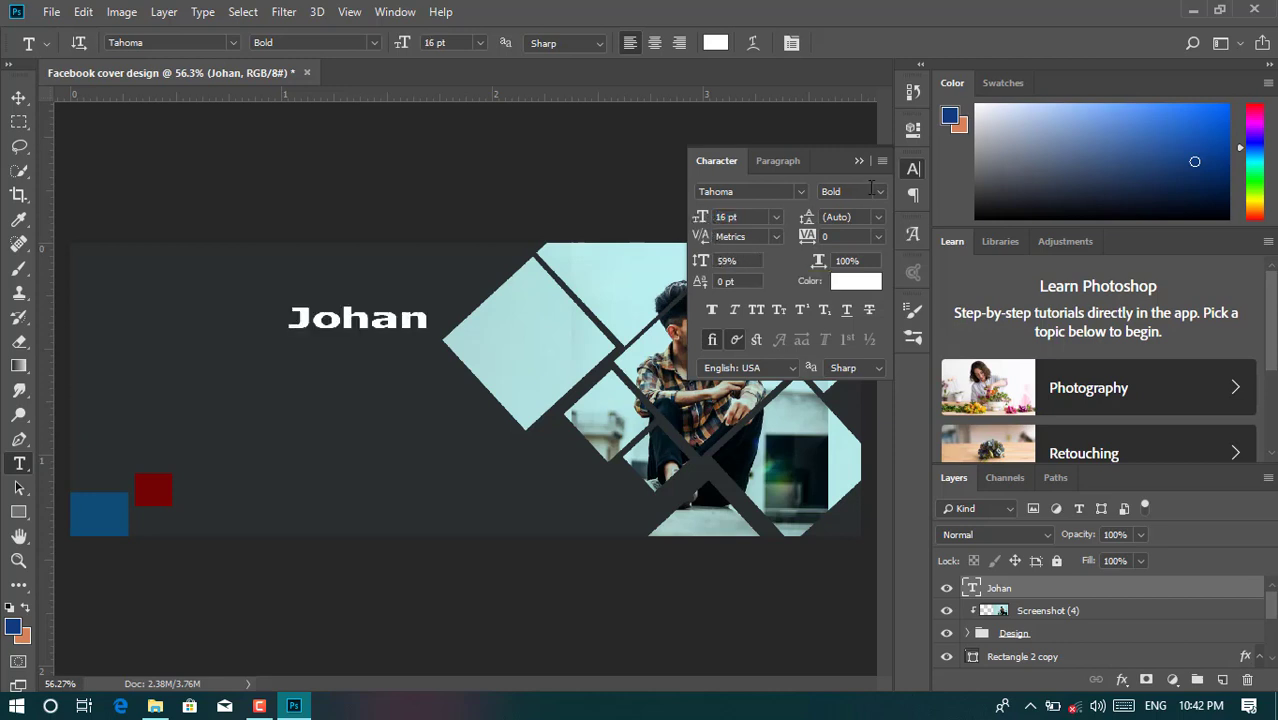
click(910, 175)
- Move the name up and to the right and set its vertical scale to 100%
key(v)
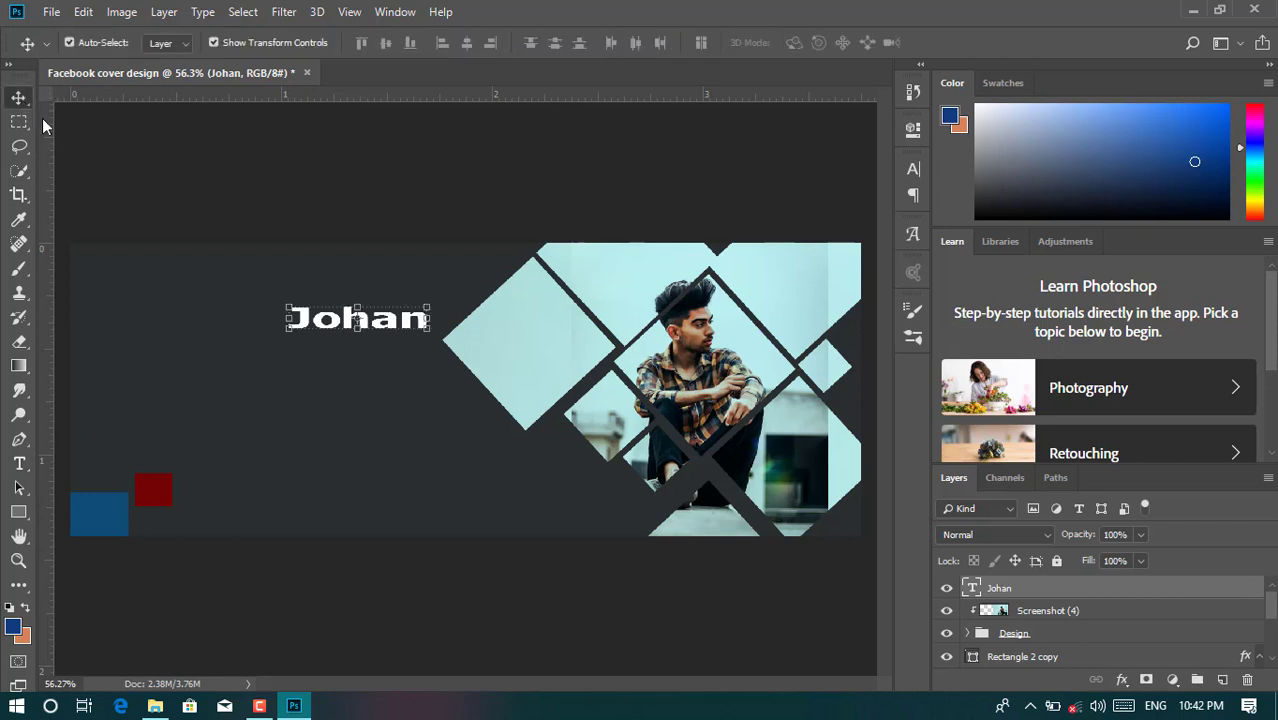
drag(372, 316, 413, 281)
click(913, 170)
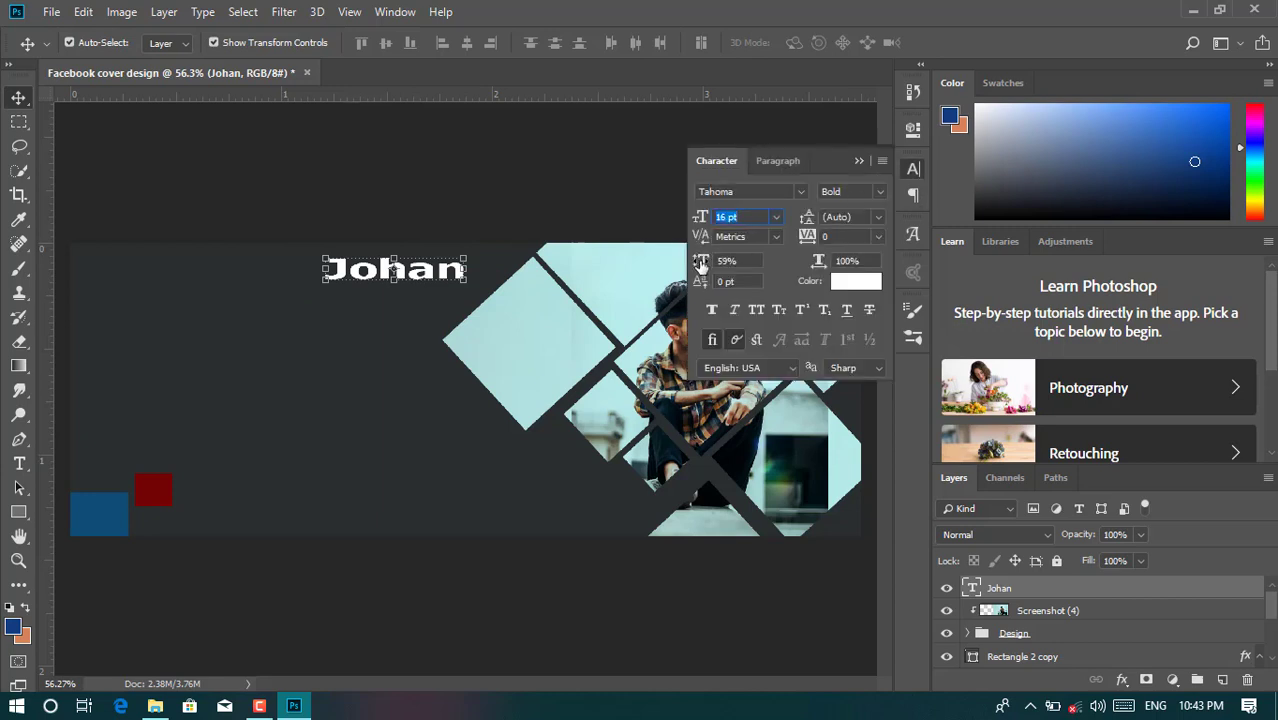
drag(700, 265, 686, 264)
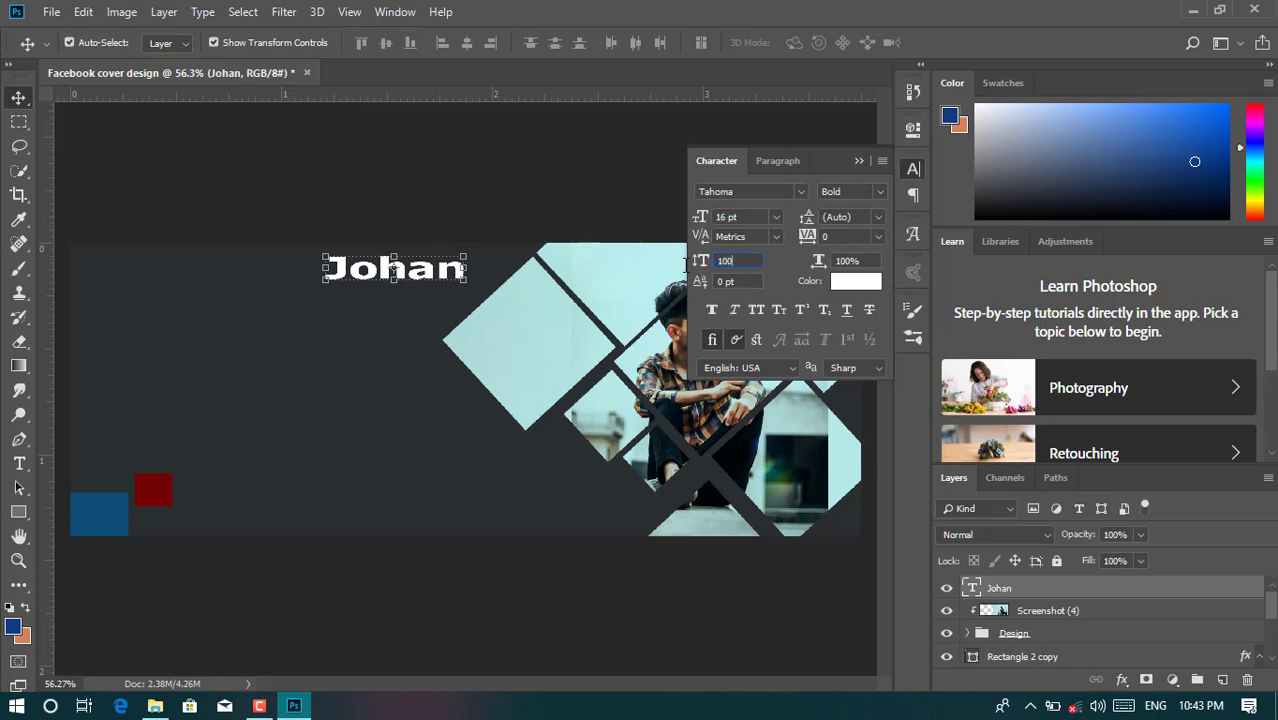
text(100)
key(Return)
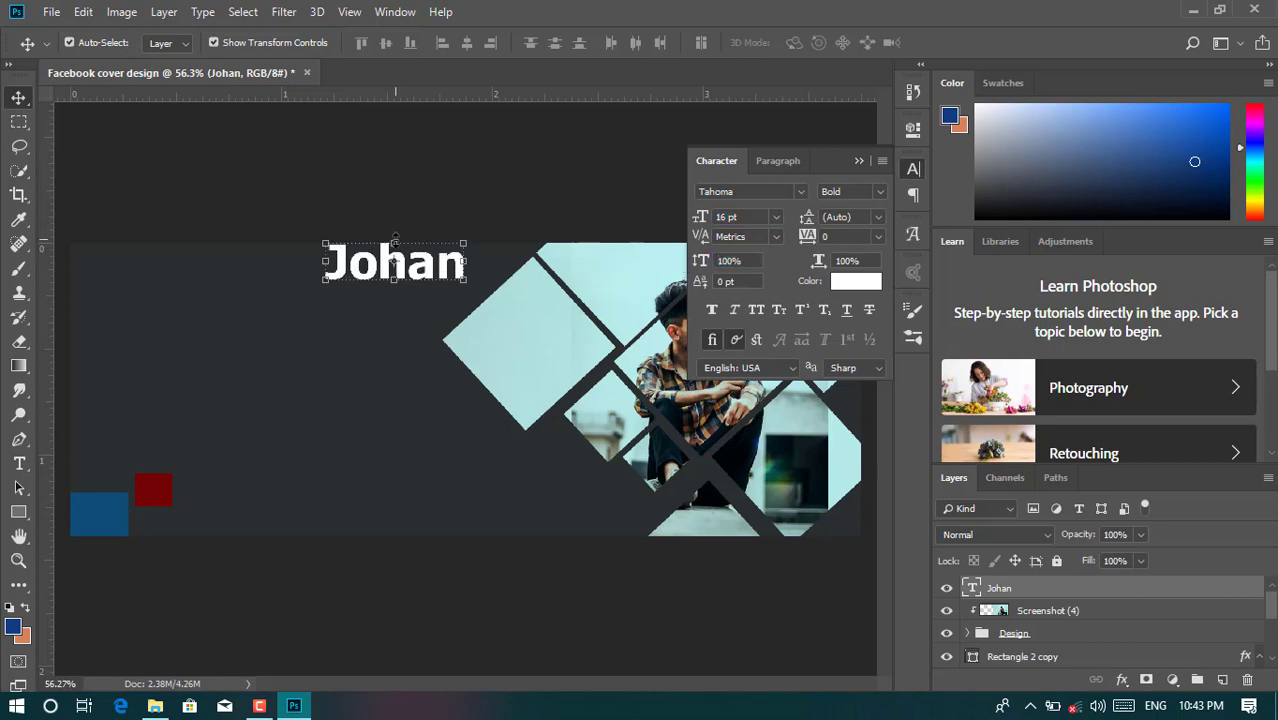
- Squash the name's height slightly with Free Transform and nudge it up
key(ctrl+t)
drag(395, 243, 395, 255)
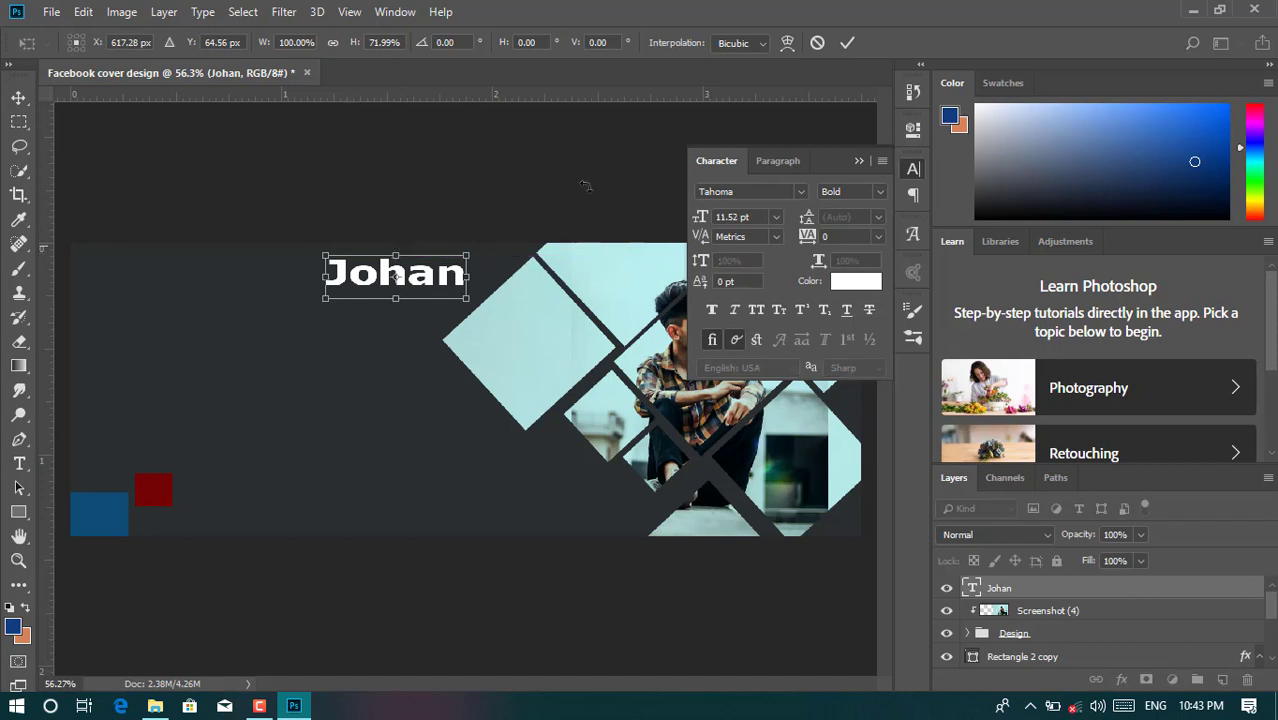
click(847, 42)
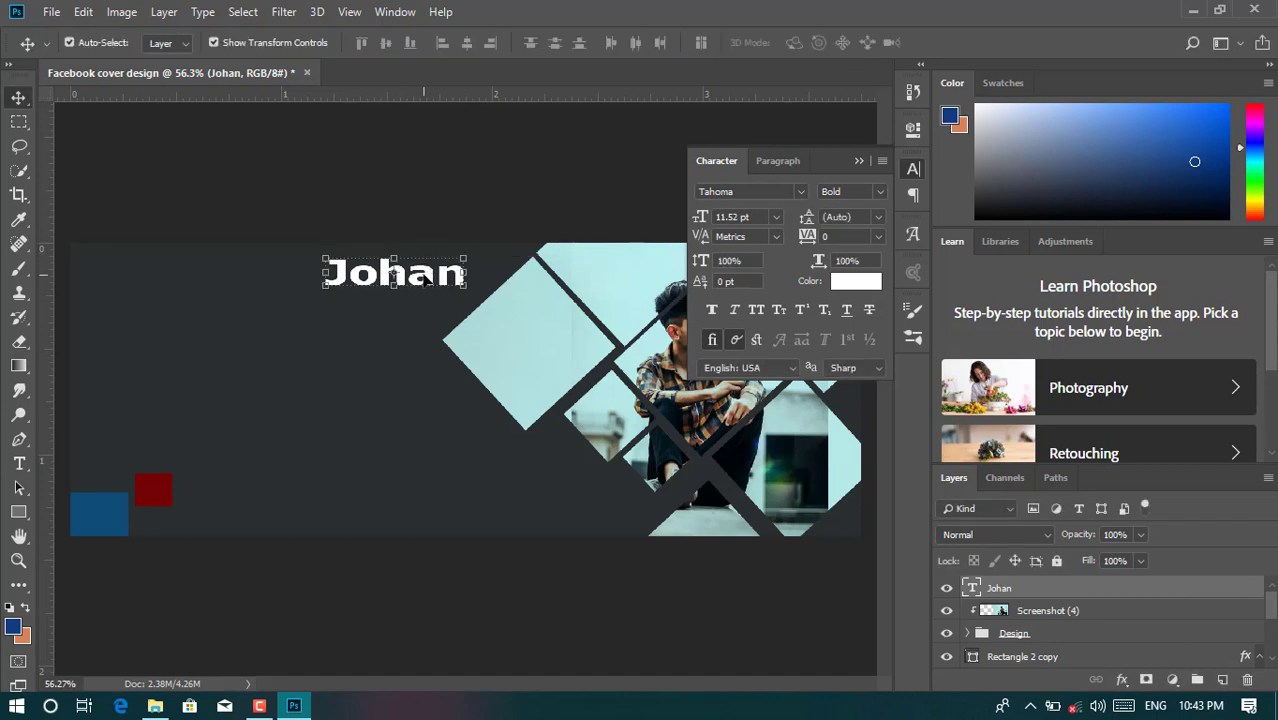
key(Up)
key(Up)
key(Up)
key(Up)
key(Up)
key(Up)
key(Up)
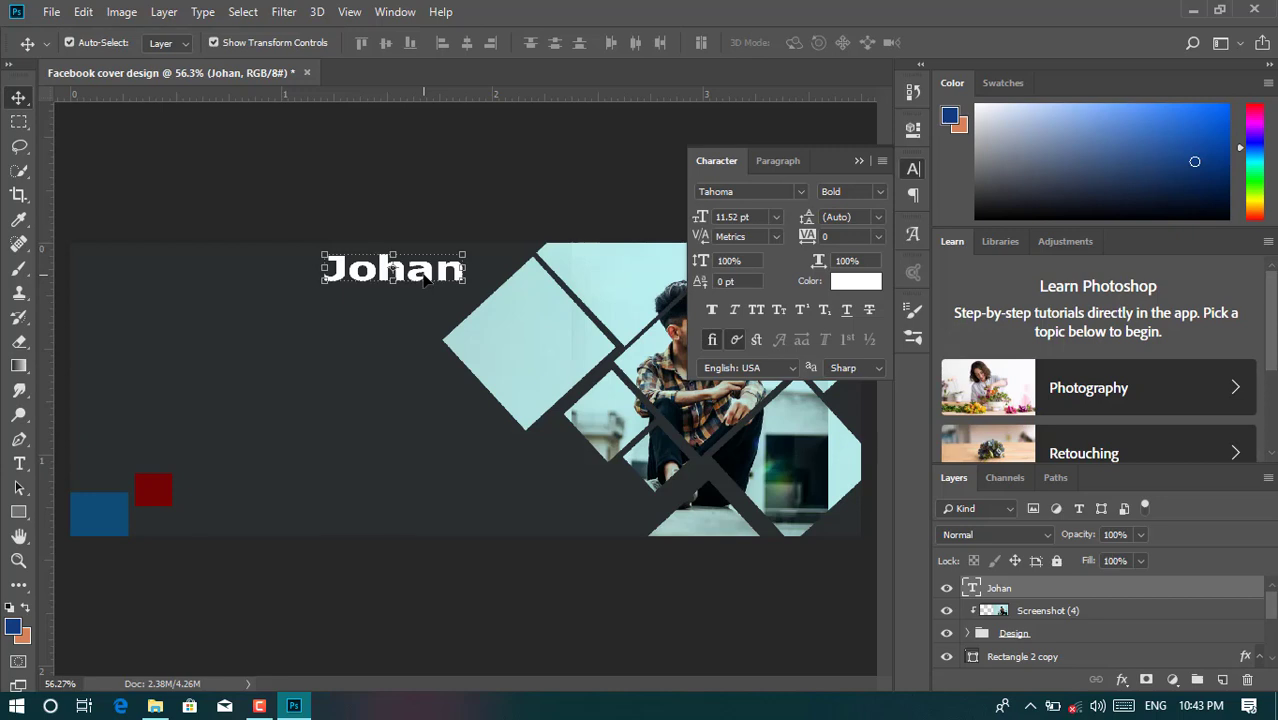
- Add the designer's full name as a new text line, shrink it to 11 pt, and nudge it up
click(19, 463)
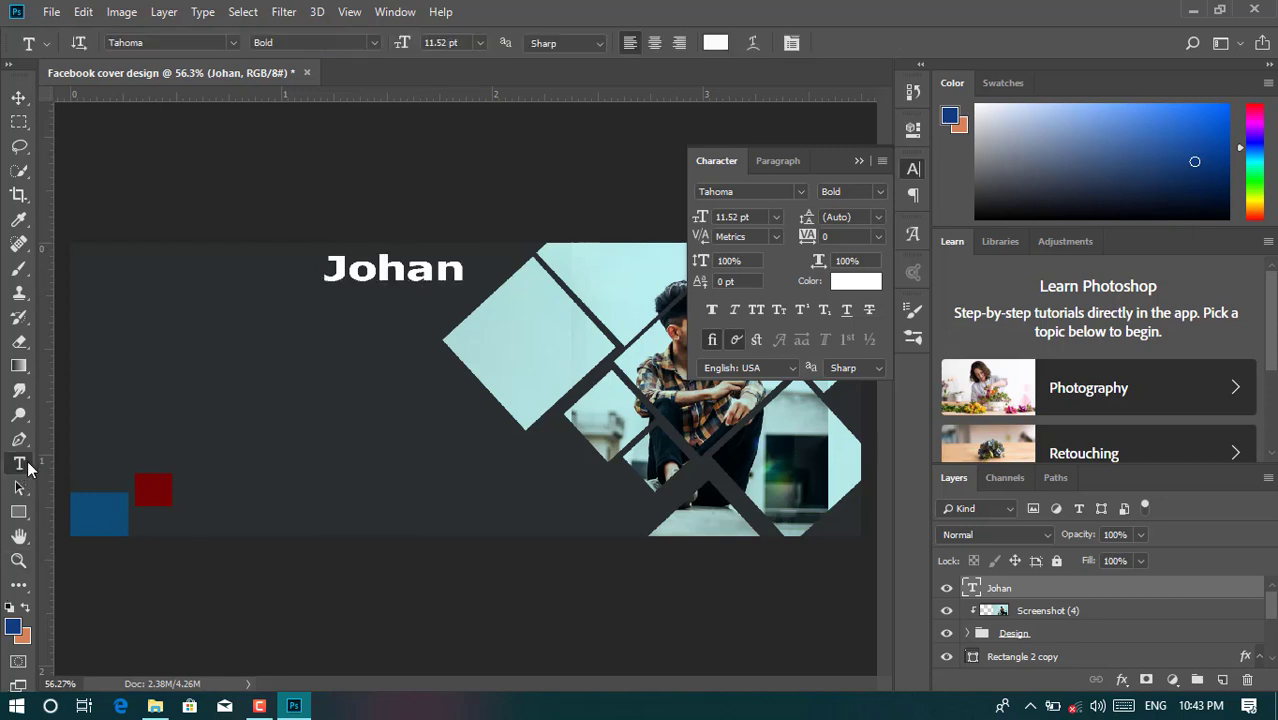
click(125, 357)
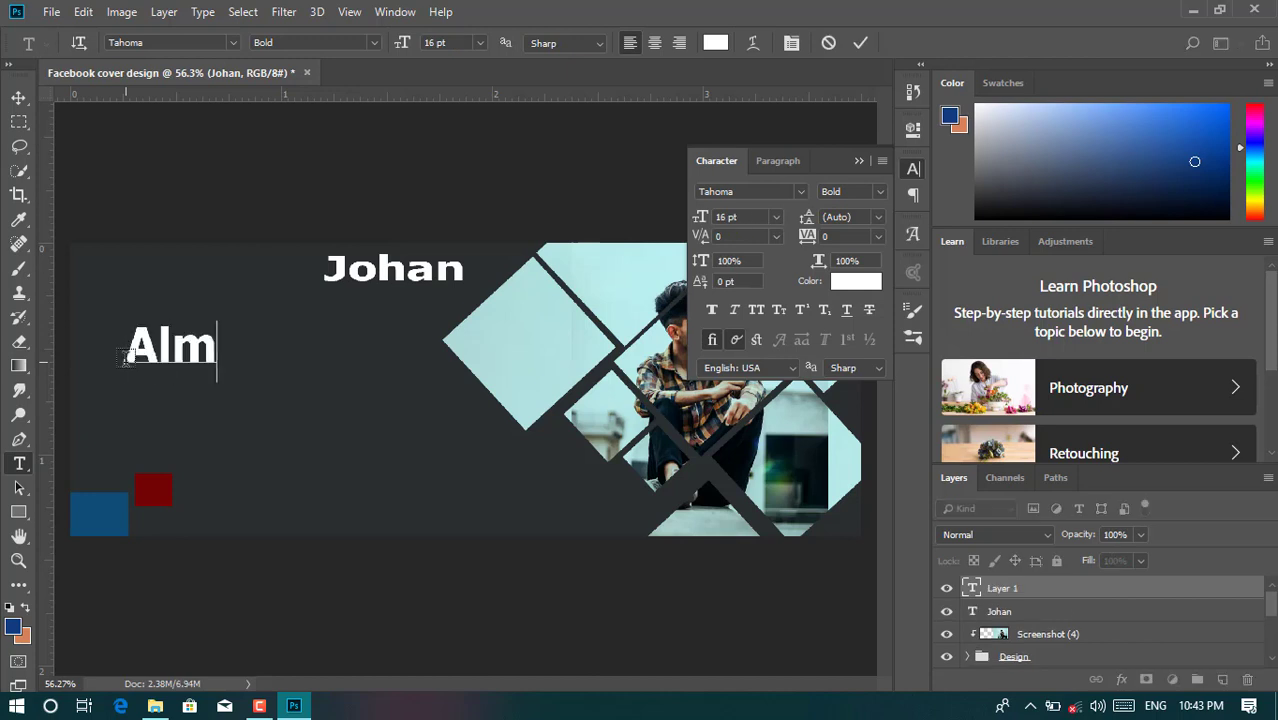
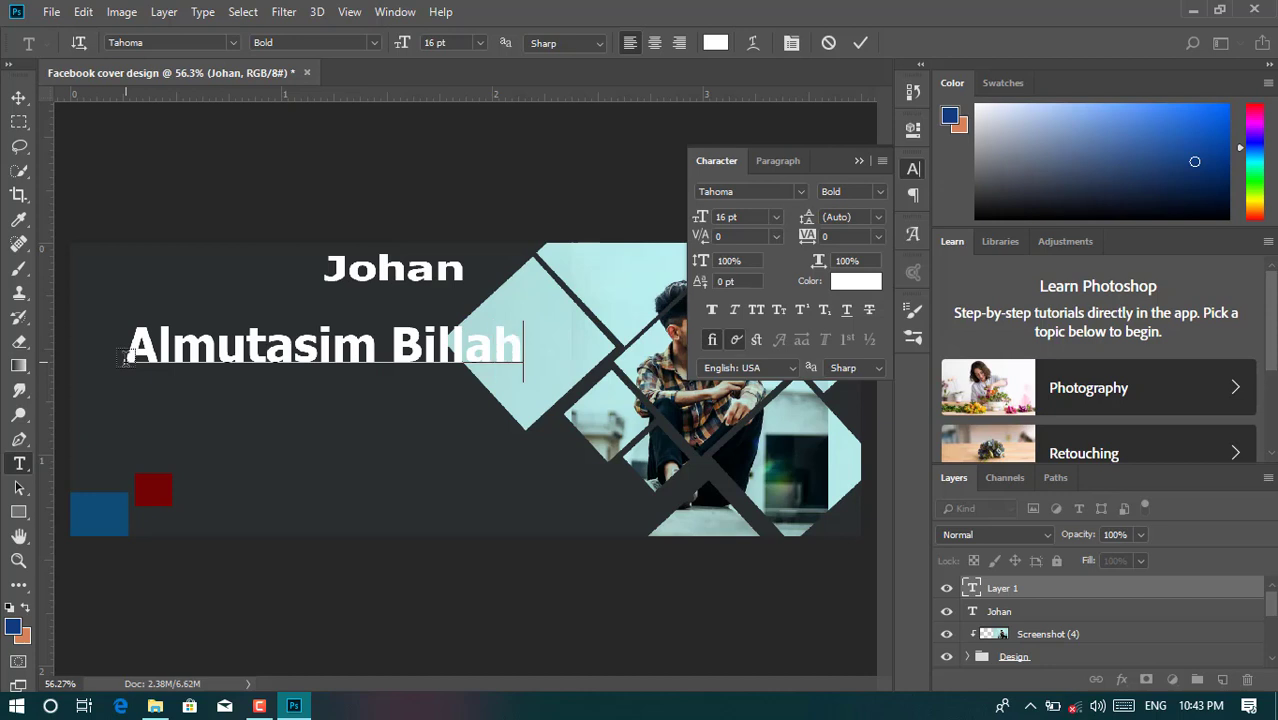
click(860, 42)
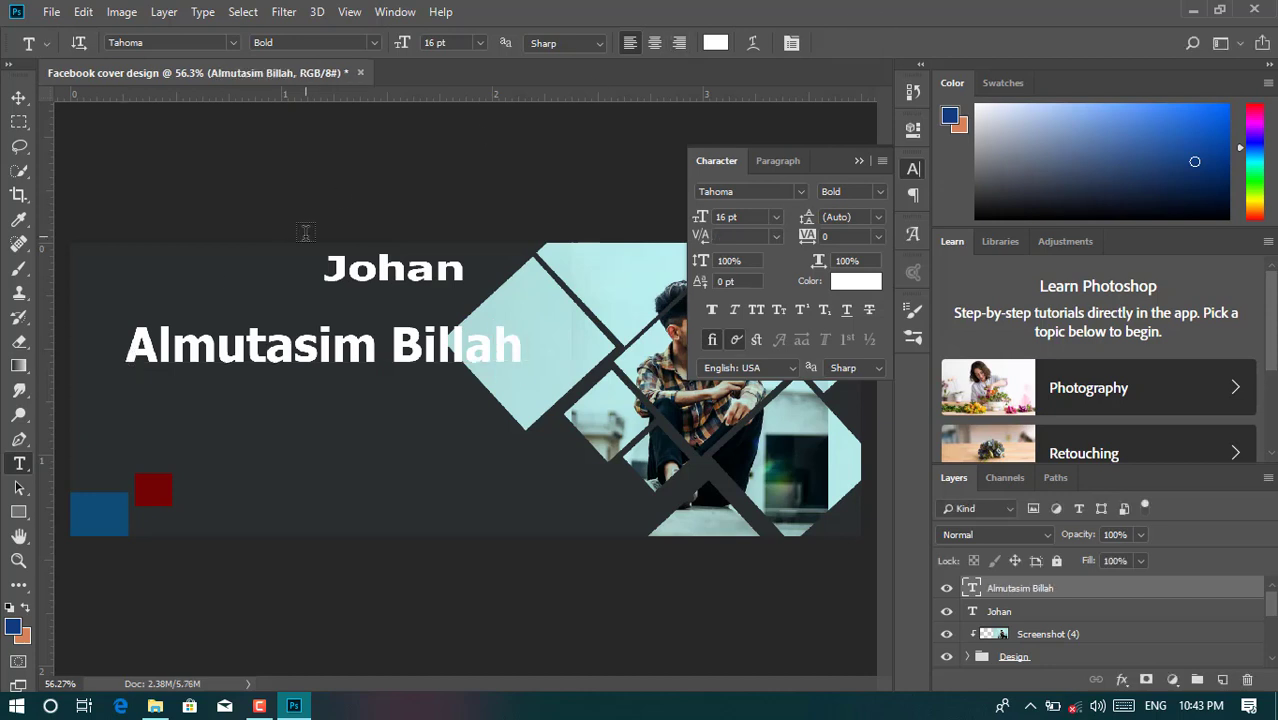
drag(398, 50, 384, 50)
click(19, 98)
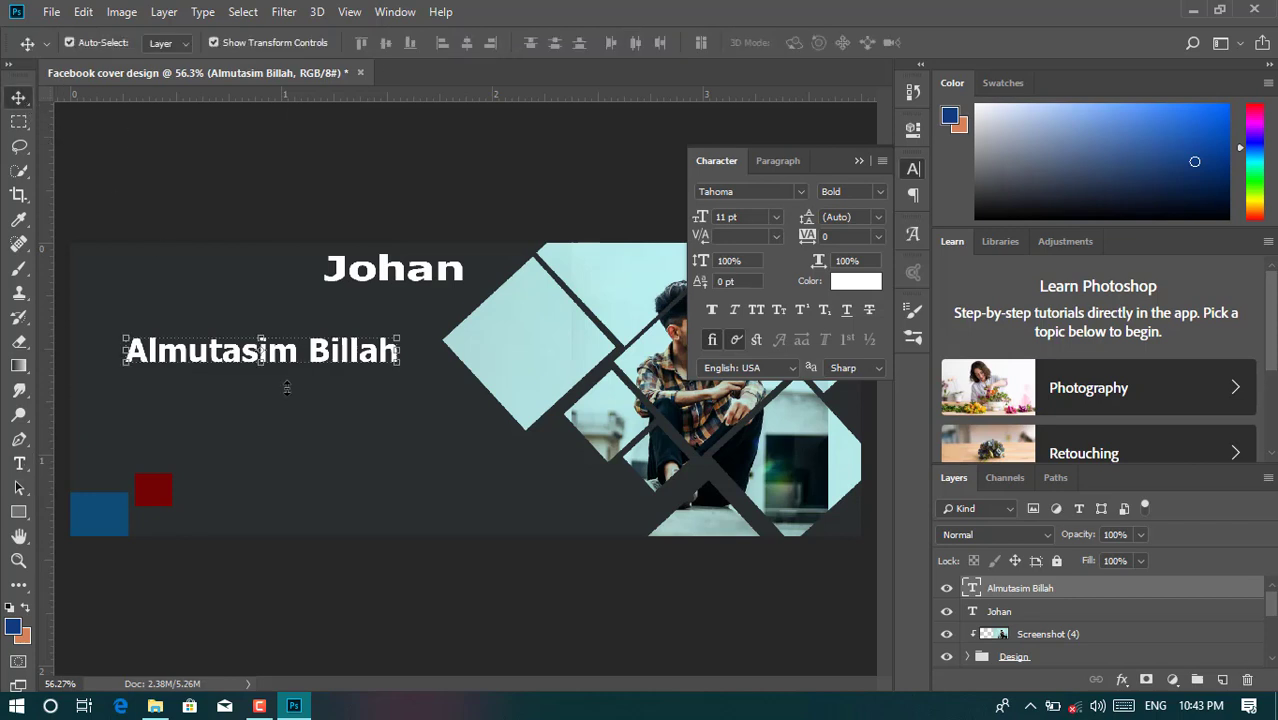
key(Up)
key(Up)
key(Up)
key(Up)
key(Up)
key(Up)
key(Up)
key(Up)
key(Up)
key(Up)
key(Up)
key(Up)
key(Up)
key(Up)
key(Up)
key(Up)
key(Up)
key(Up)
key(Up)
key(Up)
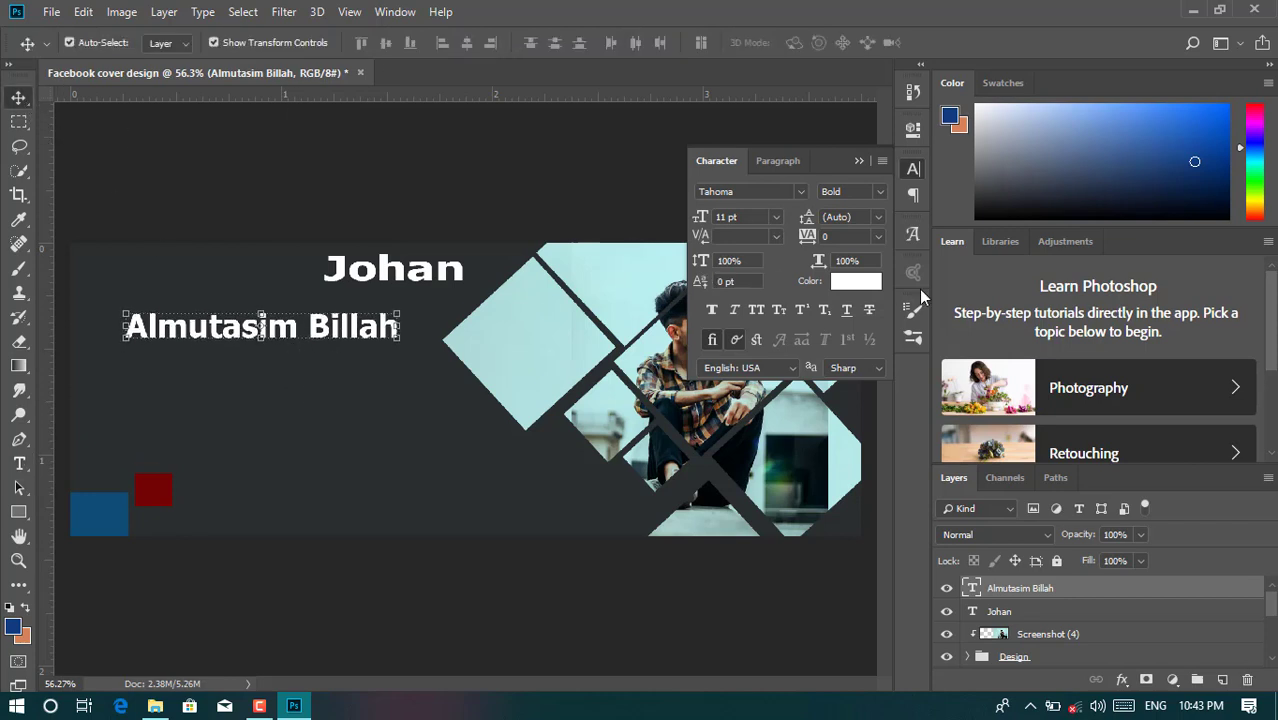
- Underline the full-name line using the Character panel
click(912, 170)
click(396, 12)
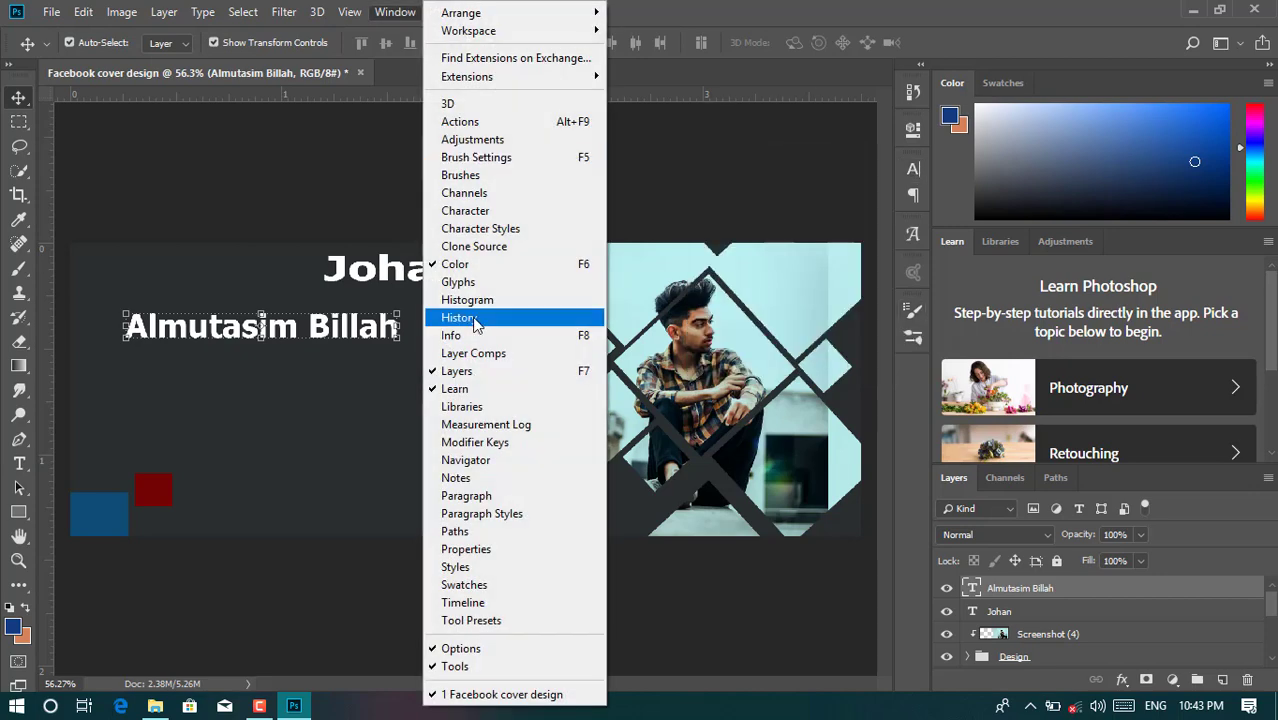
click(470, 216)
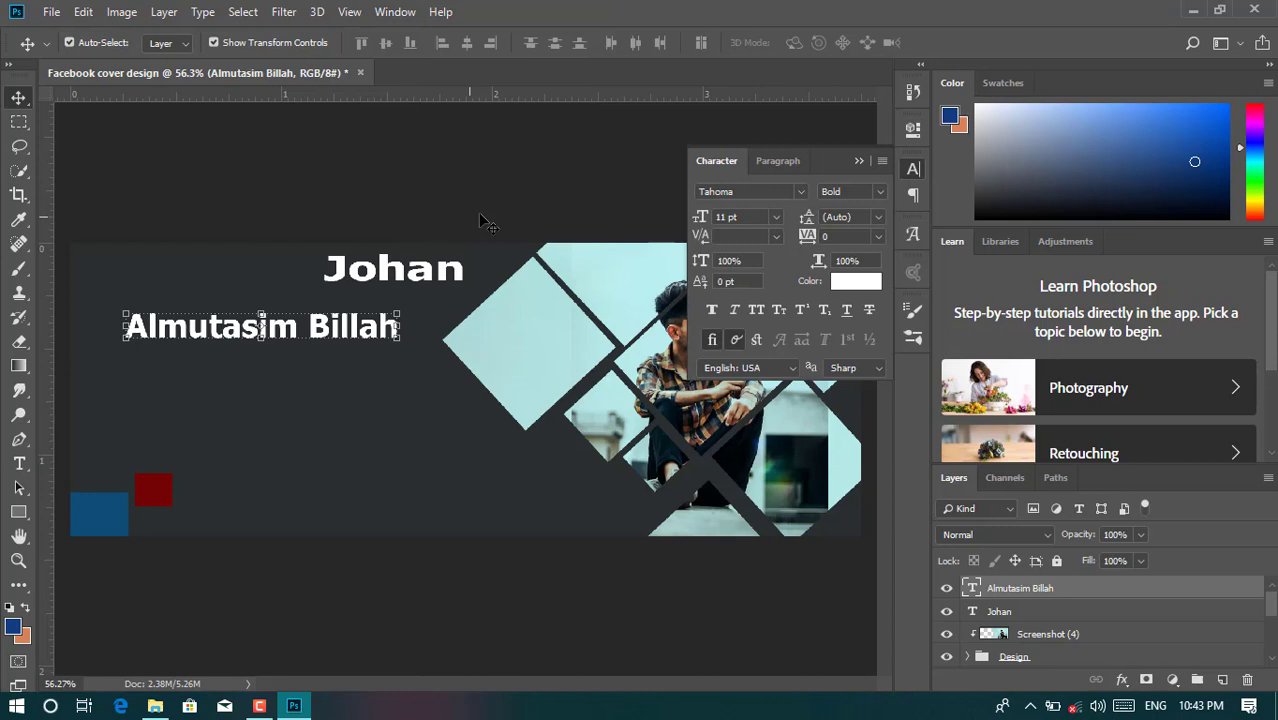
click(848, 311)
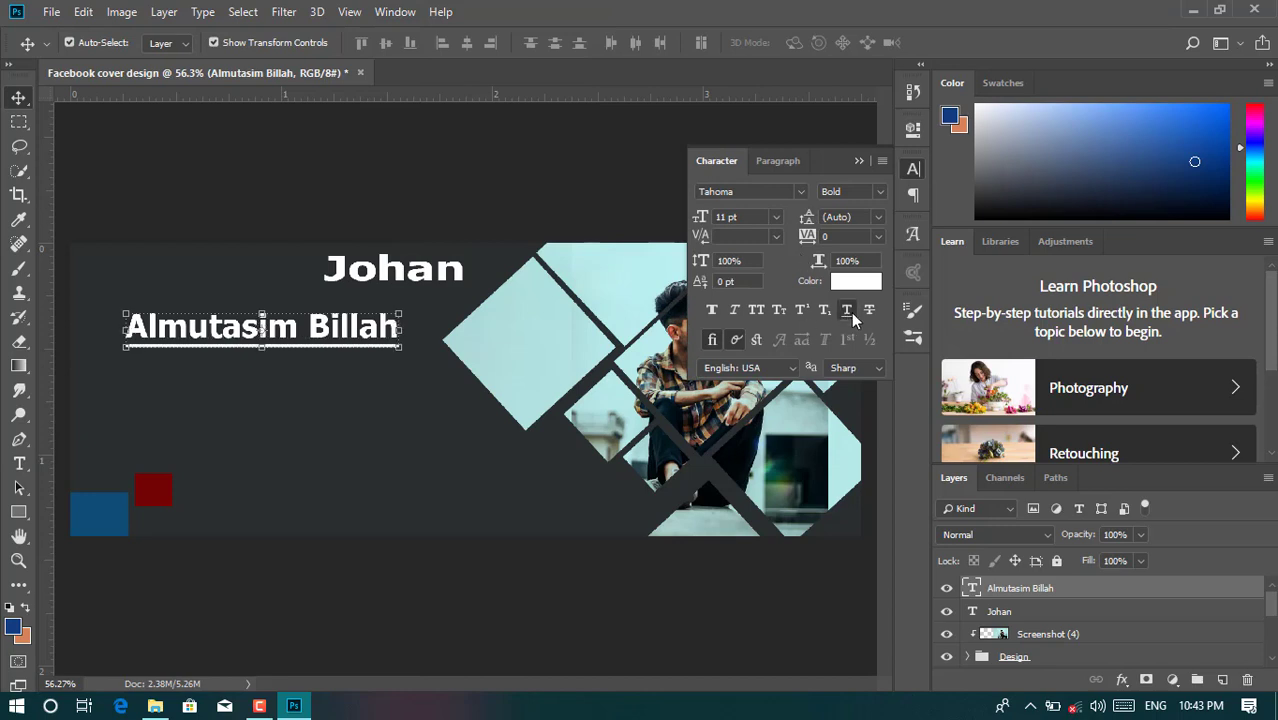
click(858, 160)
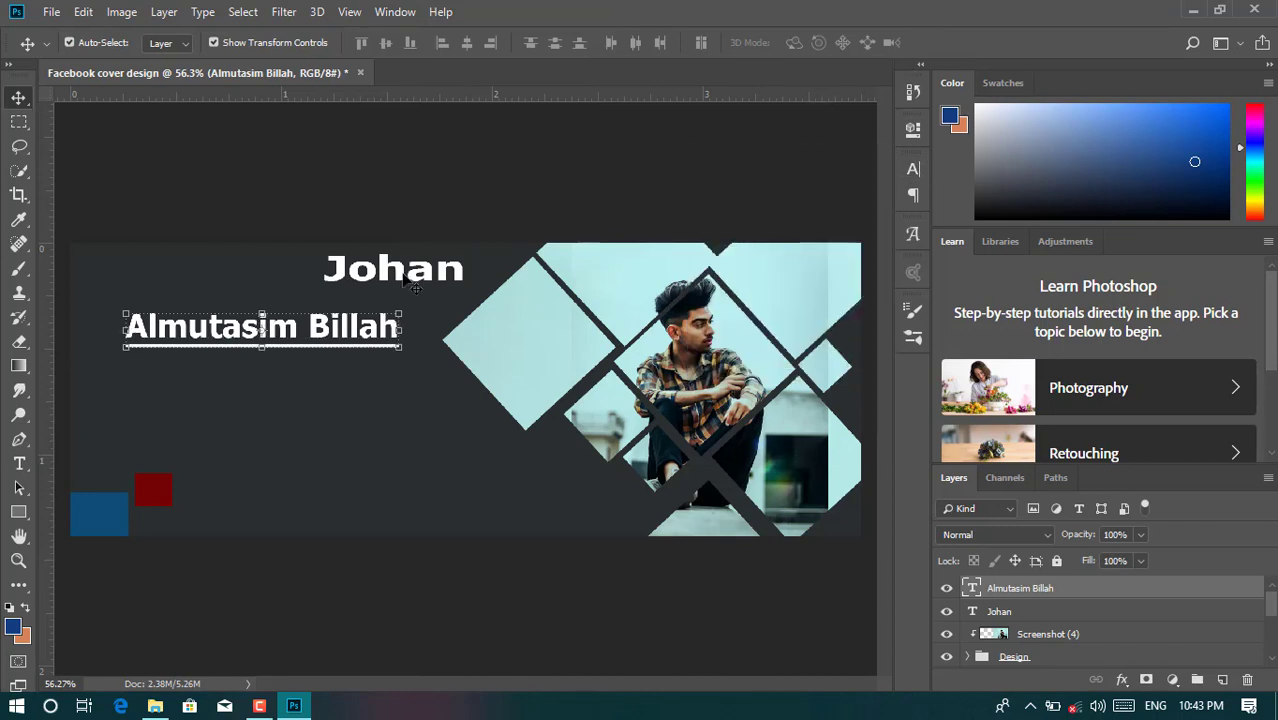
click(262, 392)
click(20, 464)
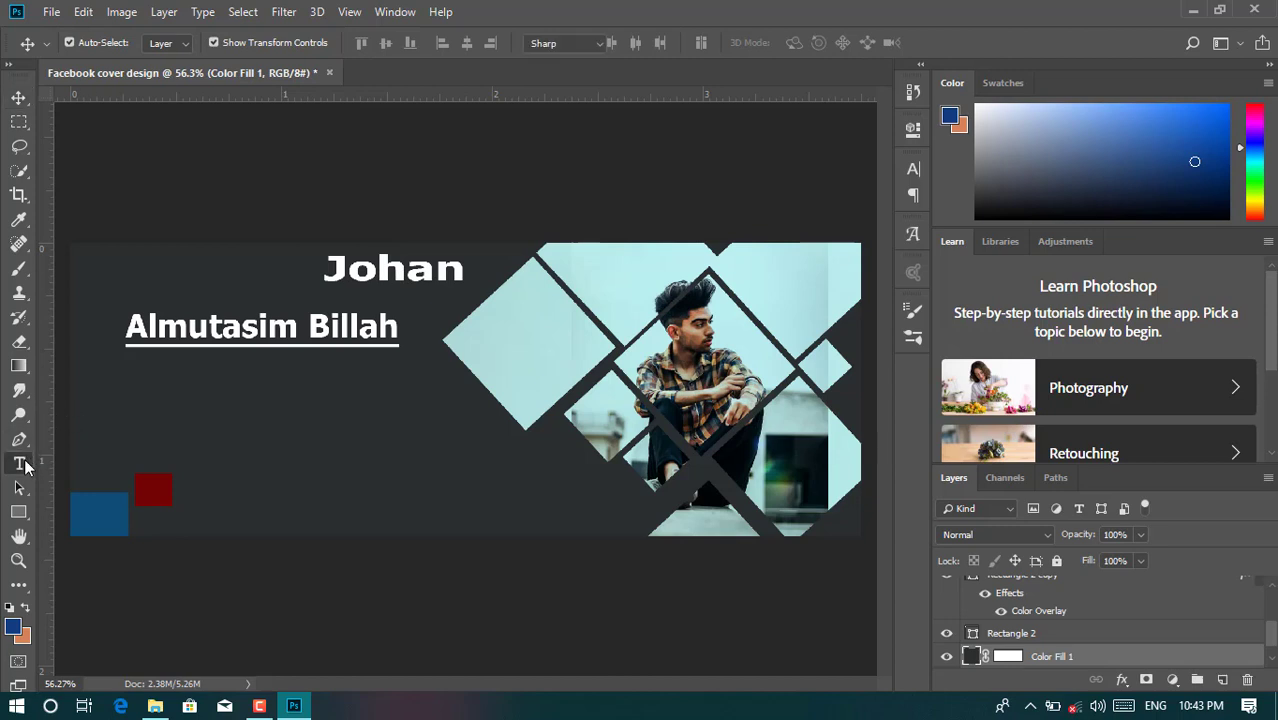
- Type 'pixel studio' as a new text line below the name
click(153, 402)
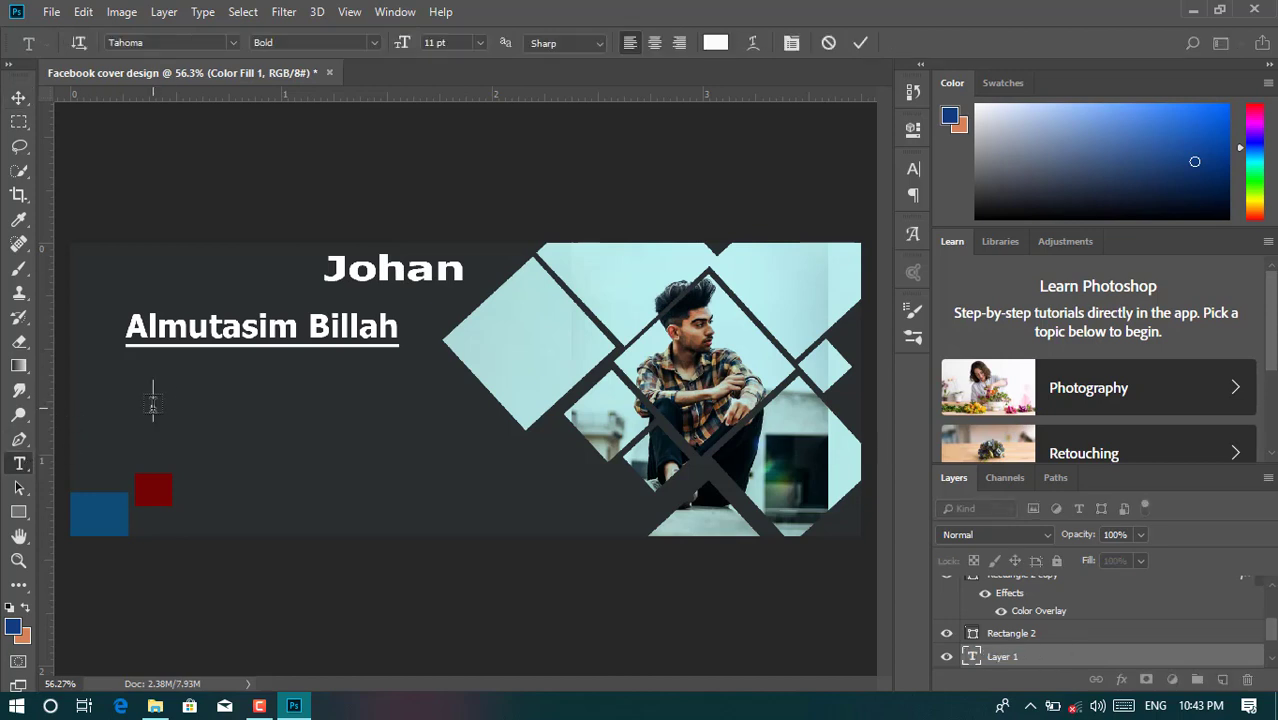
text(pixel studio)
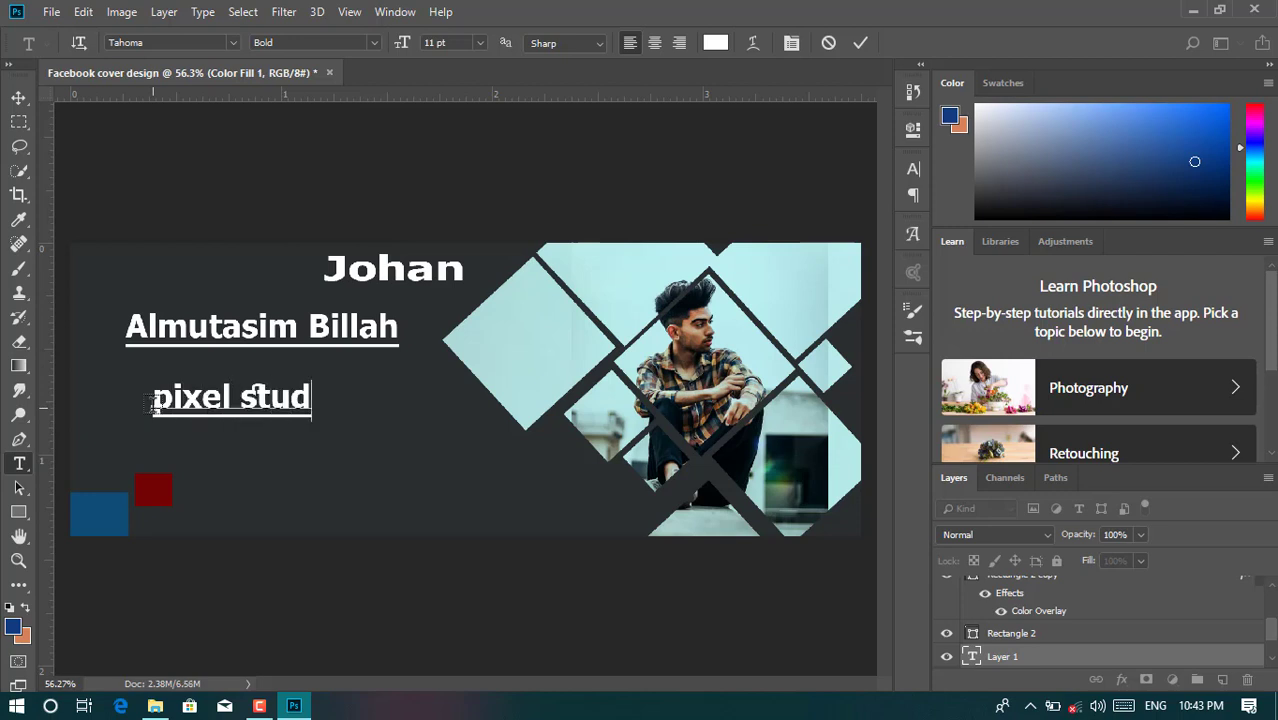
click(860, 42)
- Remove the underline and give pixel studio 69% vertical scale, 260 tracking and 7 pt size
click(912, 172)
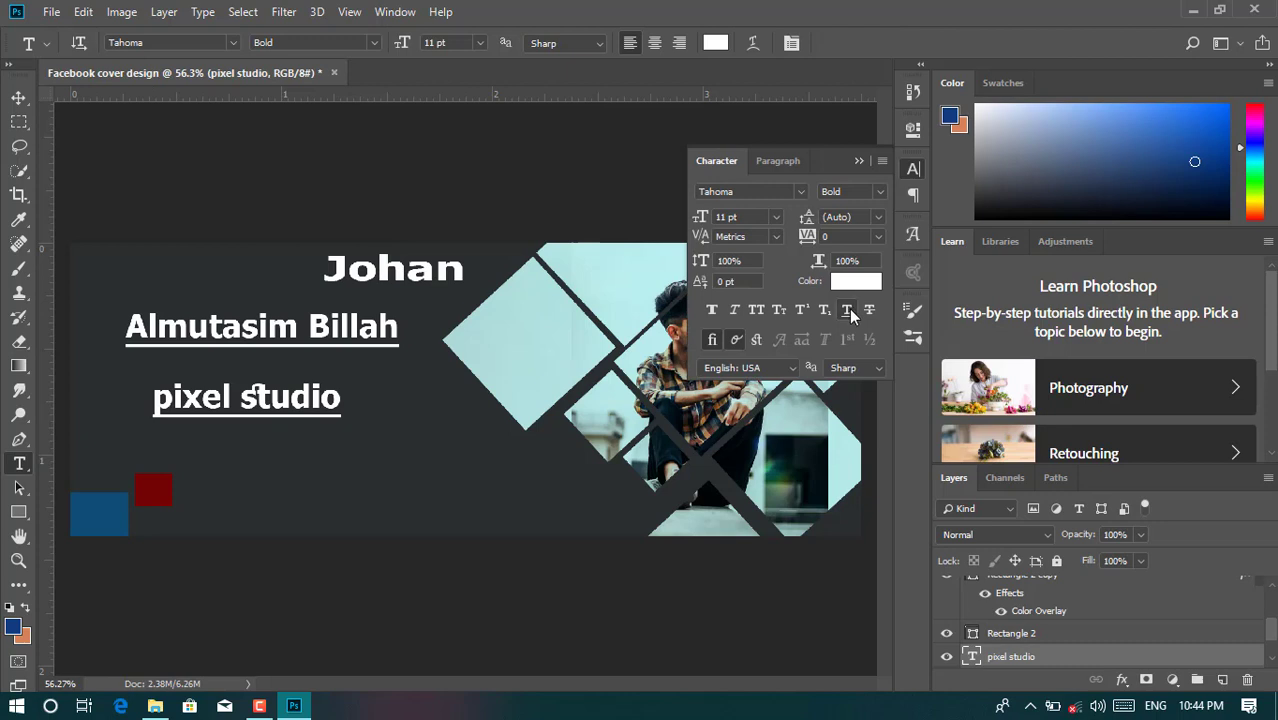
click(846, 310)
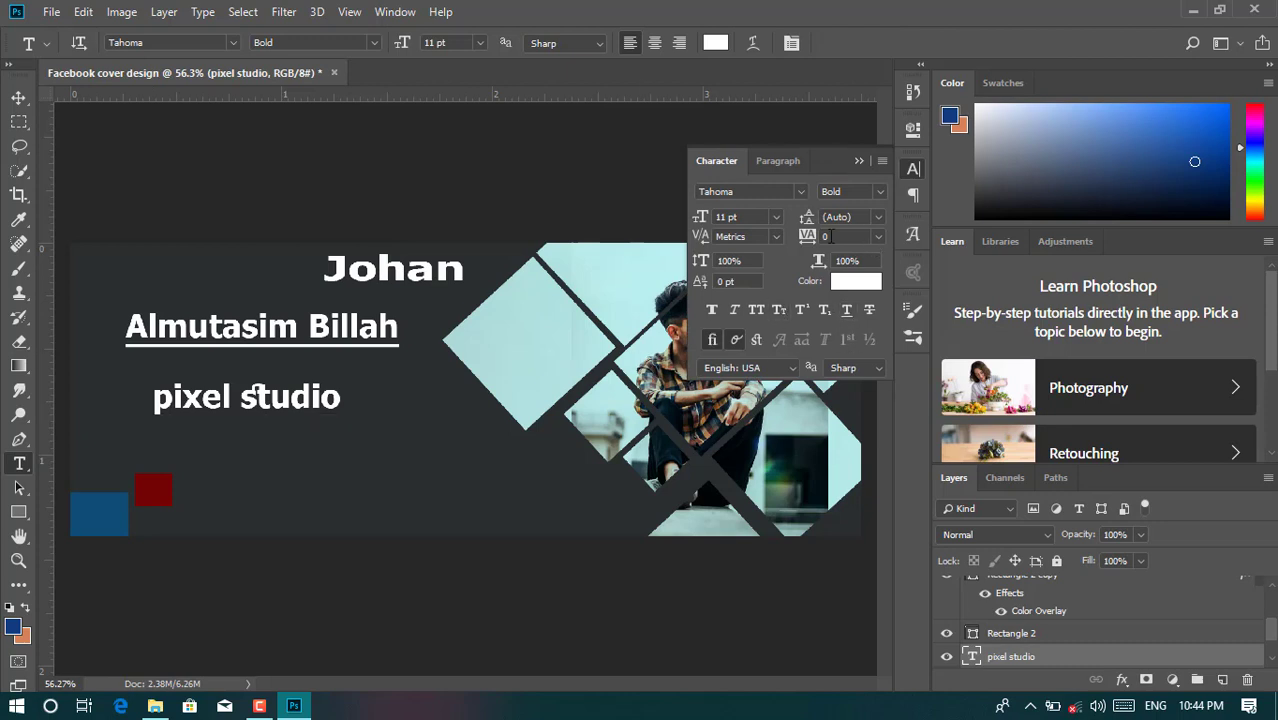
drag(700, 262, 680, 259)
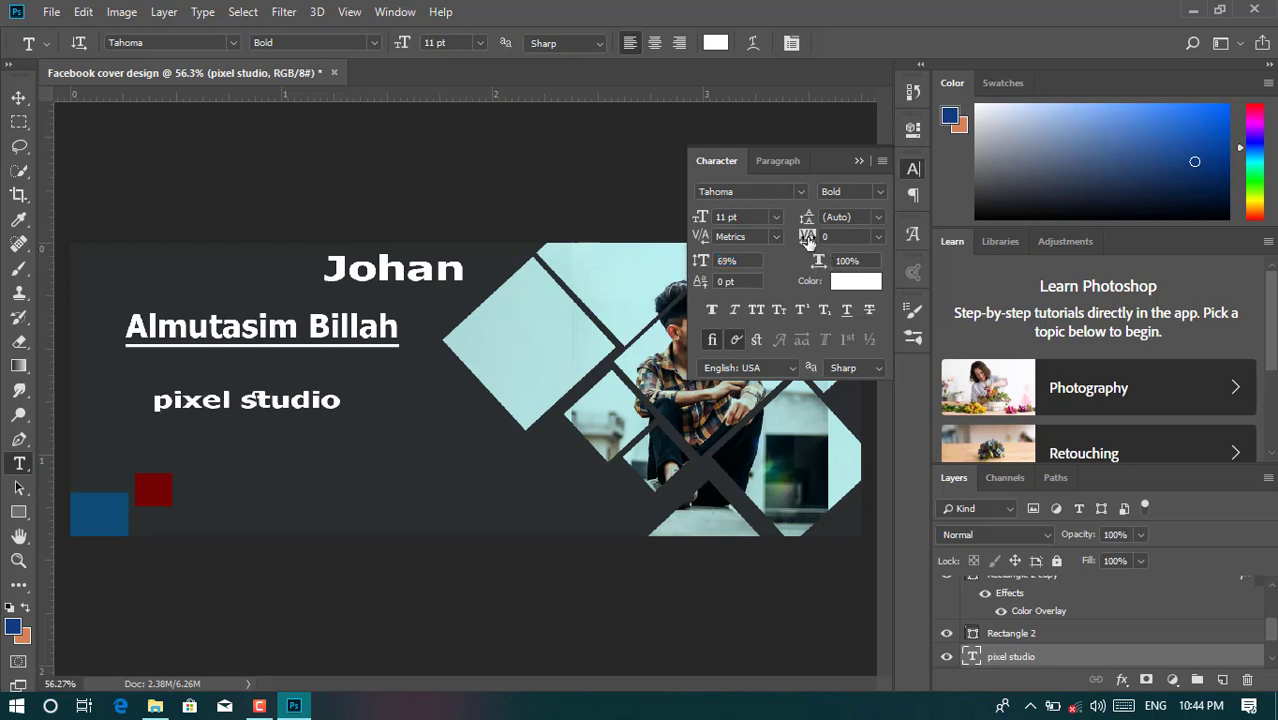
mouse_move(807, 240)
mouse_down()
mouse_move(830, 237)
mouse_move(795, 240)
mouse_up()
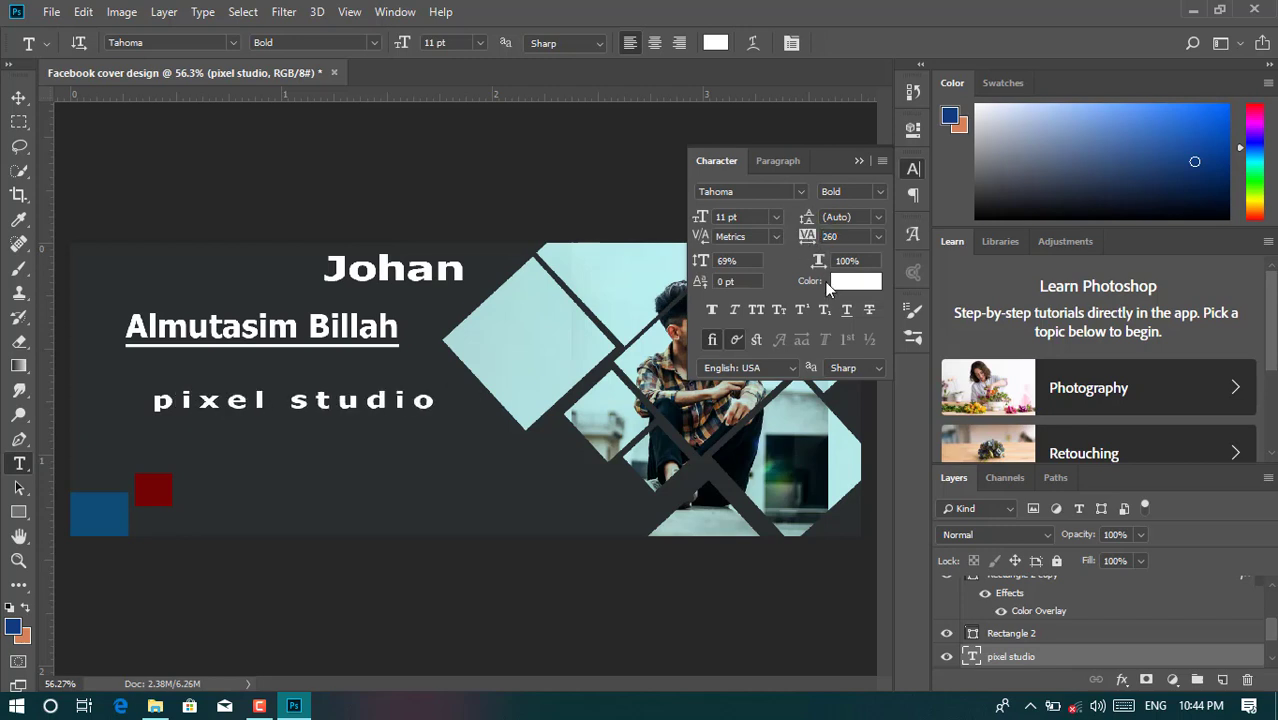
drag(700, 218, 700, 222)
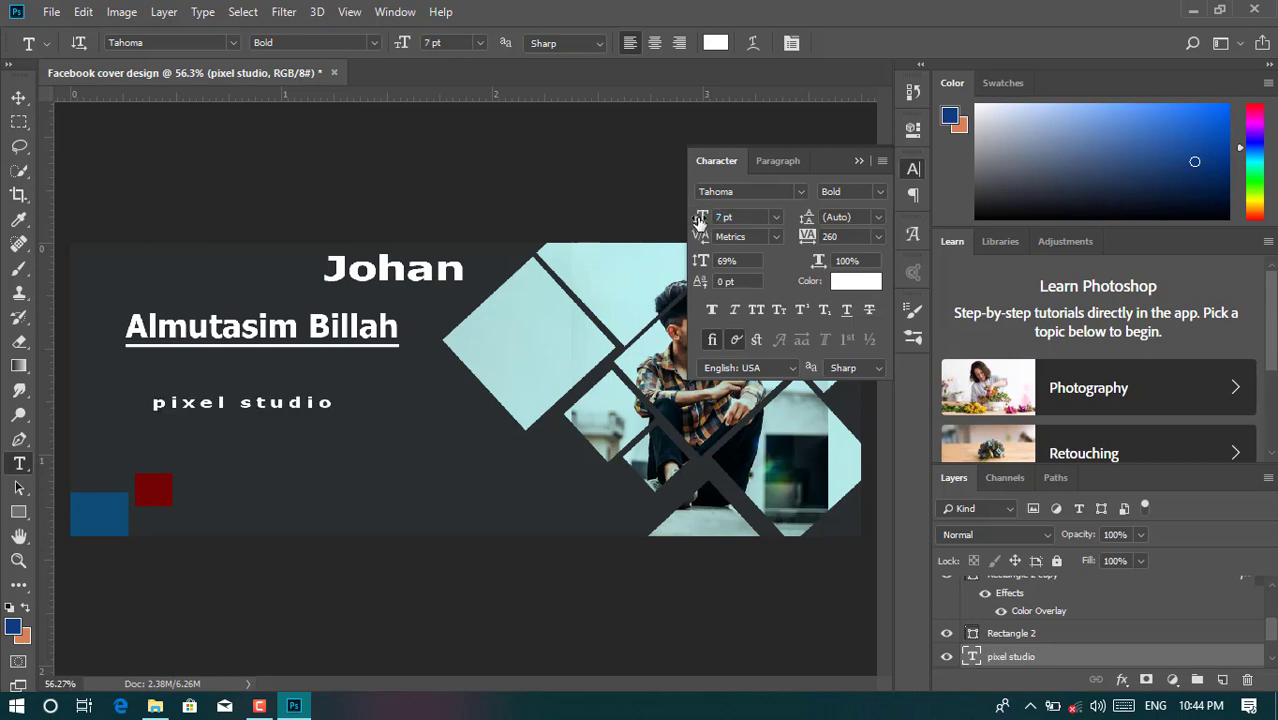
- Move the pixel studio line up directly beneath the underlined name
click(19, 97)
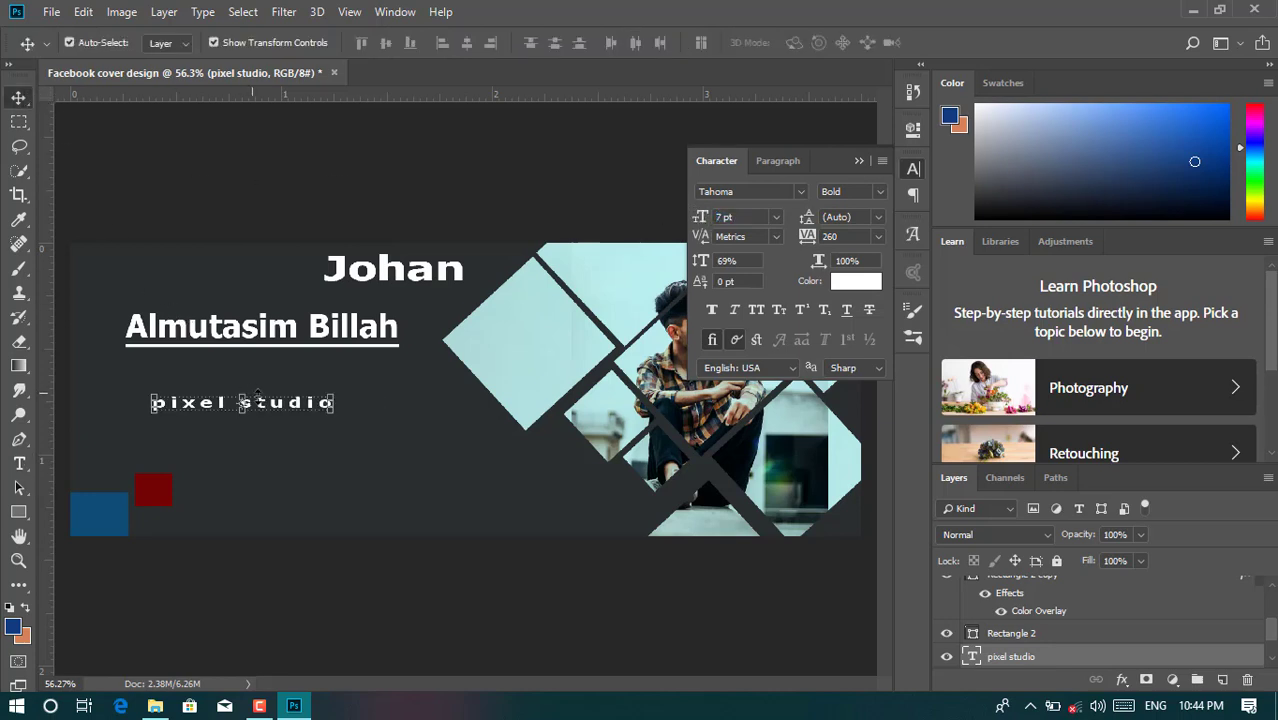
drag(263, 408, 267, 372)
key(Up)
key(Up)
key(Up)
key(Up)
key(Up)
key(Up)
key(Up)
key(Up)
key(Up)
key(Up)
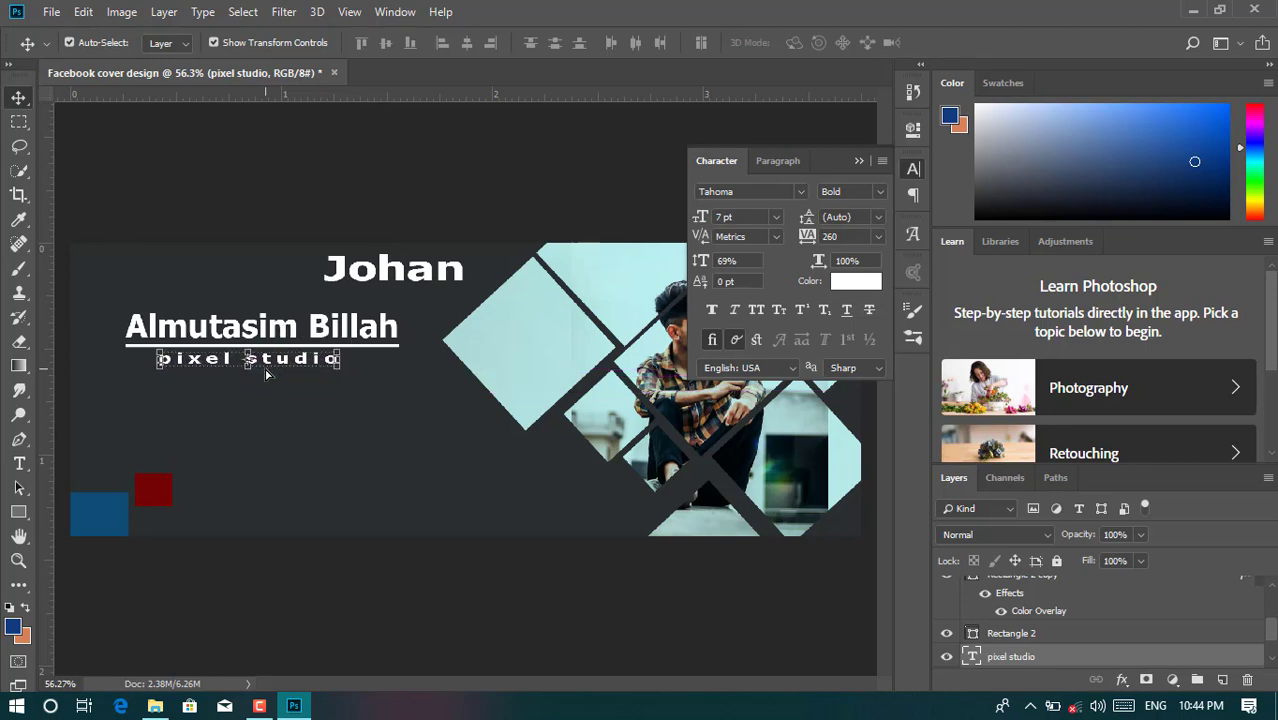
click(857, 162)
click(383, 506)
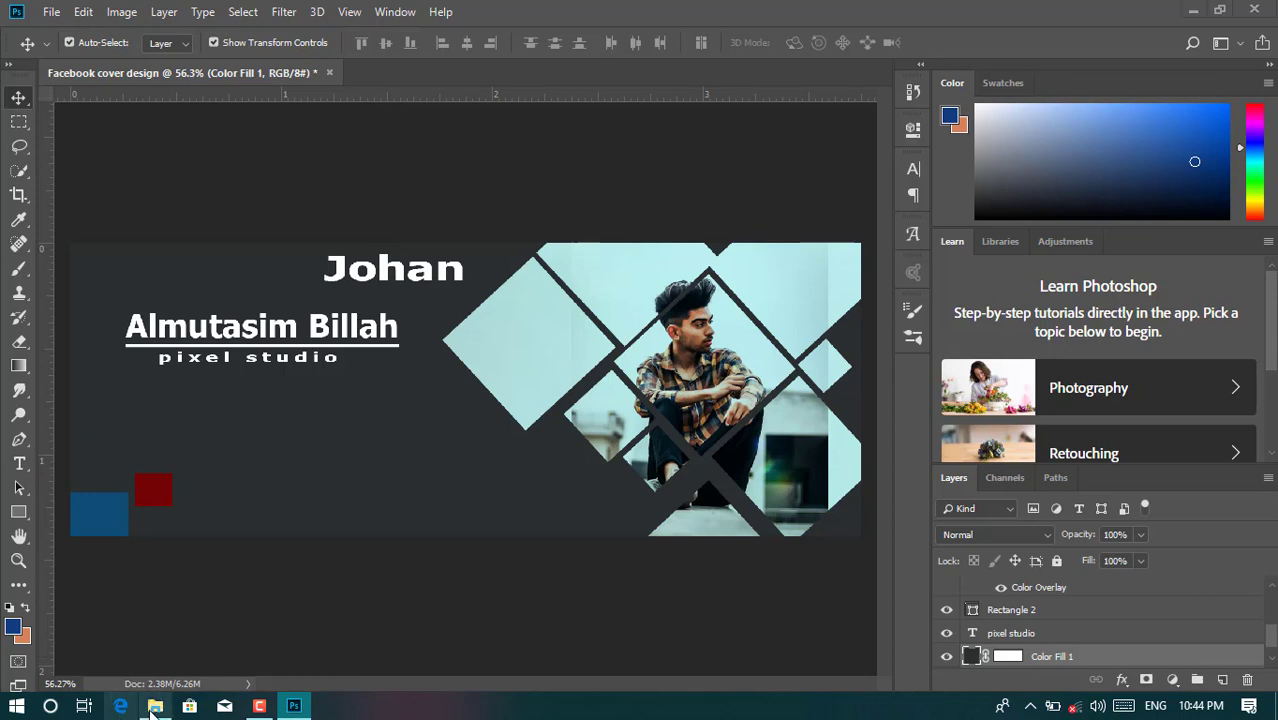
- Place Facebook.png into the cover, scaled to about 4.4% below the pixel studio line
click(155, 706)
click(320, 168)
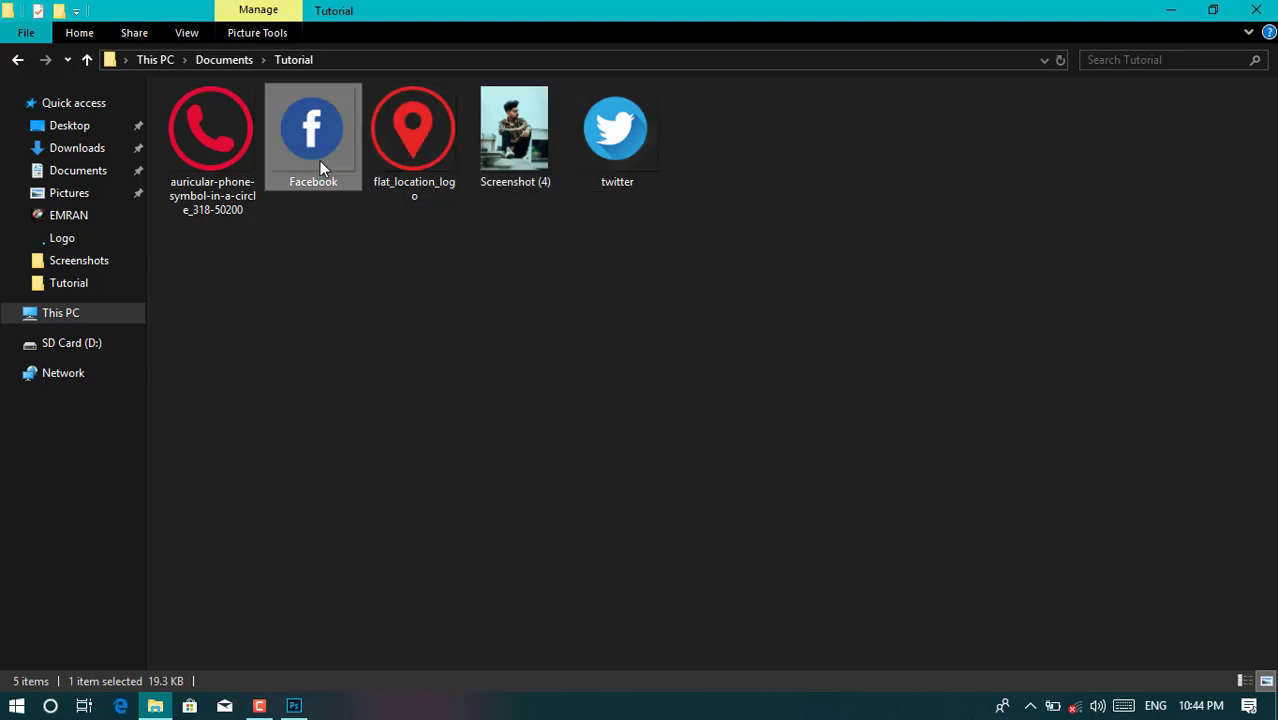
drag(313, 145, 271, 458)
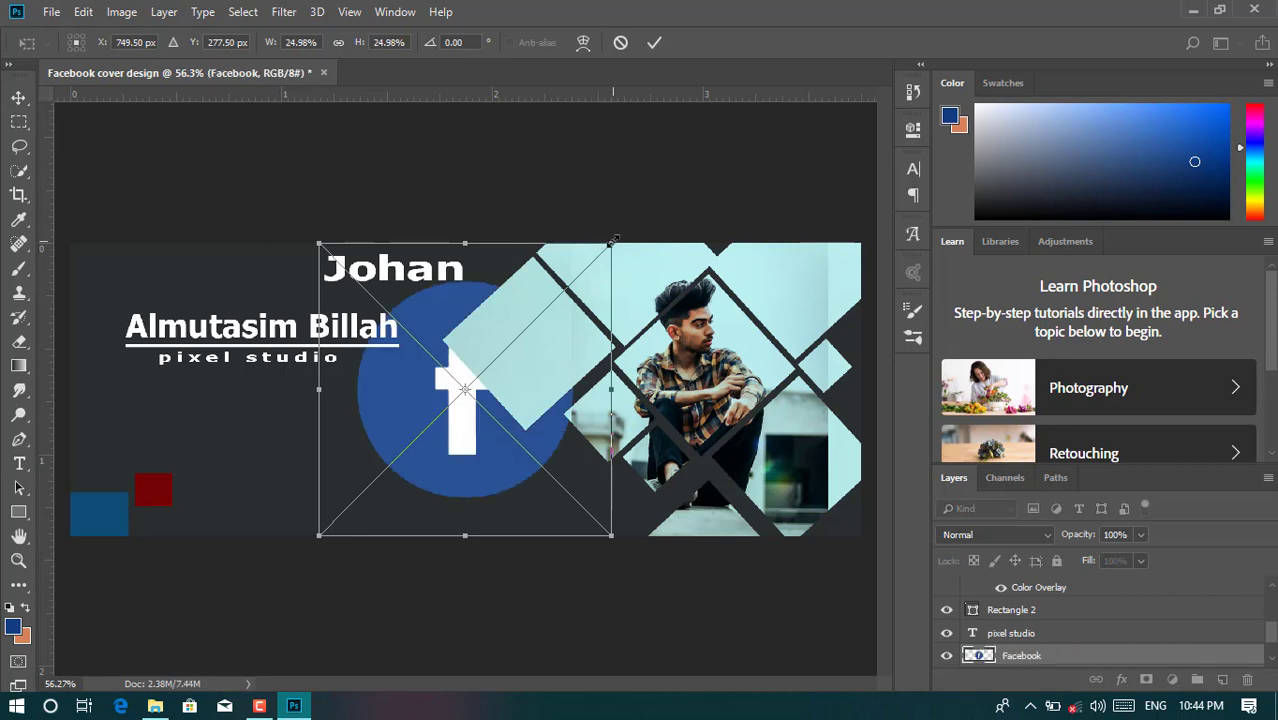
drag(612, 241, 222, 406)
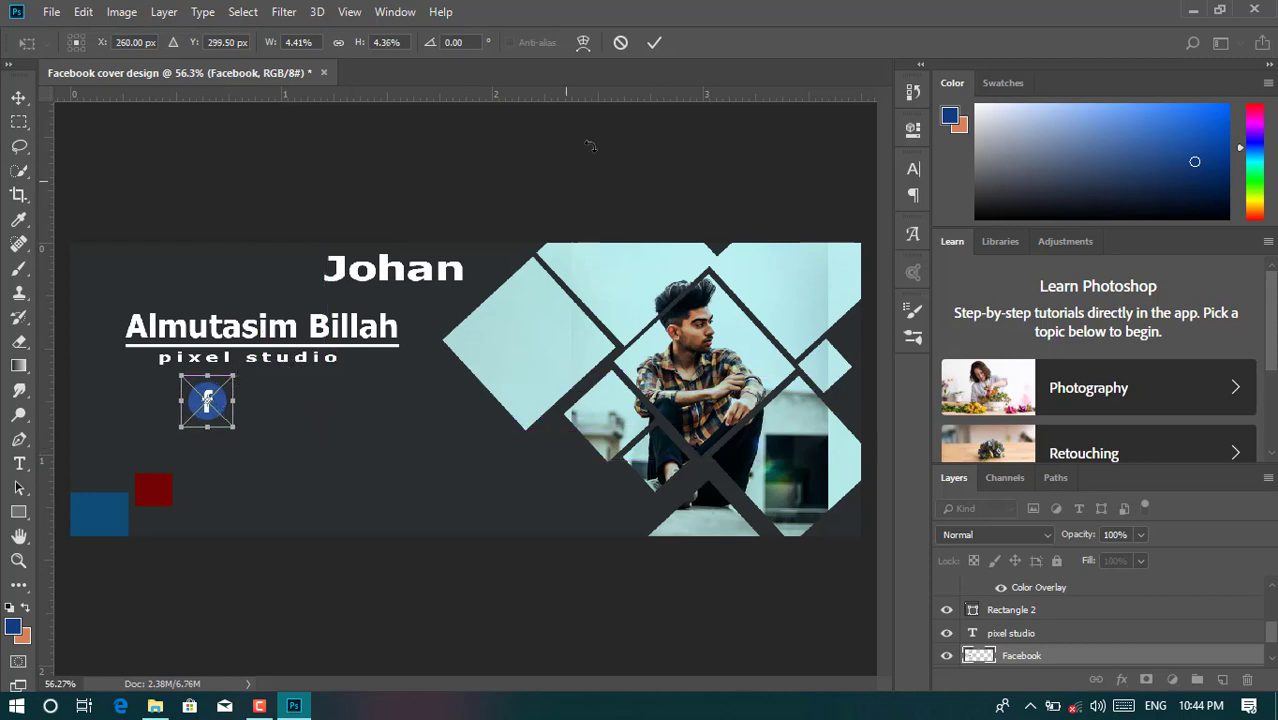
click(655, 43)
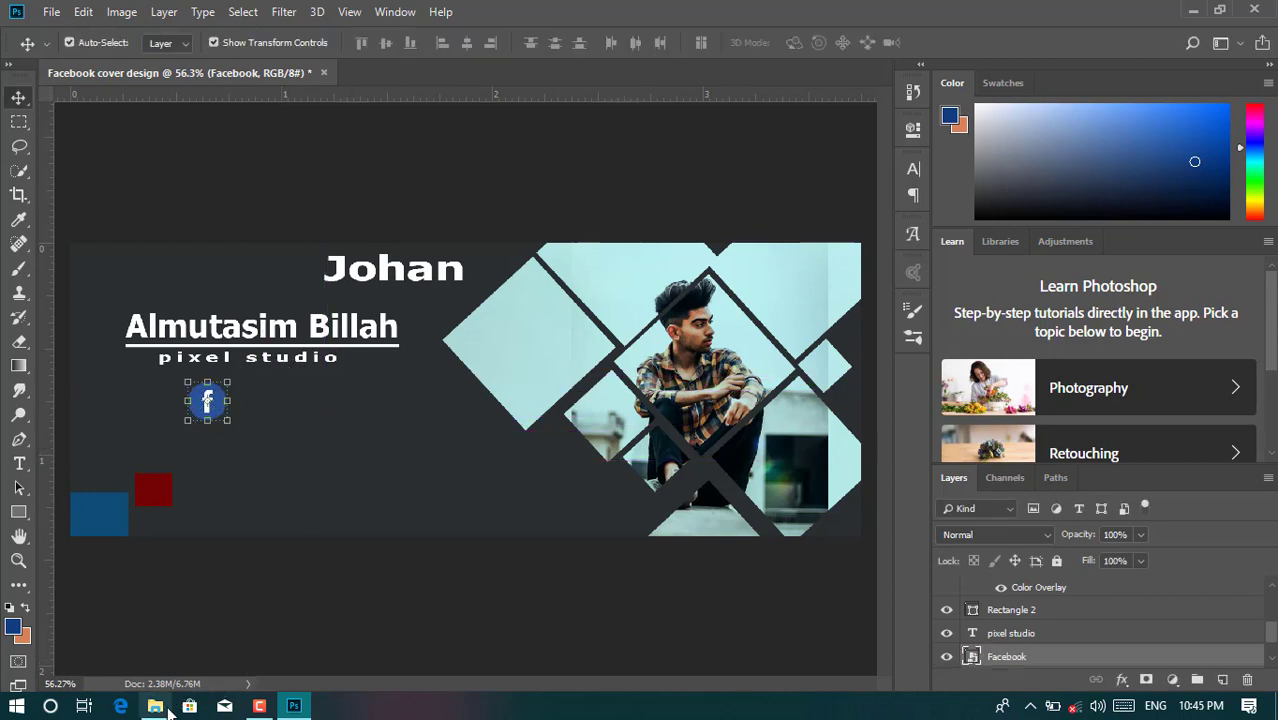
- Place the Twitter icon, scaled down to icon size, below the Facebook logo
click(155, 706)
click(598, 166)
drag(598, 166, 268, 488)
drag(610, 243, 471, 349)
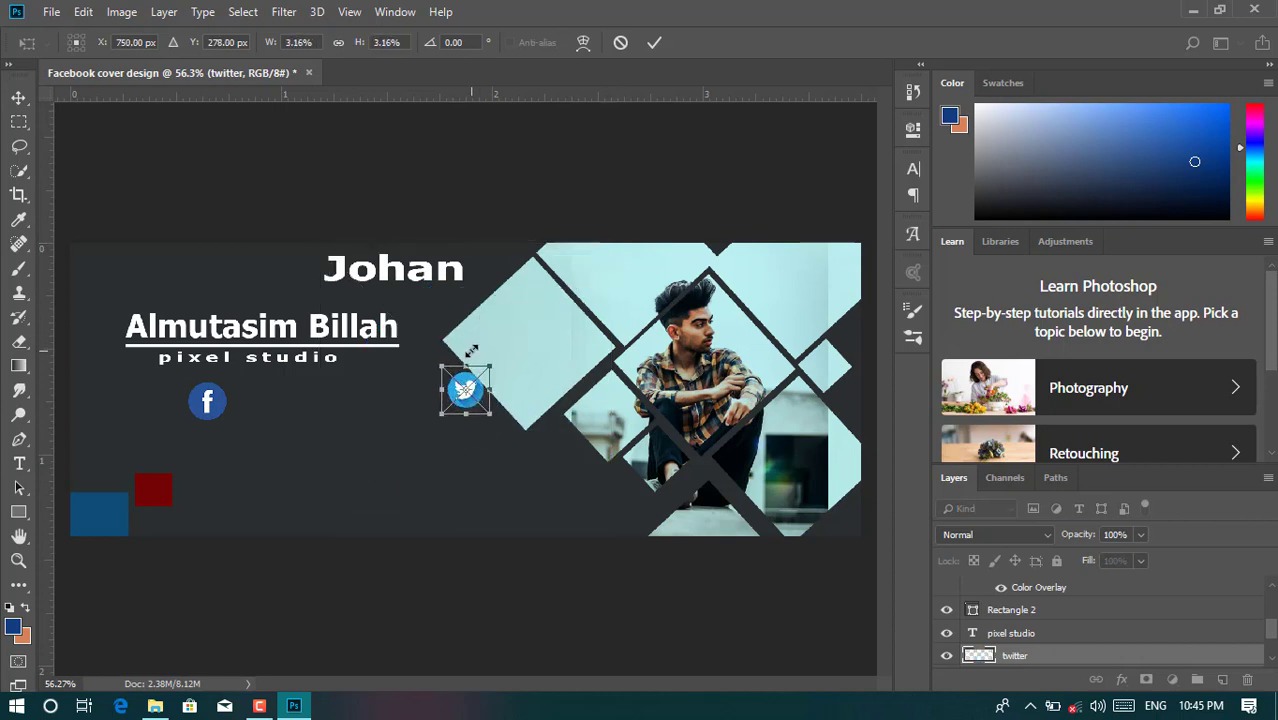
drag(480, 393, 219, 449)
click(655, 42)
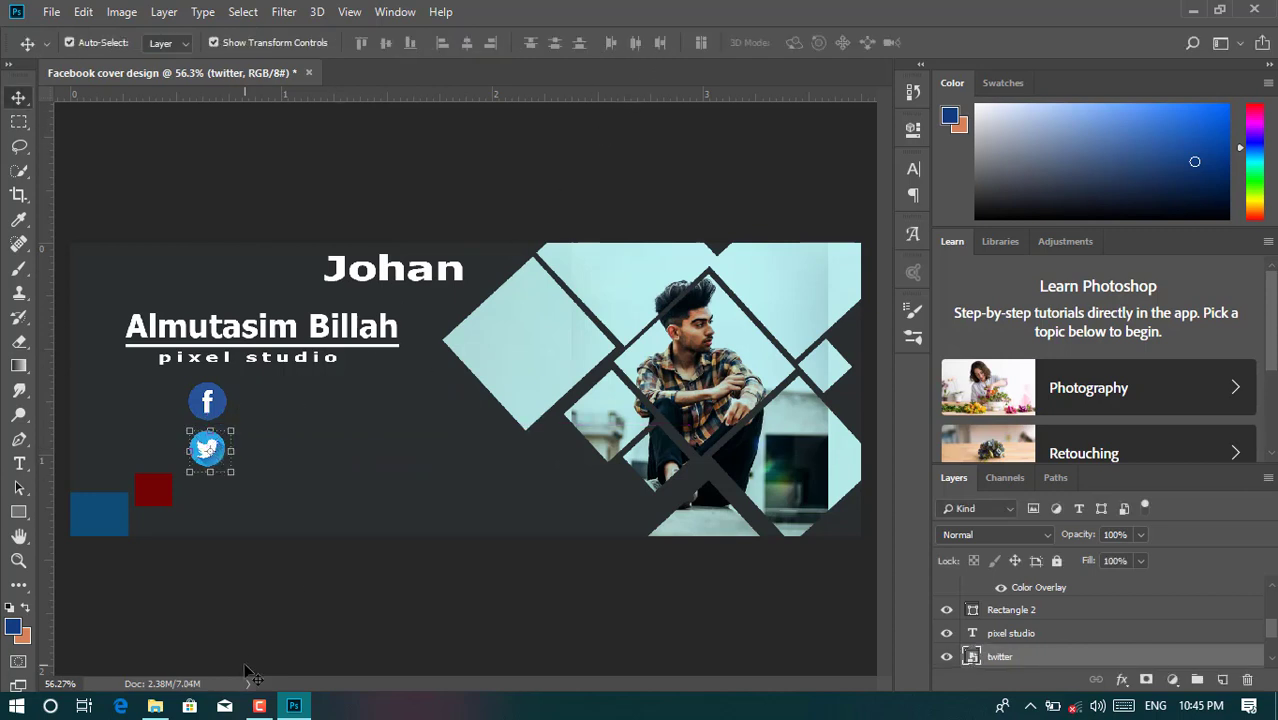
- Place flat_location_logo at about 2.04% below the Twitter icon and zoom in
click(155, 706)
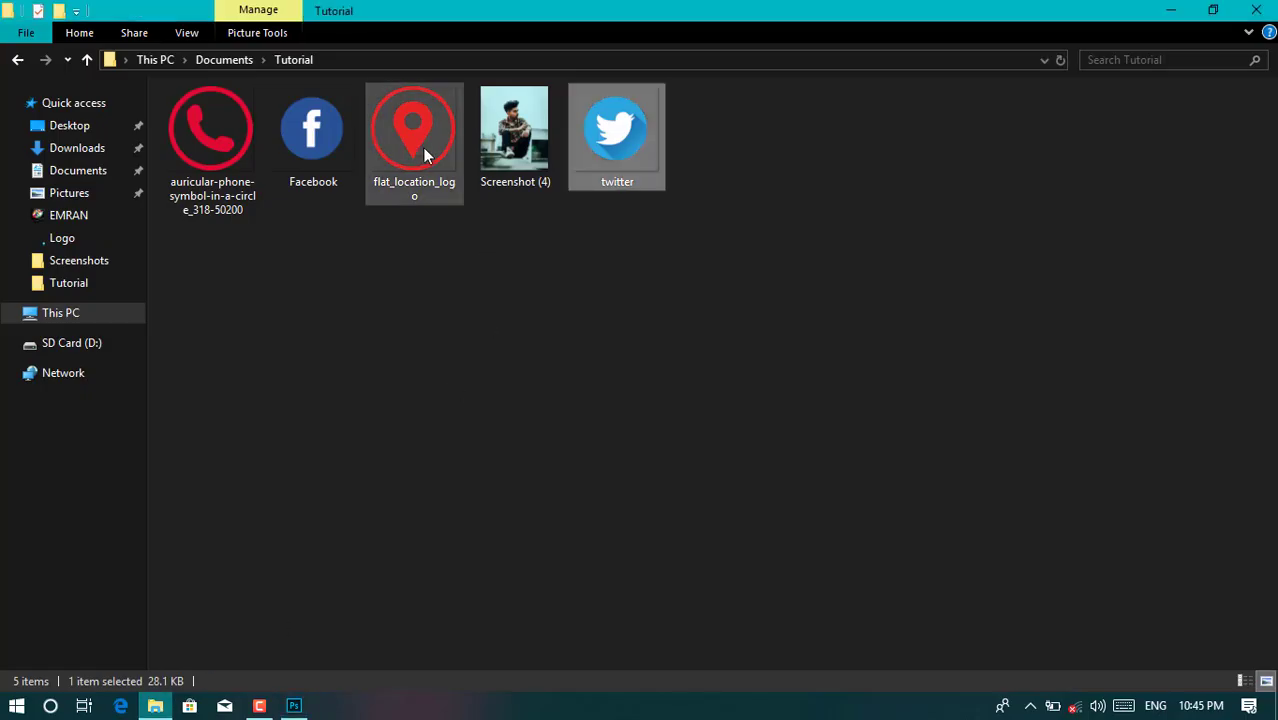
drag(412, 150, 324, 496)
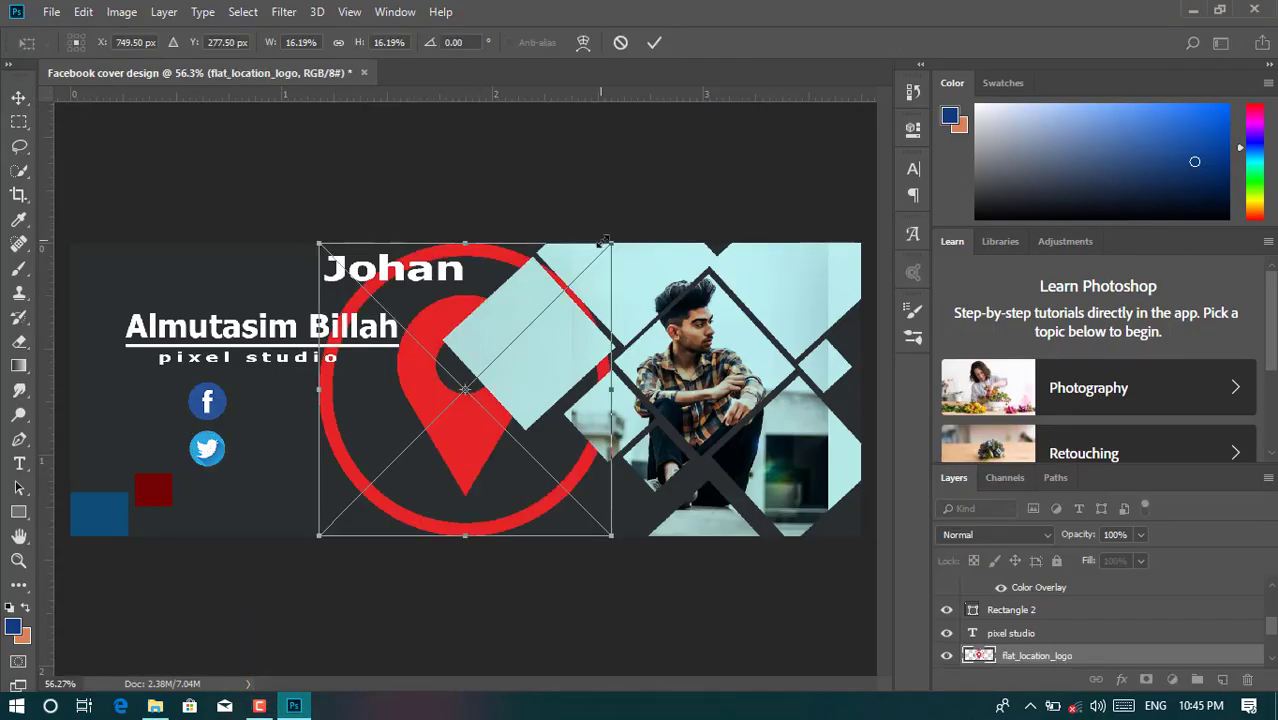
drag(612, 243, 230, 476)
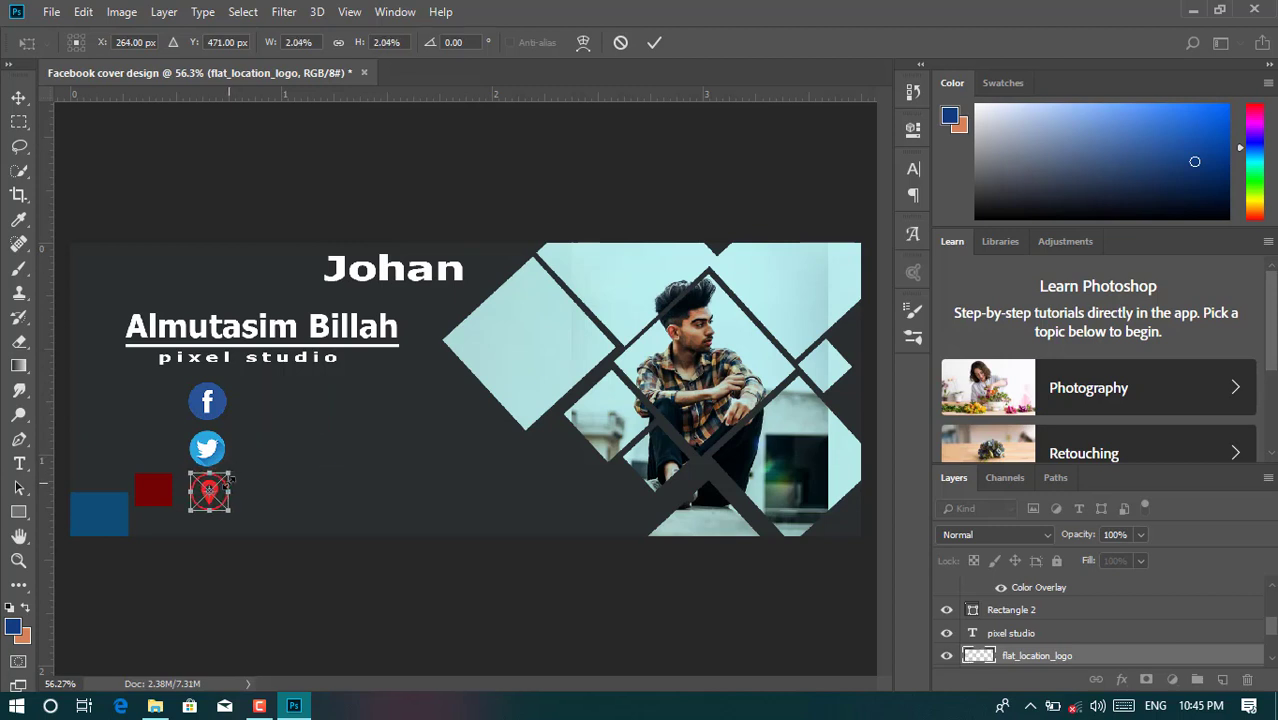
click(655, 44)
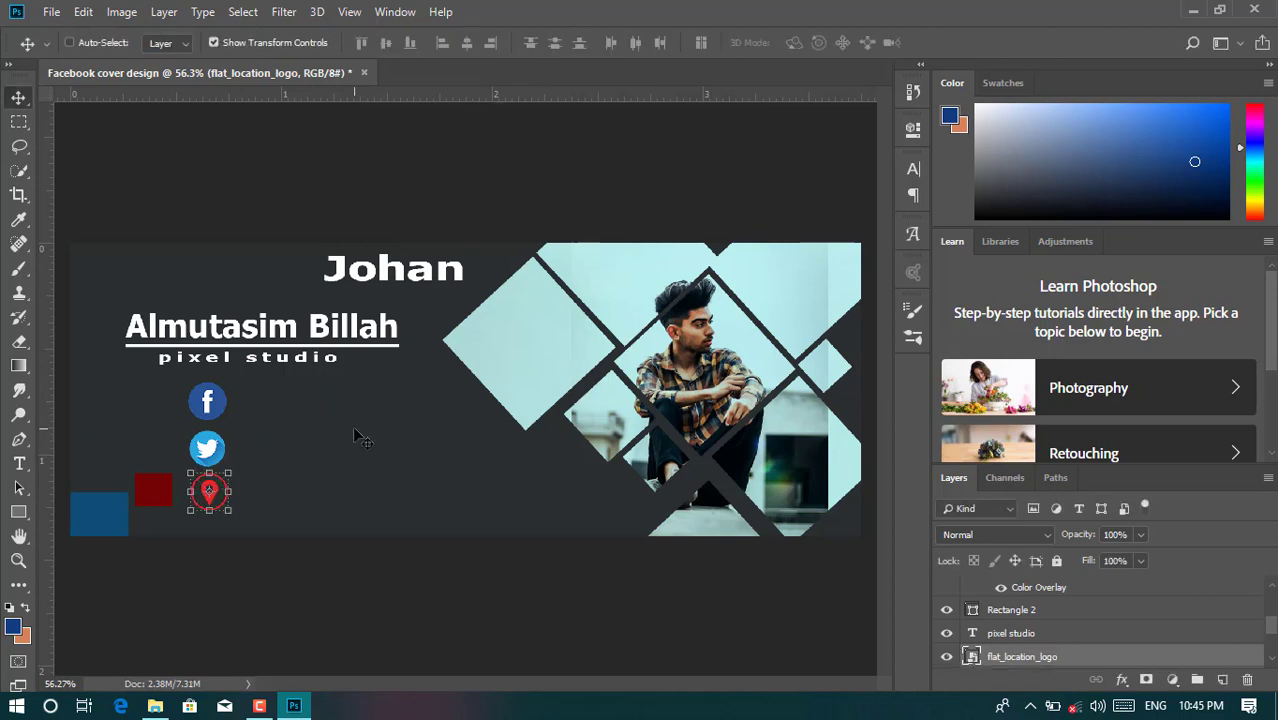
key(ctrl+plus)
key(ctrl+plus)
key(ctrl+plus)
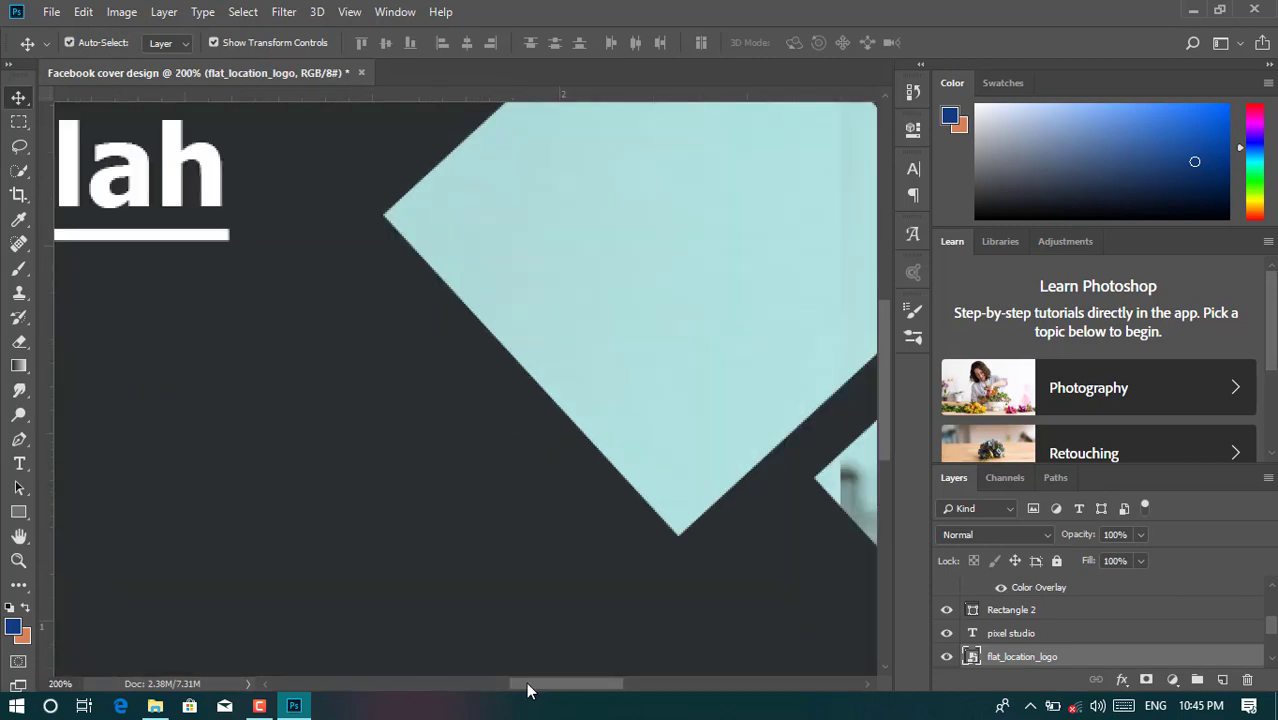
- Nudge the Facebook icon up two pixels
drag(526, 682, 409, 685)
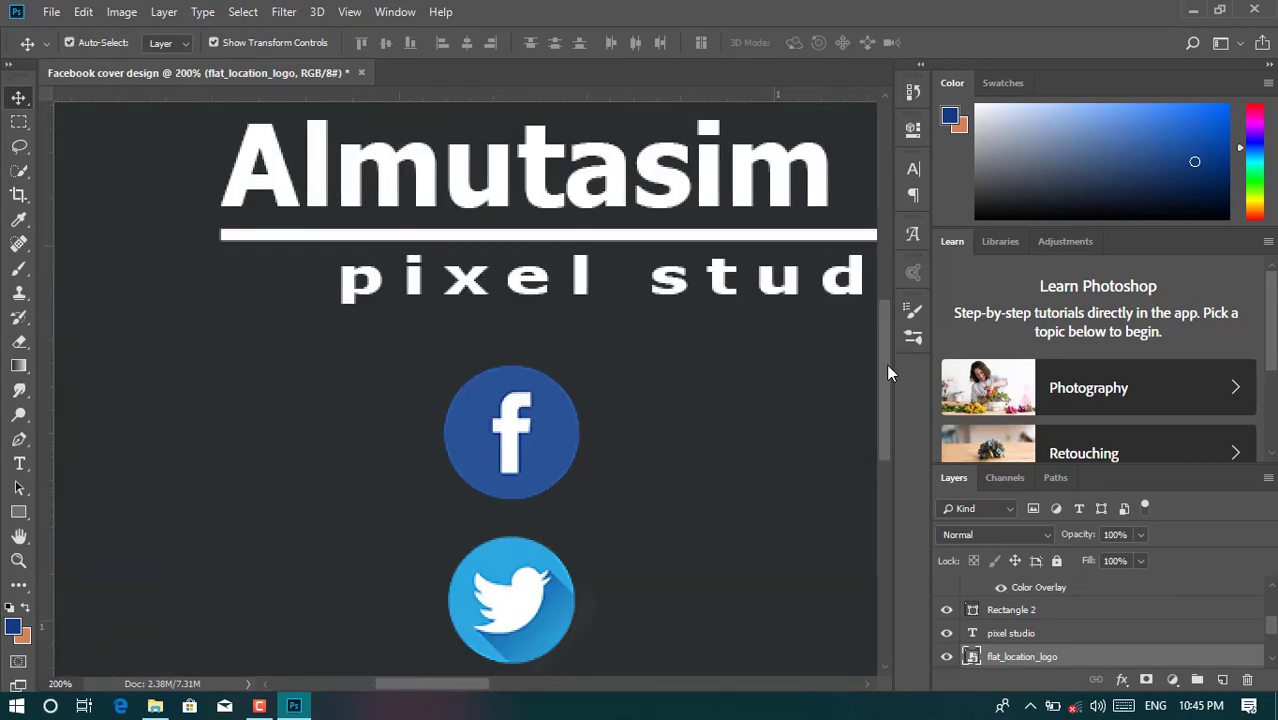
scroll(886, 363, down, 6)
click(838, 437)
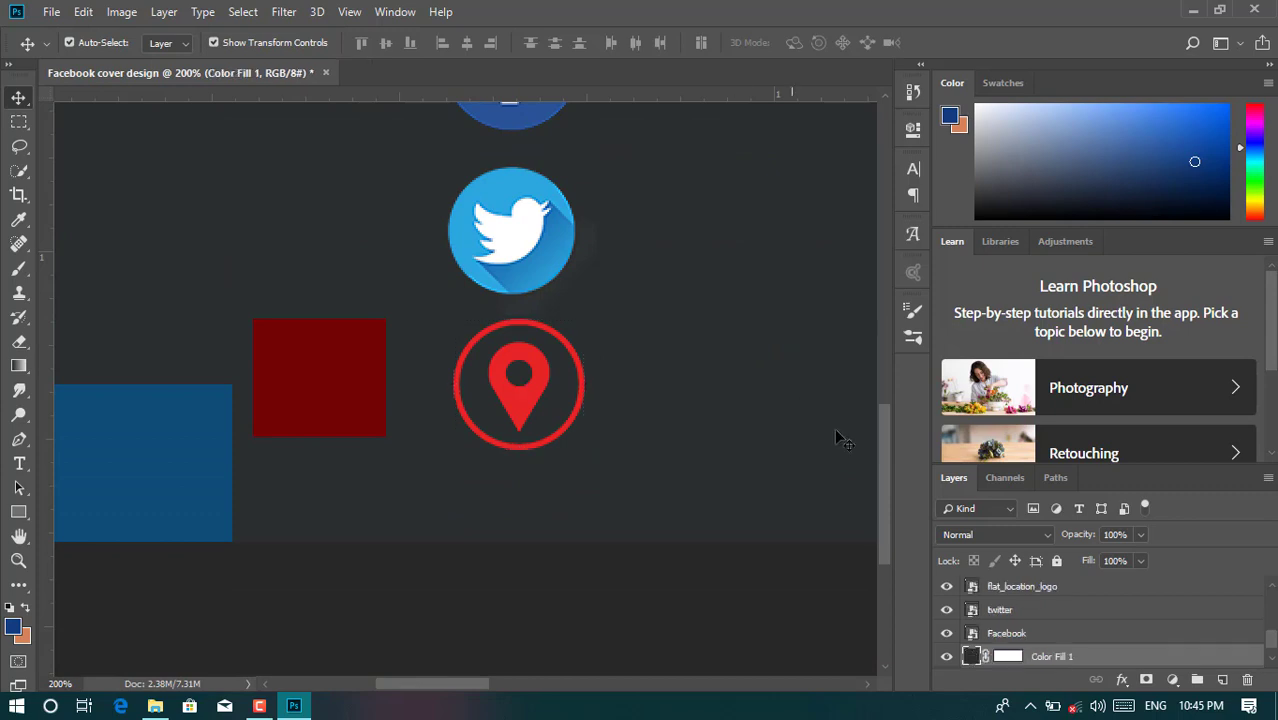
drag(884, 445, 875, 370)
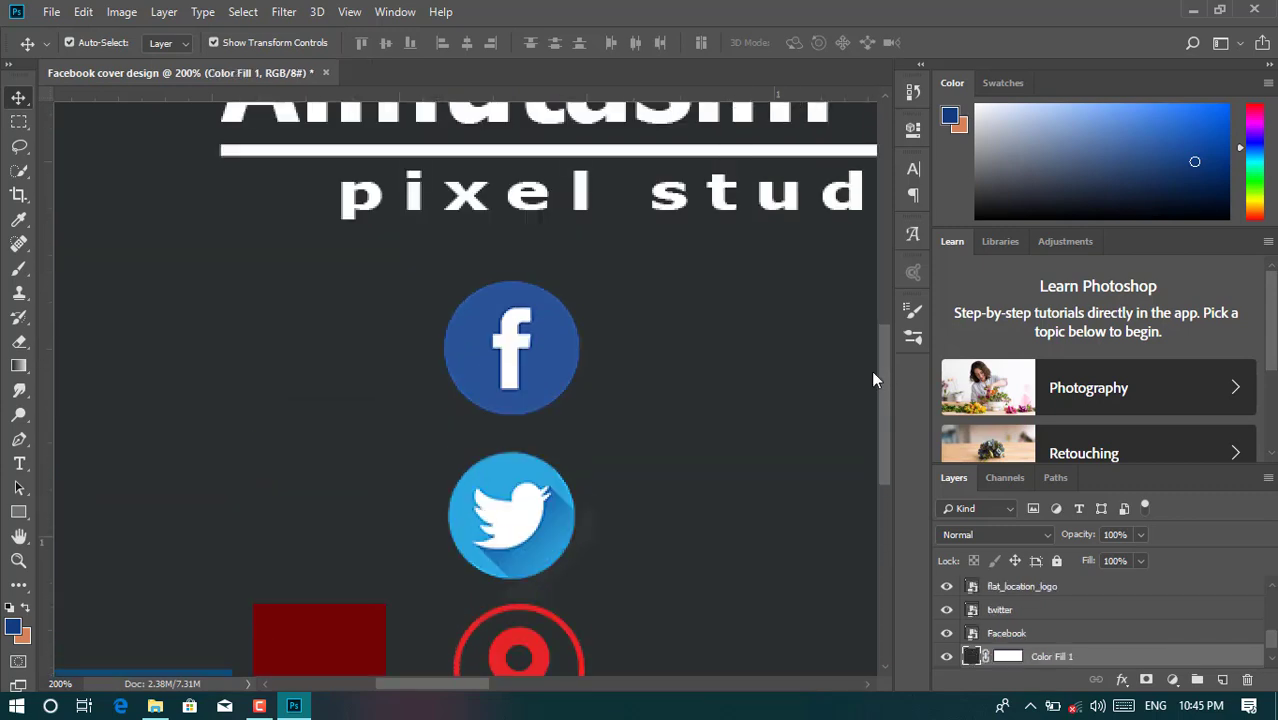
click(507, 368)
key(Up)
key(Up)
key(Up)
key(Up)
key(Up)
key(Up)
key(Up)
key(Up)
key(Up)
key(Up)
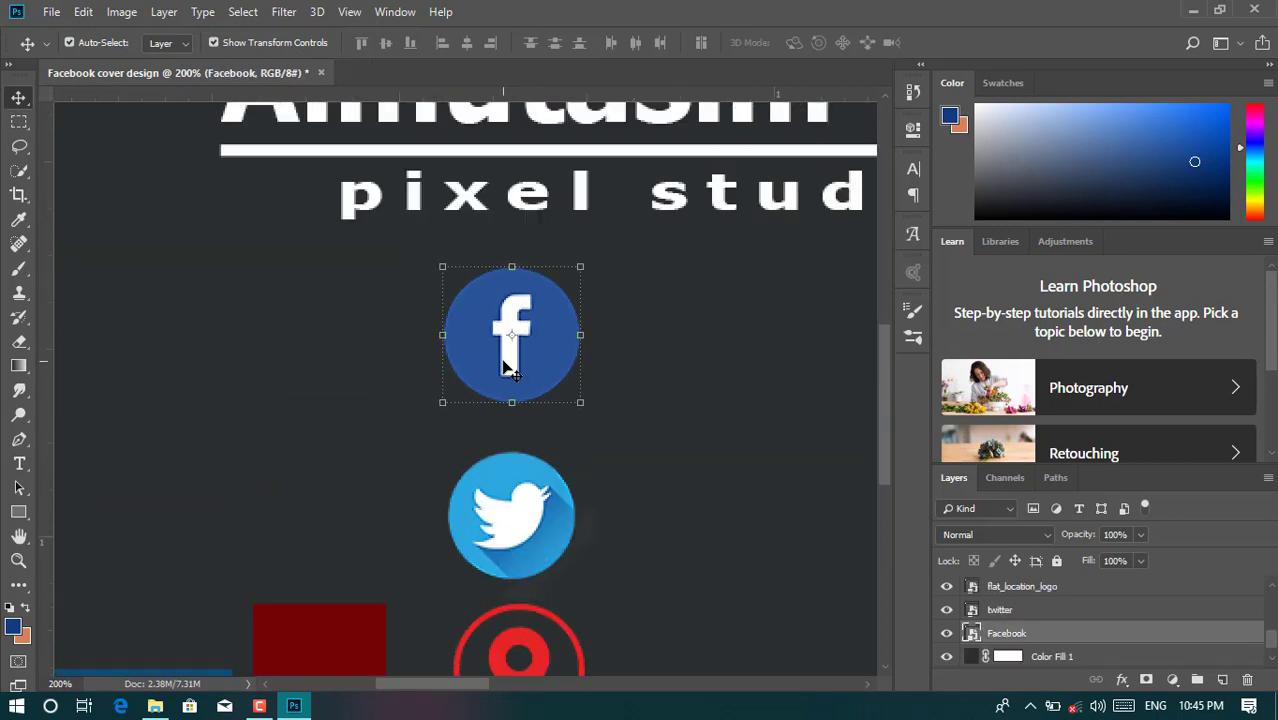
key(Up)
key(Up)
key(Up)
key(Up)
key(Up)
key(Up)
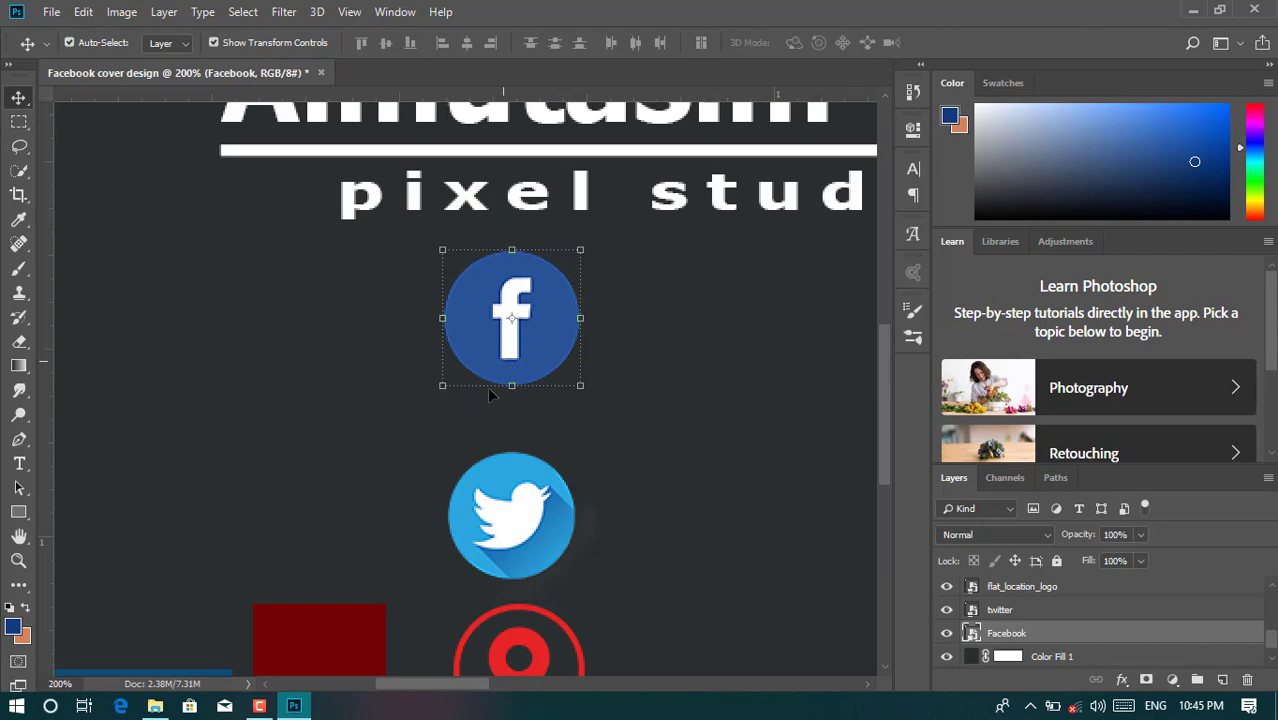
- Nudge the Twitter icon up two pixels and the location icon up one, then zoom out
click(504, 504)
key(Up)
key(Up)
key(Up)
key(Up)
key(Up)
key(Up)
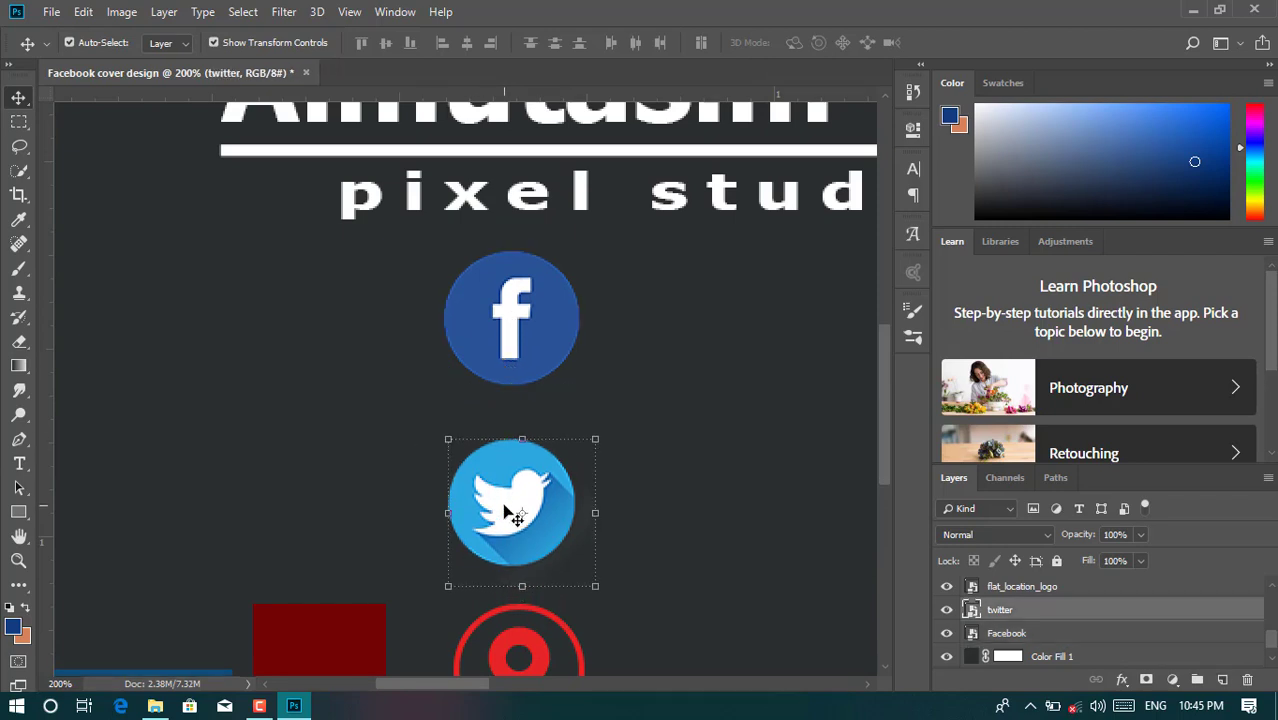
key(Up)
key(Up)
key(Up)
key(Up)
key(Up)
key(Up)
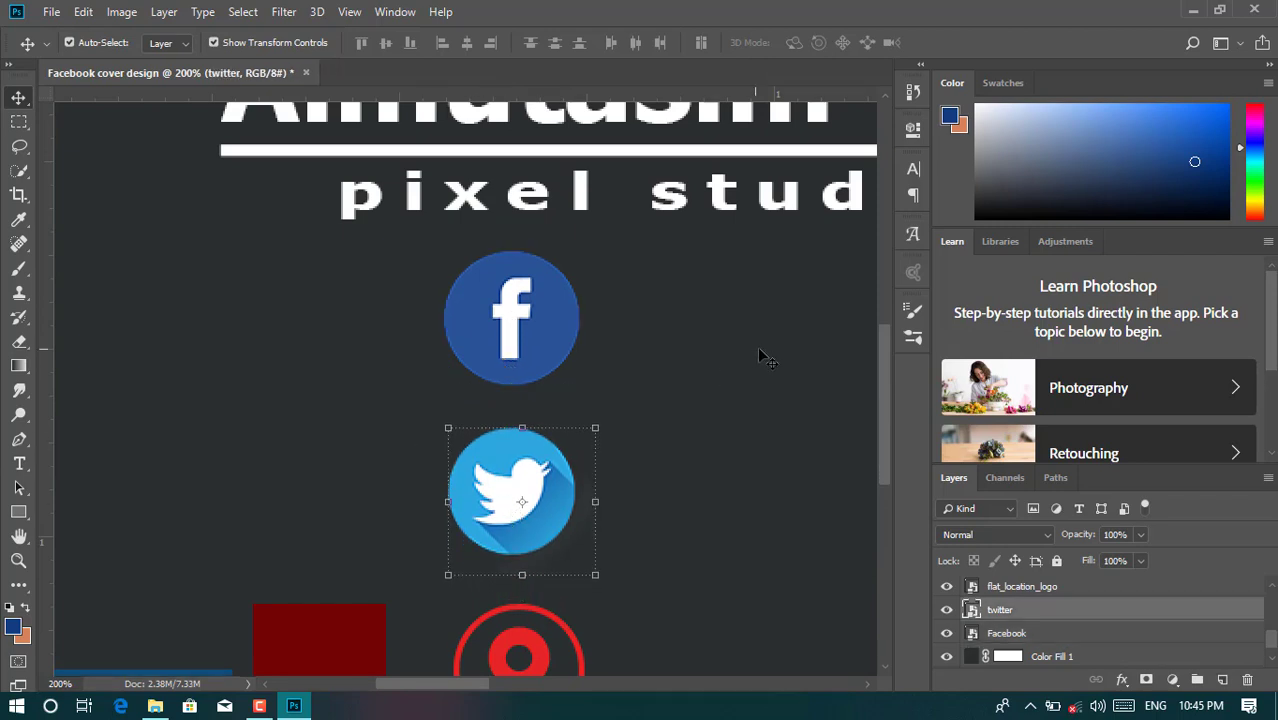
drag(883, 374, 883, 412)
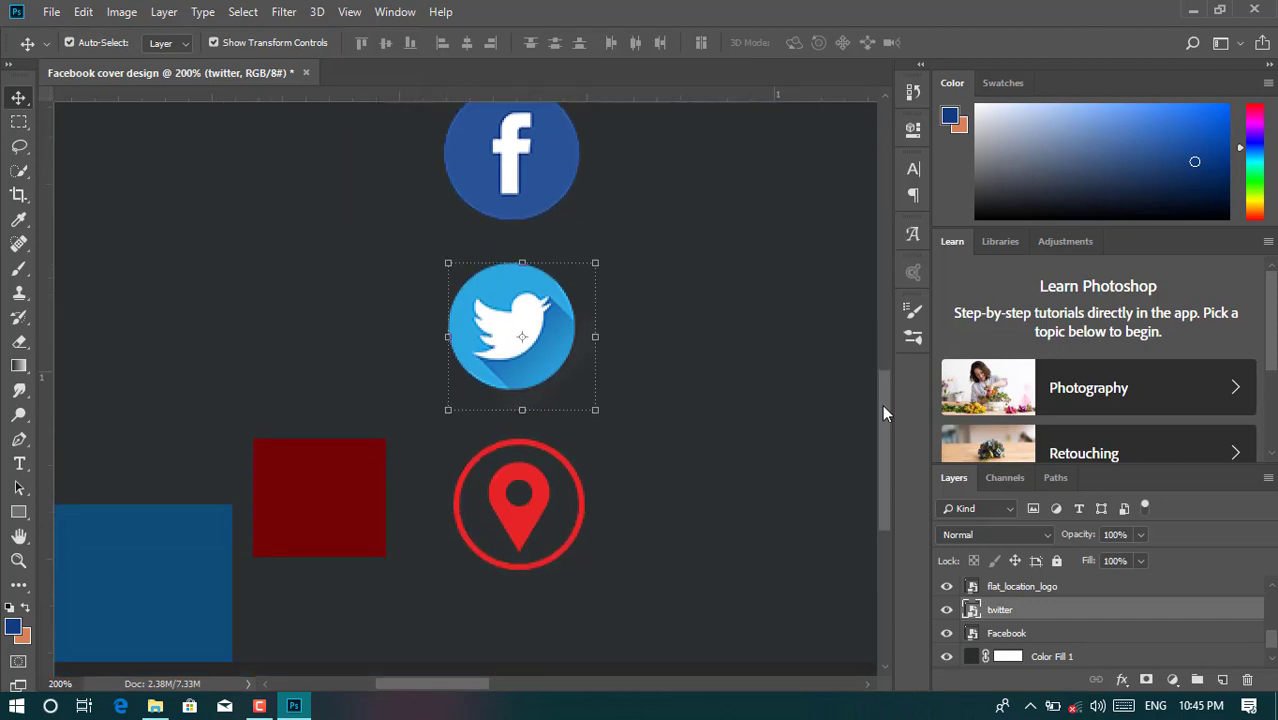
click(507, 515)
key(Up)
key(Up)
key(Up)
key(Up)
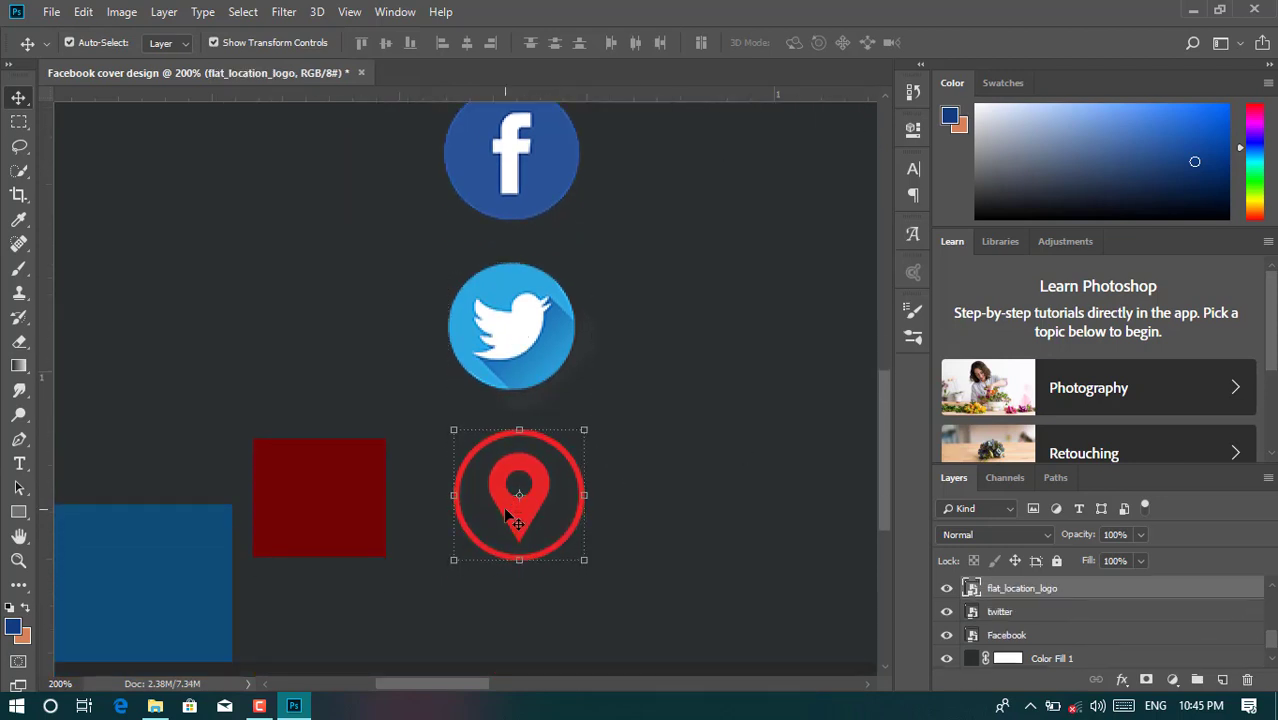
drag(884, 408, 885, 435)
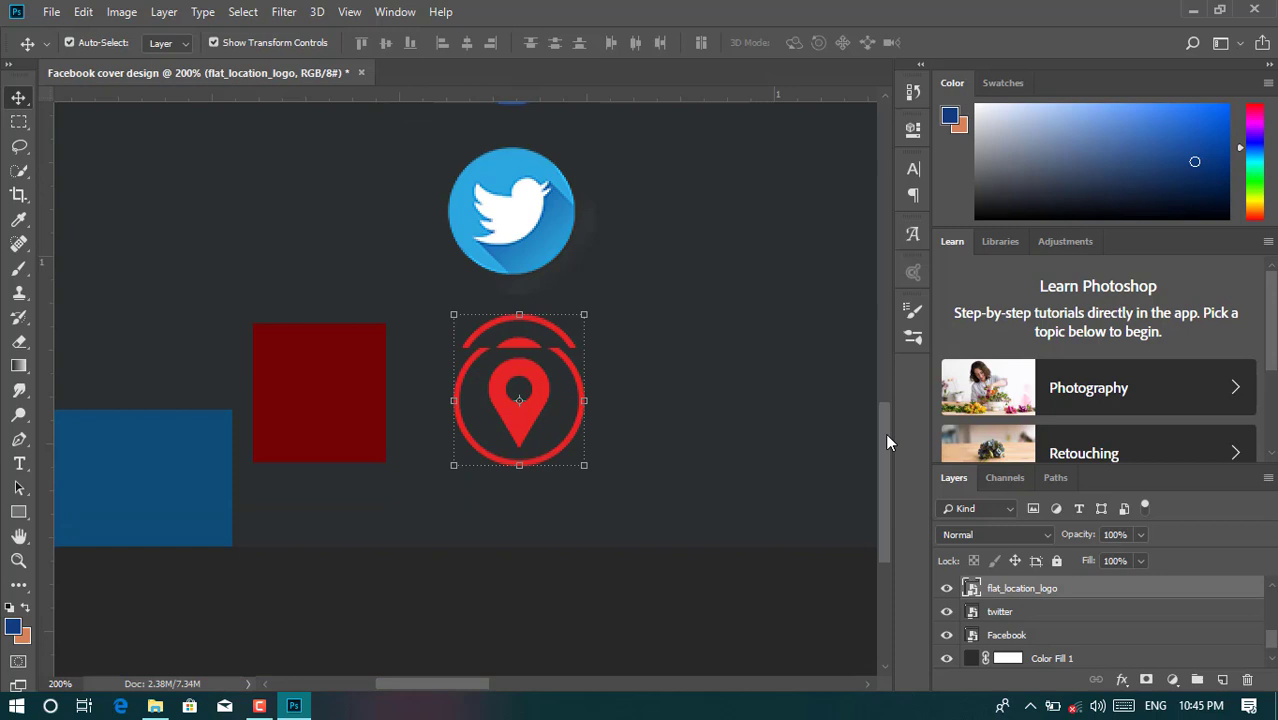
click(783, 442)
key(ctrl+minus)
key(ctrl+minus)
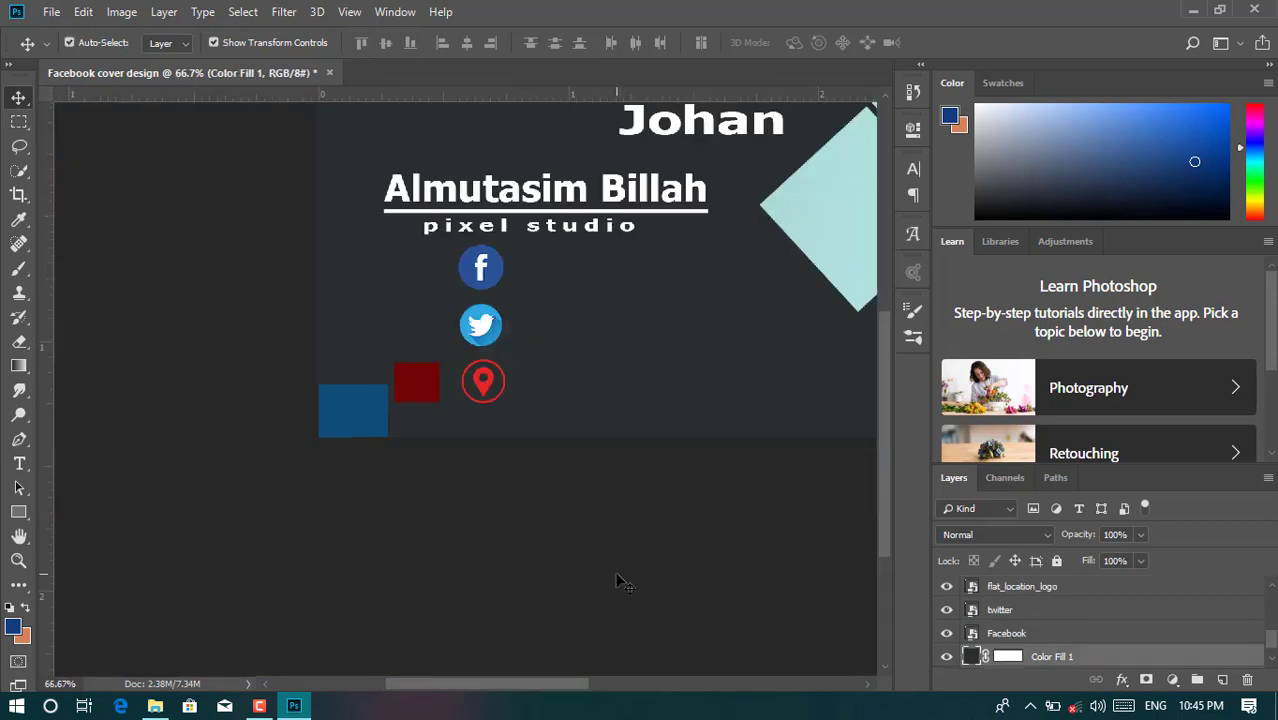
- Nudge the full-name text and the pixel studio tagline up one pixel each
click(259, 706)
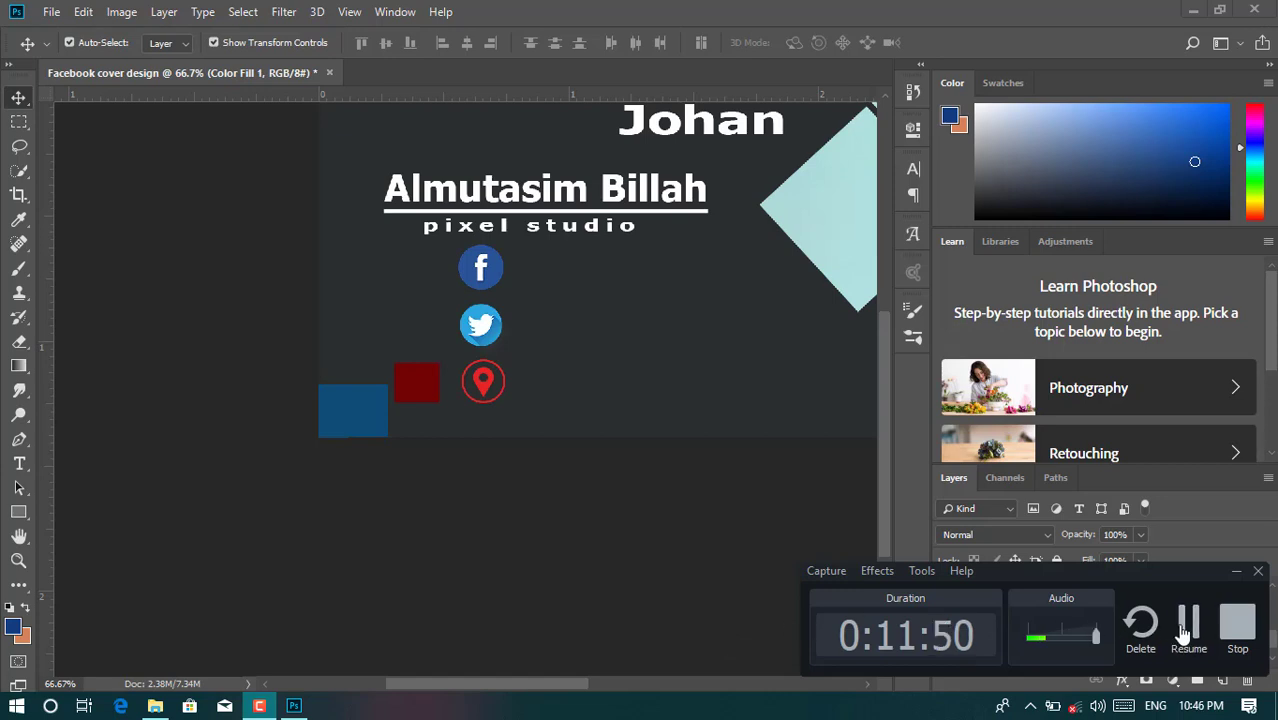
click(1186, 630)
click(548, 195)
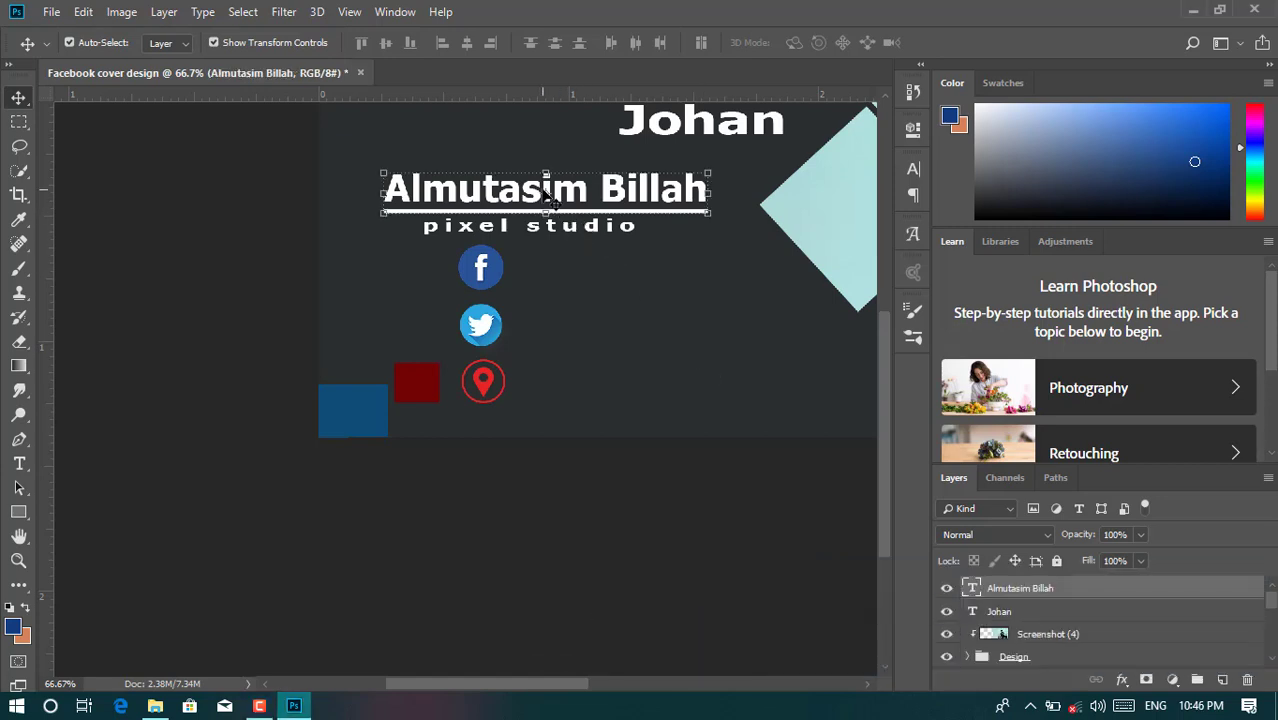
key(Up)
key(Up)
key(Up)
key(Up)
key(Up)
key(Up)
key(Up)
key(Up)
key(Up)
key(Up)
key(Up)
key(Up)
key(Up)
key(Up)
key(Up)
key(Up)
key(Up)
key(Up)
key(Up)
key(Up)
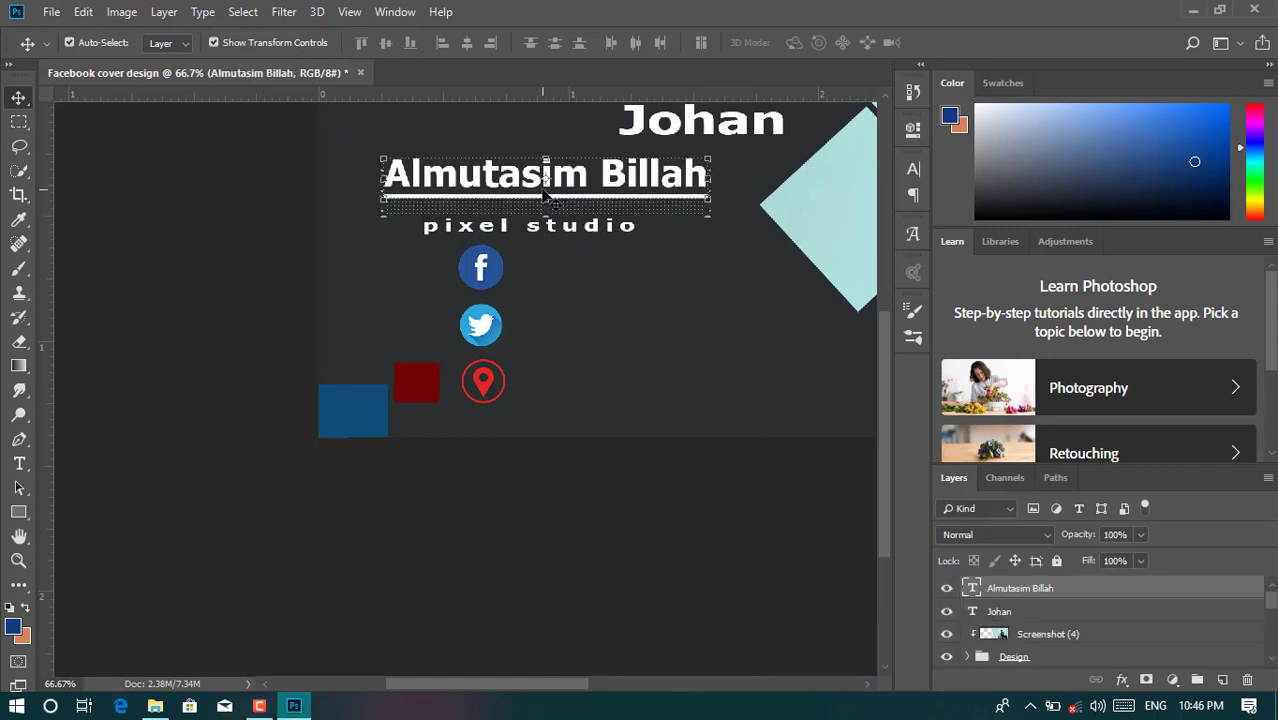
click(538, 233)
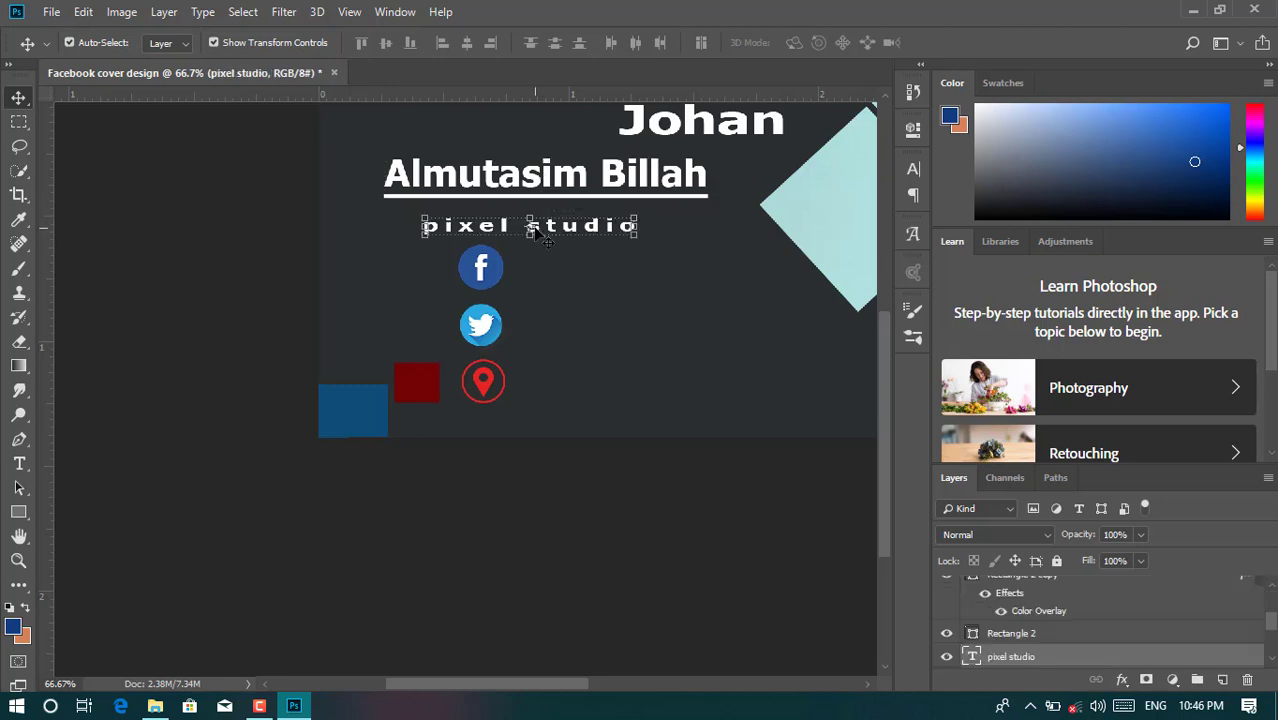
key(Up)
key(Up)
key(Up)
key(Up)
key(Up)
key(Up)
key(Up)
key(Up)
key(Up)
key(Up)
key(Up)
key(Up)
key(Up)
key(Up)
key(Up)
key(Up)
key(Up)
key(Up)
key(Up)
key(Up)
key(Up)
key(Up)
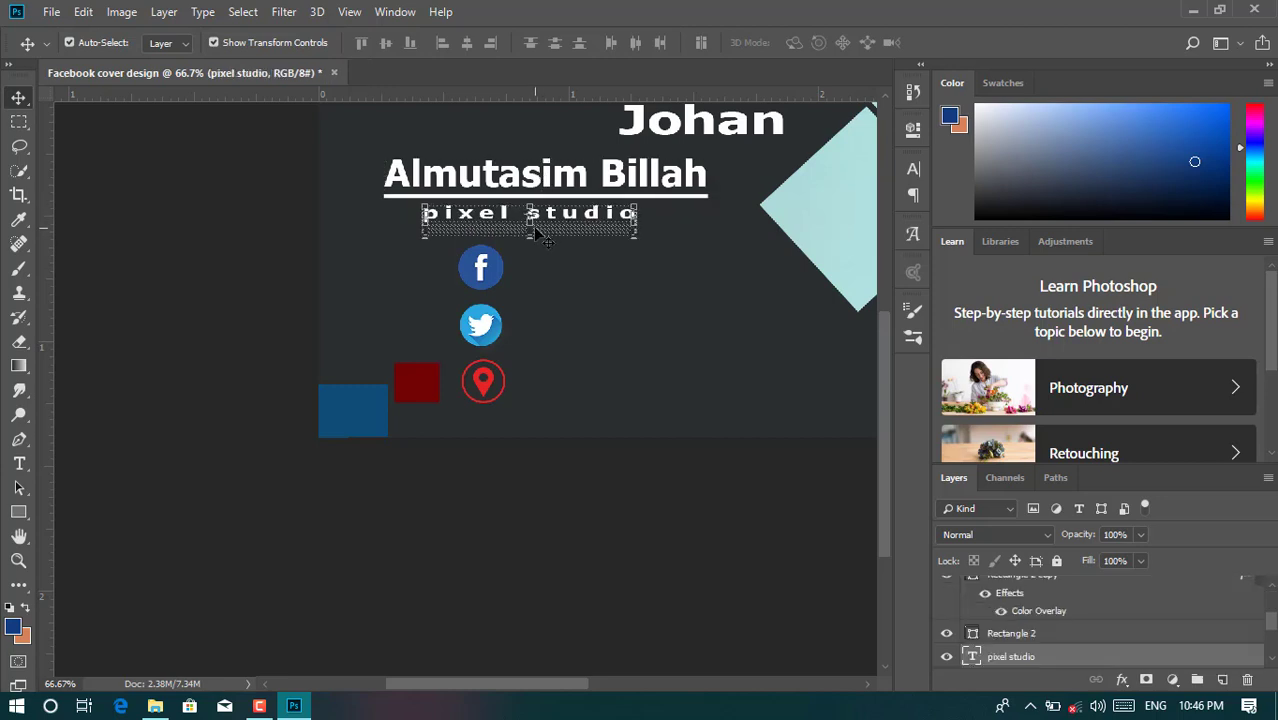
- Nudge the Facebook, Twitter and location icons upward to tighten the column
click(497, 273)
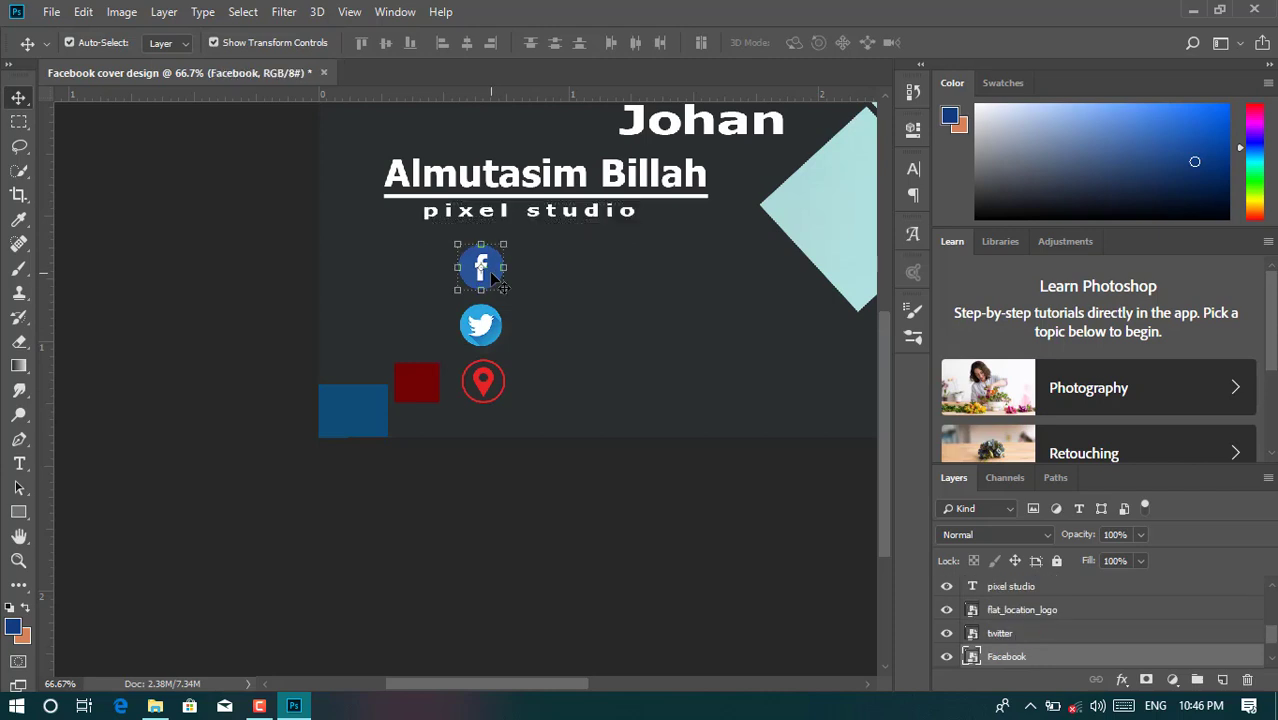
key(Up)
key(Up)
key(Up)
key(Up)
key(Up)
key(Up)
key(Up)
key(Up)
key(Up)
key(Up)
key(Up)
key(Up)
key(Up)
key(Up)
key(Up)
key(Up)
key(Up)
key(Up)
key(Up)
key(Up)
key(Up)
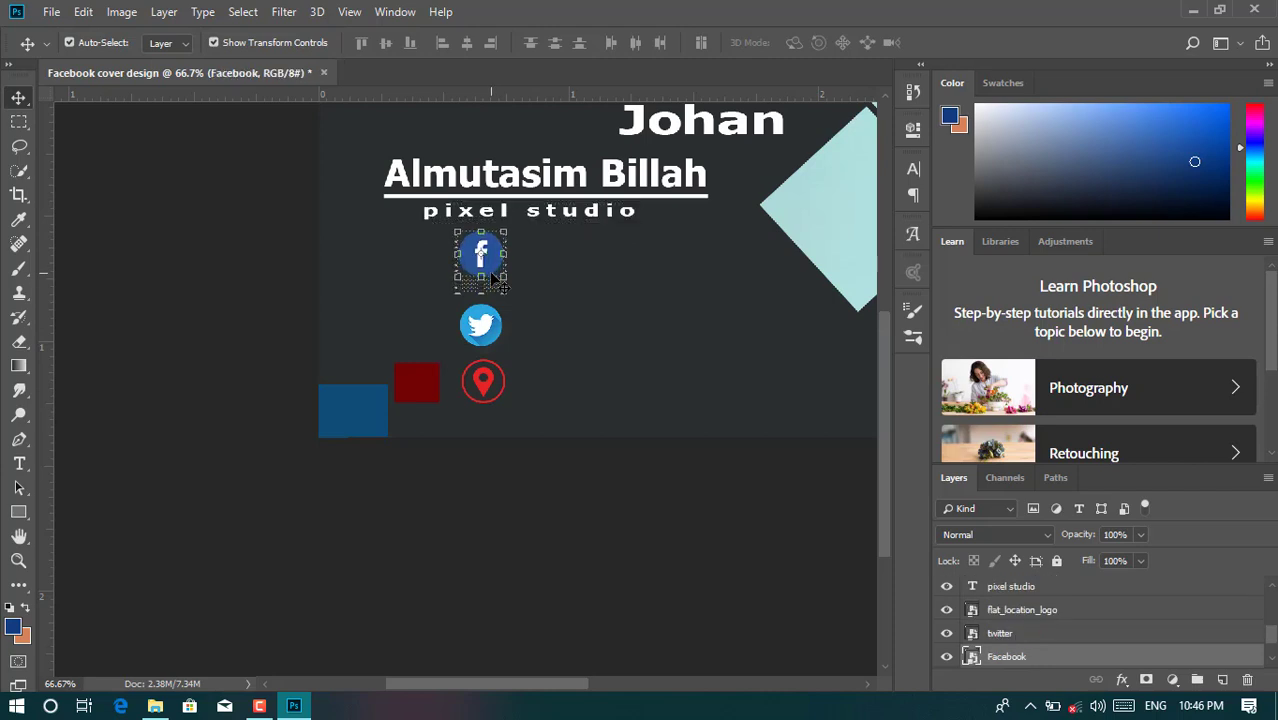
click(484, 328)
key(Up)
key(Up)
key(Up)
key(Up)
key(Up)
key(Up)
key(Up)
key(Up)
key(Up)
key(Up)
key(Up)
key(Up)
key(Up)
key(Up)
key(Up)
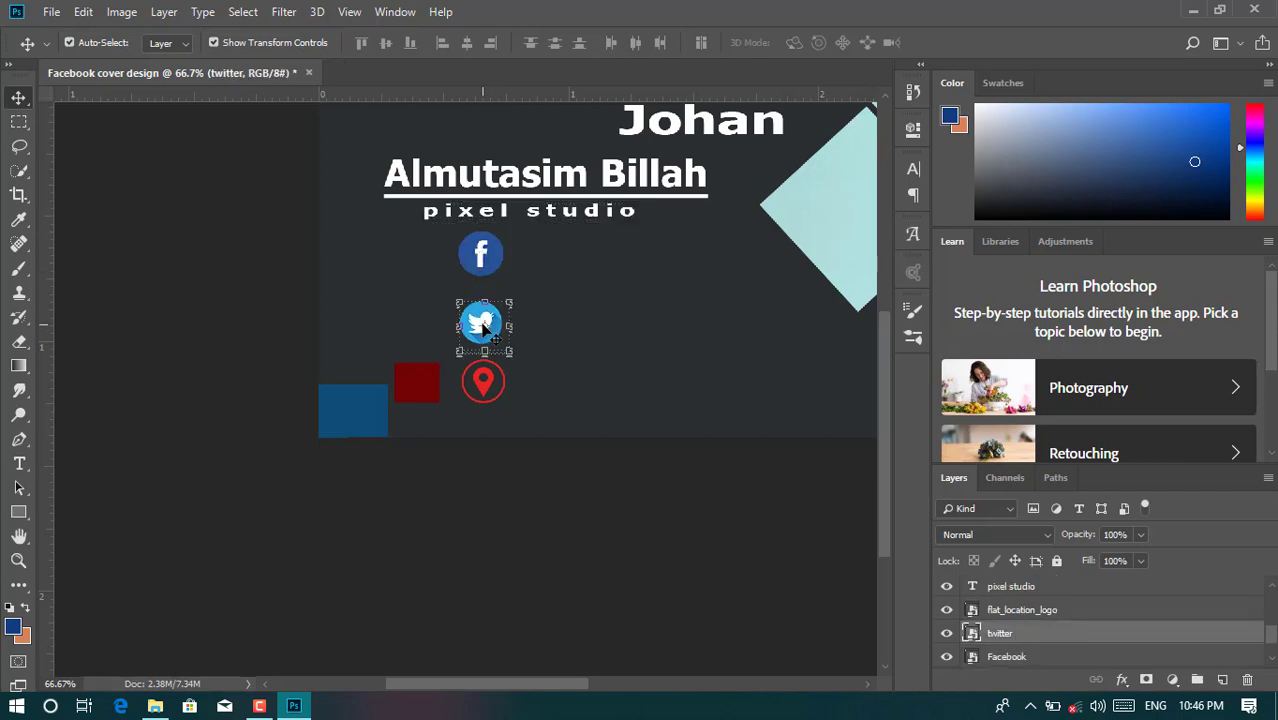
key(Up)
key(Up)
key(Up)
key(Up)
key(Up)
key(Up)
key(Up)
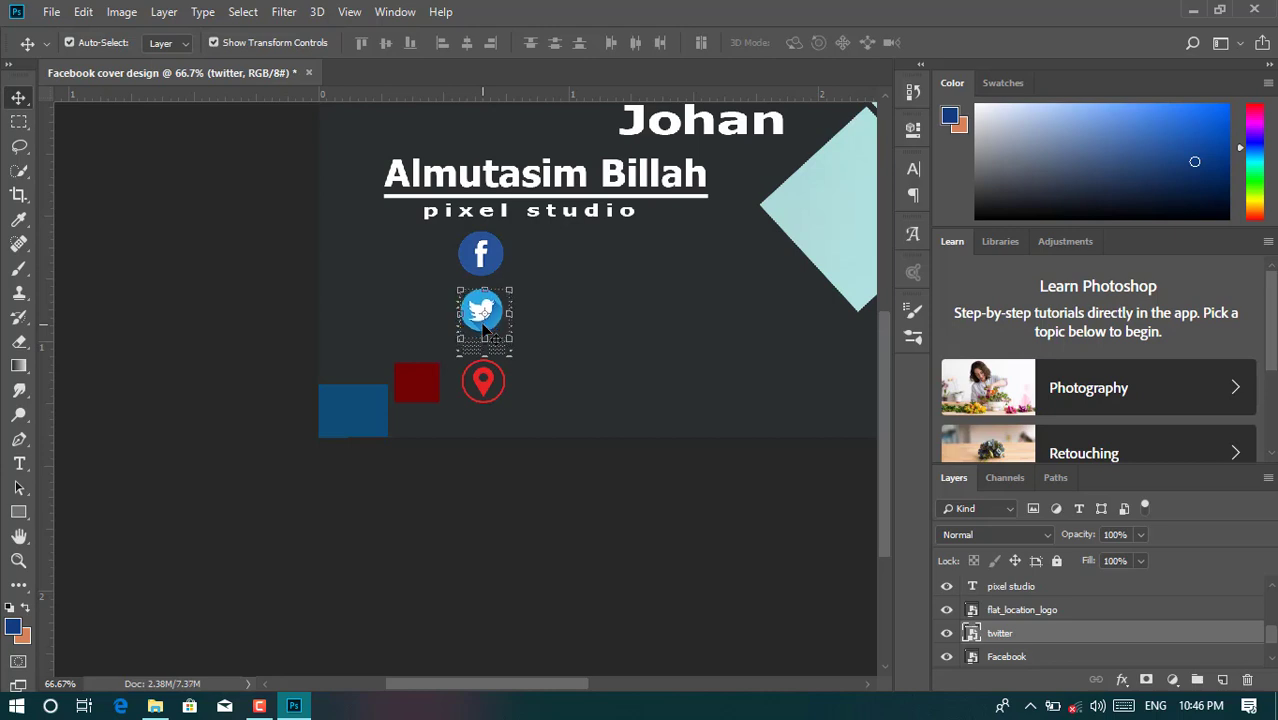
click(486, 385)
key(Up)
key(Up)
key(Up)
key(Up)
key(Up)
key(Up)
key(Up)
key(Up)
key(Up)
key(Up)
key(Up)
key(Up)
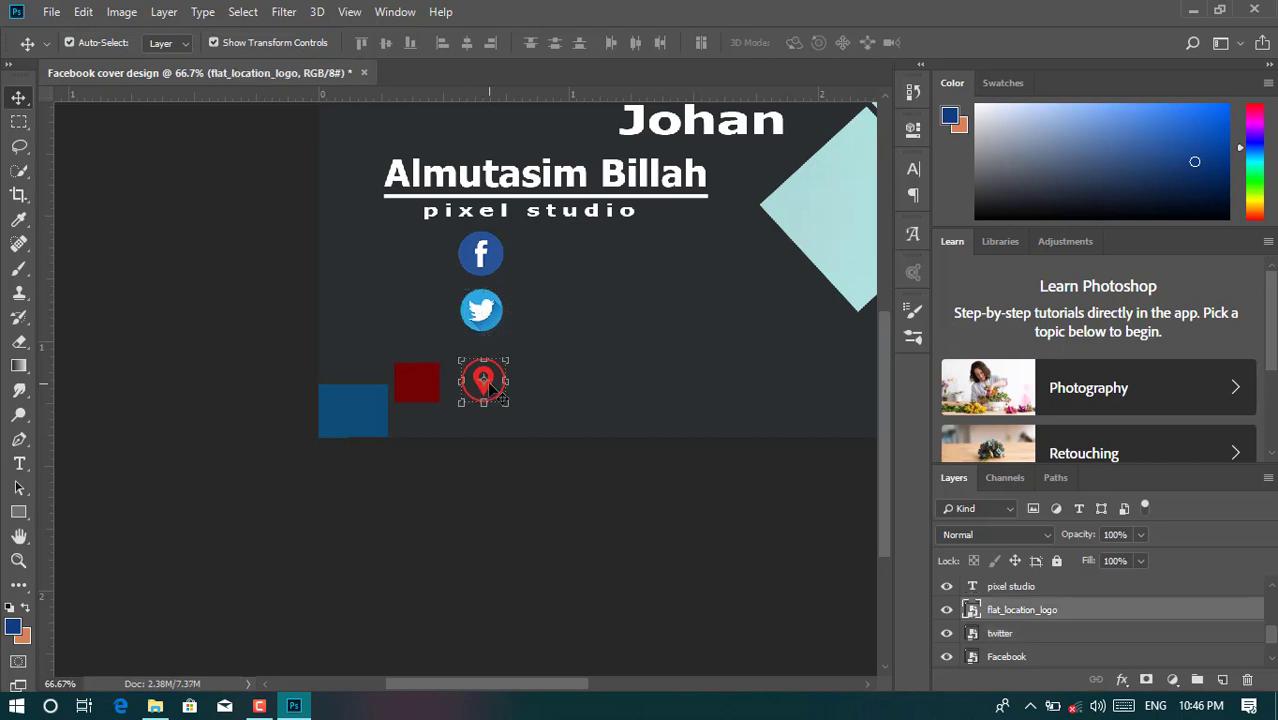
key(Up)
key(Up)
key(Up)
key(Up)
key(Up)
key(Up)
key(Up)
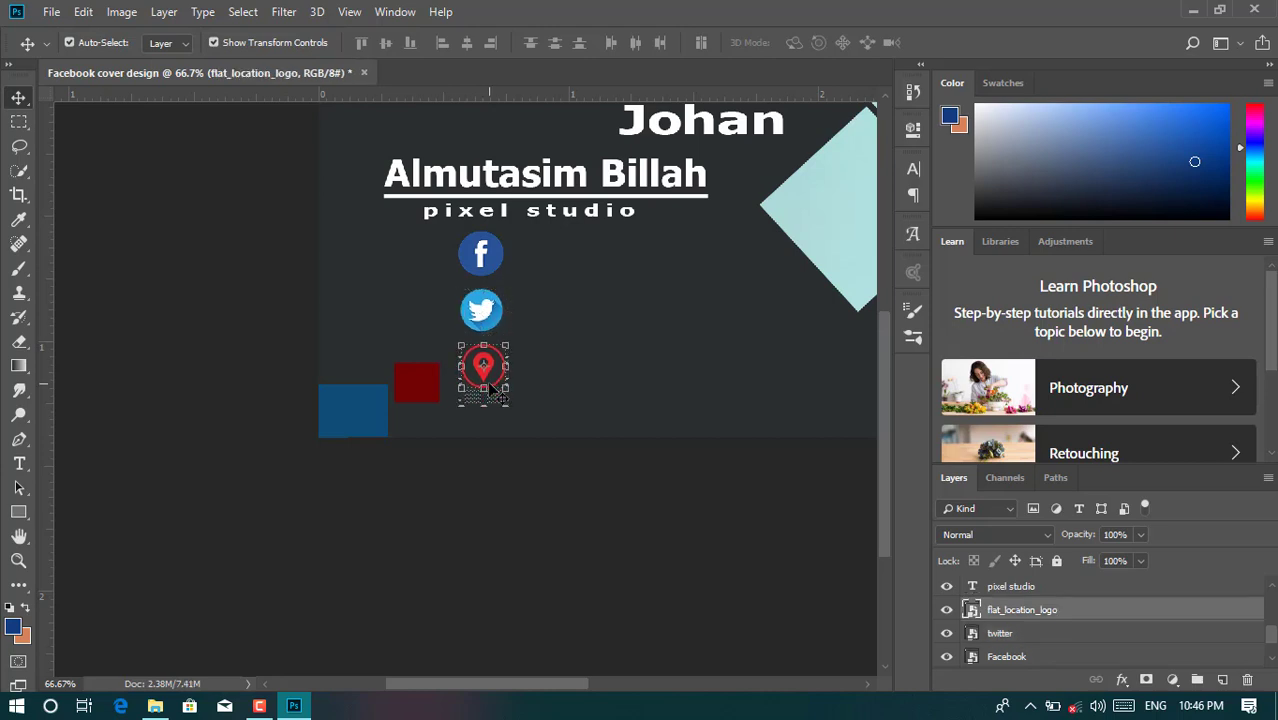
click(492, 550)
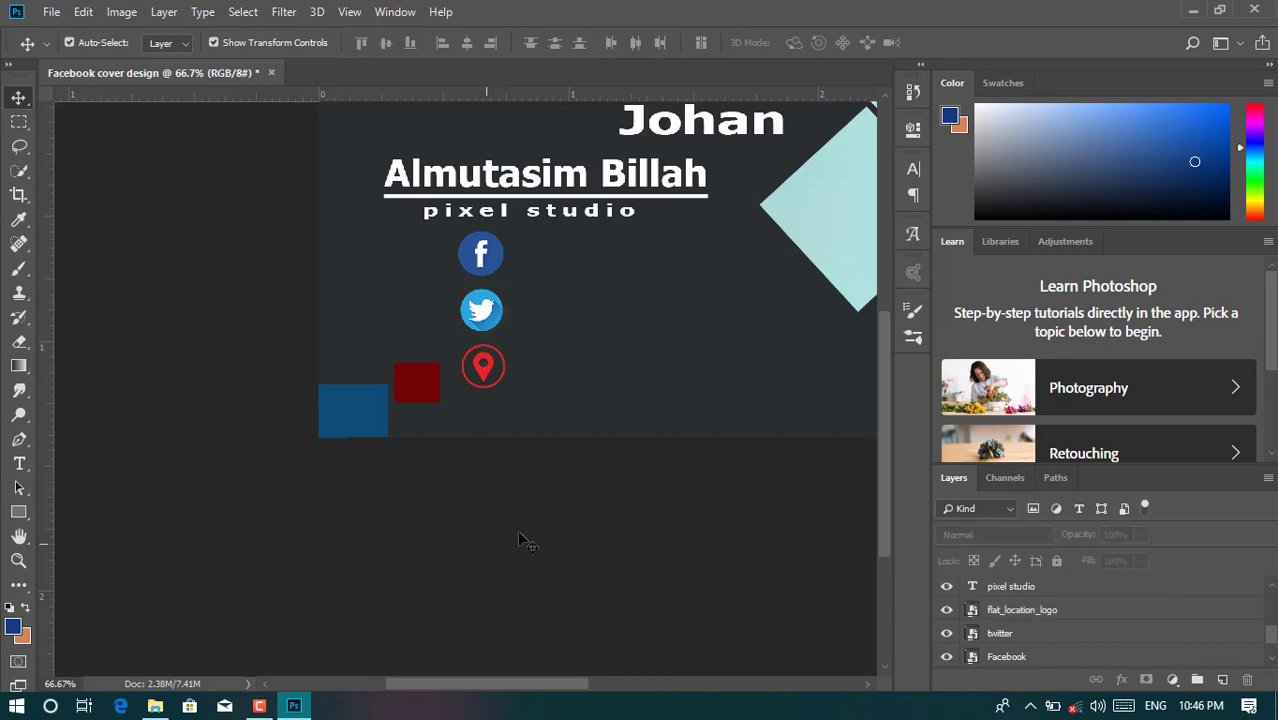
- Drag the auricular-phone-symbol-in-a-circle_318-50200 image into the cover
click(157, 706)
click(215, 152)
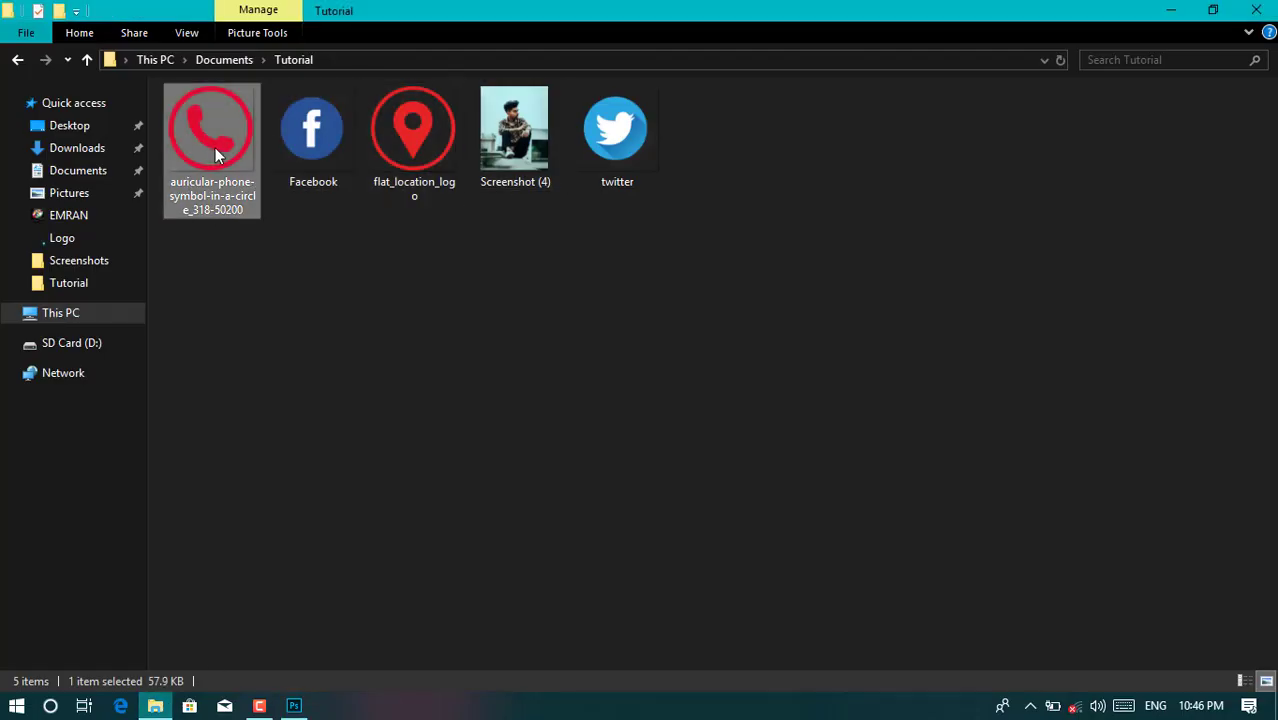
drag(232, 226, 656, 276)
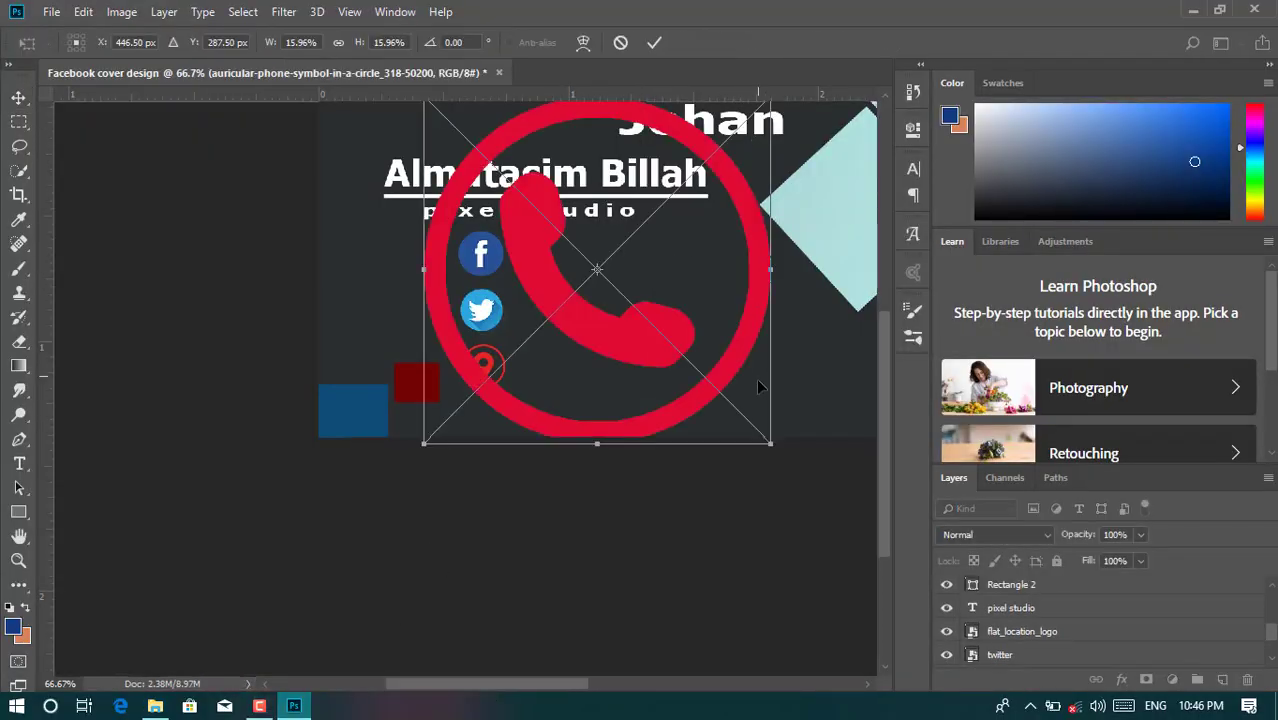
- Shrink the phone icon to 2.04% and place it just under the location icon
drag(769, 443, 501, 436)
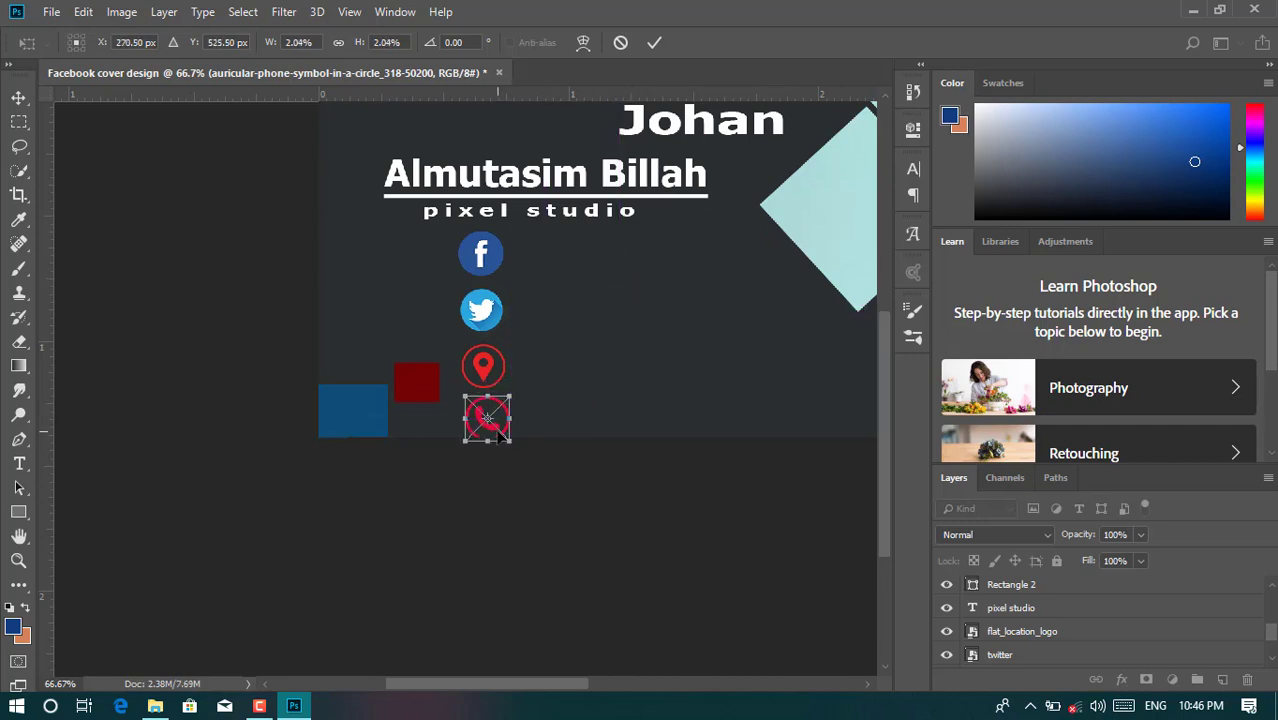
key(Up)
key(Up)
key(Up)
key(Up)
key(Up)
key(Up)
key(Up)
key(Up)
key(Up)
key(Up)
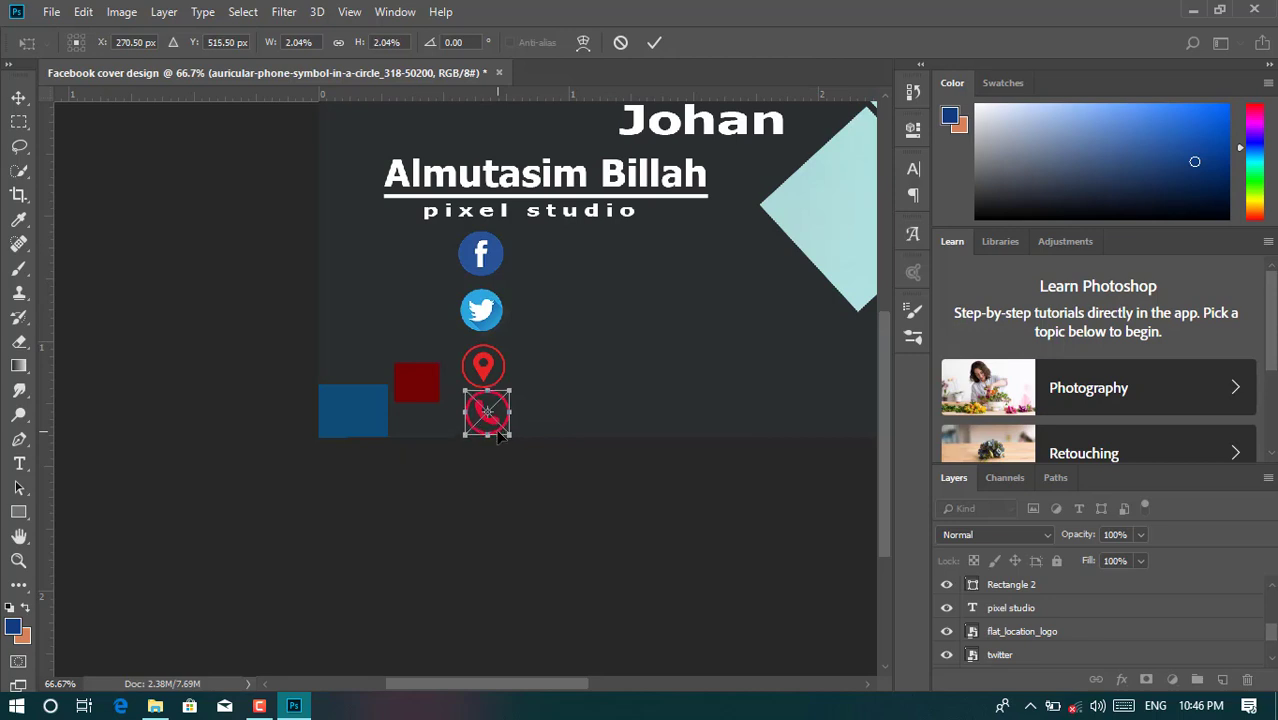
click(655, 43)
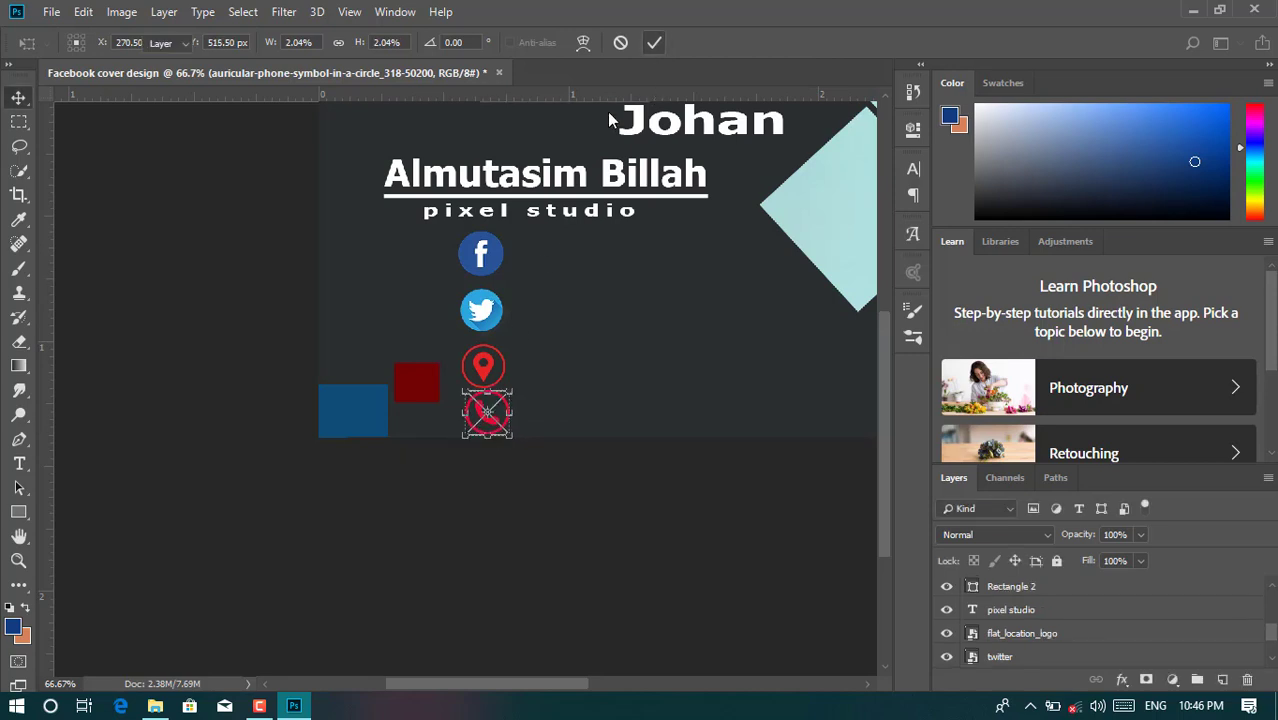
- Nudge the location icon up one pixel and check alignment against the Twitter icon
click(483, 364)
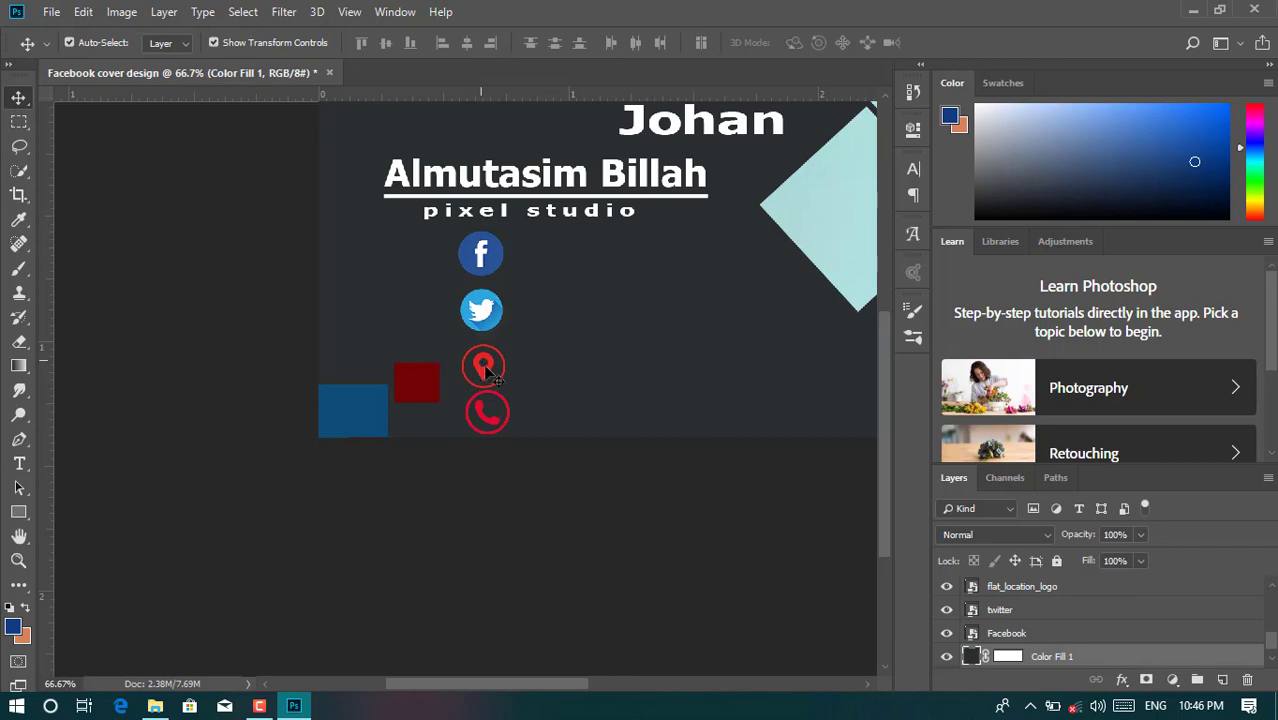
click(486, 369)
key(Up)
key(Up)
key(Up)
key(Up)
key(Up)
key(Up)
key(Up)
key(Up)
key(Up)
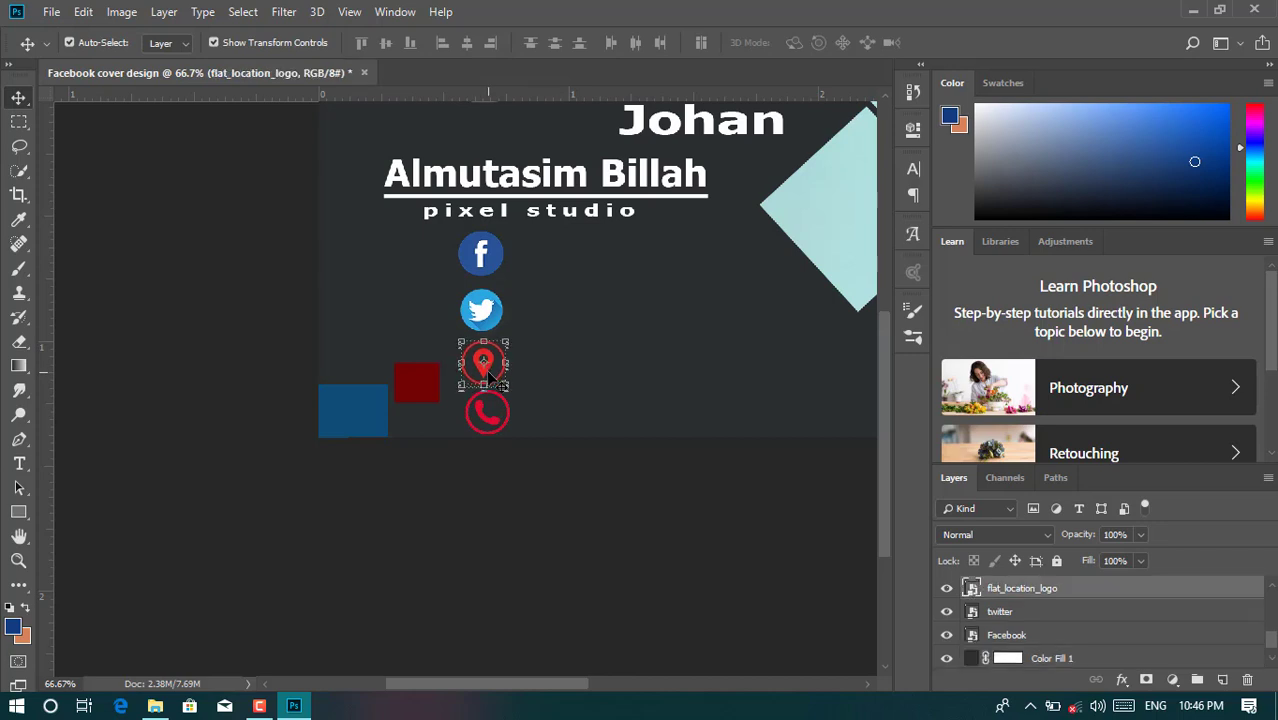
click(628, 508)
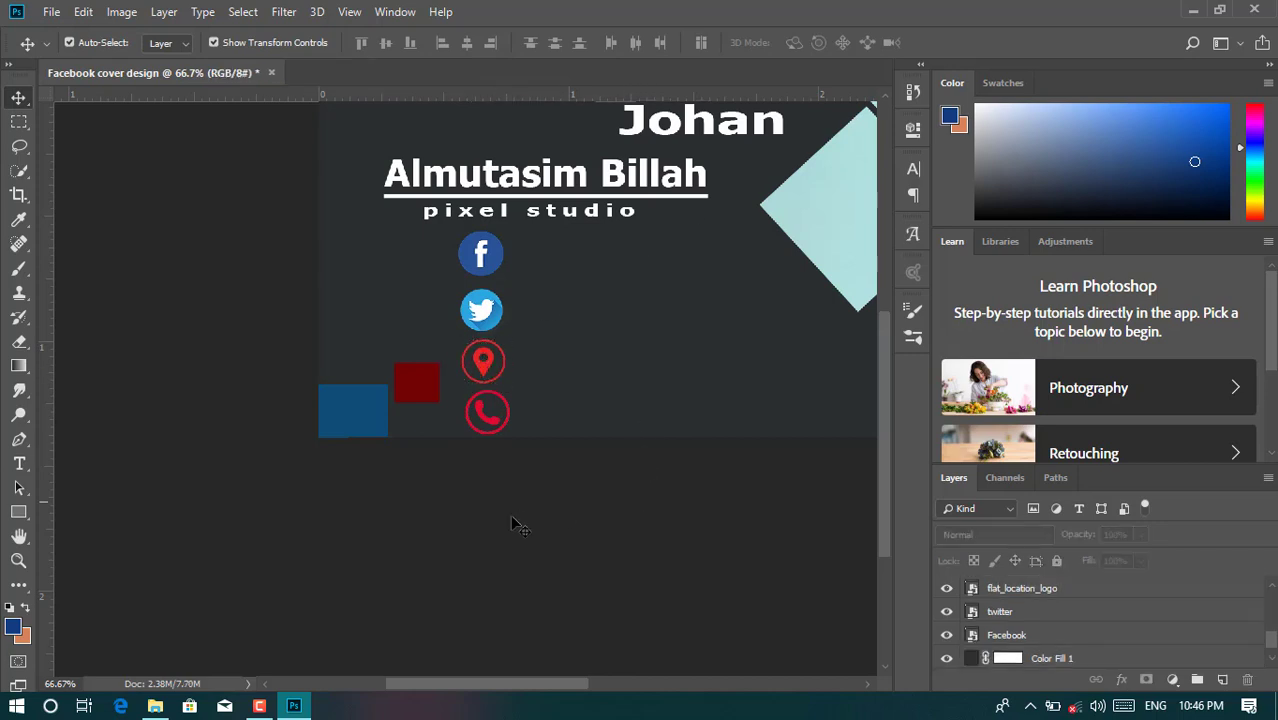
click(490, 335)
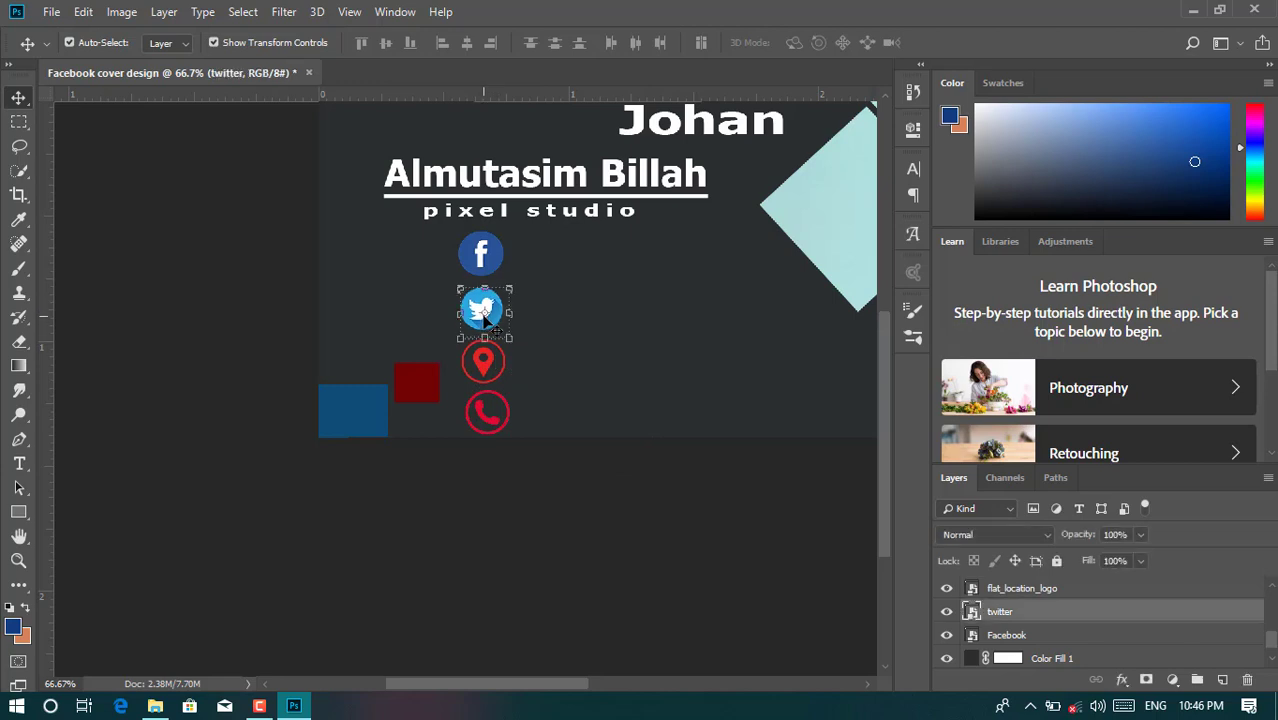
click(530, 490)
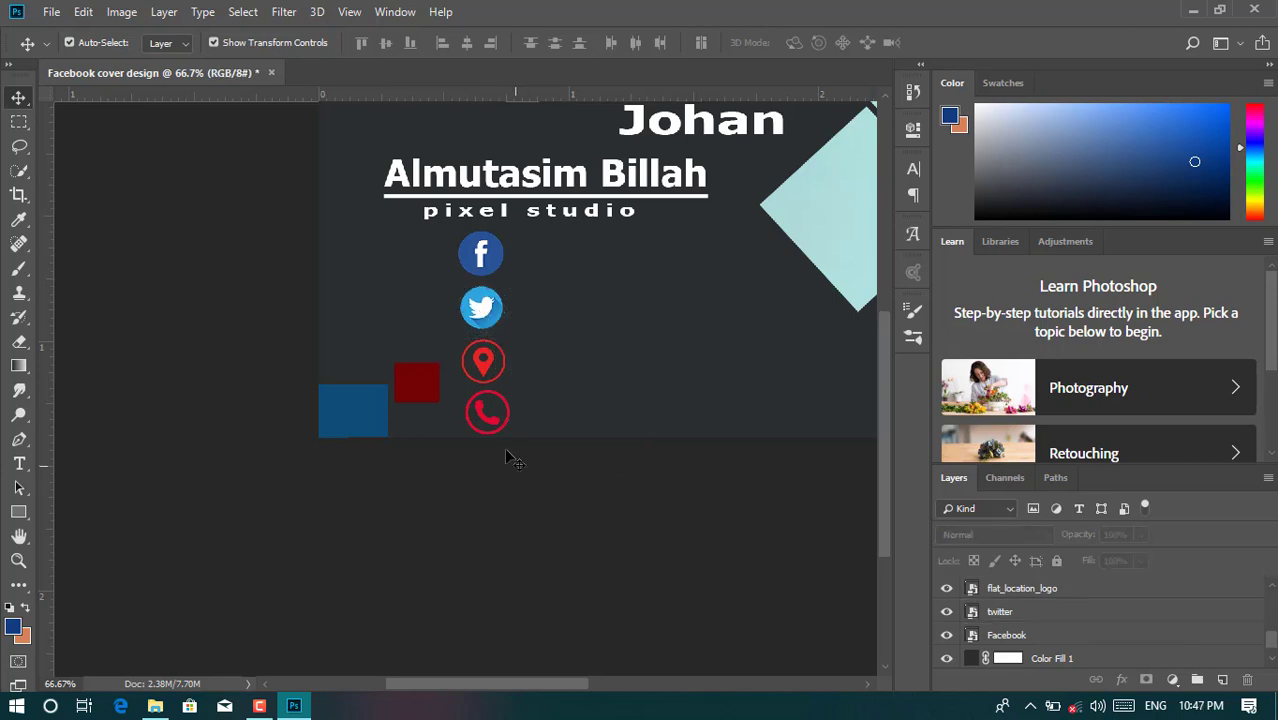
- Nudge the location icon up one more pixel and check the phone icon's position
click(478, 368)
click(487, 370)
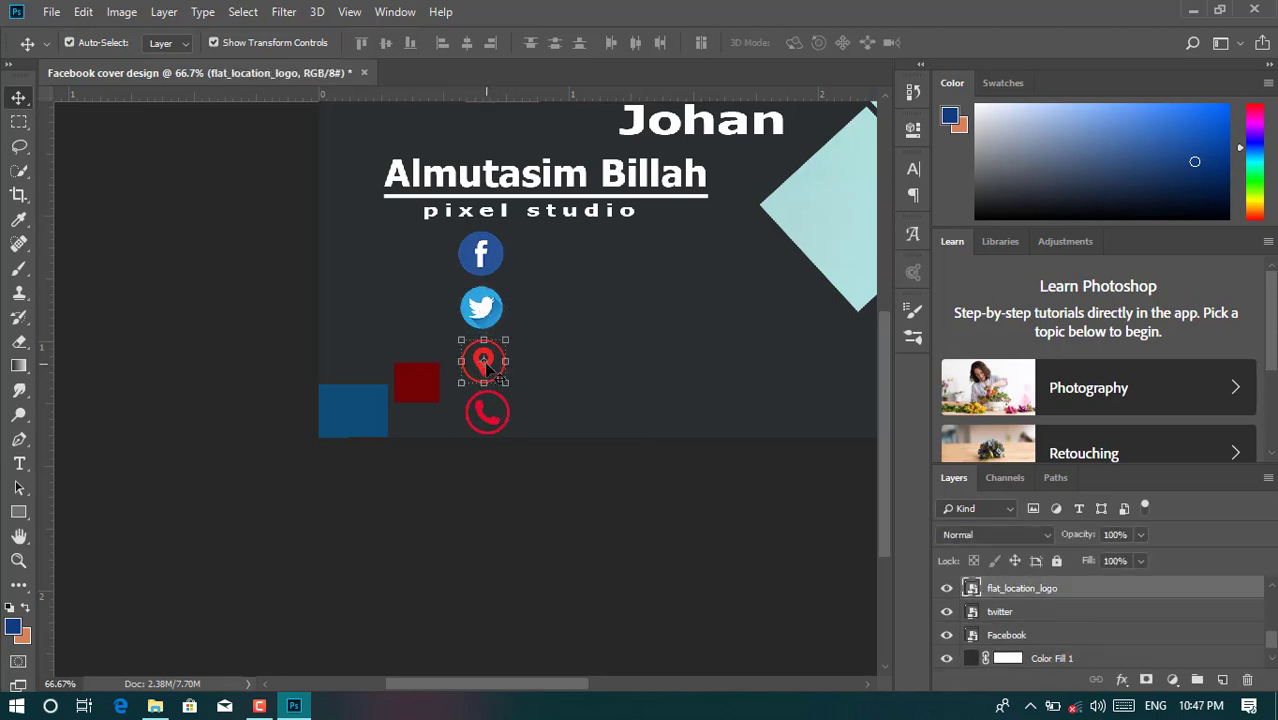
key(Up)
click(522, 466)
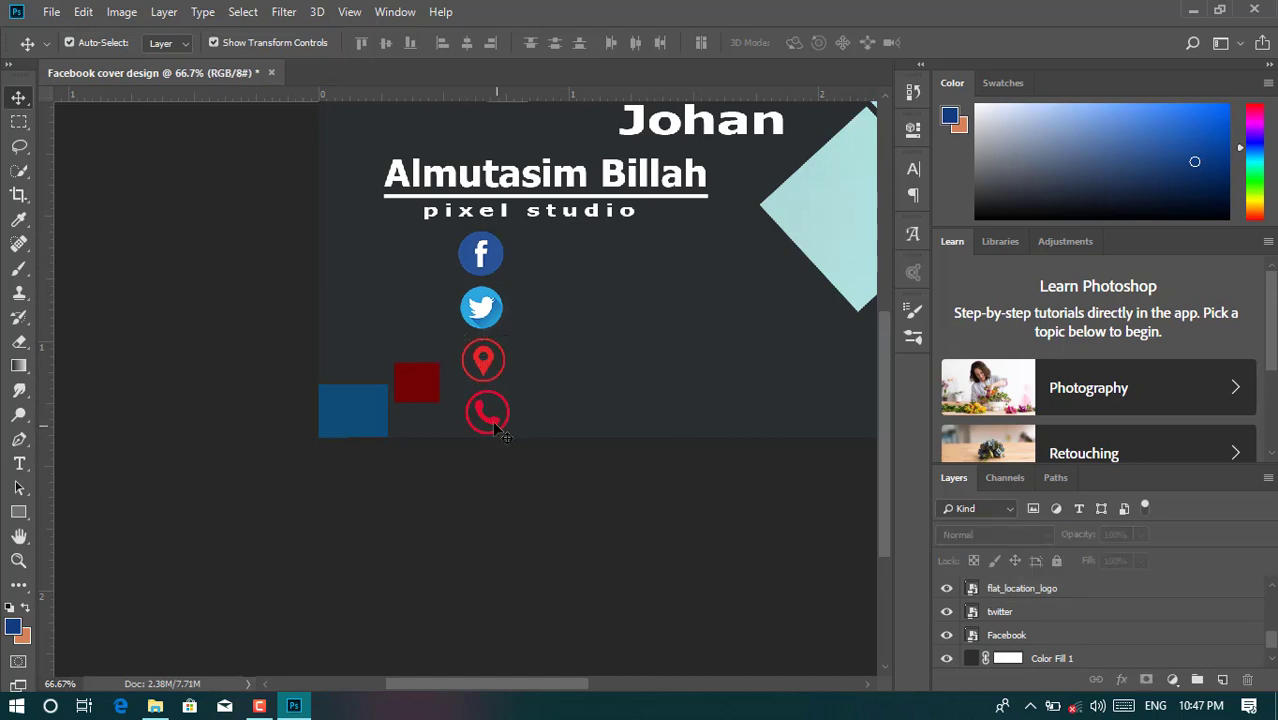
click(490, 426)
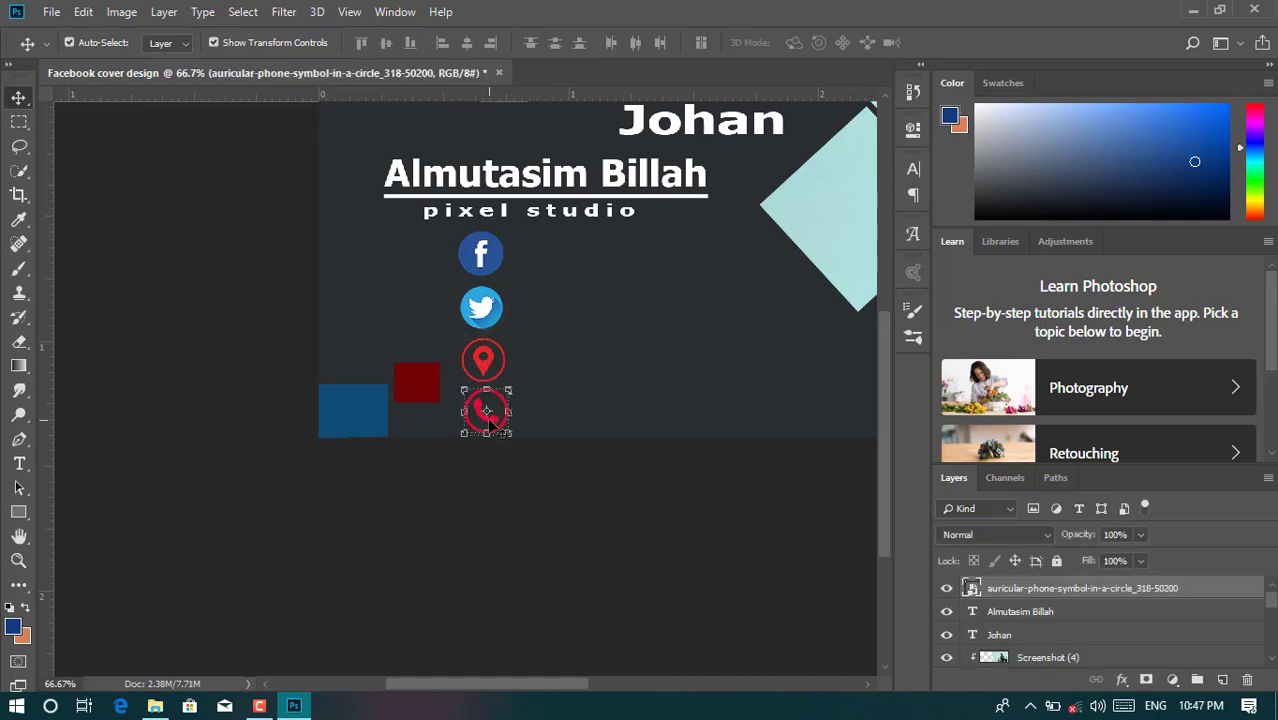
click(507, 512)
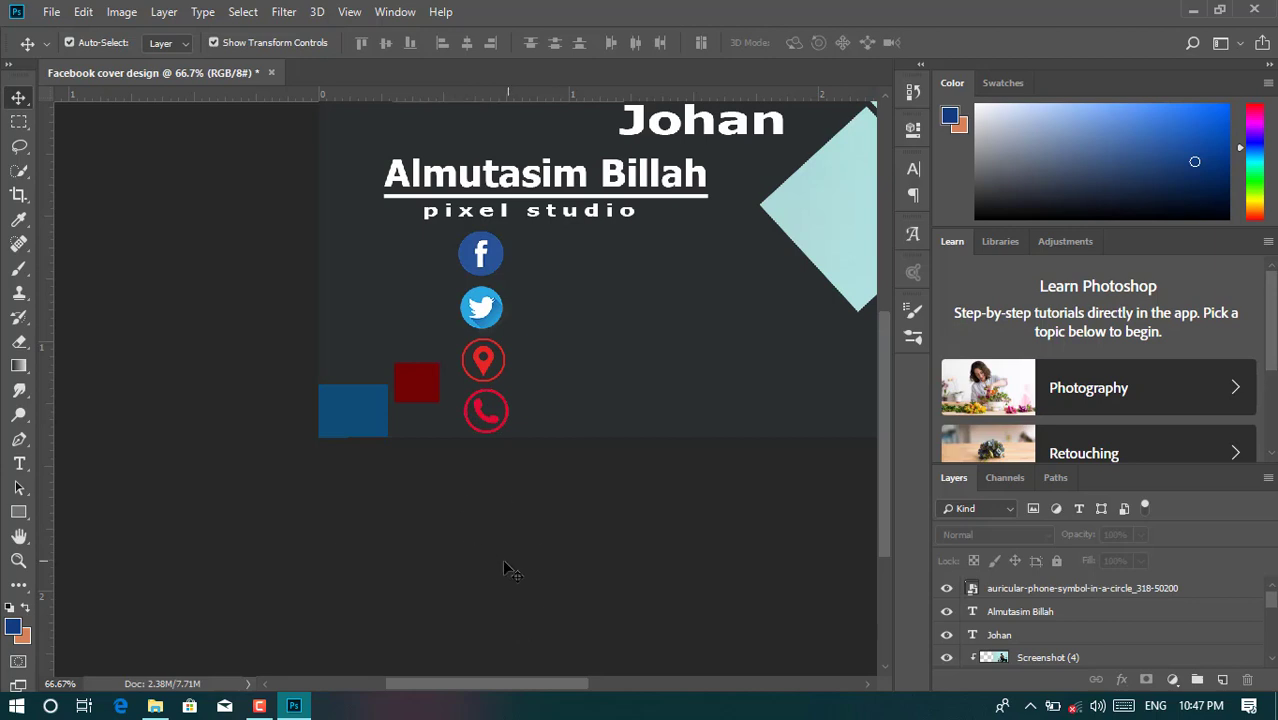
click(20, 464)
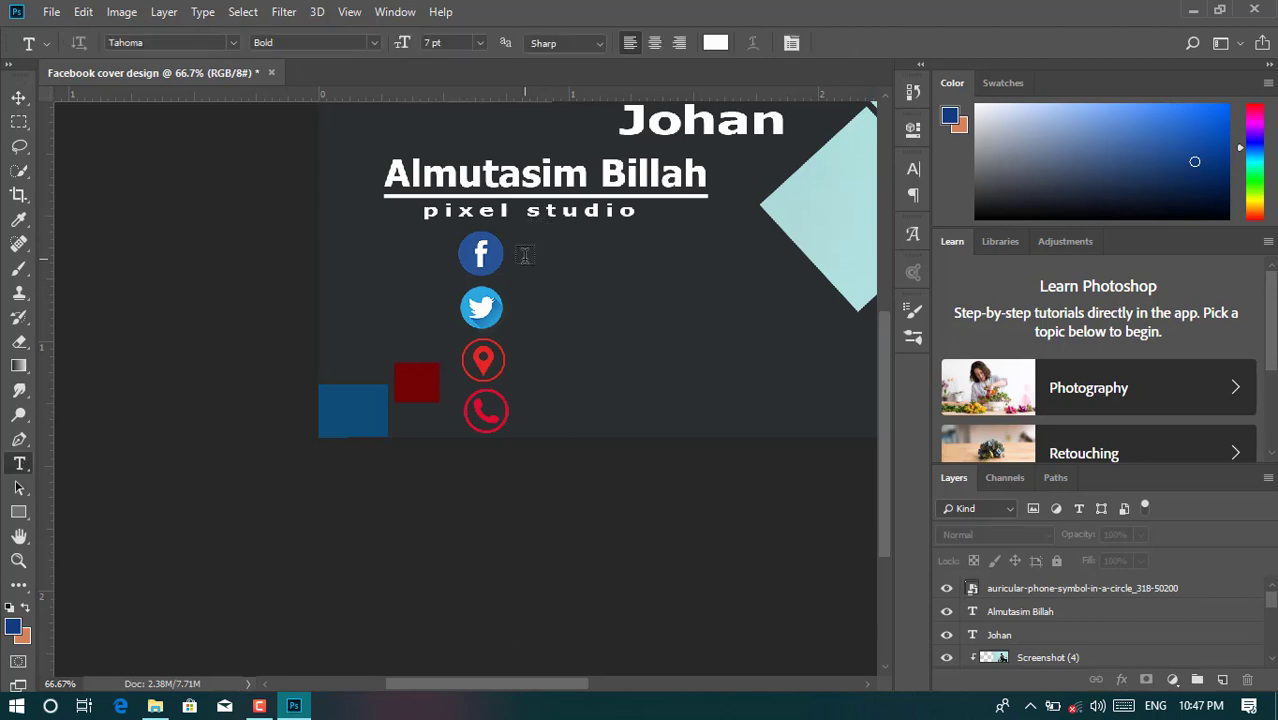
- Type the designer's name beside the Facebook icon and set its tracking to 0
click(524, 256)
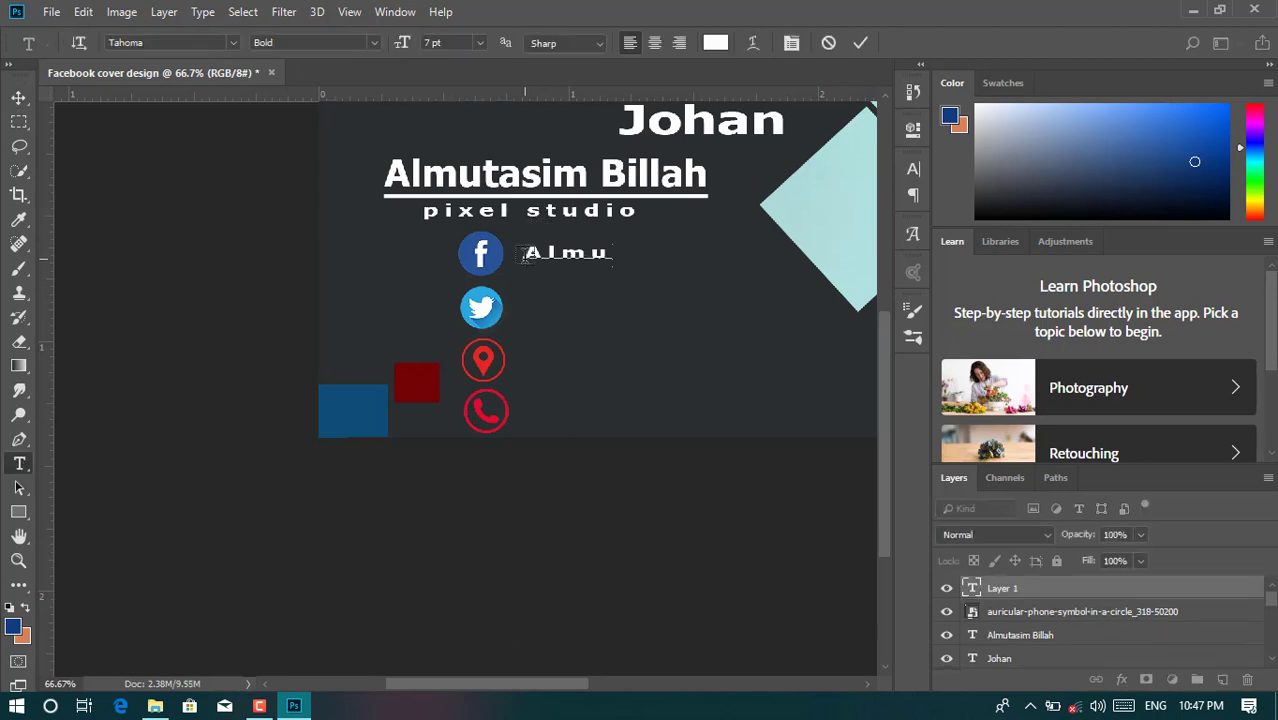
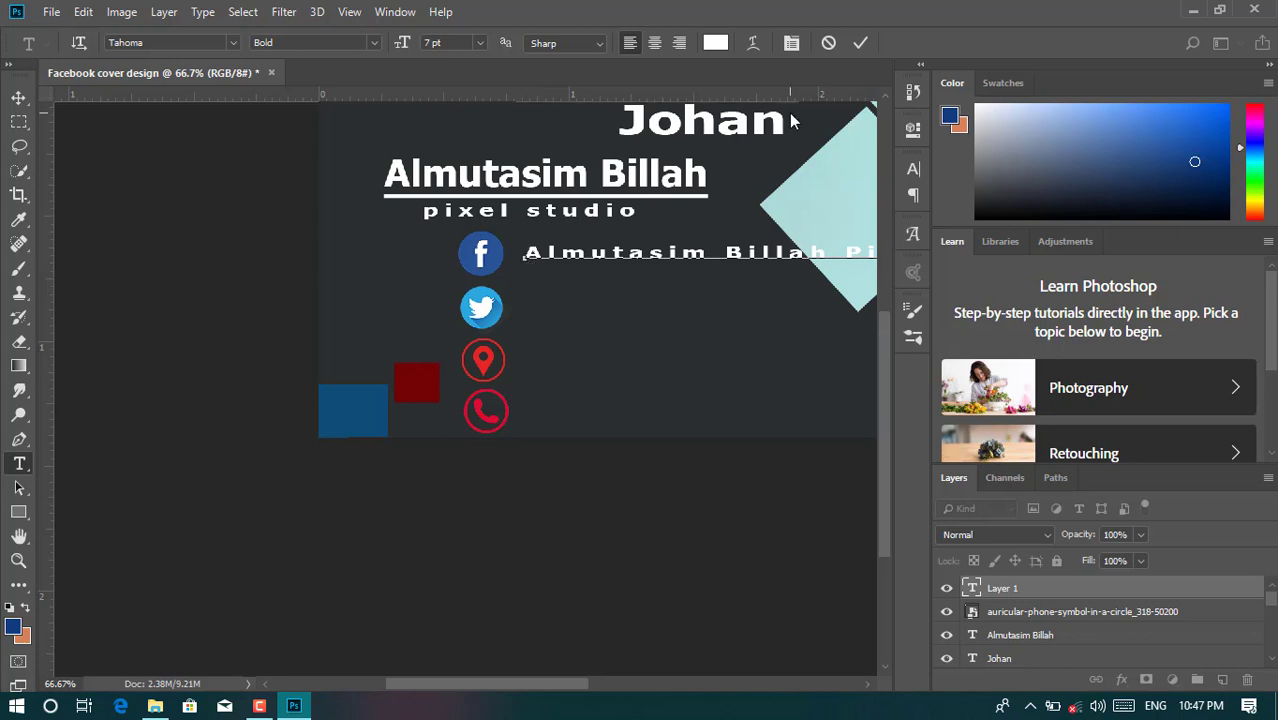
click(860, 43)
click(913, 169)
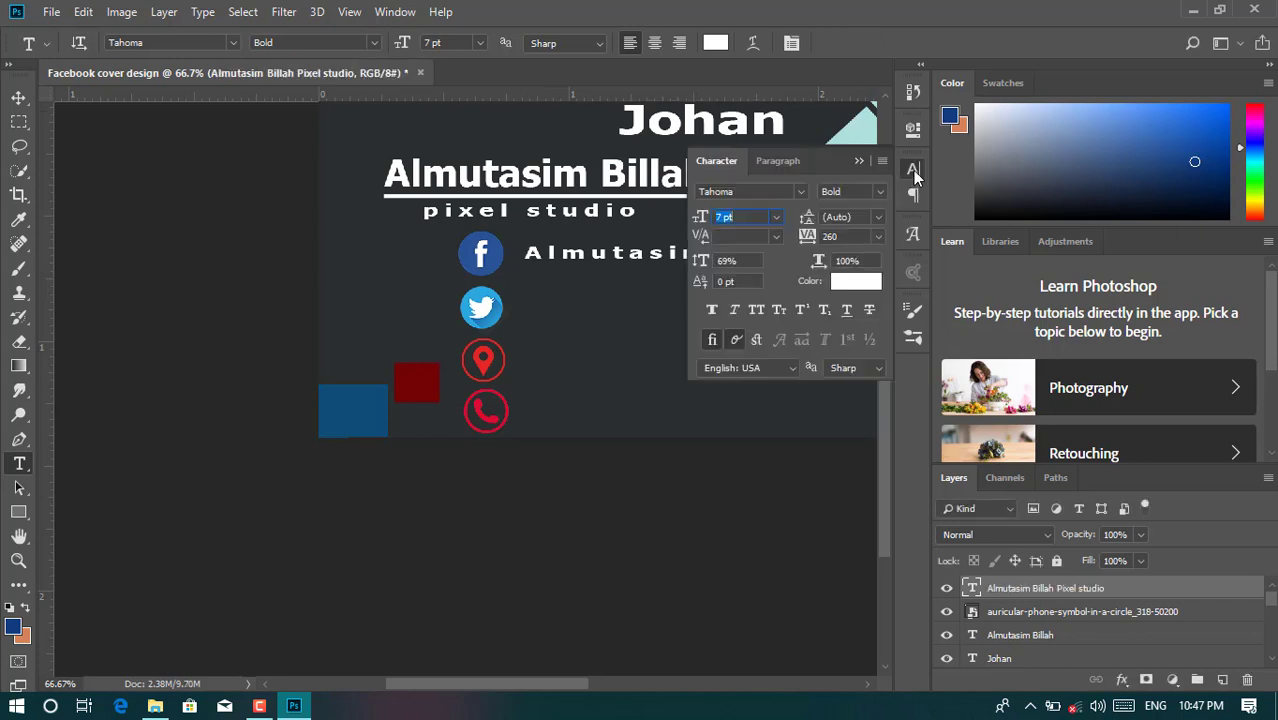
text(0)
key(Return)
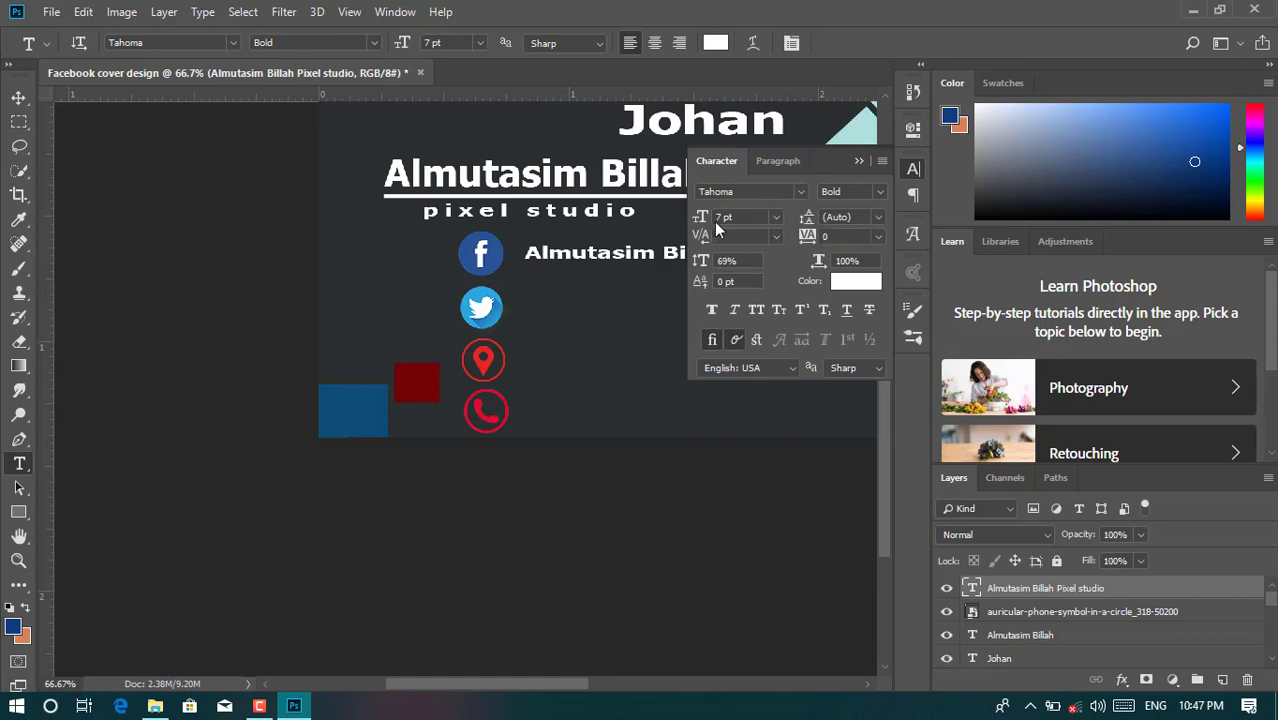
click(859, 160)
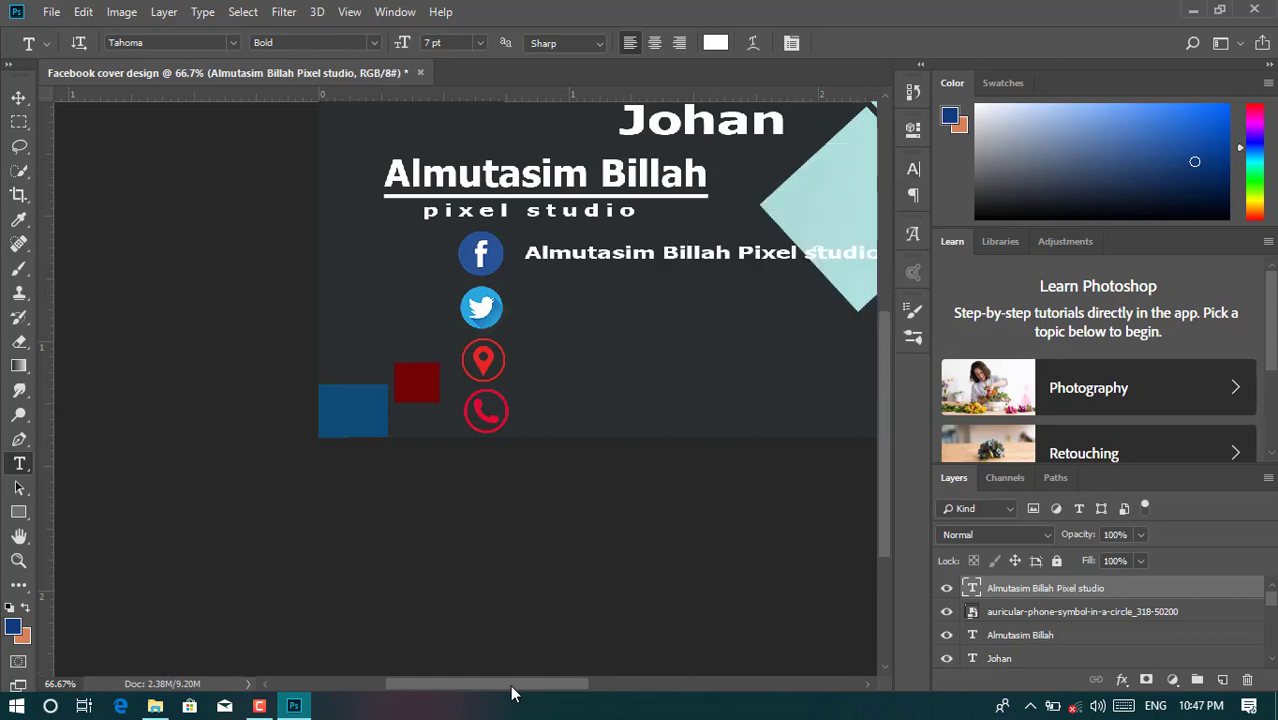
- Narrow the label to 73.48% width and nudge it left and up beside the icon
drag(514, 686, 539, 684)
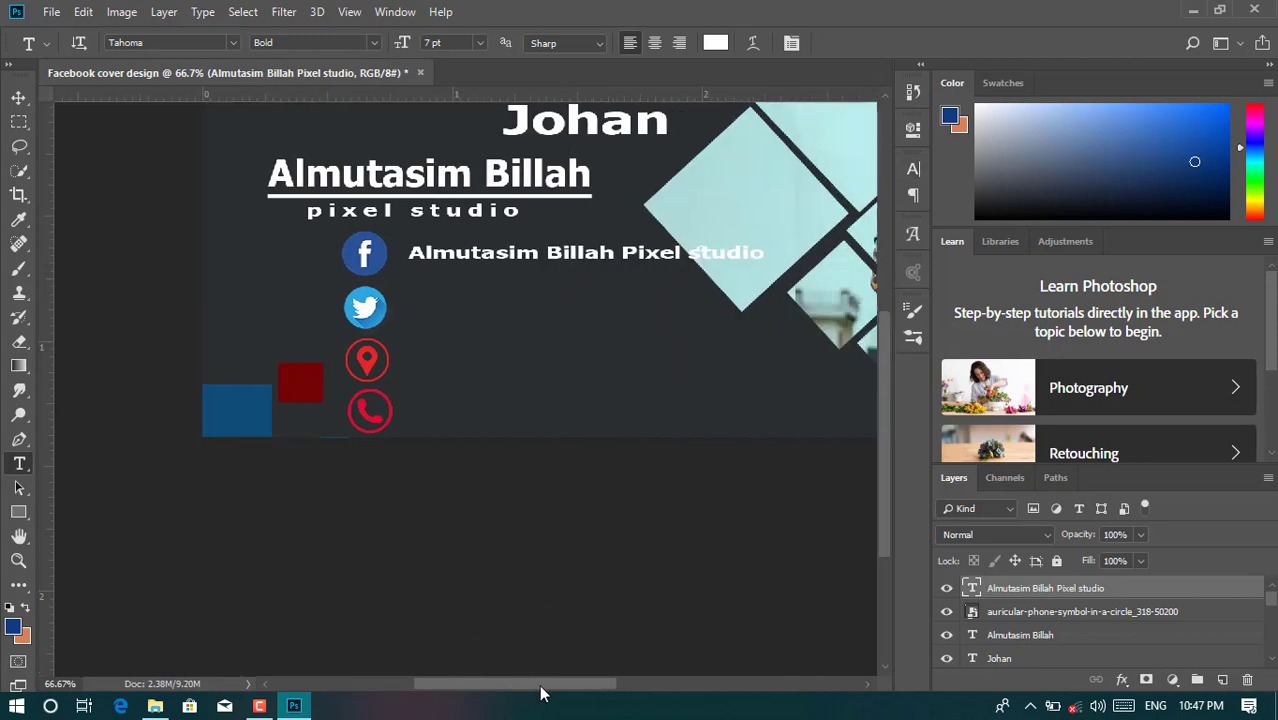
click(18, 97)
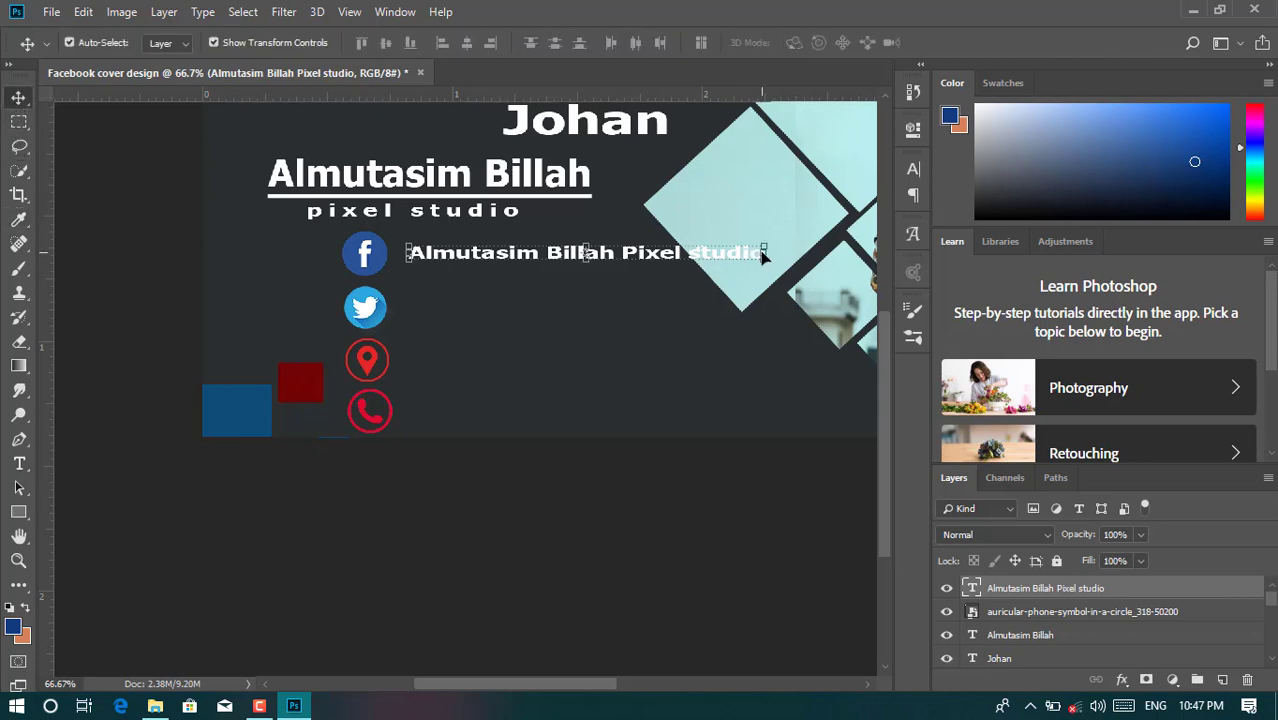
drag(762, 256, 670, 258)
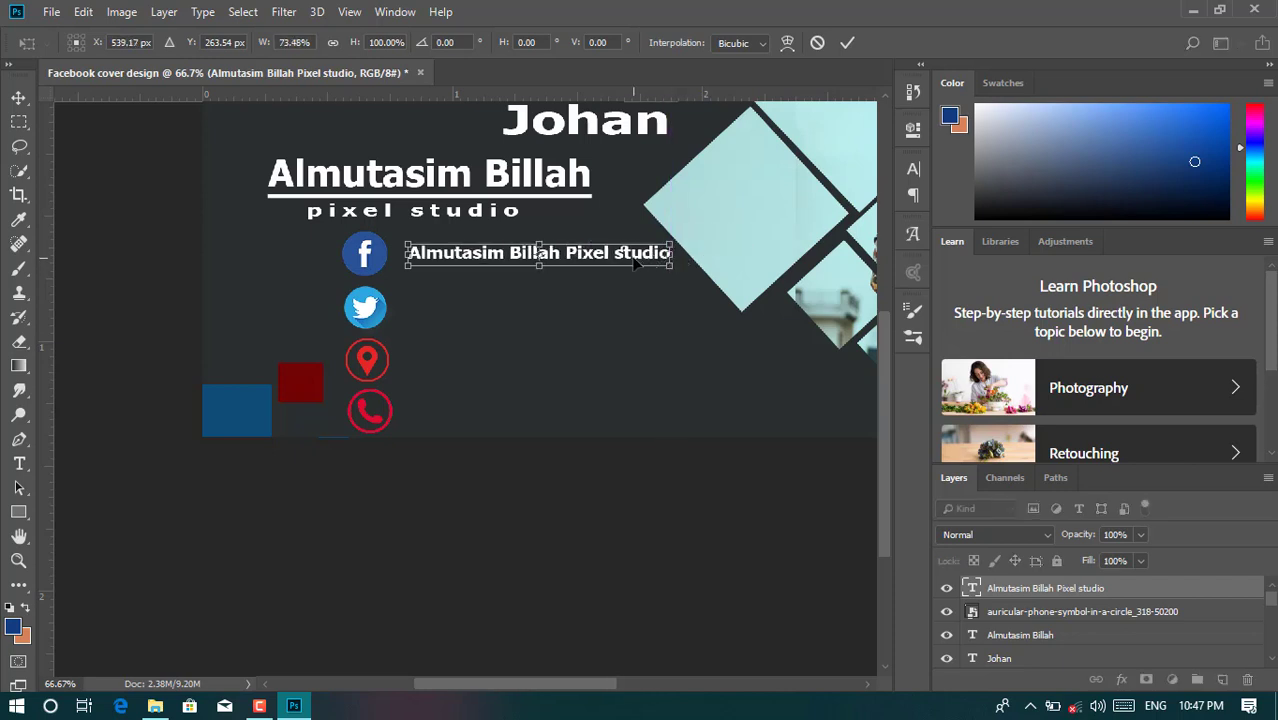
key(Left)
key(Left)
key(Left)
key(Left)
key(Left)
key(Left)
key(Left)
key(Left)
key(Left)
key(Left)
key(Left)
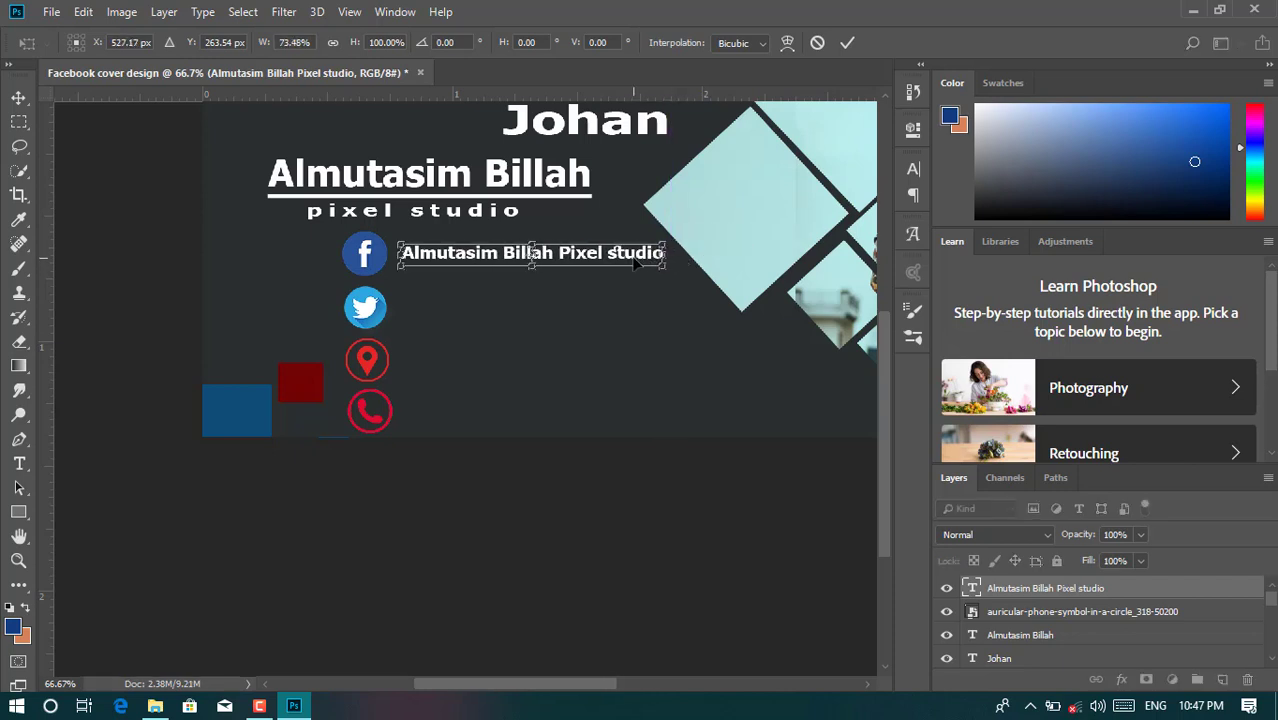
key(Up)
key(Up)
key(Up)
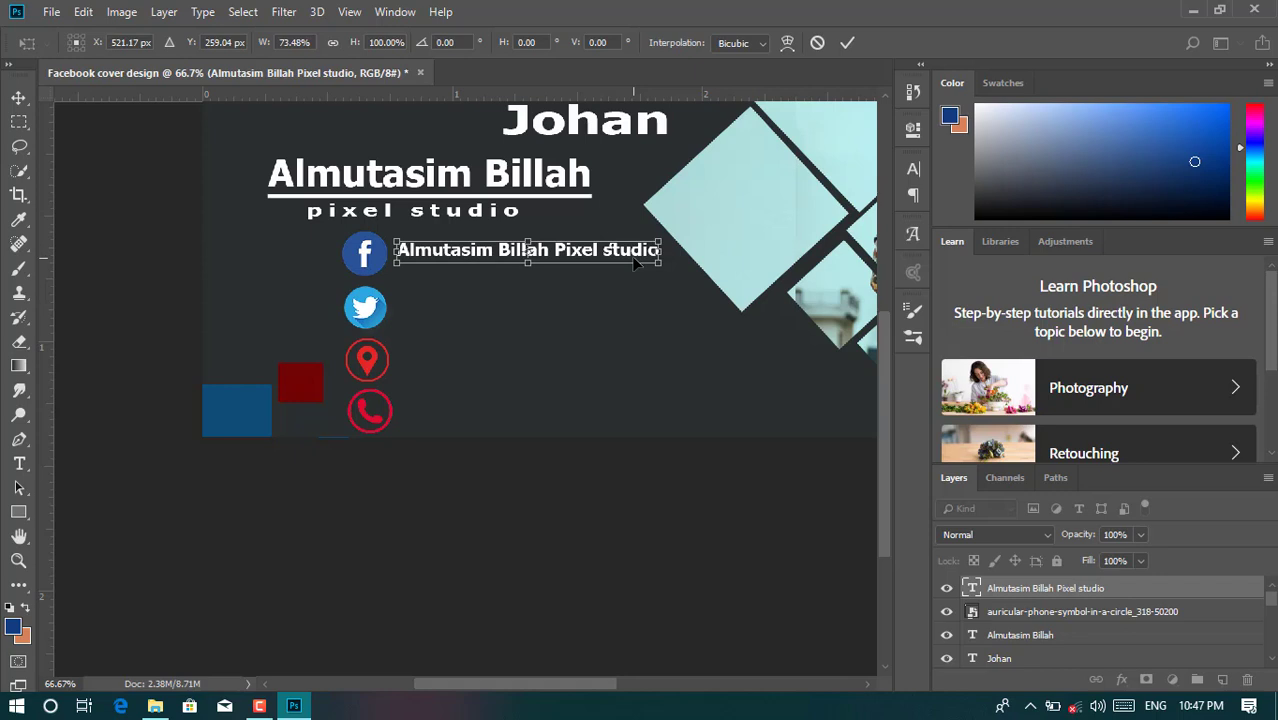
click(845, 44)
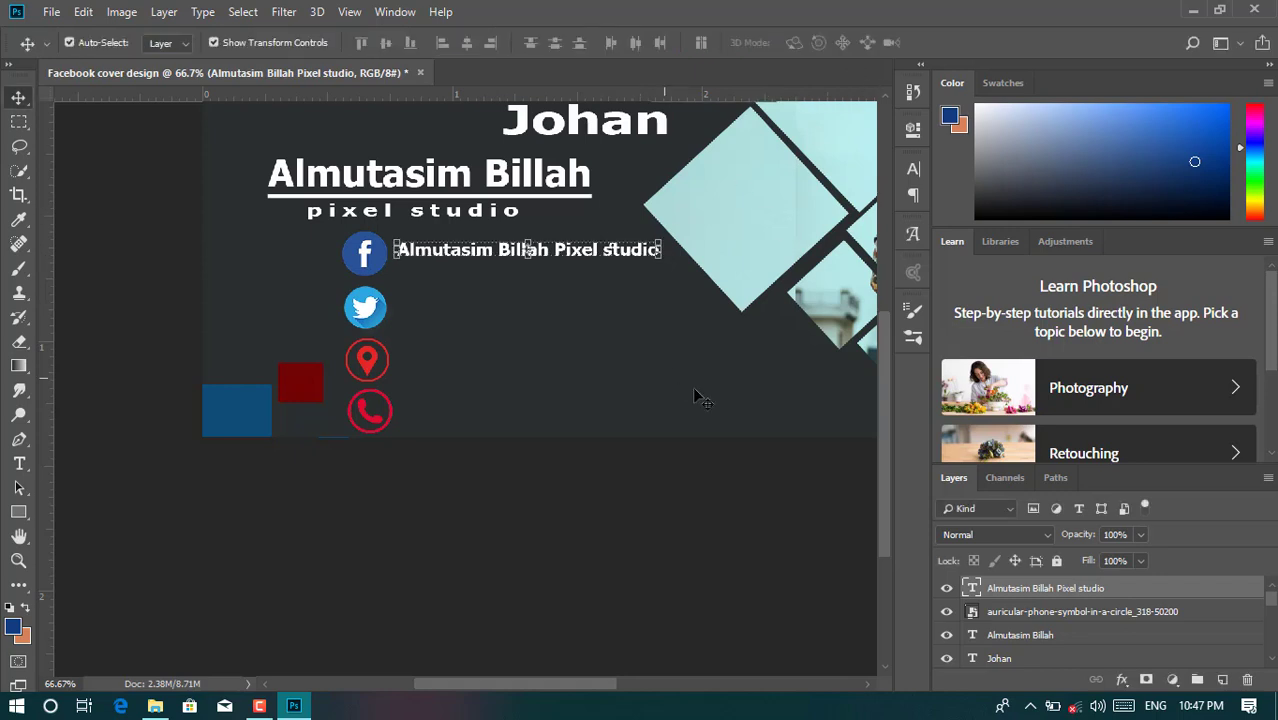
click(545, 560)
click(19, 463)
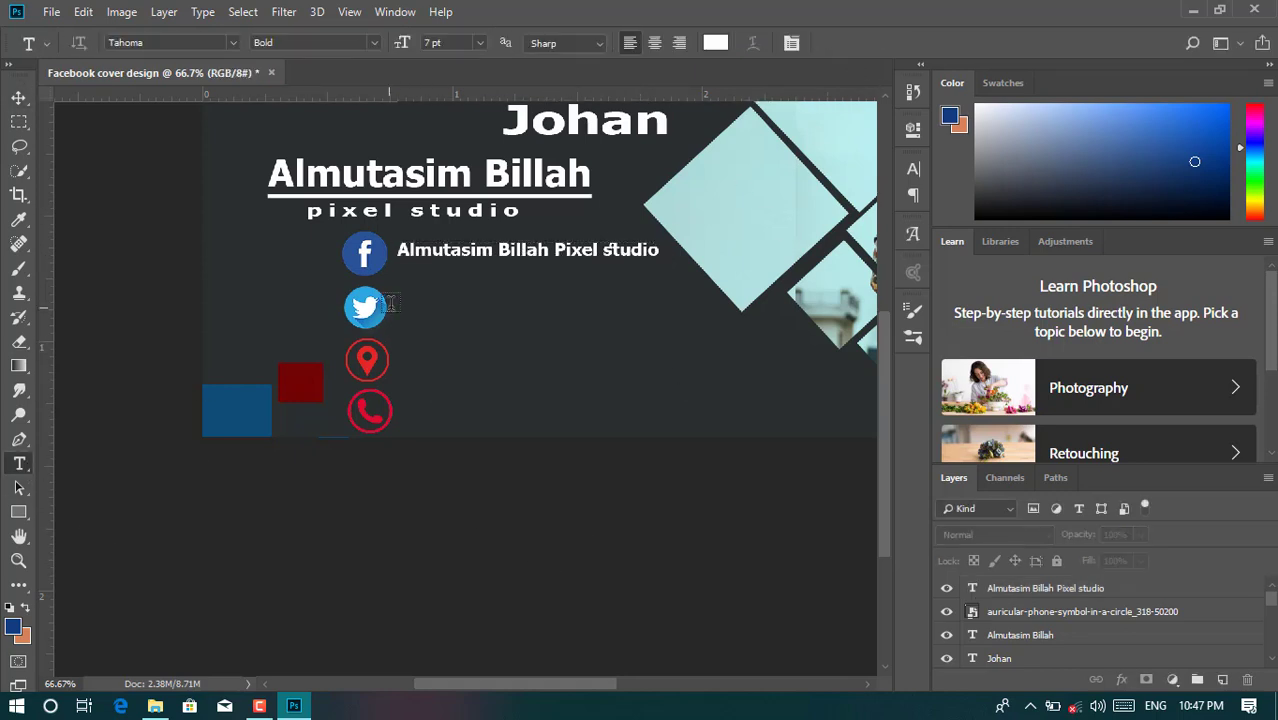
click(410, 308)
text(@)
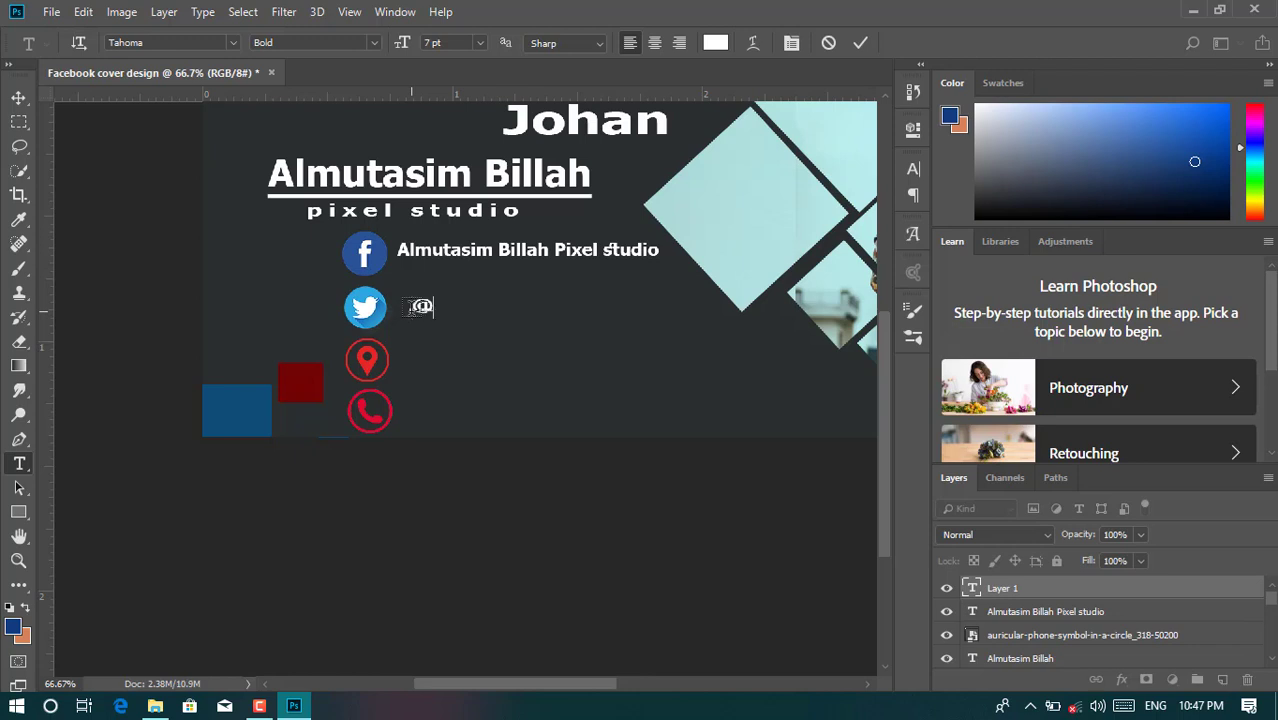
text(almutasimstudio)
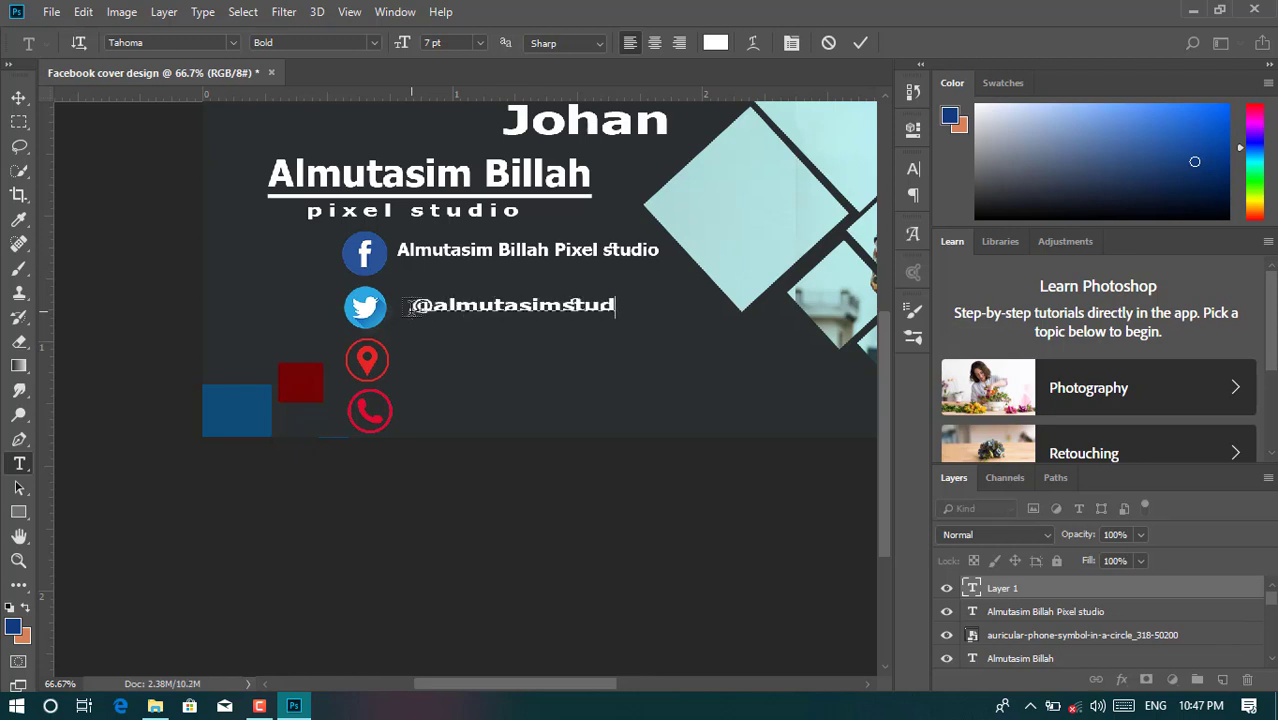
click(860, 42)
click(912, 169)
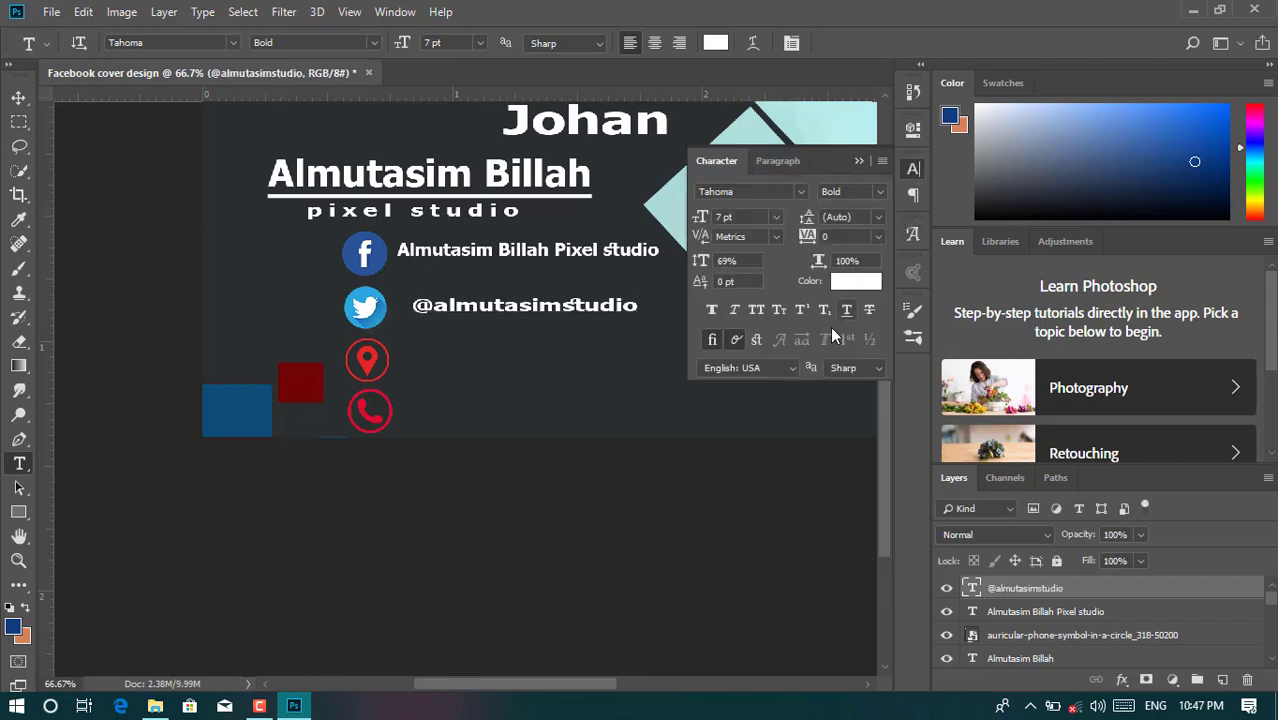
click(846, 310)
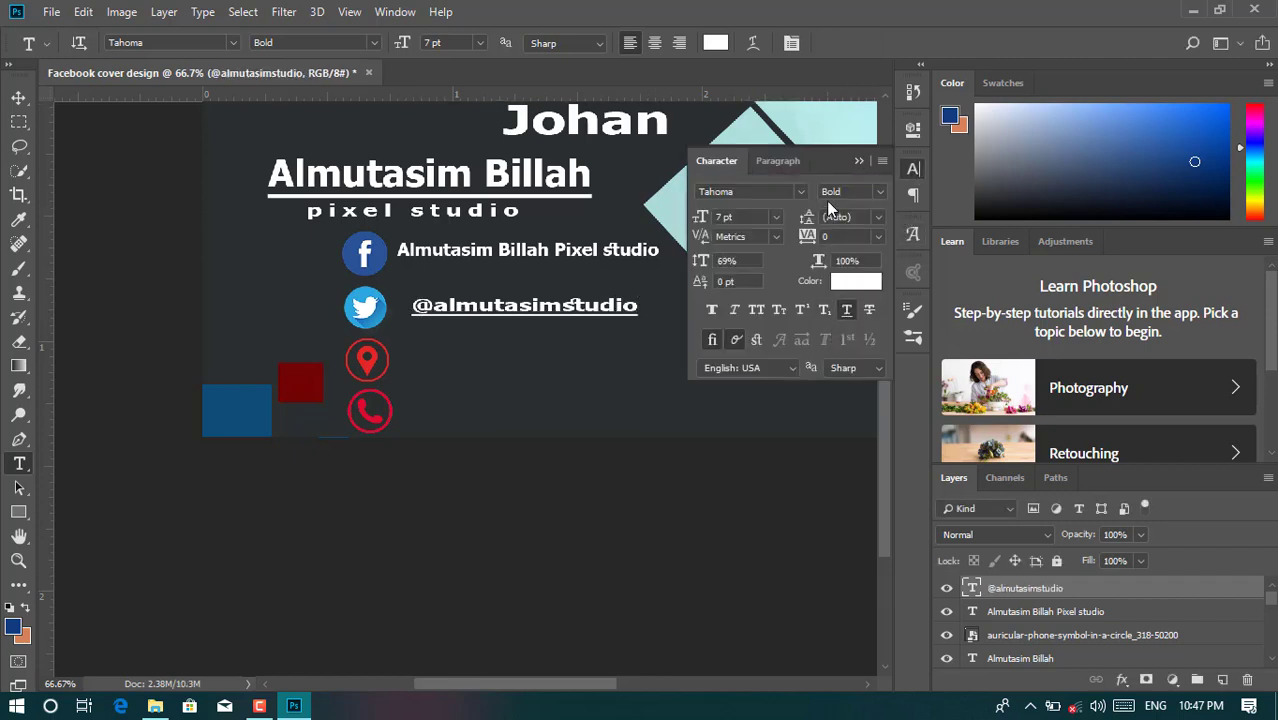
click(846, 309)
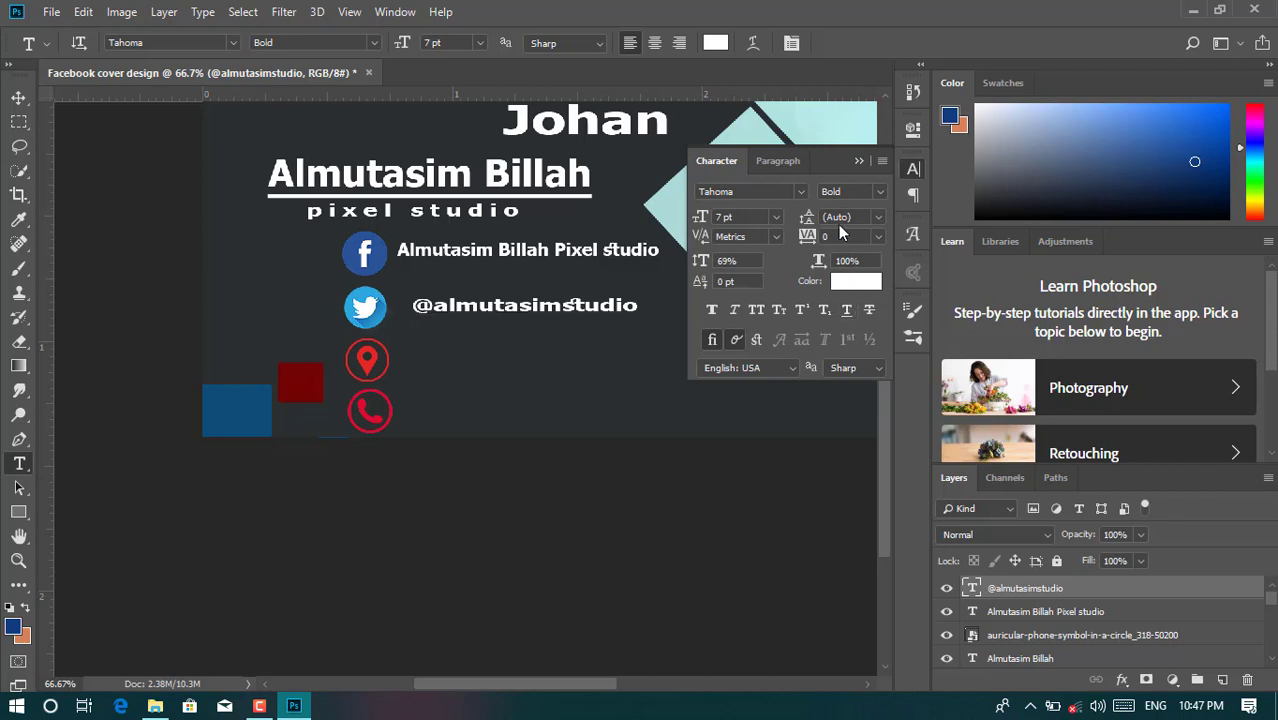
click(722, 217)
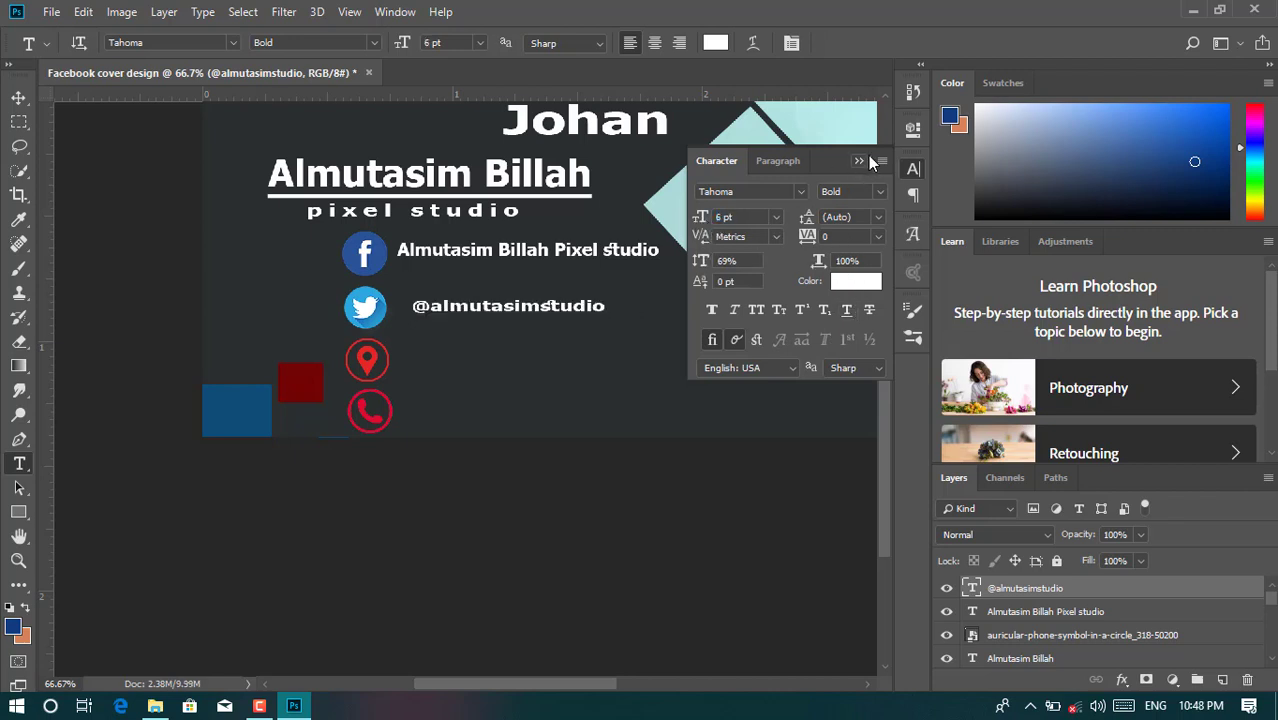
text(6)
key(Return)
click(910, 168)
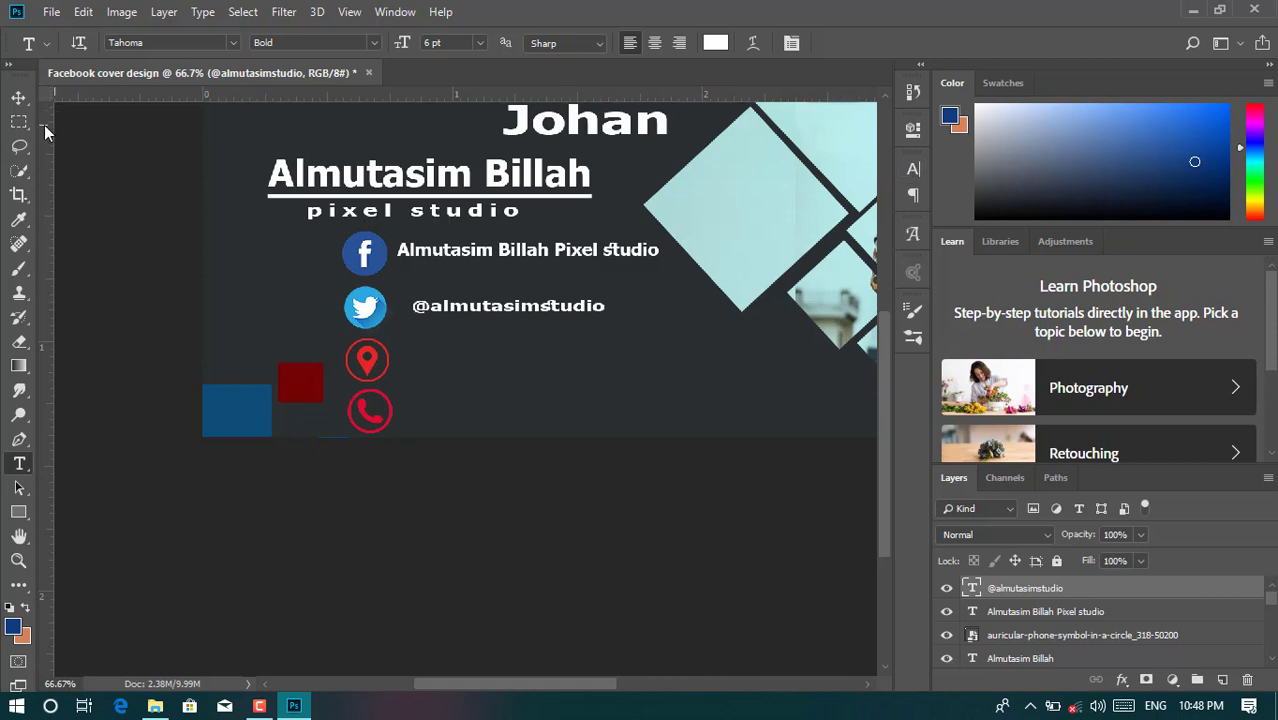
click(18, 98)
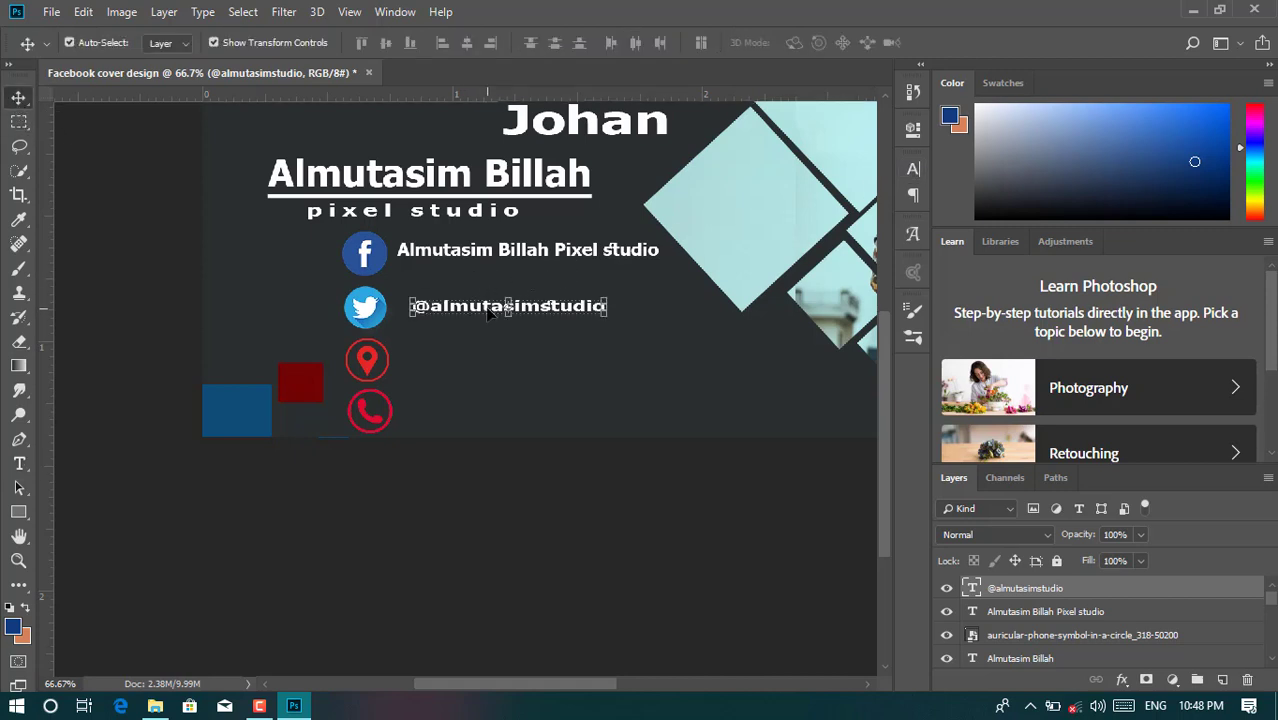
key(Left)
key(Left)
key(Left)
key(Left)
key(Left)
key(Left)
key(Left)
key(Left)
key(Left)
key(Left)
key(Left)
key(Left)
key(Left)
key(Left)
key(Left)
key(Left)
key(Left)
key(Left)
key(Left)
key(Left)
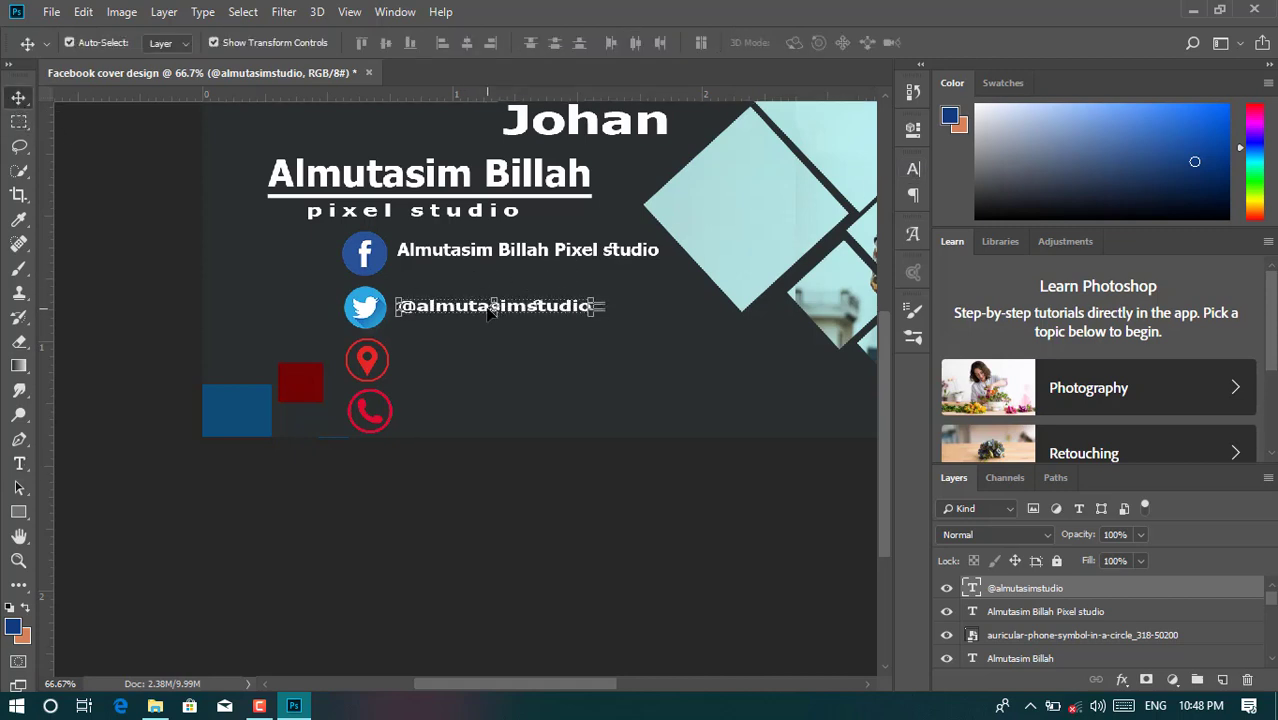
click(20, 461)
click(404, 361)
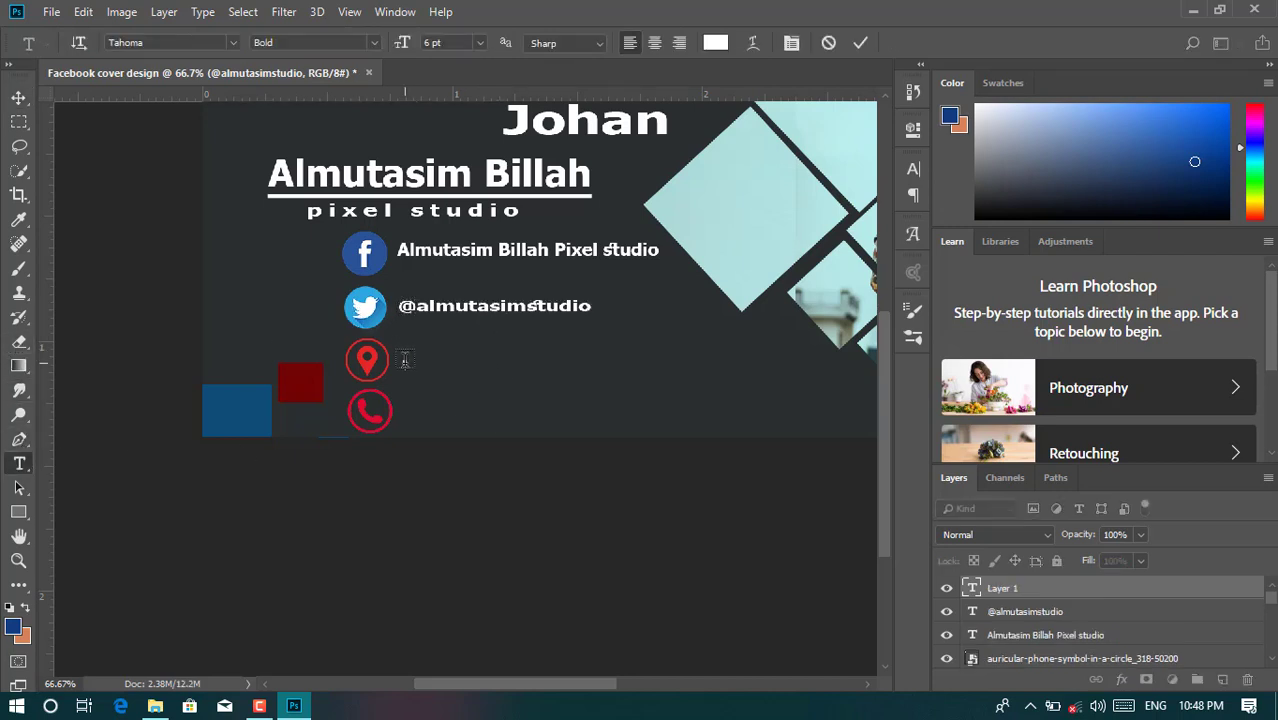
- Label the location icon 'somewhere', correcting typos, and discard an empty text layer
text(som)
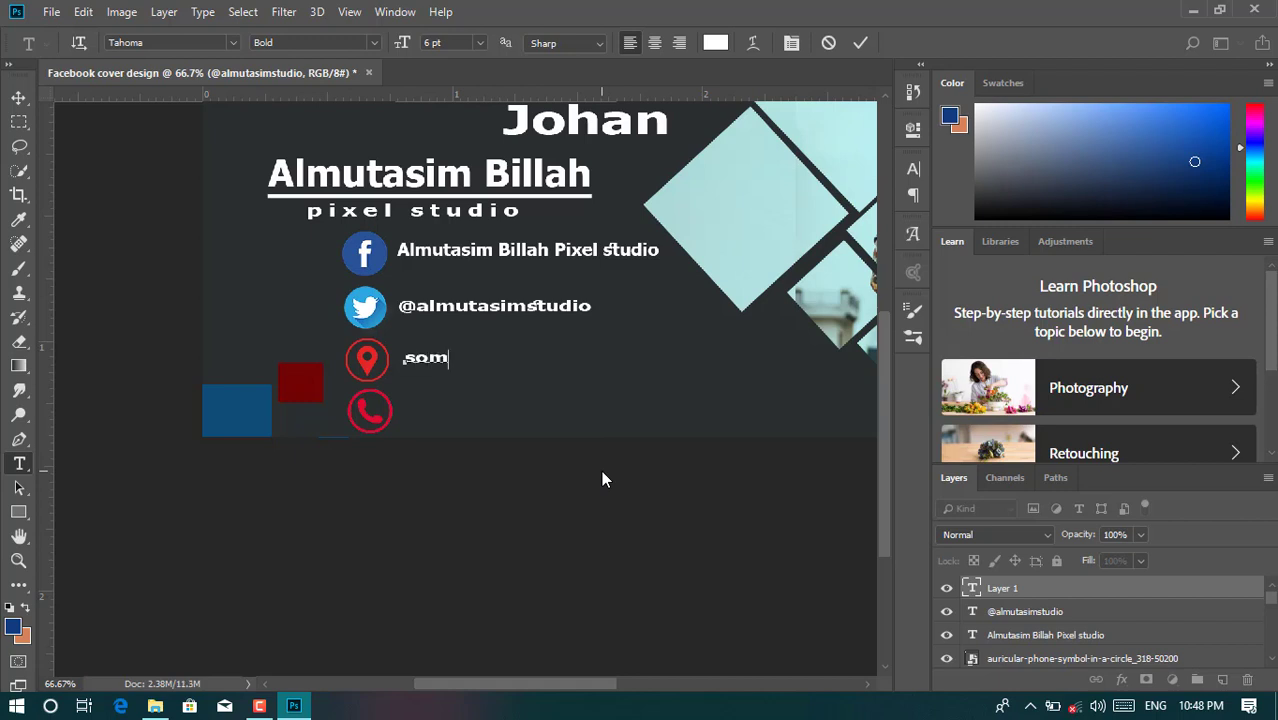
text(ewhere)
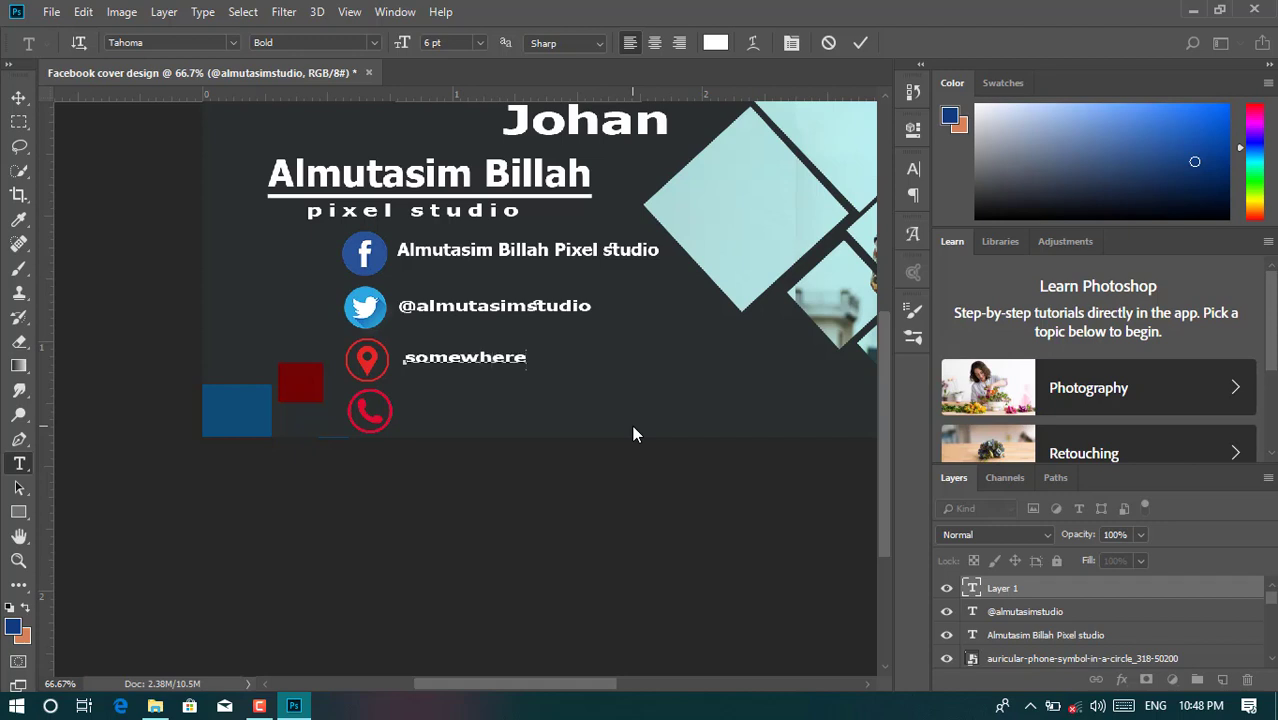
click(860, 42)
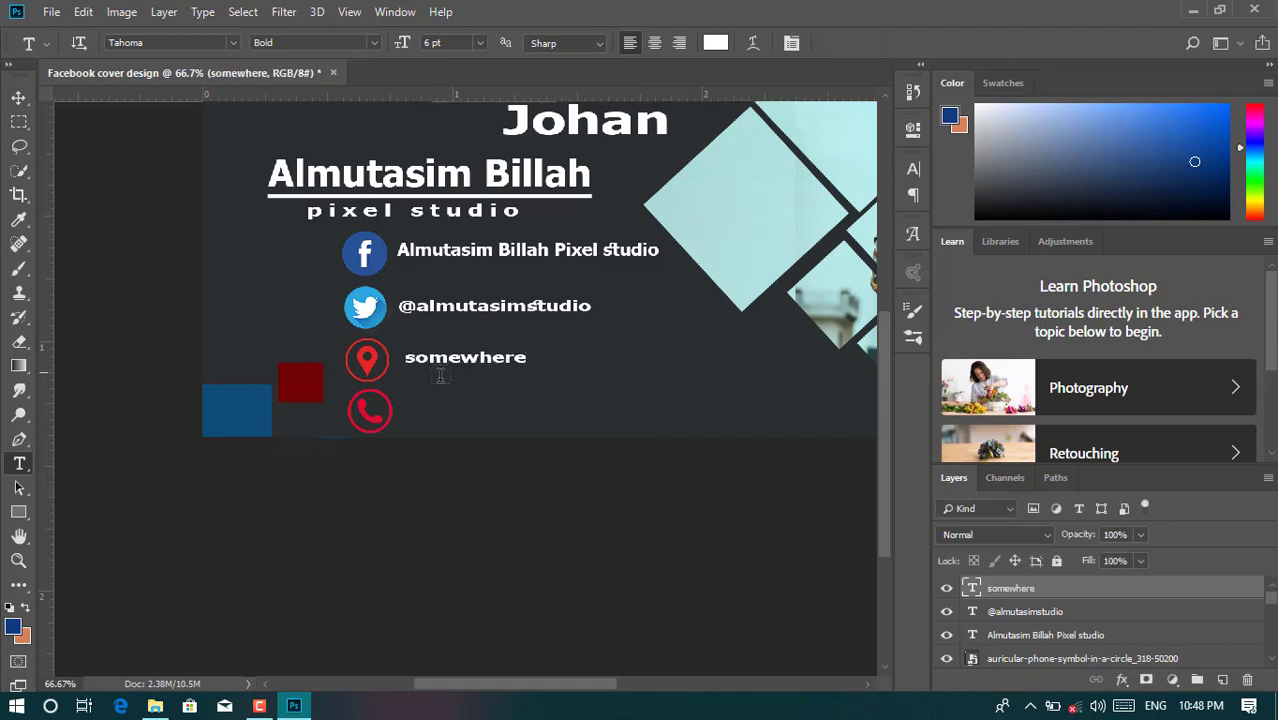
click(418, 420)
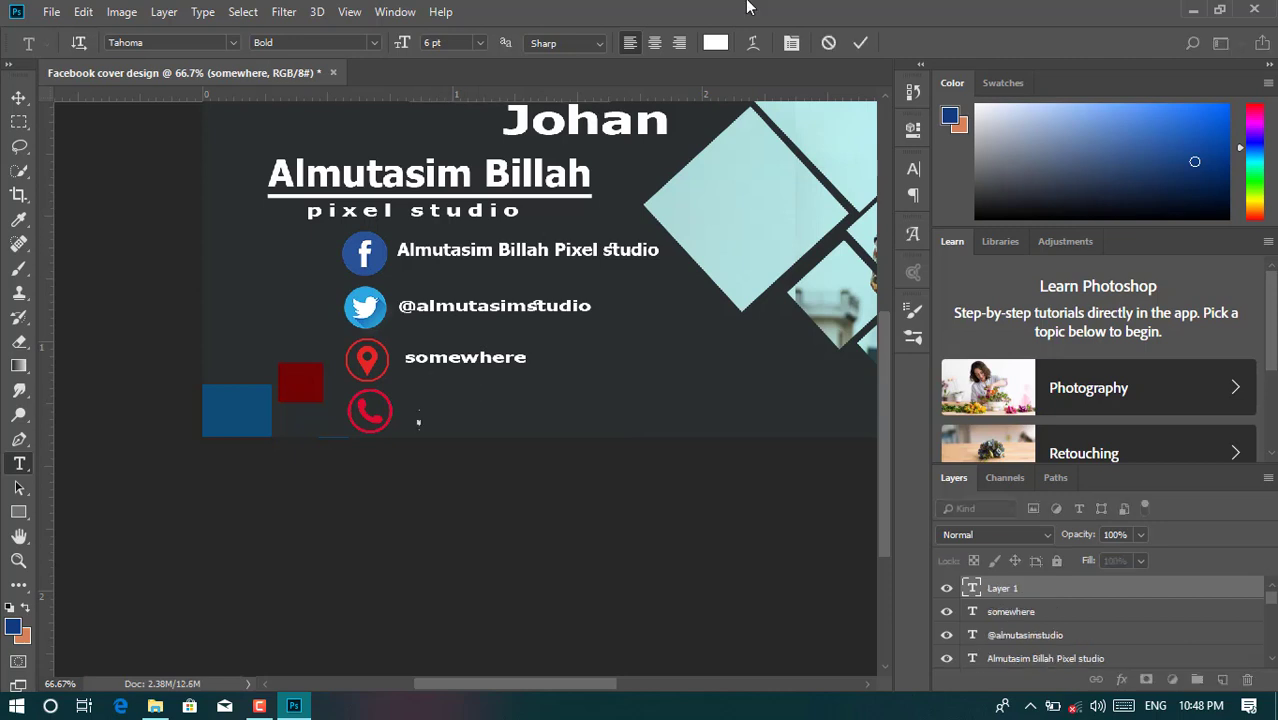
click(830, 43)
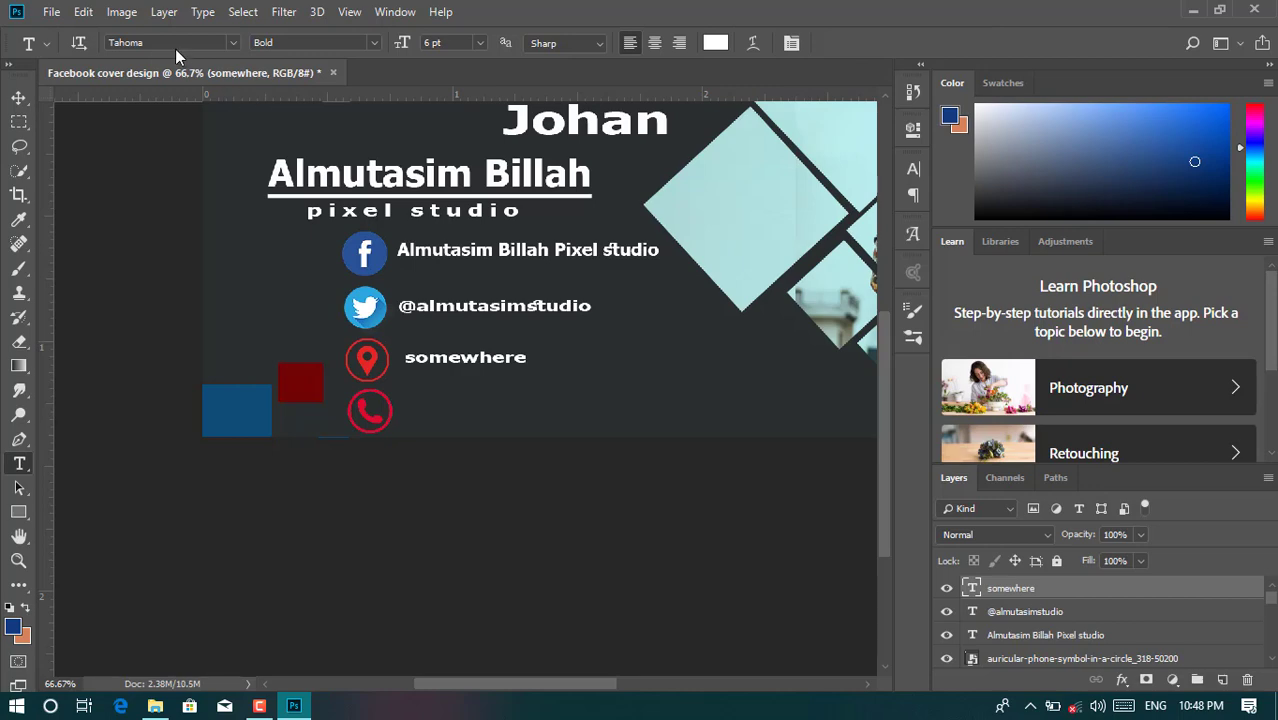
- Set the location label to Impact, extend it to 'somewhere123', and start a phone-icon label
click(172, 45)
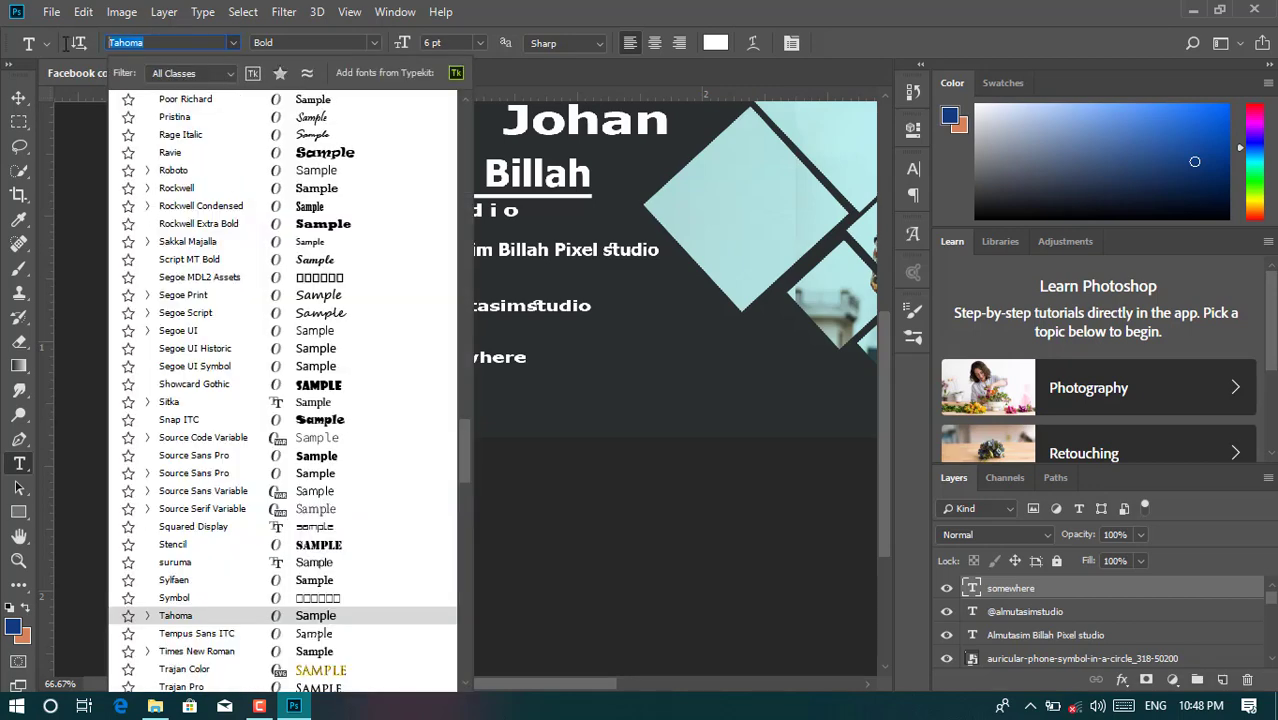
key(BackSpace)
text(imapct)
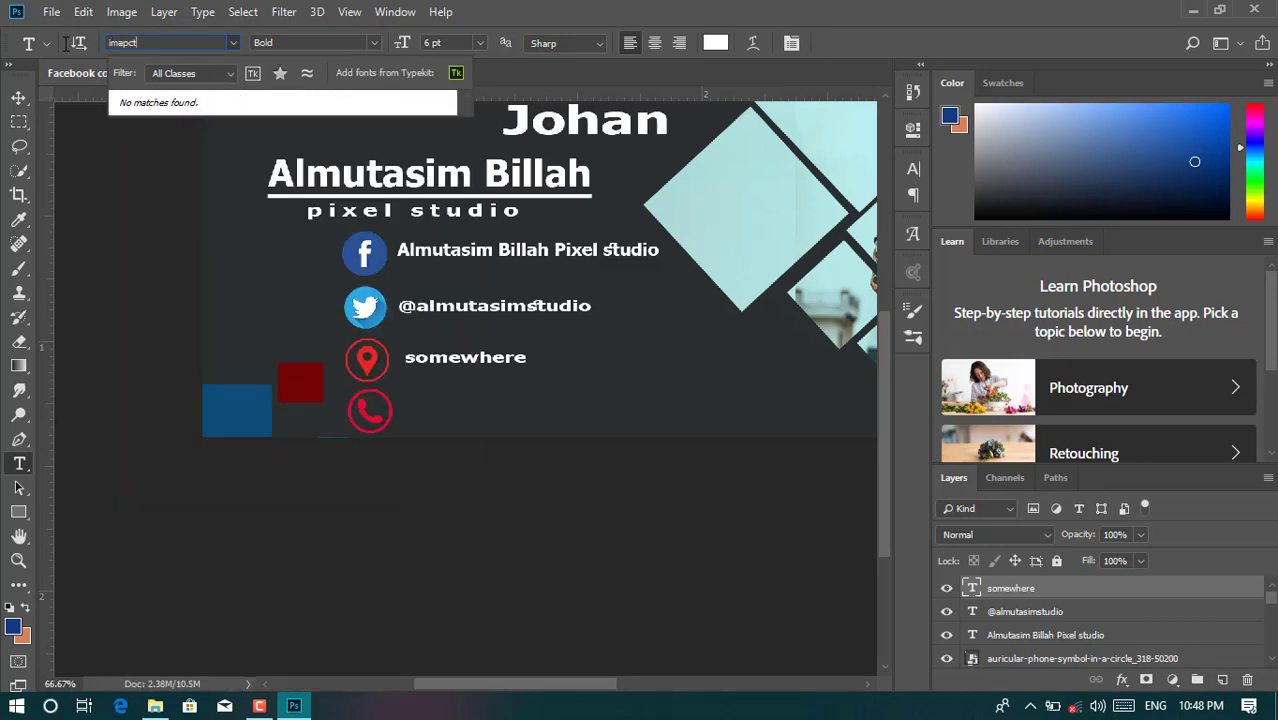
key(BackSpace)
key(BackSpace)
key(BackSpace)
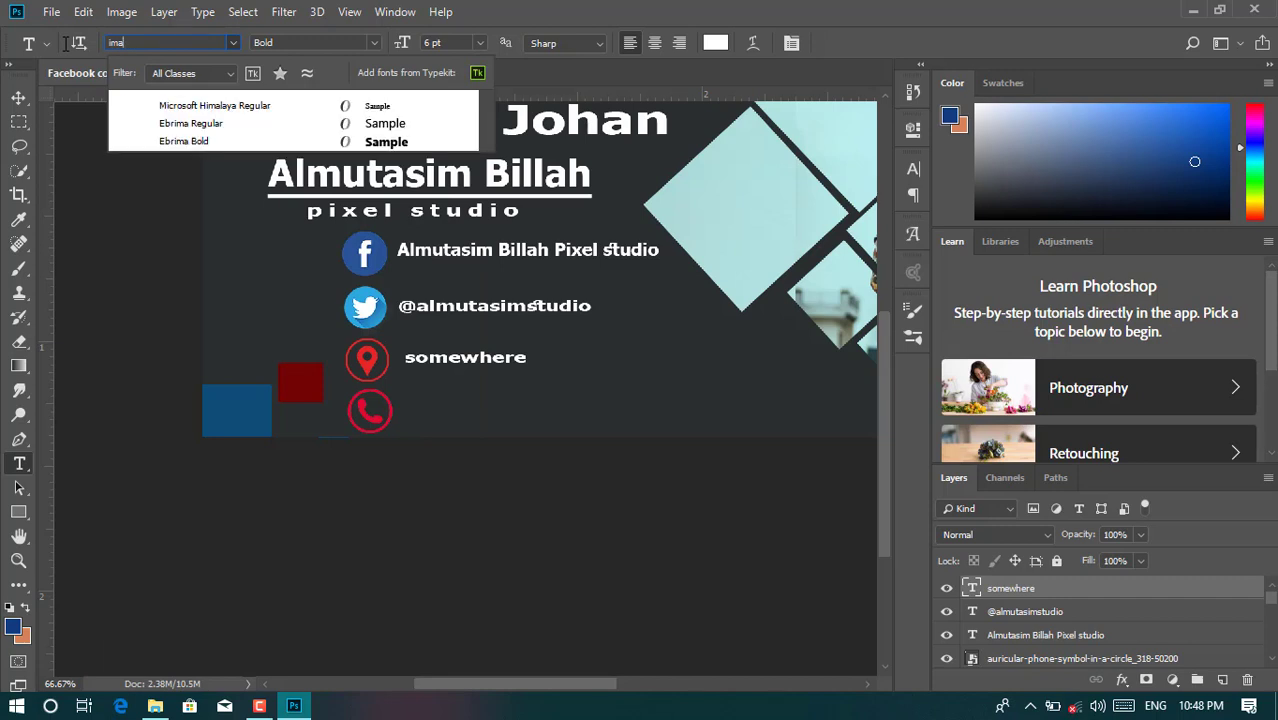
click(135, 105)
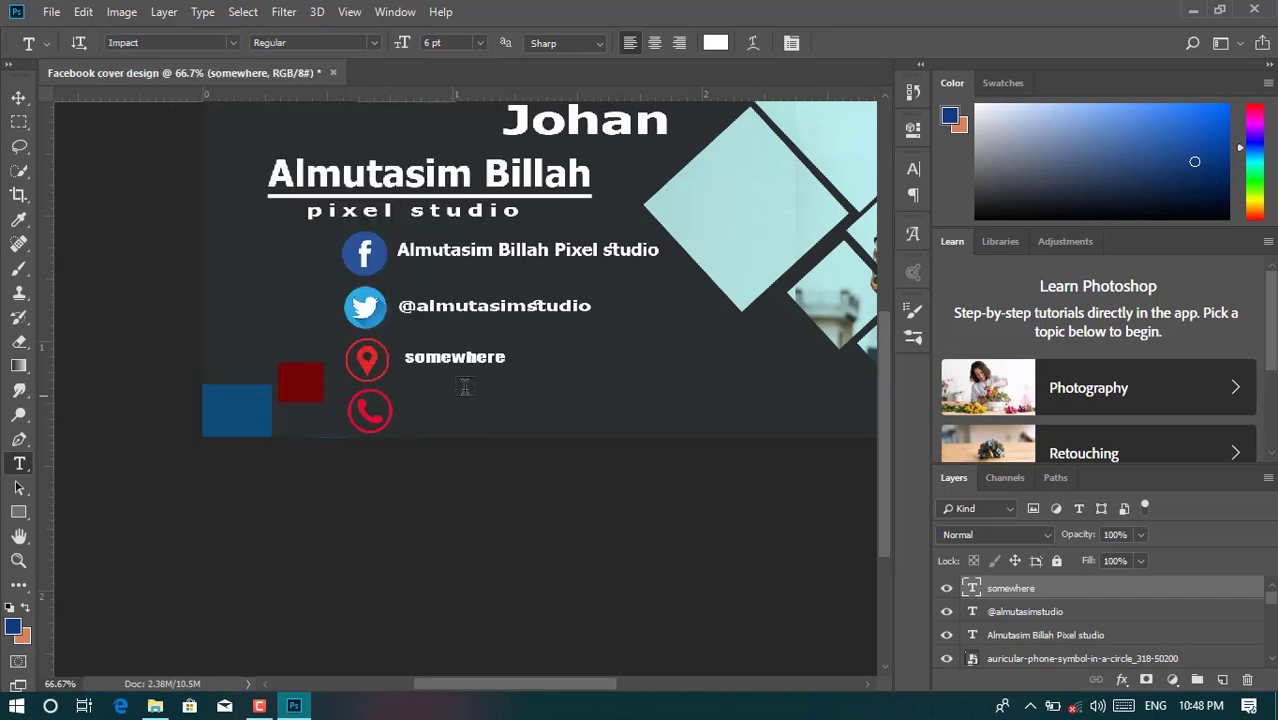
click(505, 357)
text(123)
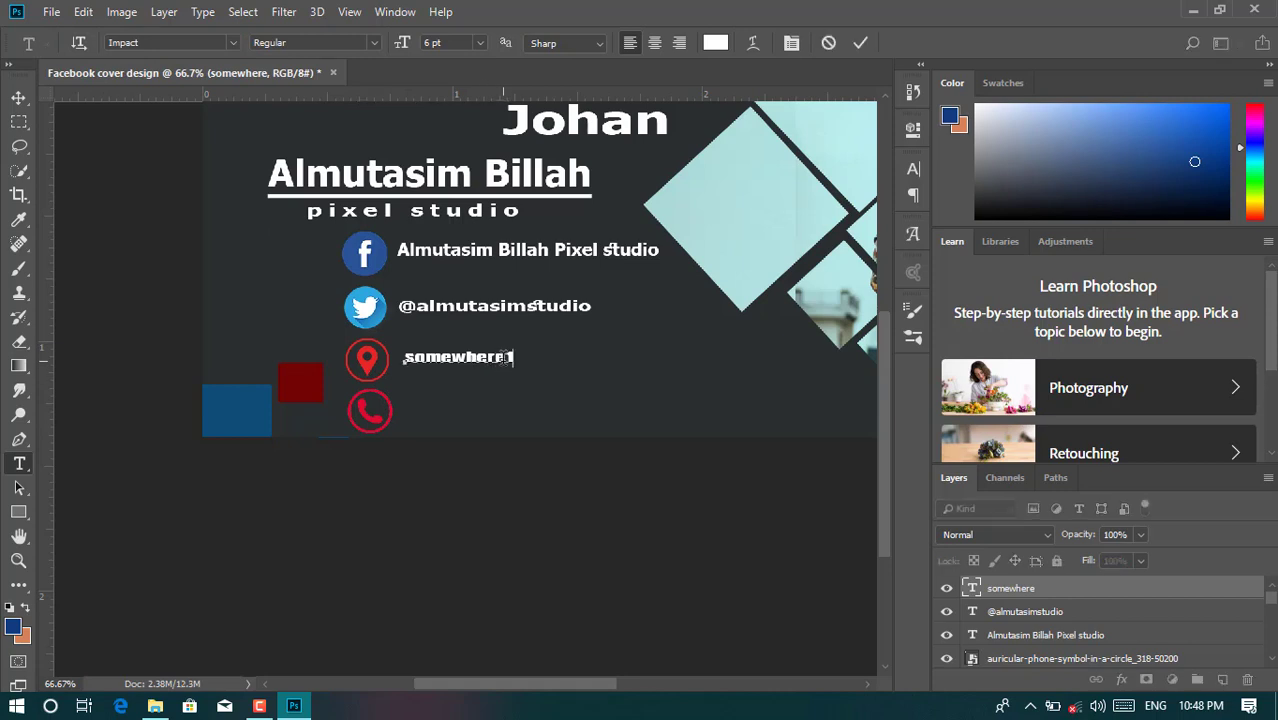
click(859, 42)
click(409, 414)
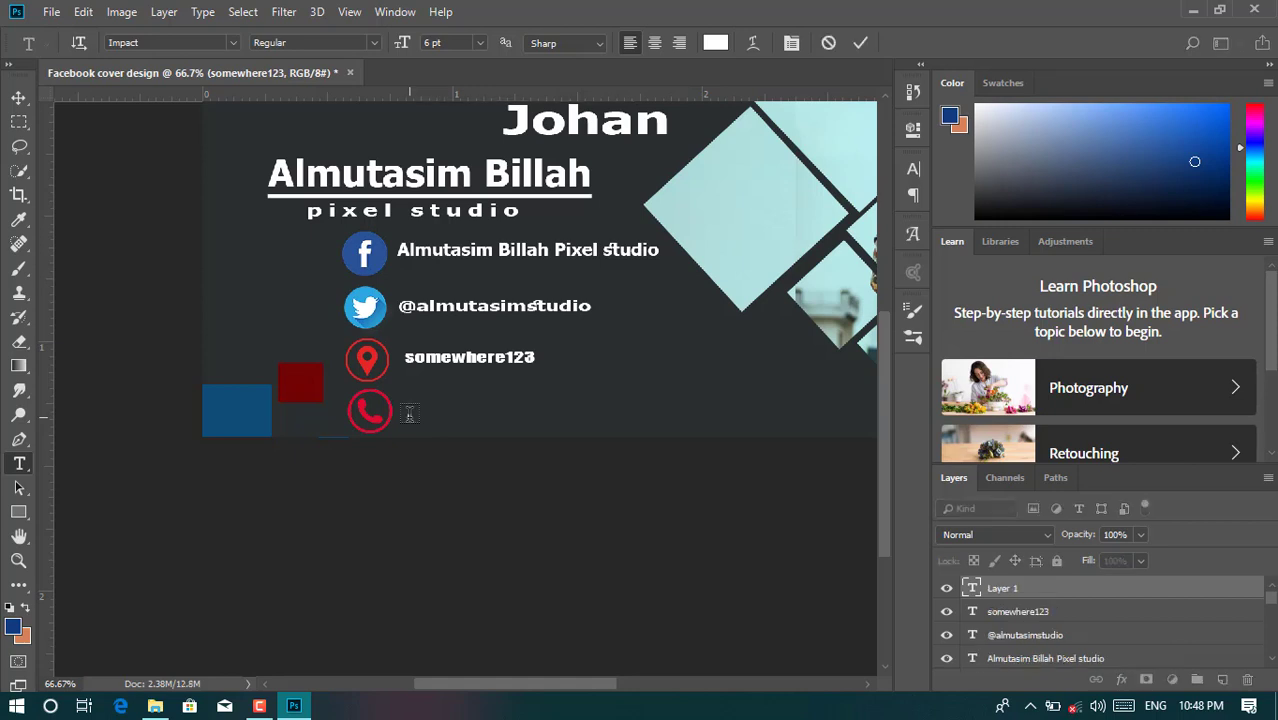
- Label the phone icon with the number '+12345678', fixing mistyped digits
text(+12345678+)
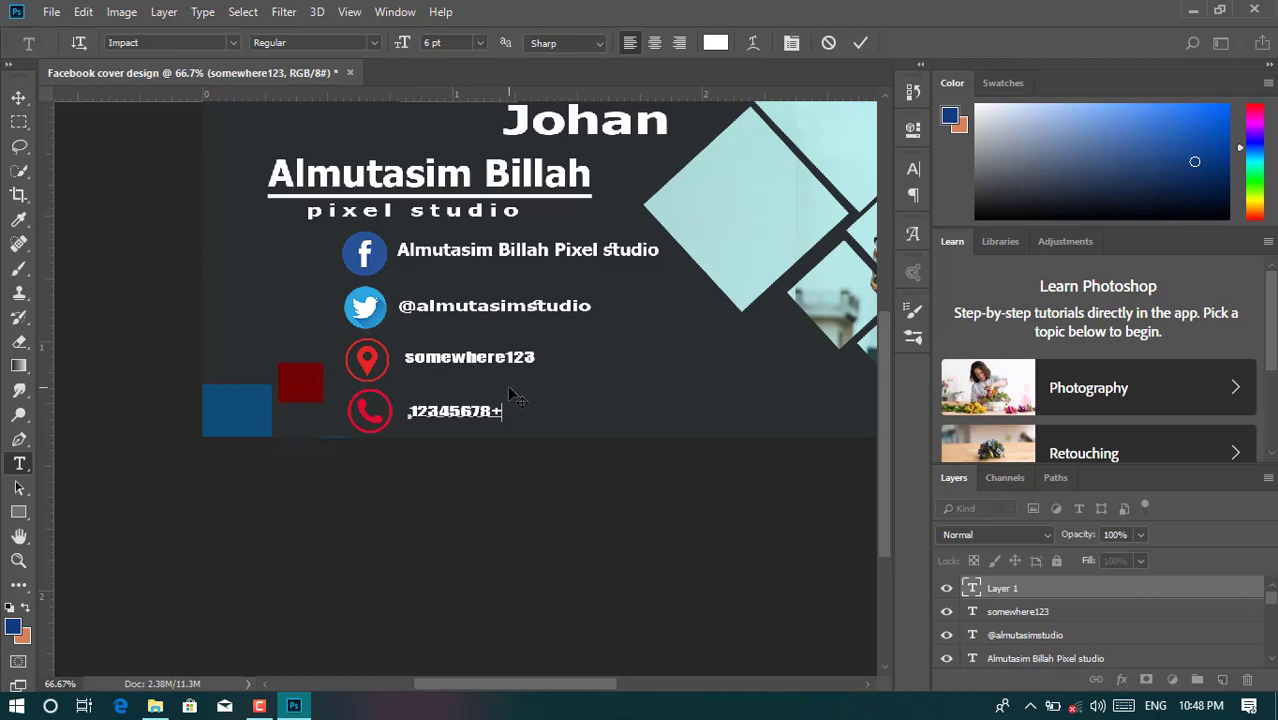
key(BackSpace)
key(BackSpace)
key(BackSpace)
key(BackSpace)
key(BackSpace)
key(BackSpace)
key(BackSpace)
key(BackSpace)
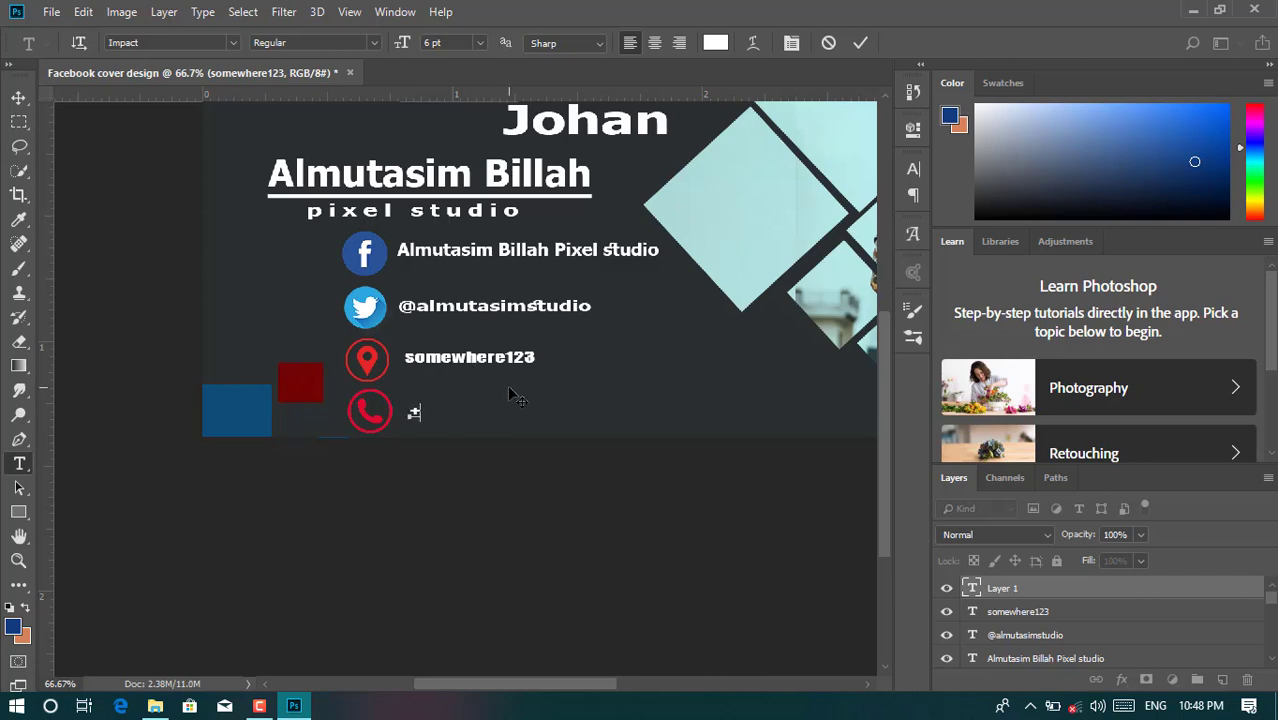
text(1)
key(BackSpace)
text(12345678)
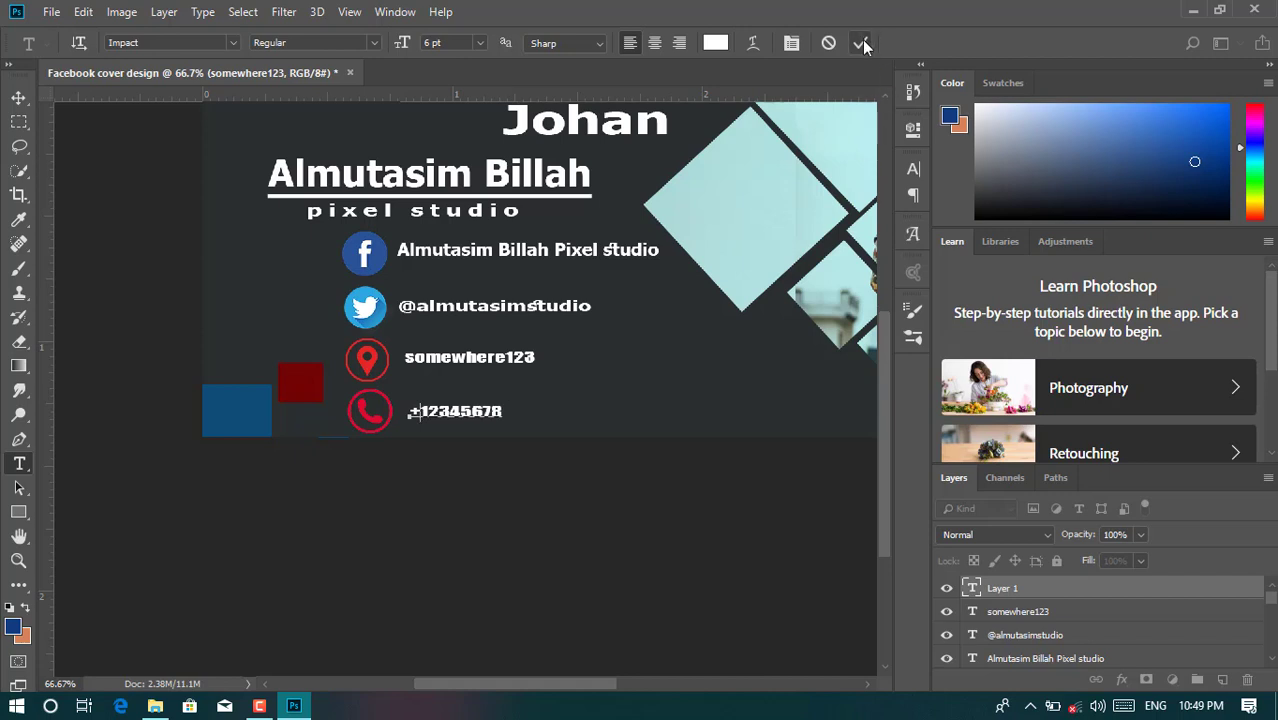
click(860, 42)
- Scale the phone-number label up to about 130% and shift the somewhere123 label slightly left
key(ctrl+t)
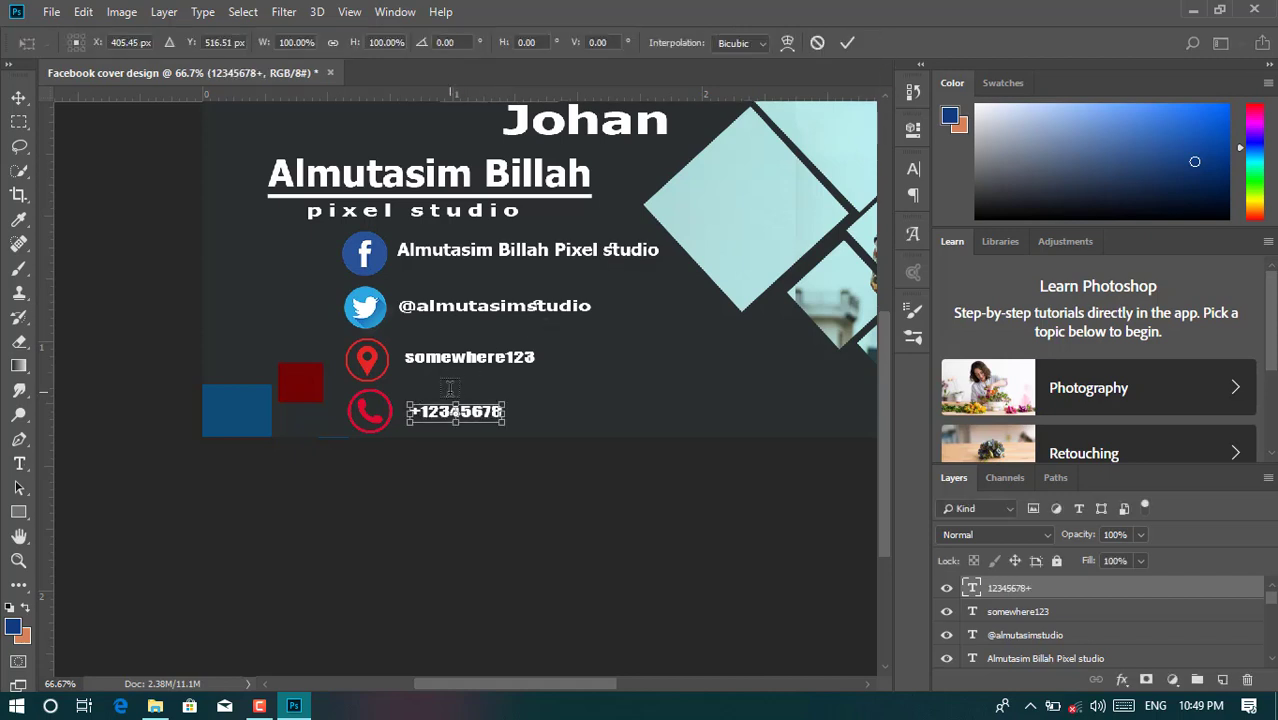
drag(505, 401, 520, 393)
key(Right)
key(Right)
key(Right)
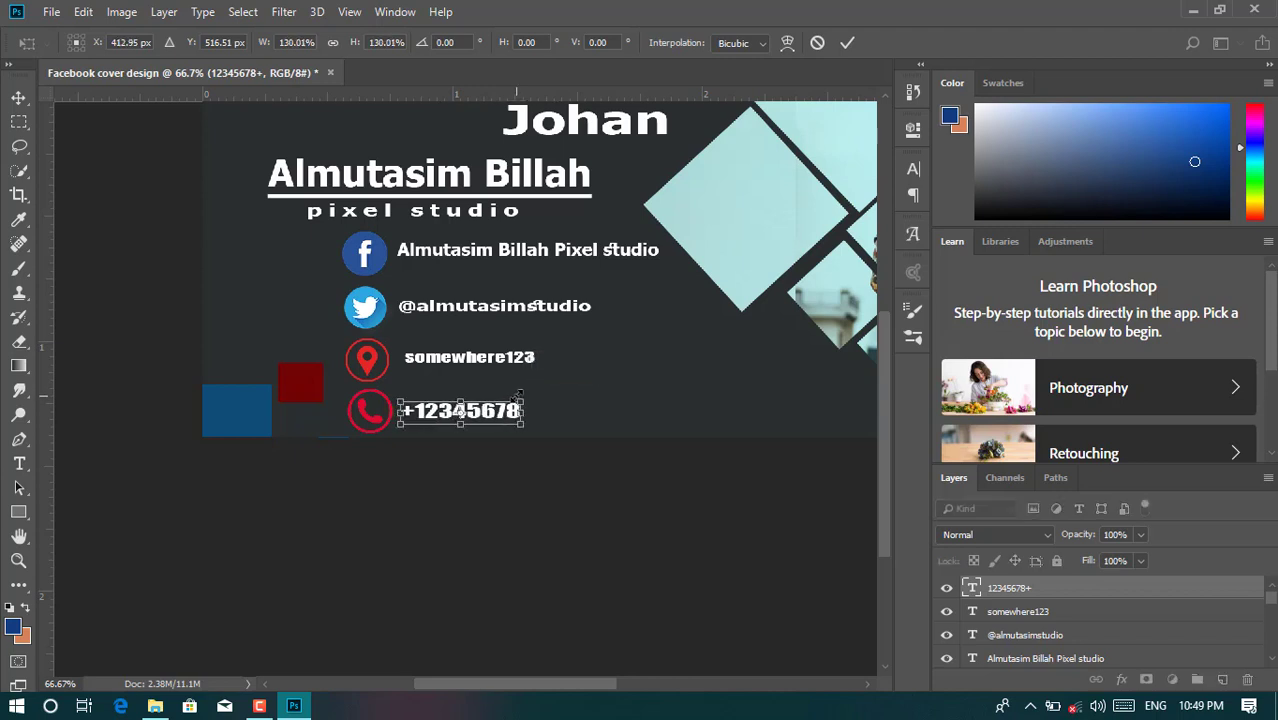
click(846, 43)
click(18, 97)
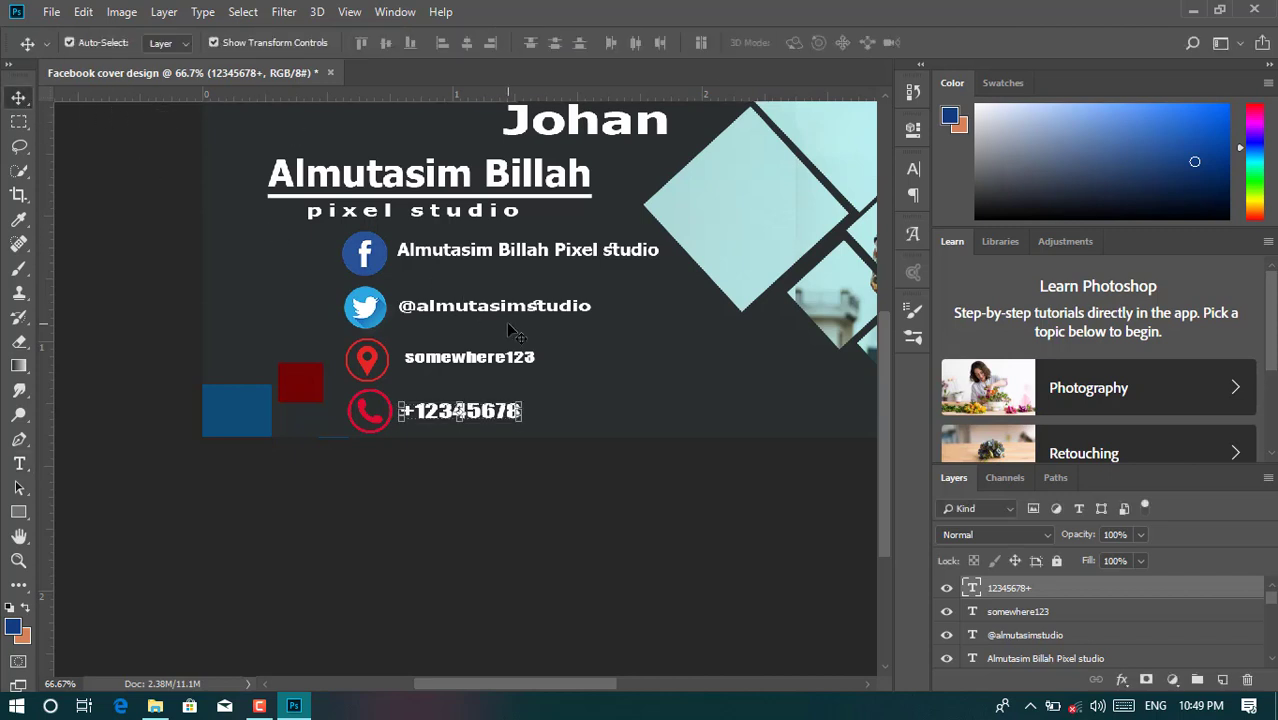
drag(472, 356, 466, 356)
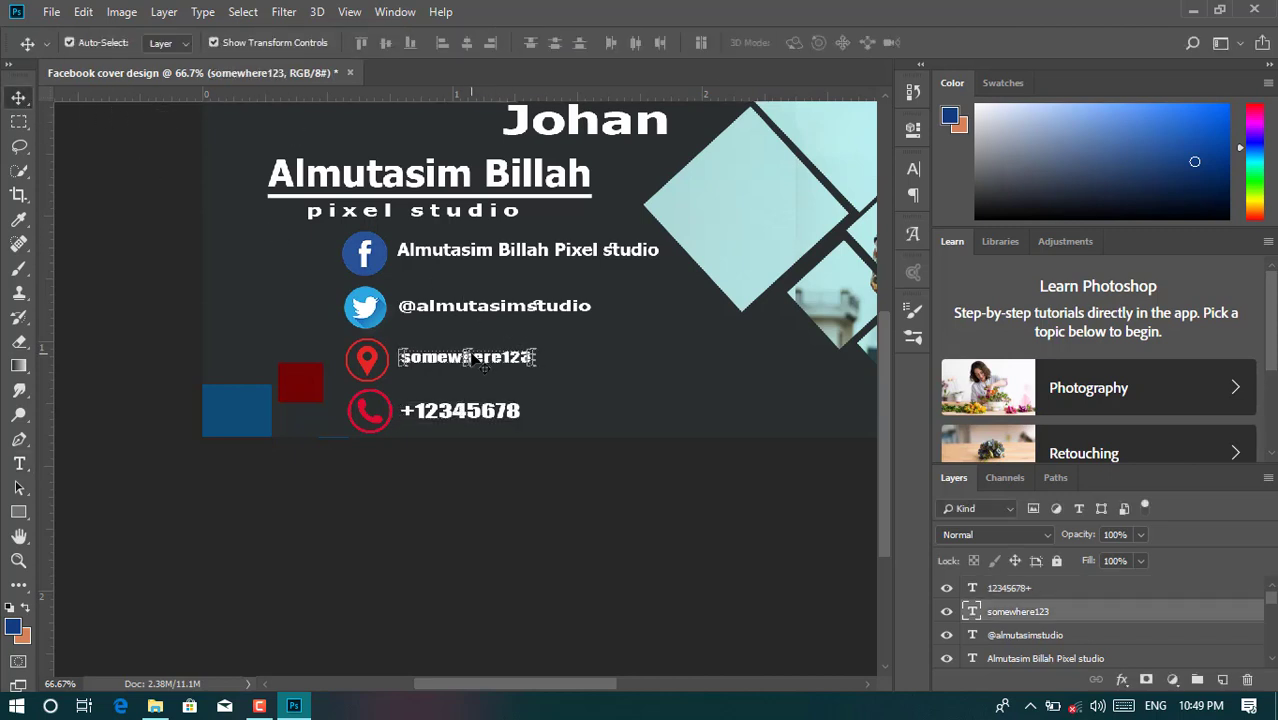
- Deselect the label and fit the whole cover in the window with Ctrl+0
click(490, 530)
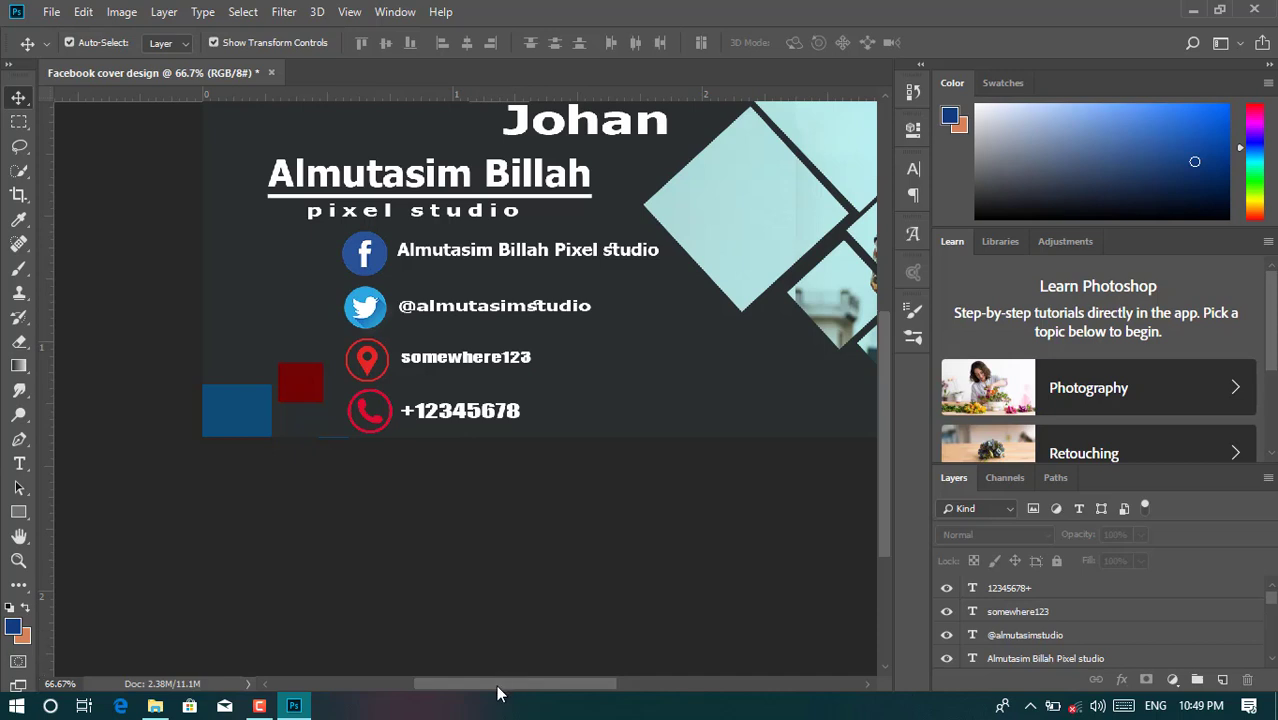
drag(496, 685, 533, 690)
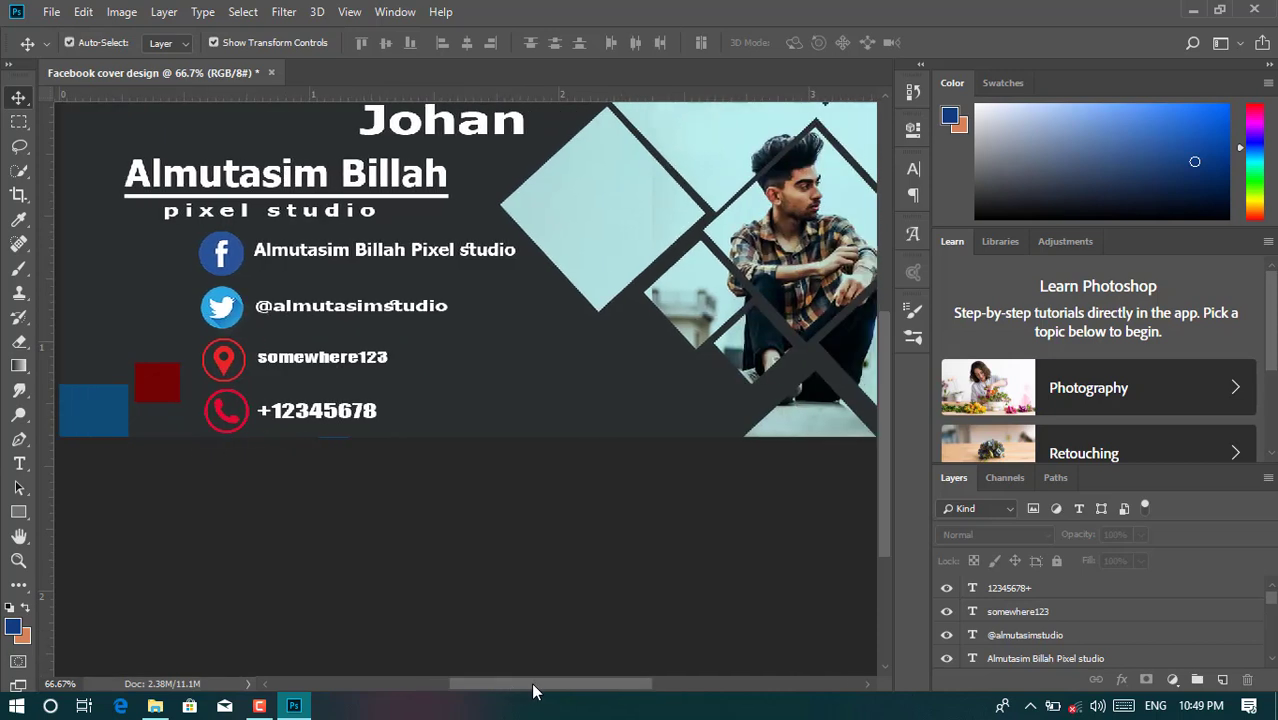
key(ctrl+0)
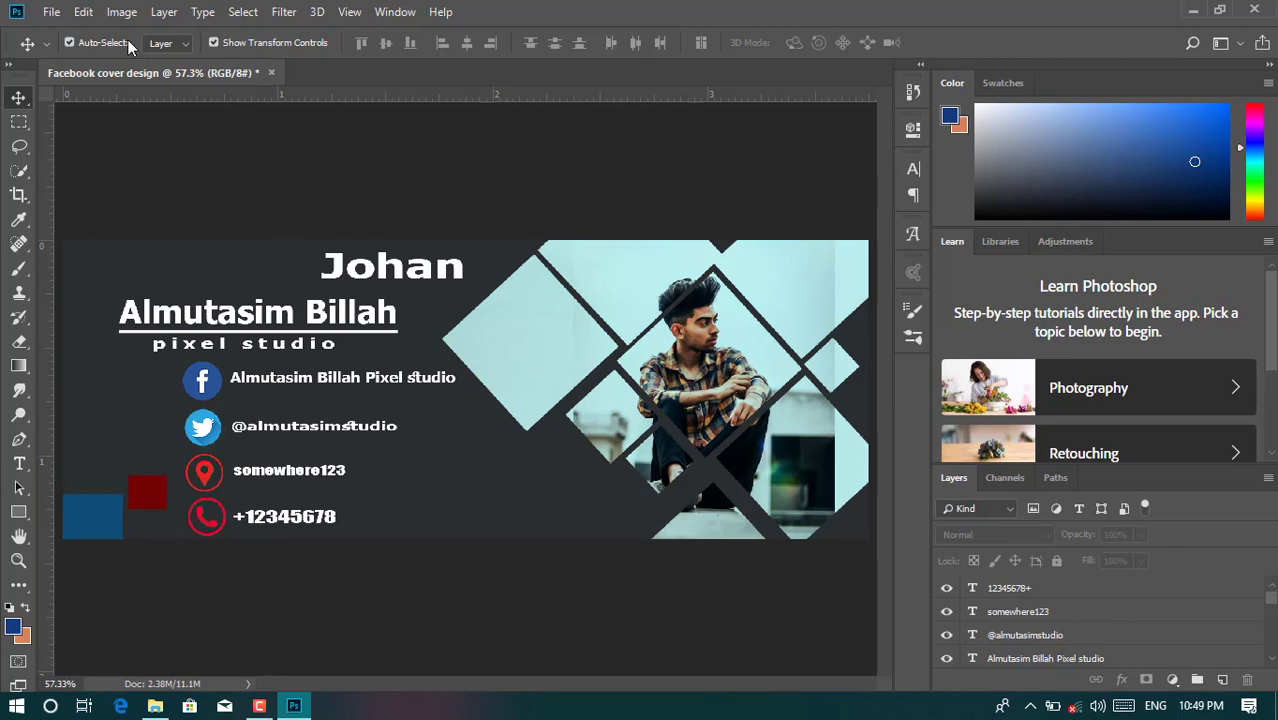
- Open Save As, close it without saving, and minimize Photoshop
click(51, 12)
click(110, 222)
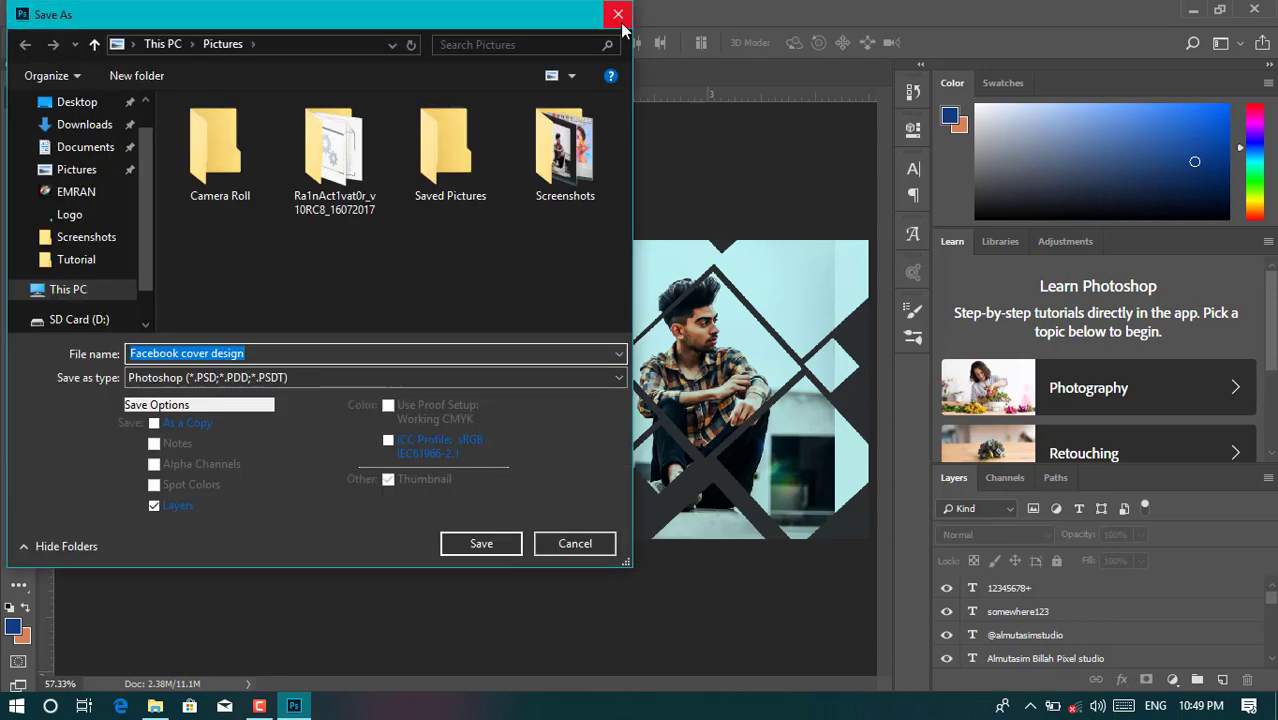
click(618, 14)
click(1190, 12)
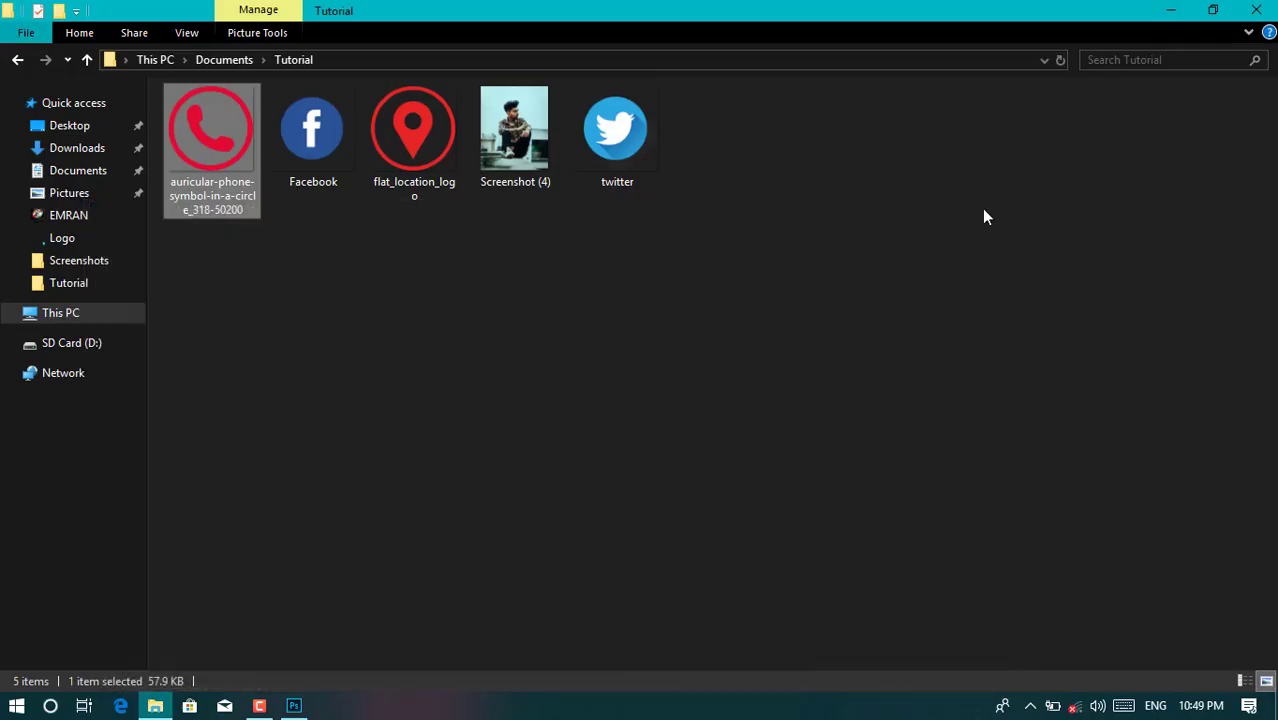
- Hide the Tutorial folder window to reveal the Windows desktop with Win+D
key(super+d)
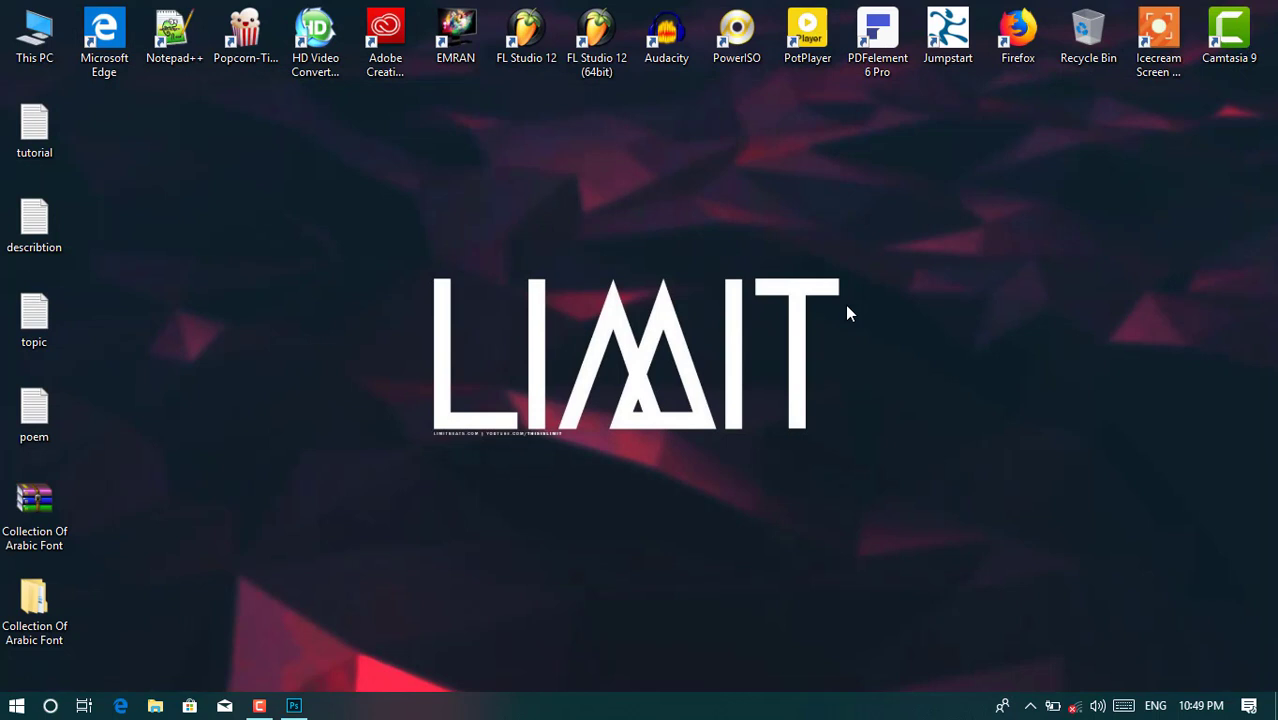